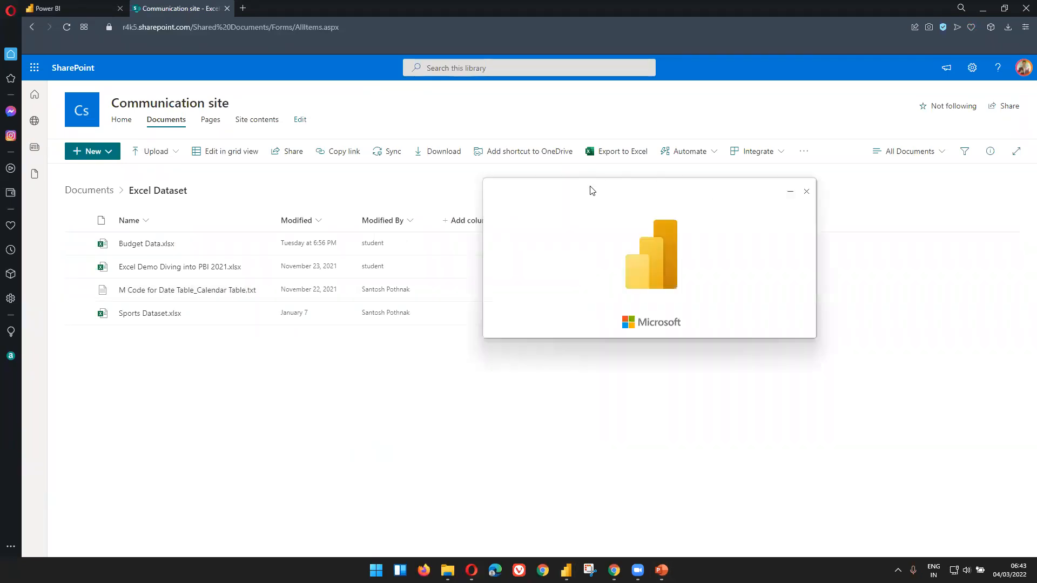
Dismiss the start screen and start a new data connection using the SharePoint folder connector.
drag(589, 191, 506, 208)
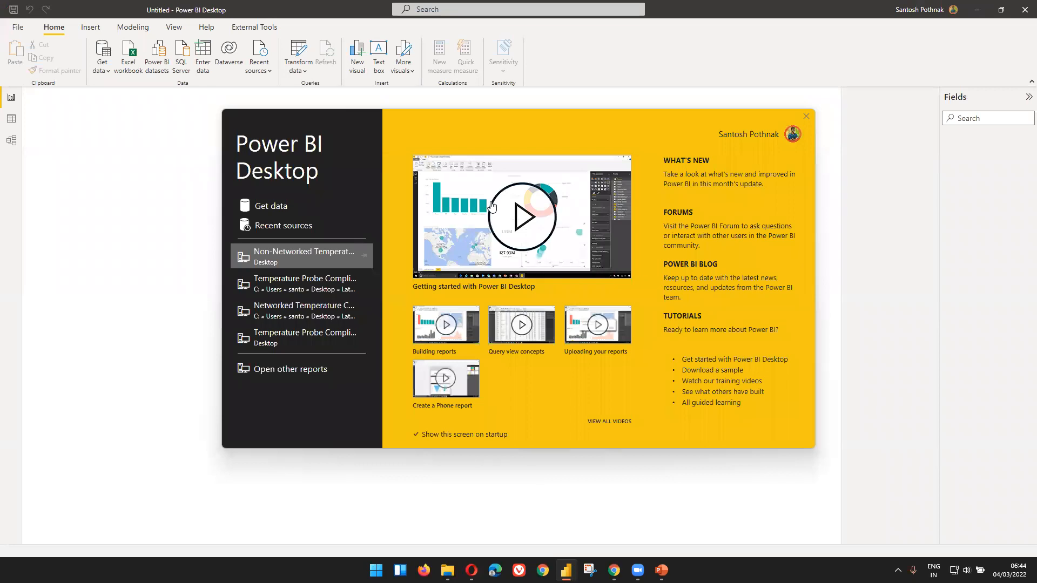
click(806, 116)
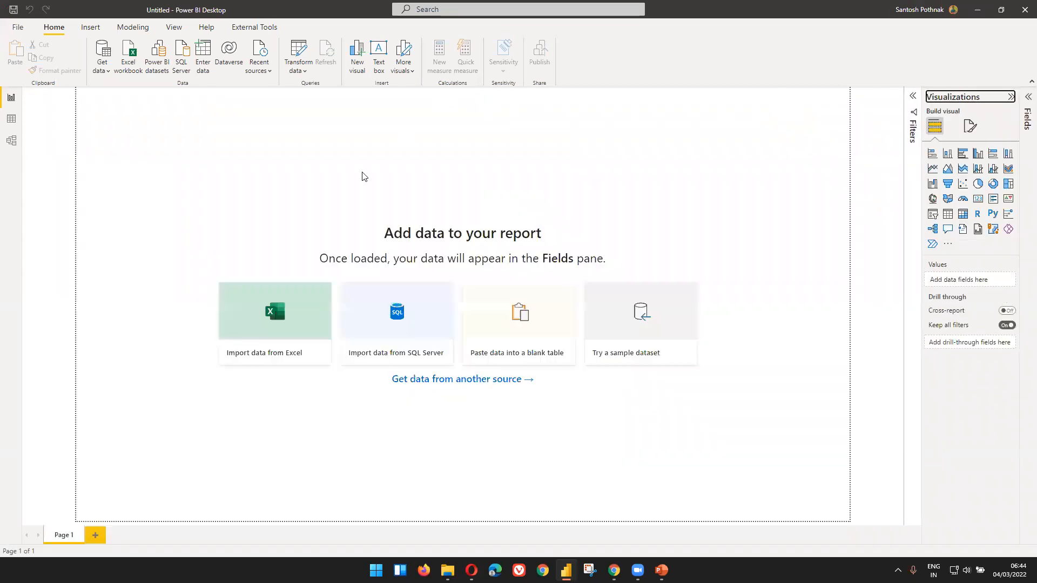
click(104, 72)
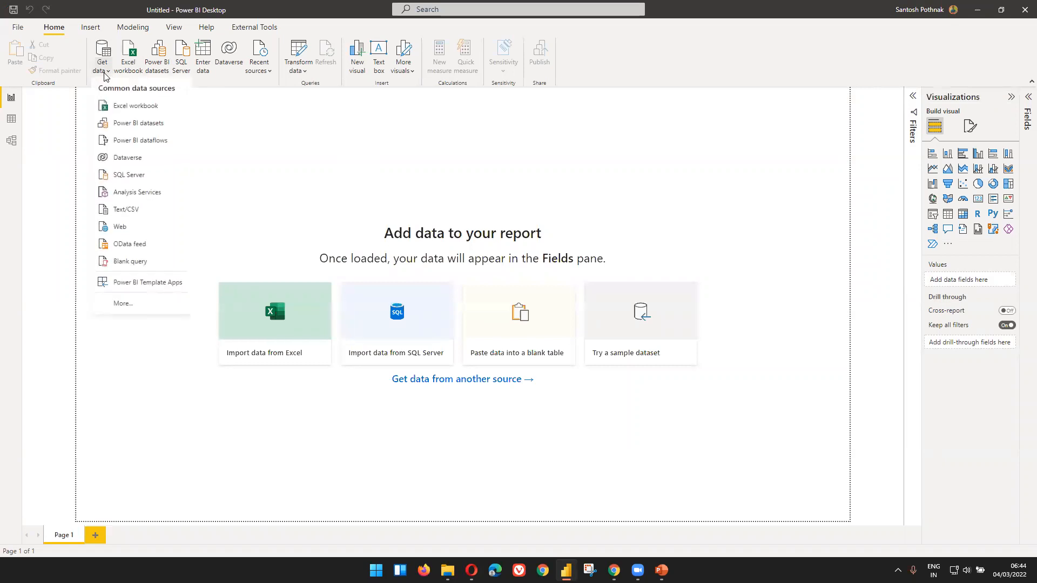
click(123, 303)
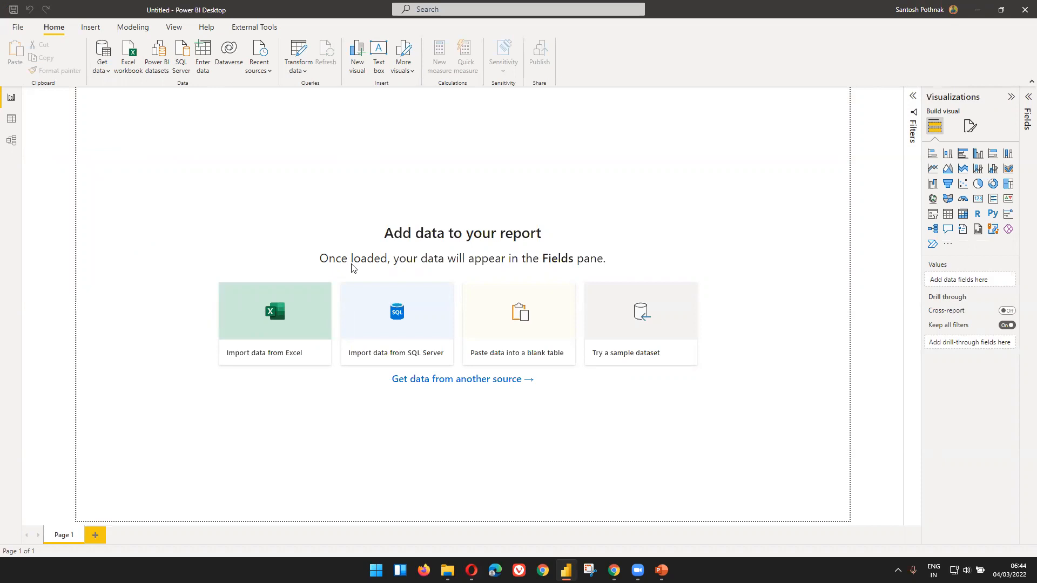
text(sharepoi)
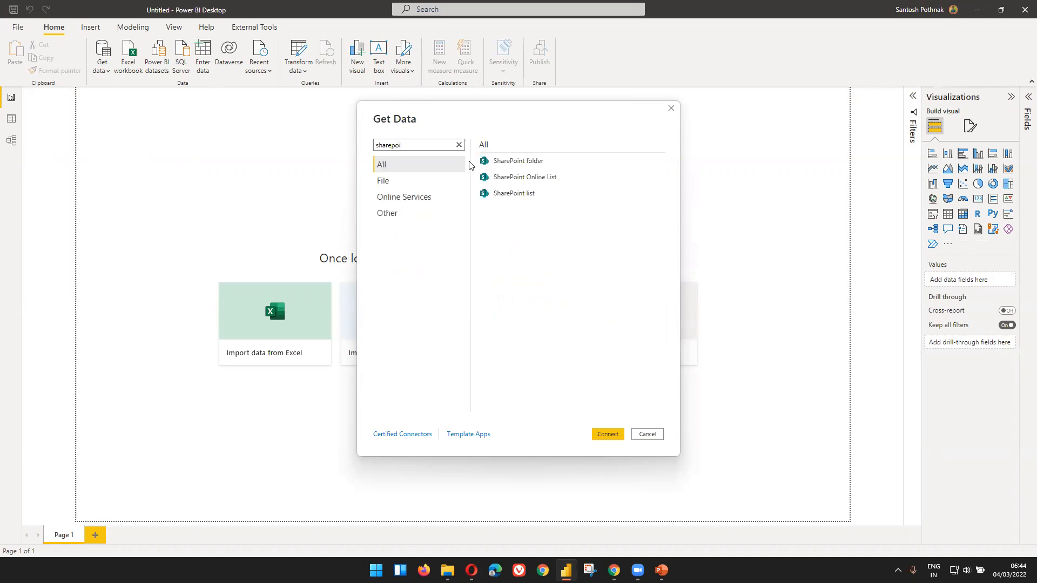
click(572, 160)
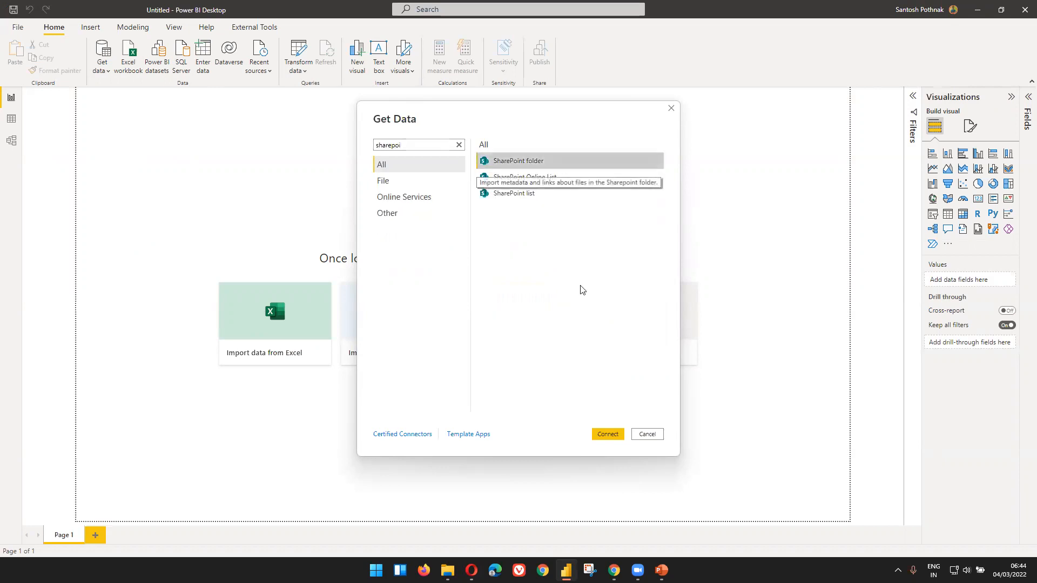
click(594, 434)
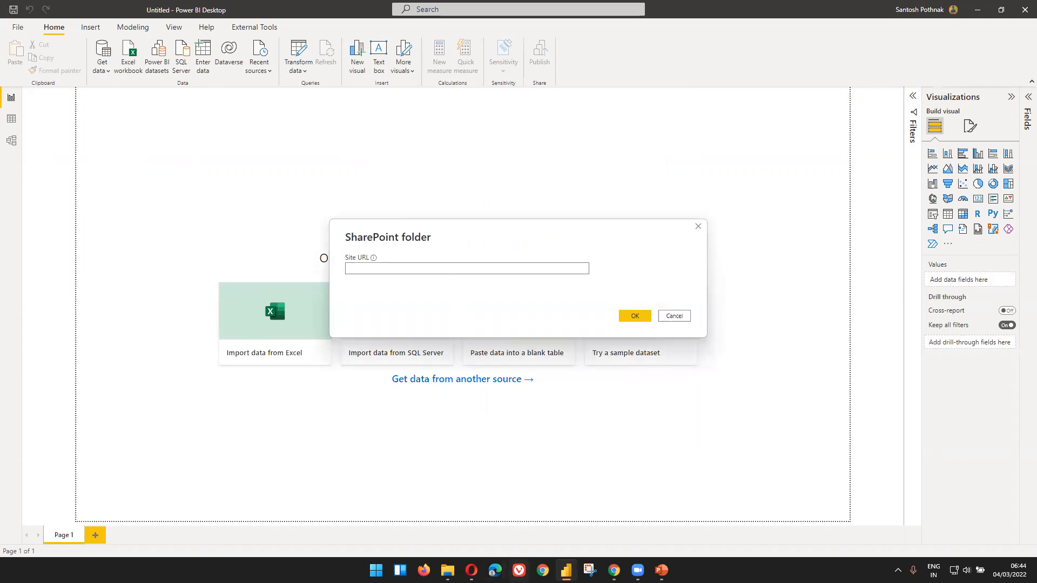
Switch to the Opera browser and copy the root address of the SharePoint site, r4k5.sharepoint.com, without the folder path.
click(471, 569)
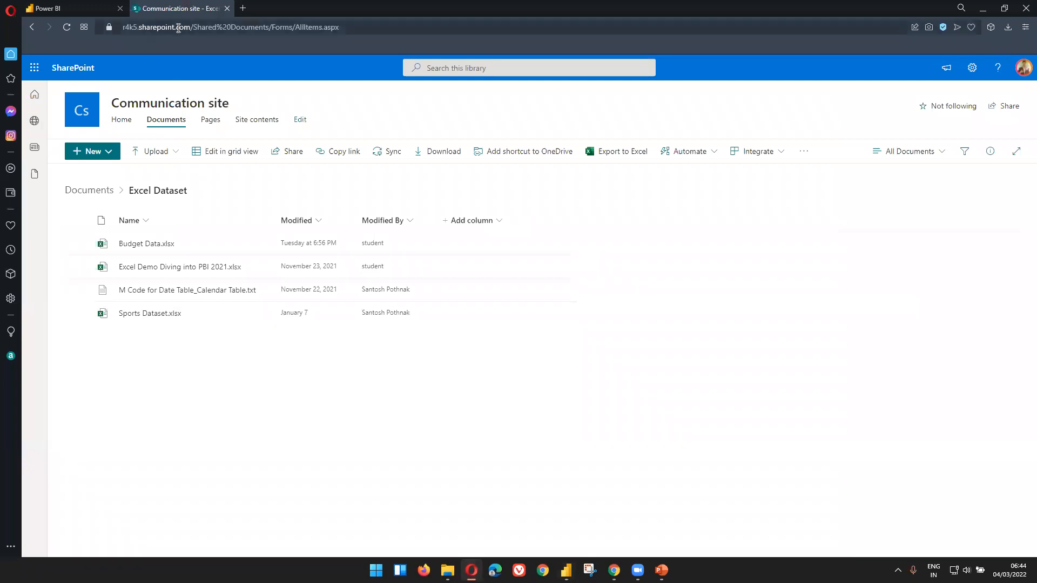
drag(190, 27, 133, 27)
drag(147, 28, 79, 22)
click(200, 27)
drag(193, 27, 87, 31)
key(ctrl+c)
Return to Power BI Desktop, connect to the SharePoint folder with the copied site URL and open its file list for transformation.
key(alt+Tab)
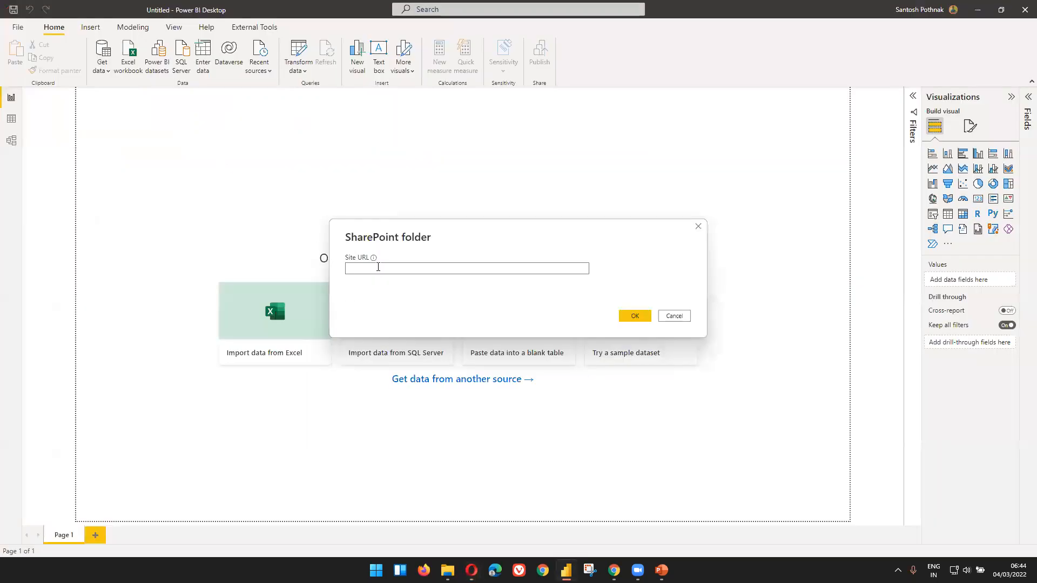
click(377, 268)
key(ctrl+v)
click(633, 318)
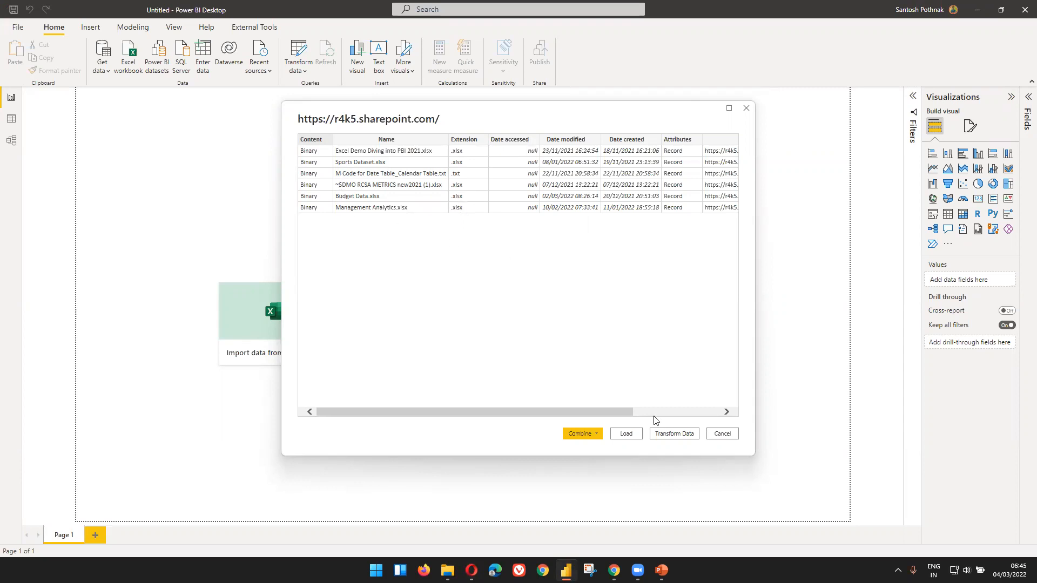
click(681, 437)
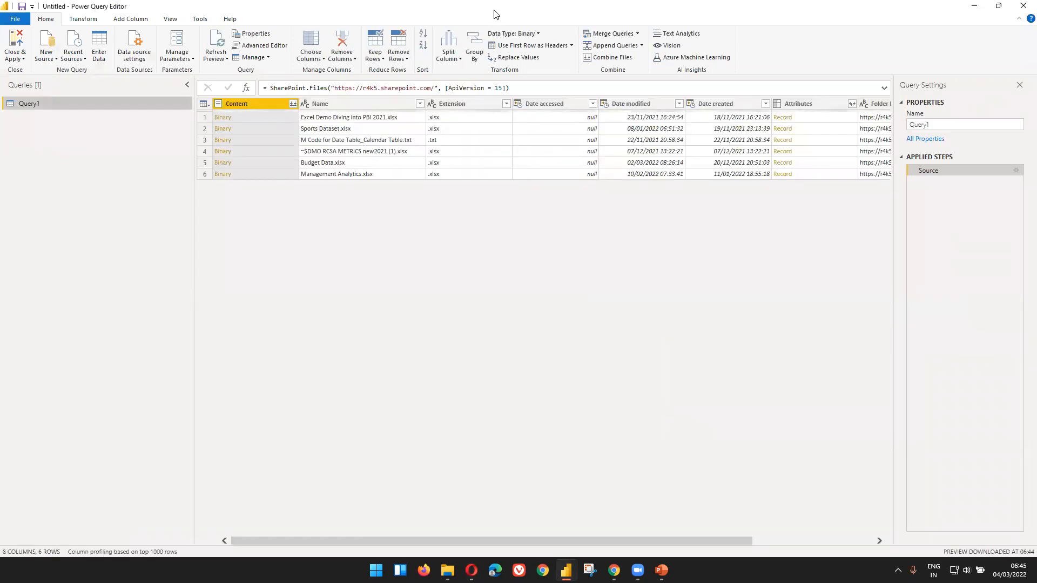
double_click(496, 15)
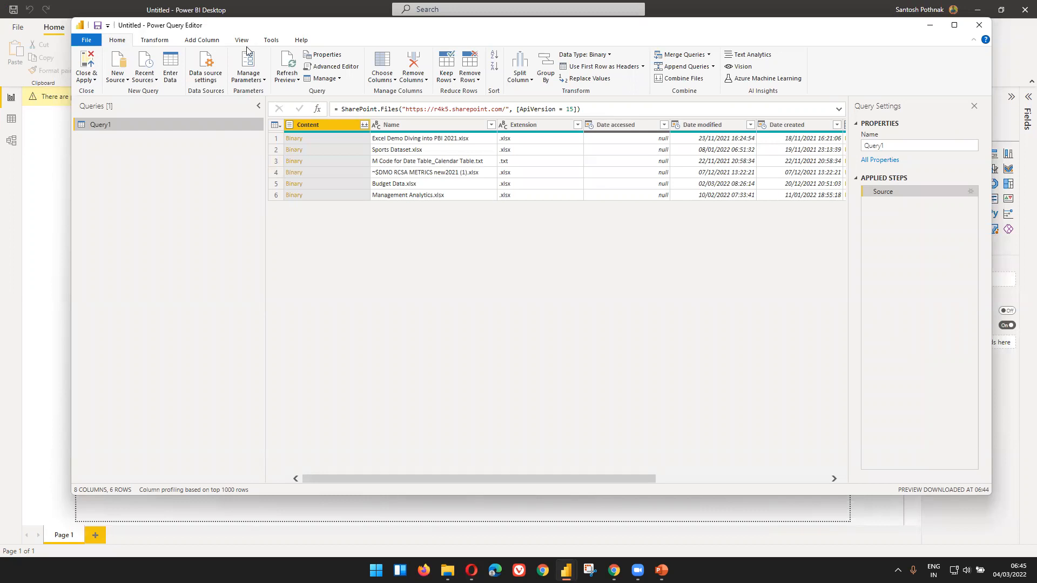
drag(240, 30, 210, 29)
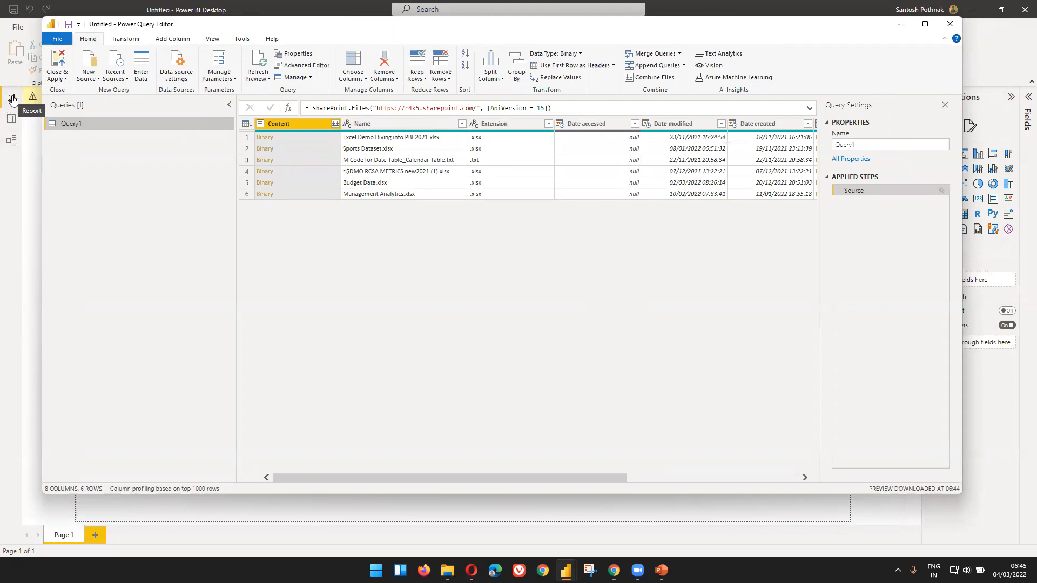
double_click(598, 25)
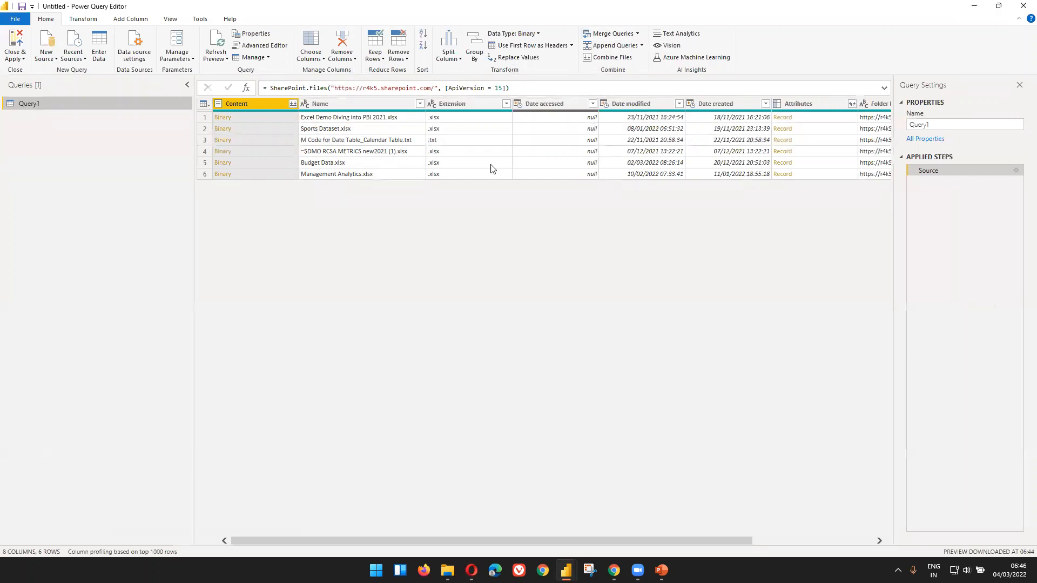
Open the content of Sports Dataset.xlsx in the query and drill into its Table1 table.
click(224, 129)
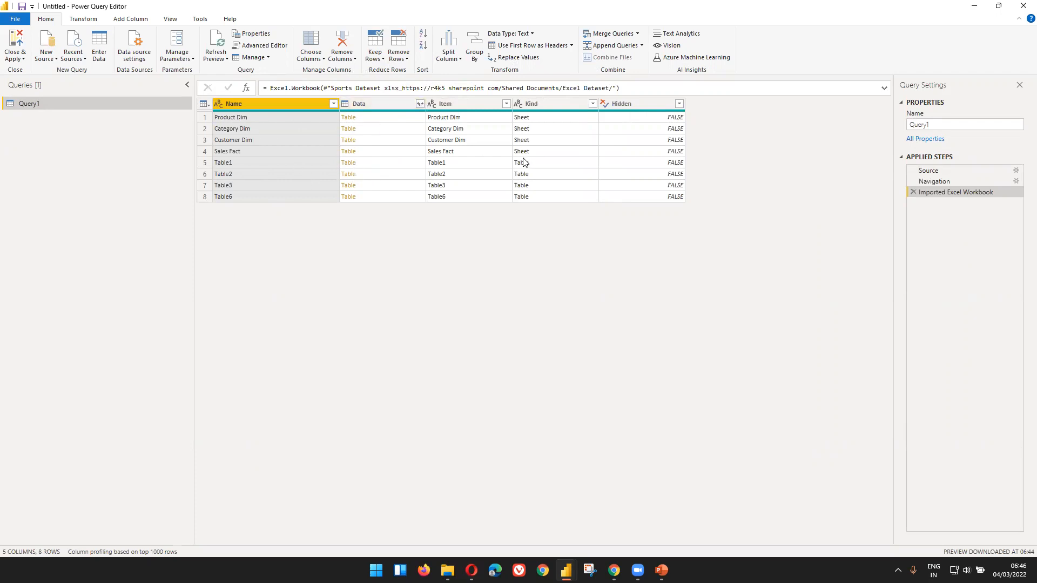
click(348, 164)
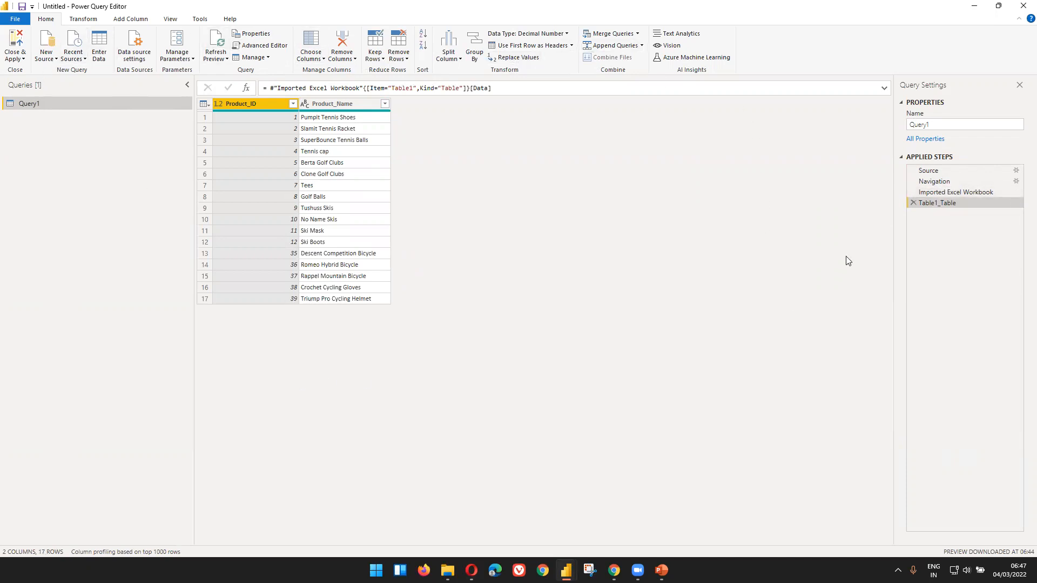
Review the query's data at the Source, Navigation and Imported Excel Workbook applied steps.
double_click(124, 8)
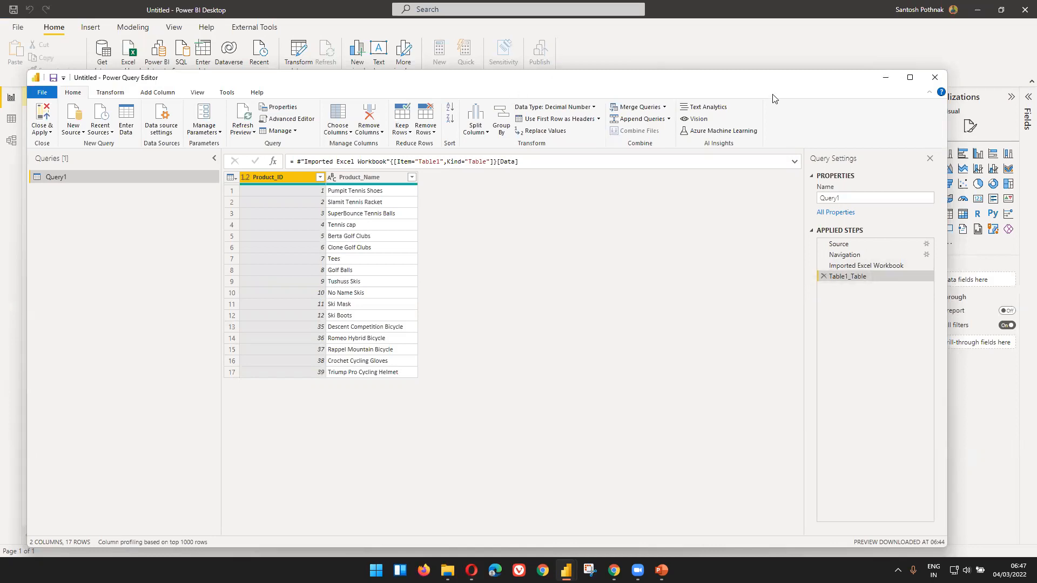
double_click(768, 80)
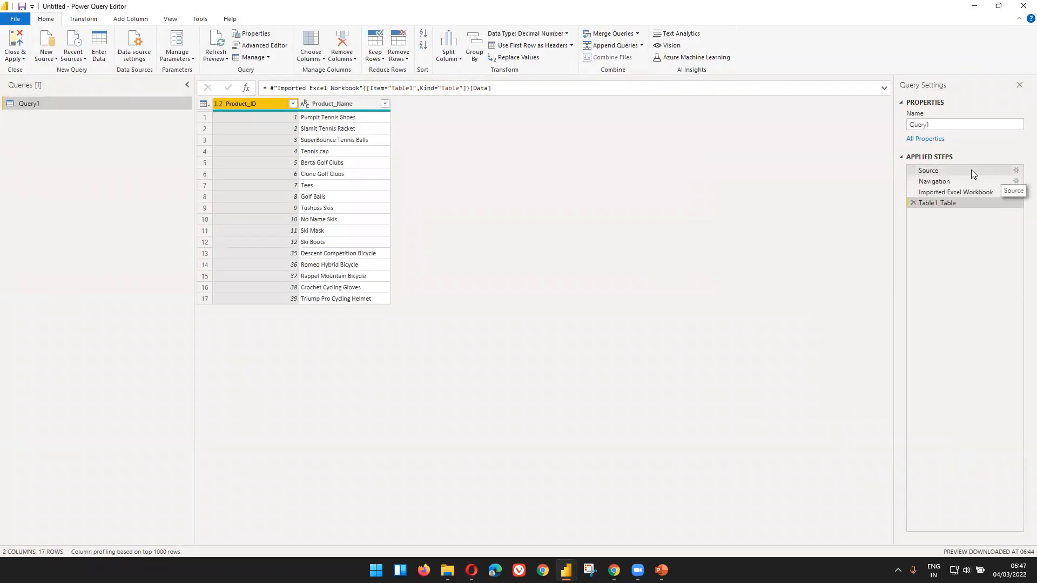
click(971, 170)
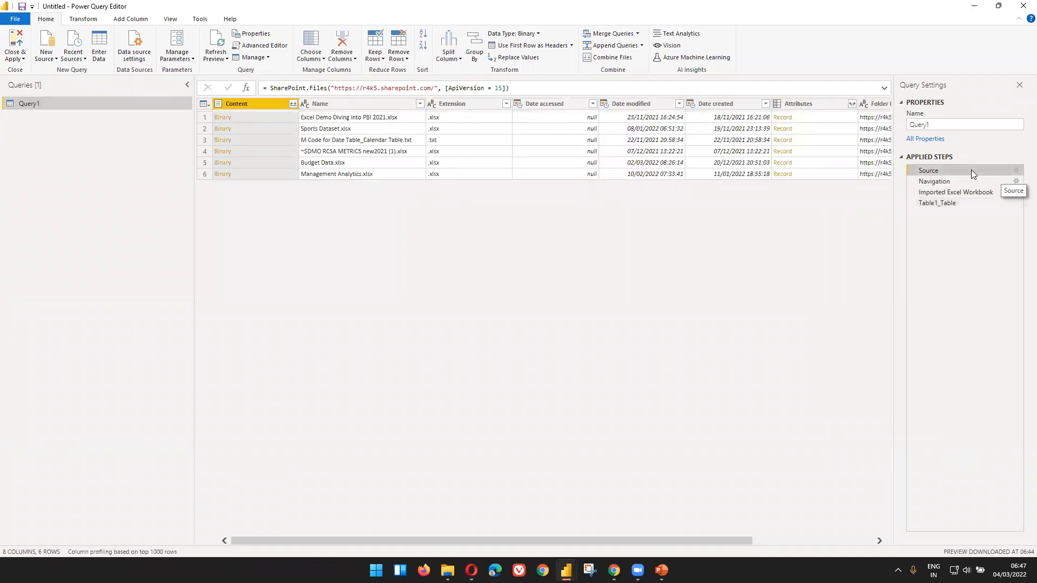
click(926, 183)
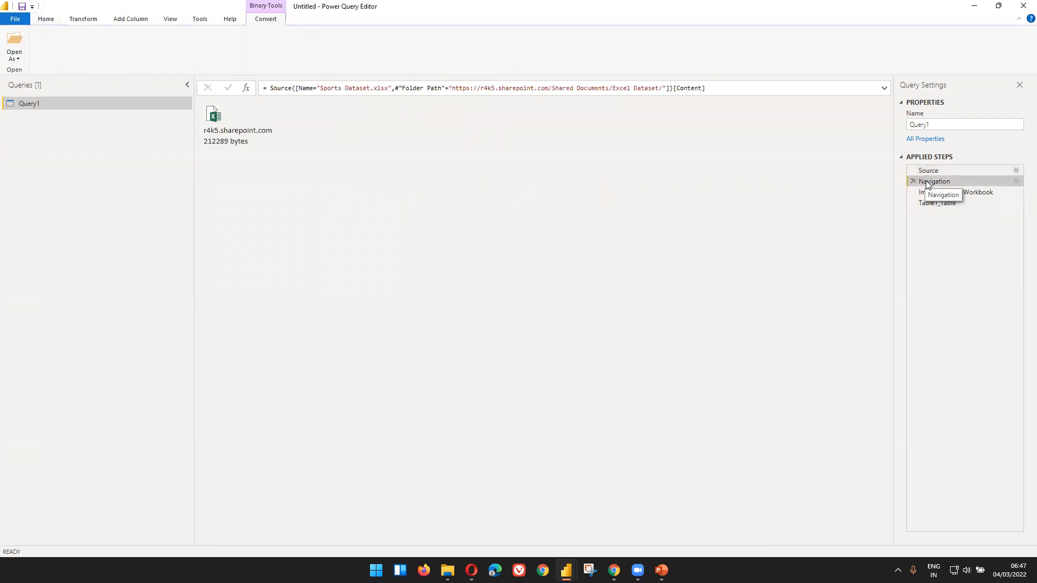
click(929, 171)
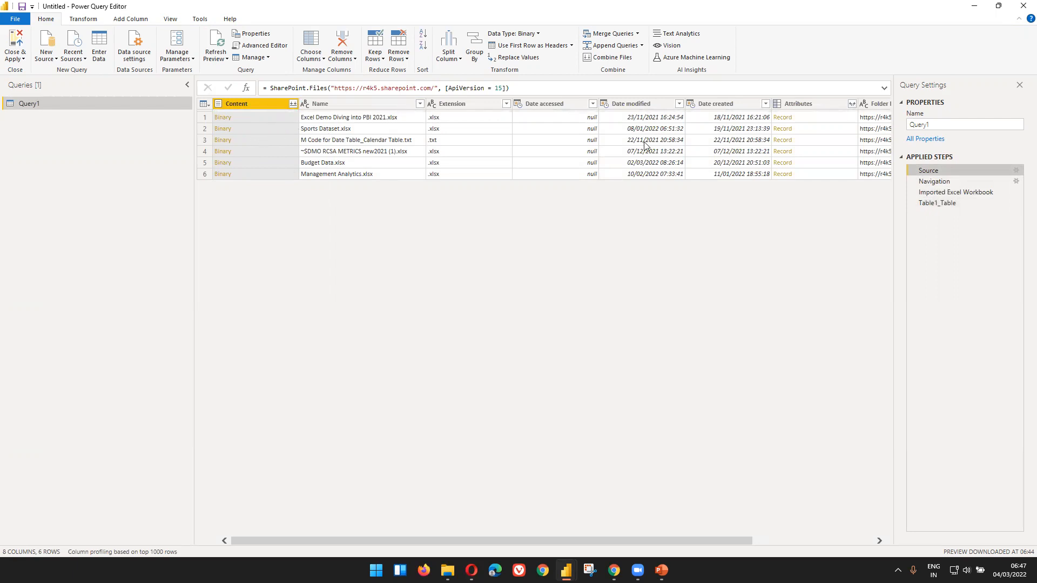
click(940, 192)
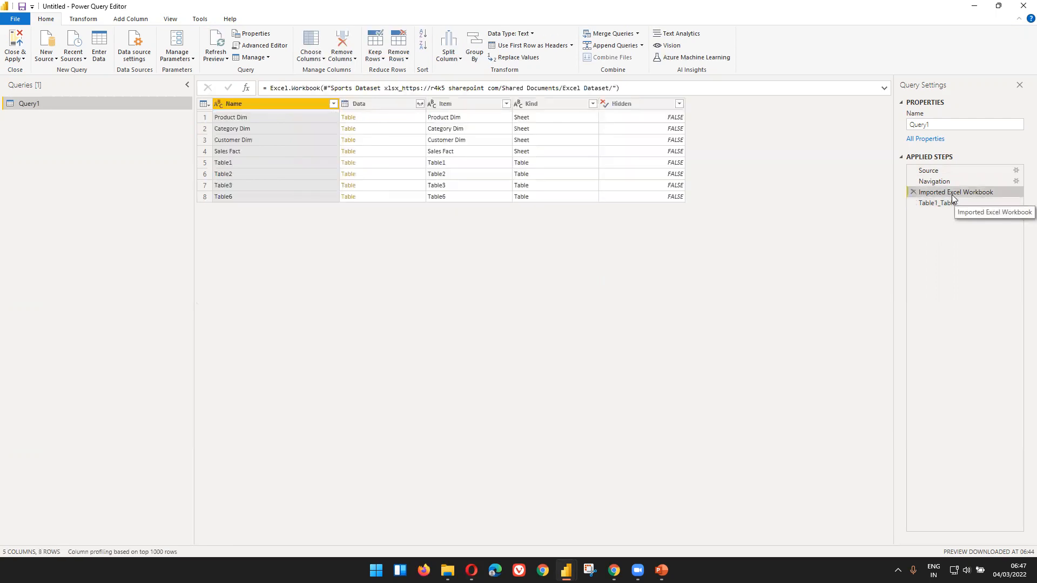
click(945, 181)
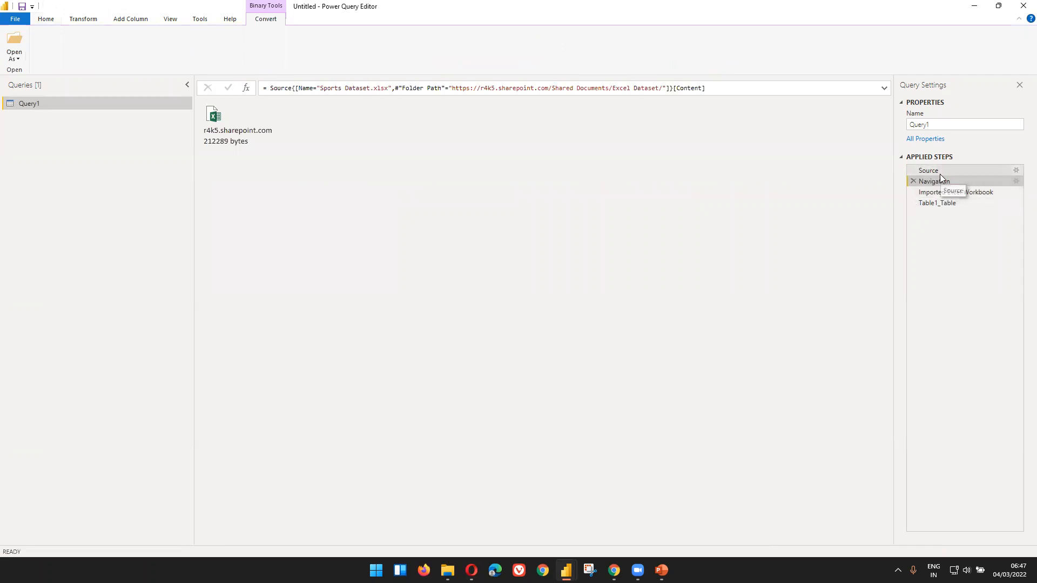
From the Source step, replace the subsequent steps by opening Budget Data.xlsx and drilling into its Sheet1 data.
click(940, 173)
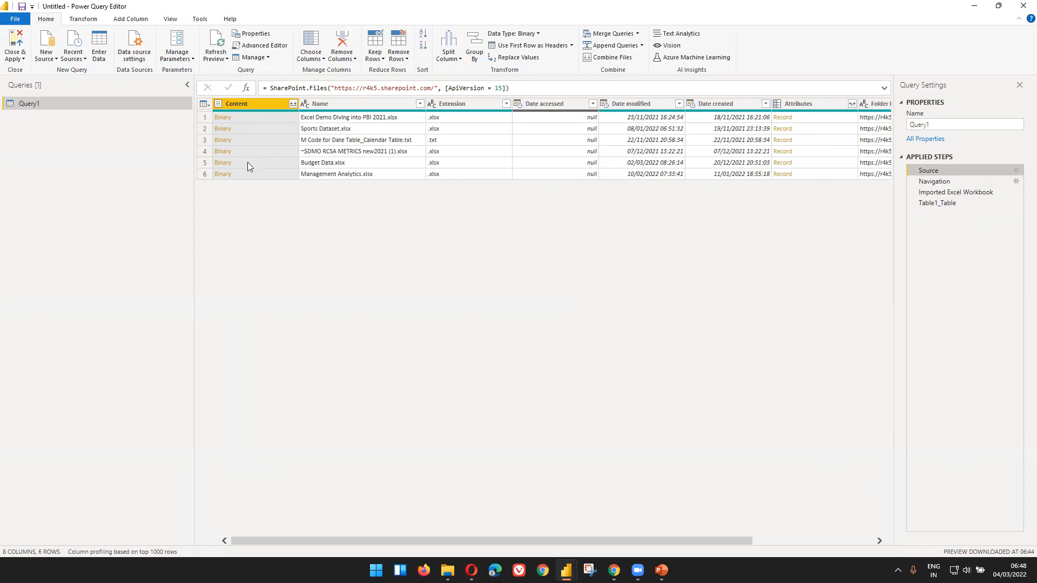
click(223, 163)
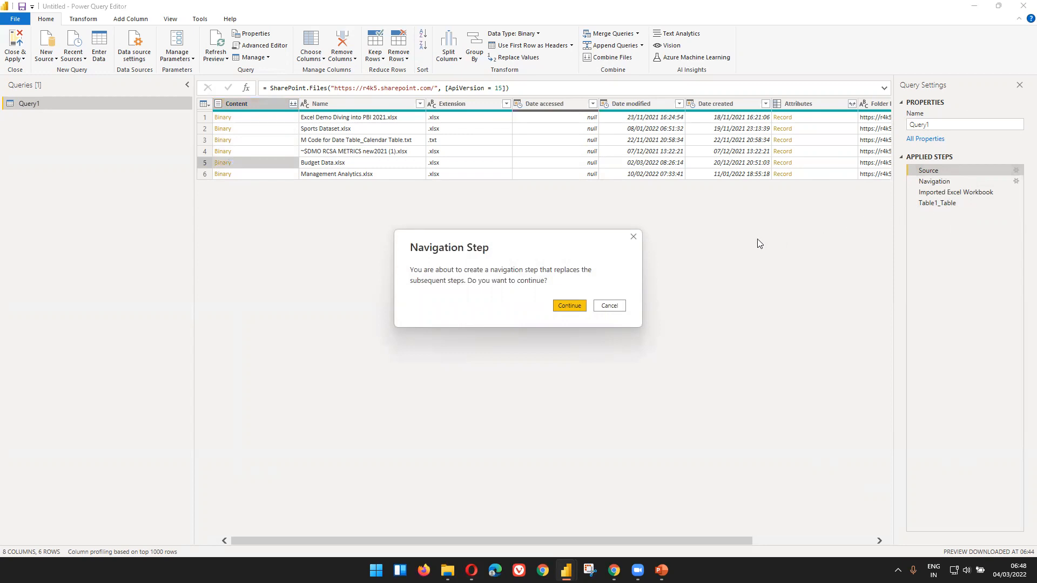
click(573, 306)
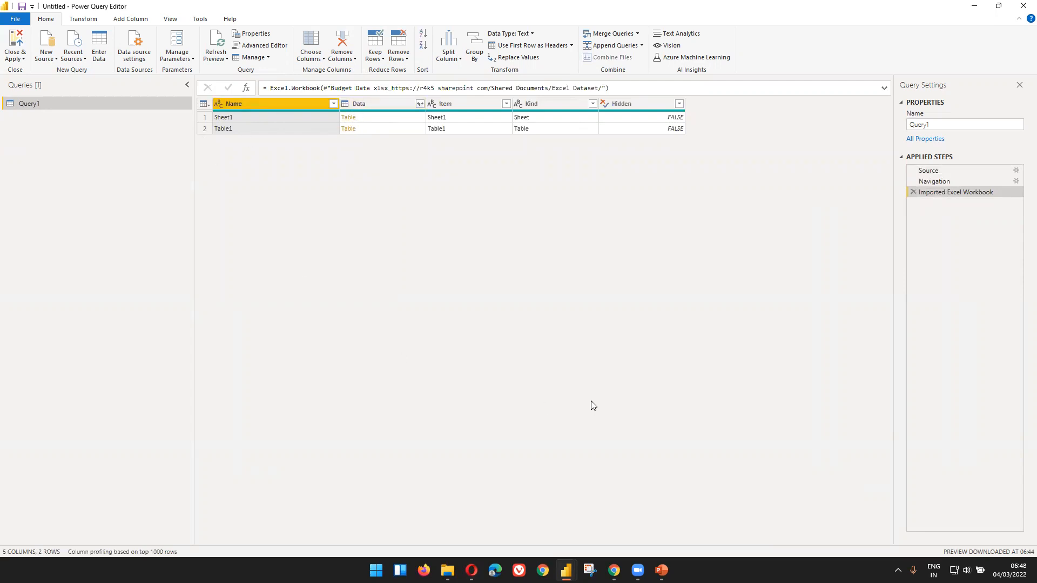
click(349, 117)
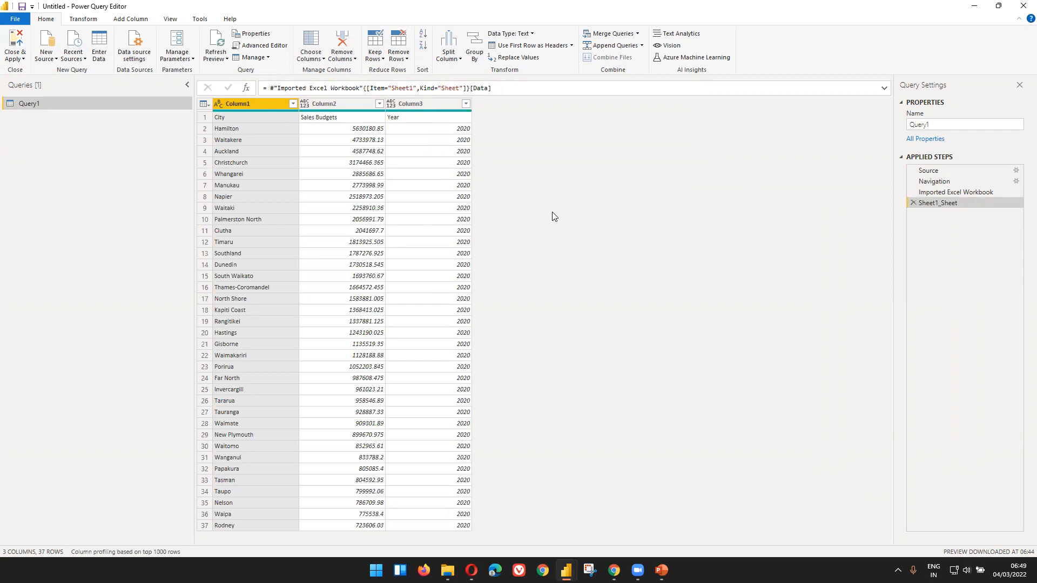
Launch Excel and create a blank workbook.
key(super)
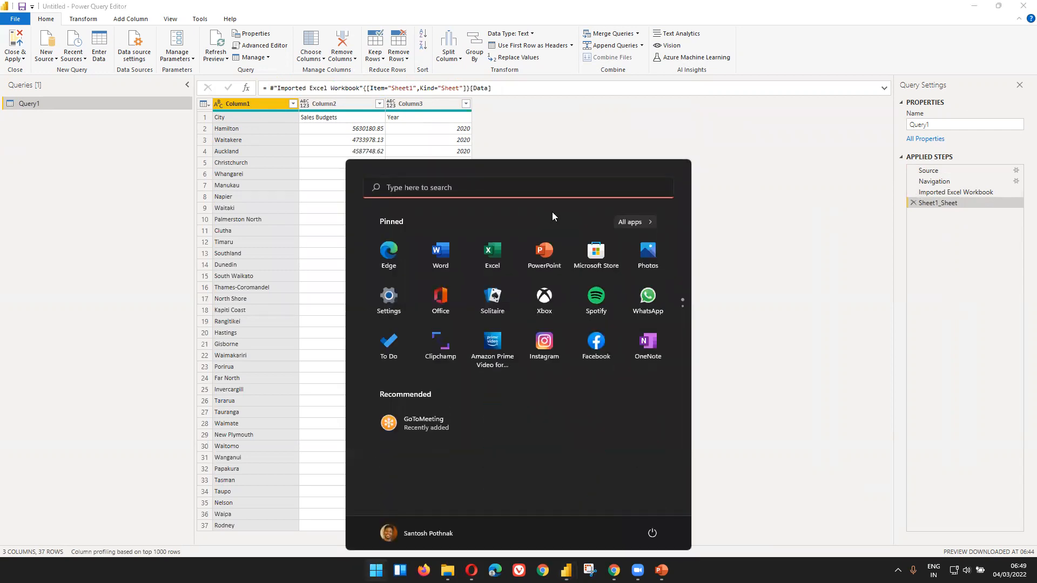
text(exc)
click(340, 273)
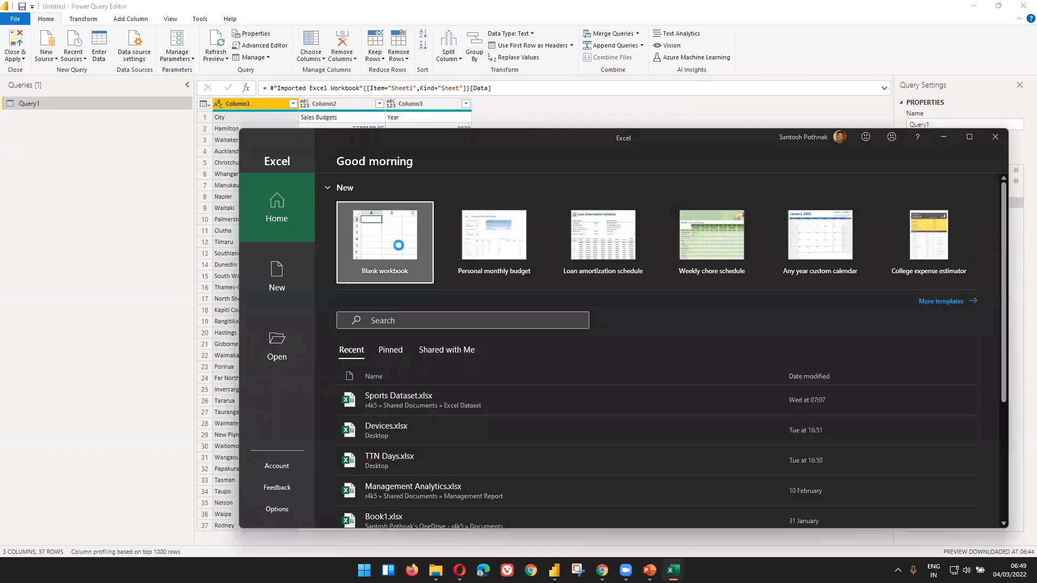
click(398, 246)
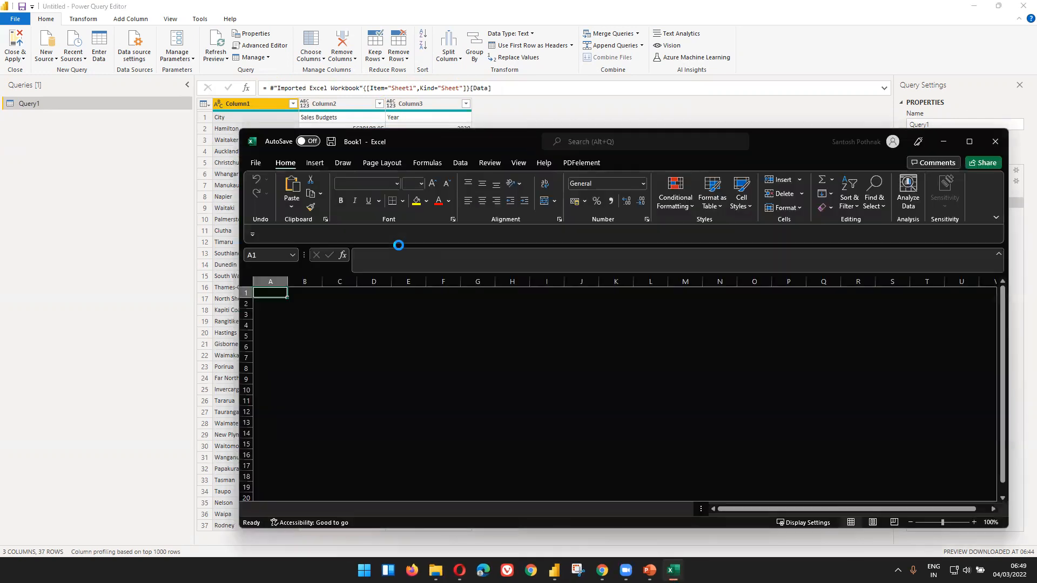
Enter the column headers "s.no" in A1 and "employee name" in B1.
text(s.no)
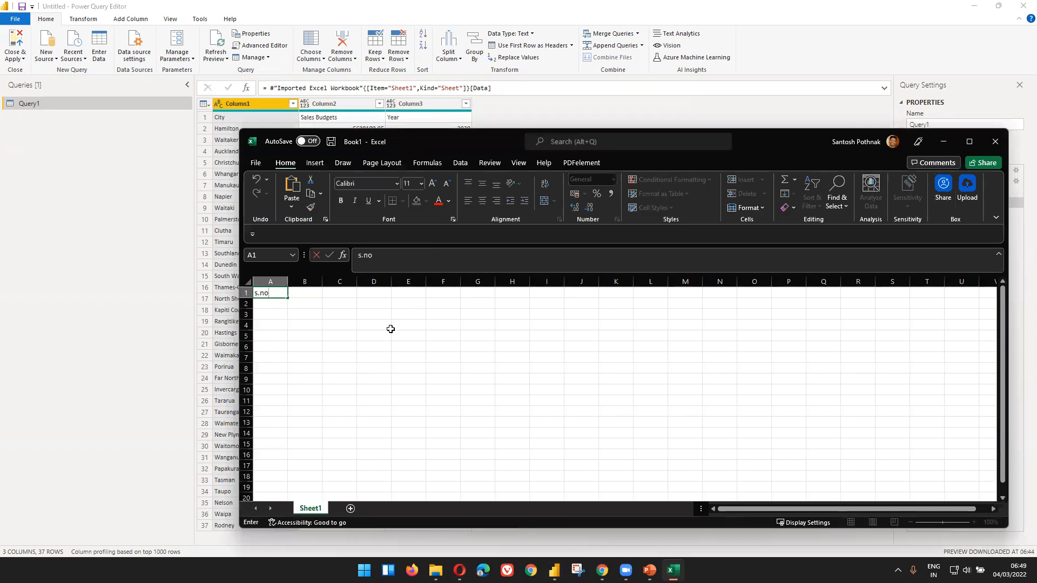
key(Tab)
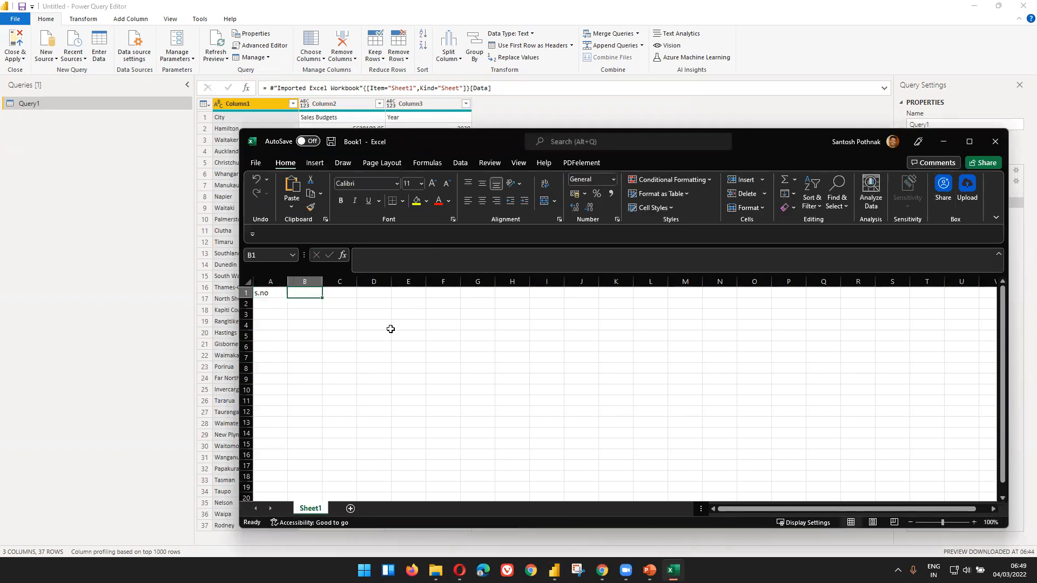
text(employee nam)
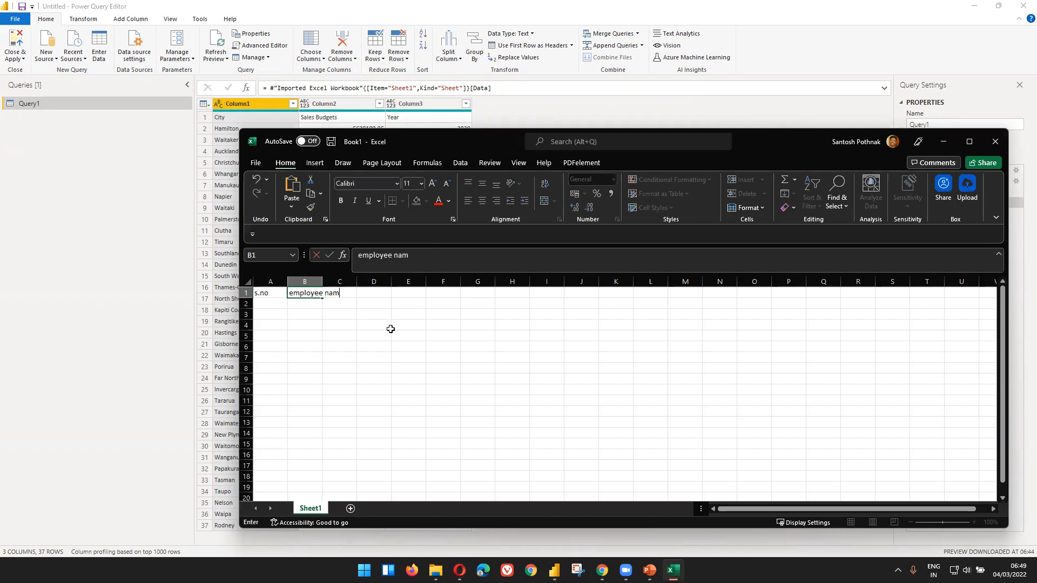
text(e)
key(Return)
Fill cells A2 to A4 of the s.no column with 1, 2 and 3.
text(1)
key(Return)
text(2)
key(Return)
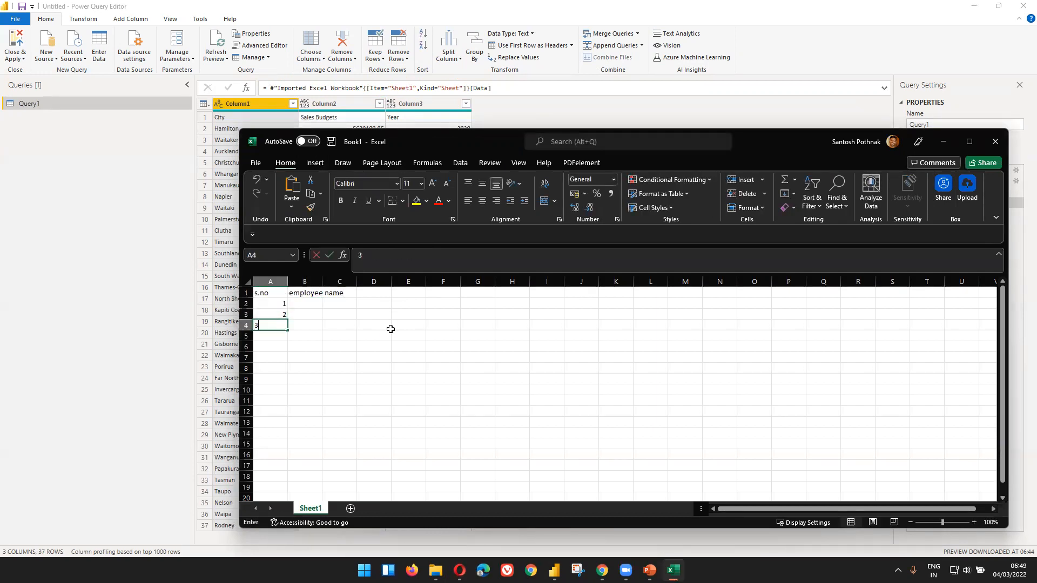
text(3)
click(306, 305)
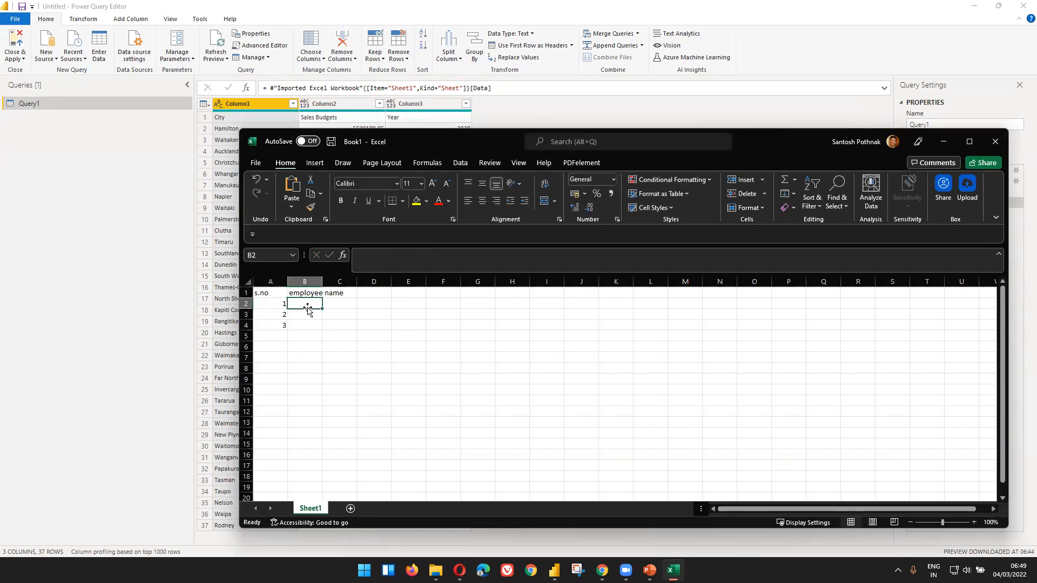
Enter the three employees' first names in cells B2 to B4 of the employee name column.
text(mallika)
key(Return)
text(divya)
key(Return)
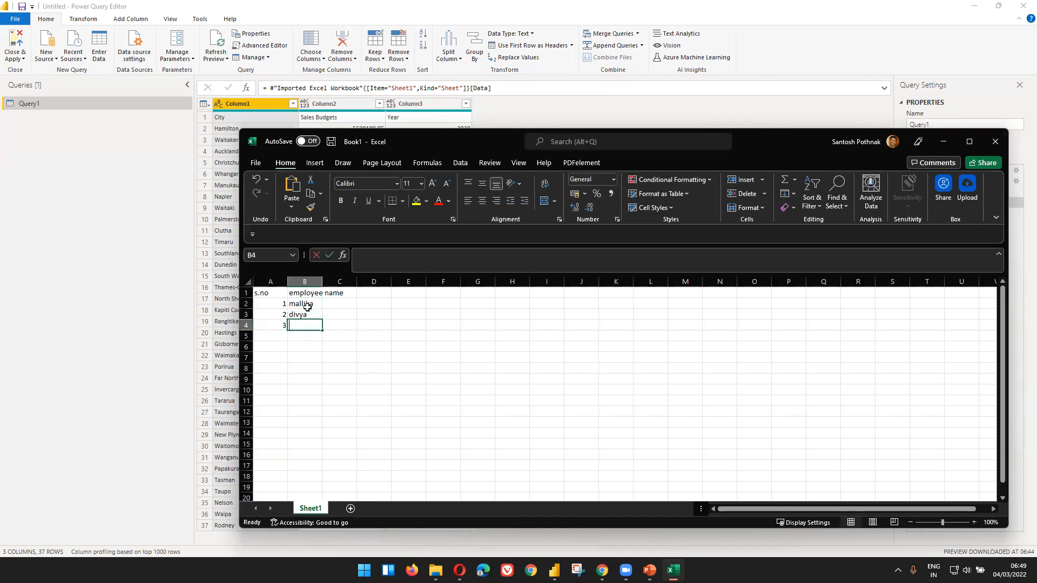
text(kalpana)
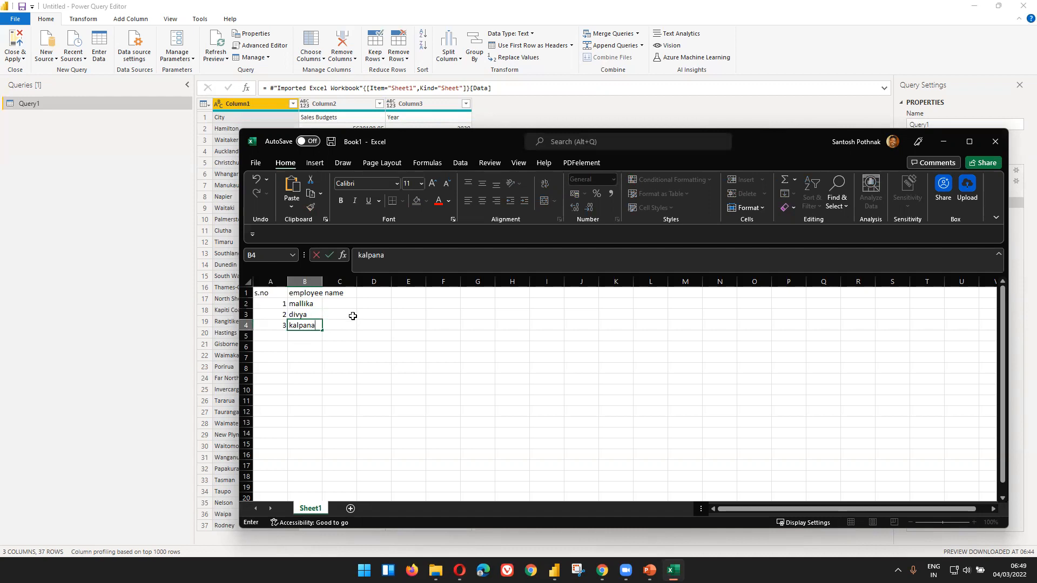
click(352, 316)
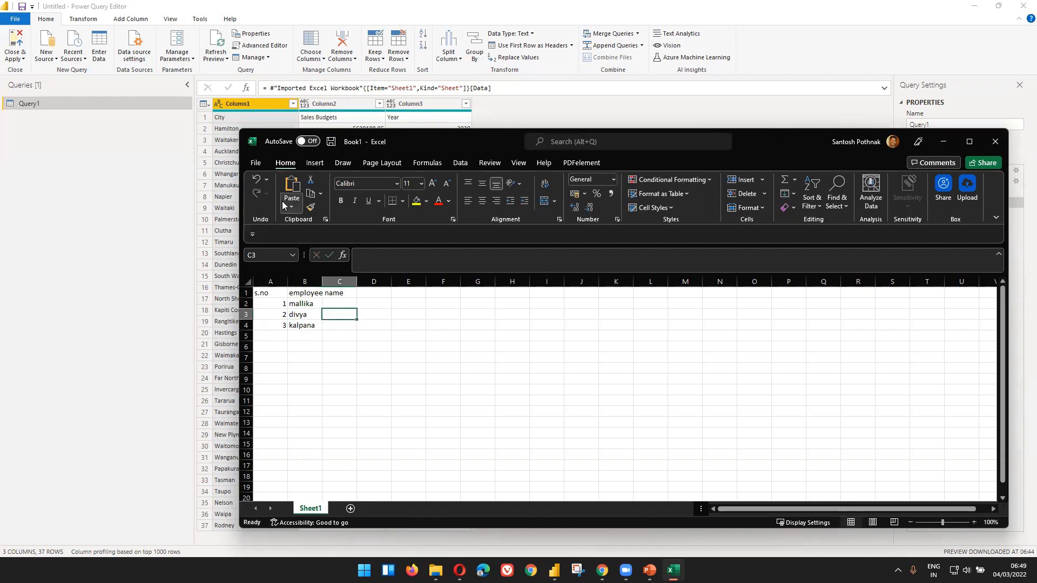
Save the workbook to the Desktop as an Excel workbook named "demo dataset".
click(256, 163)
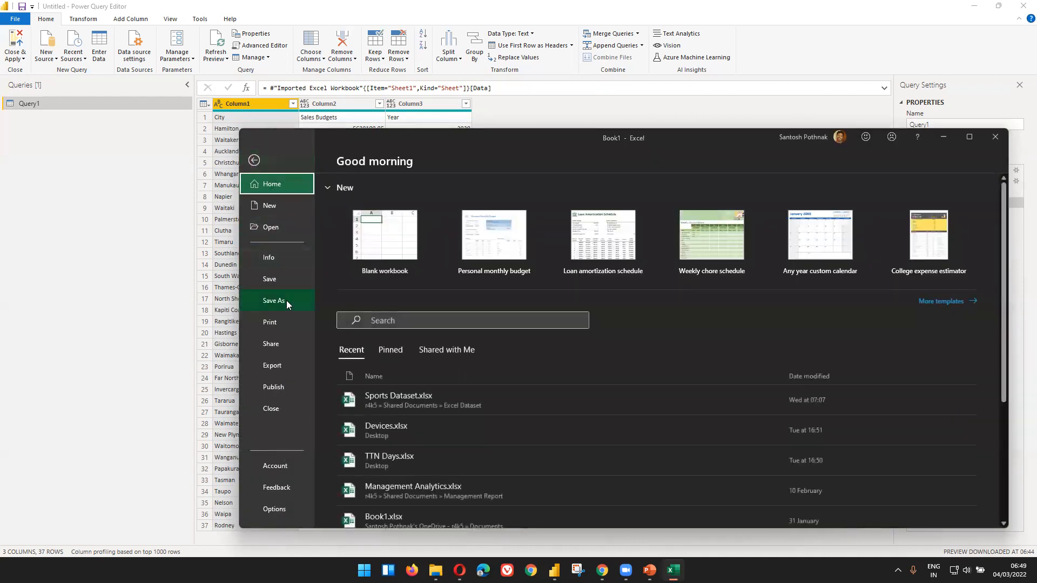
click(286, 300)
click(594, 273)
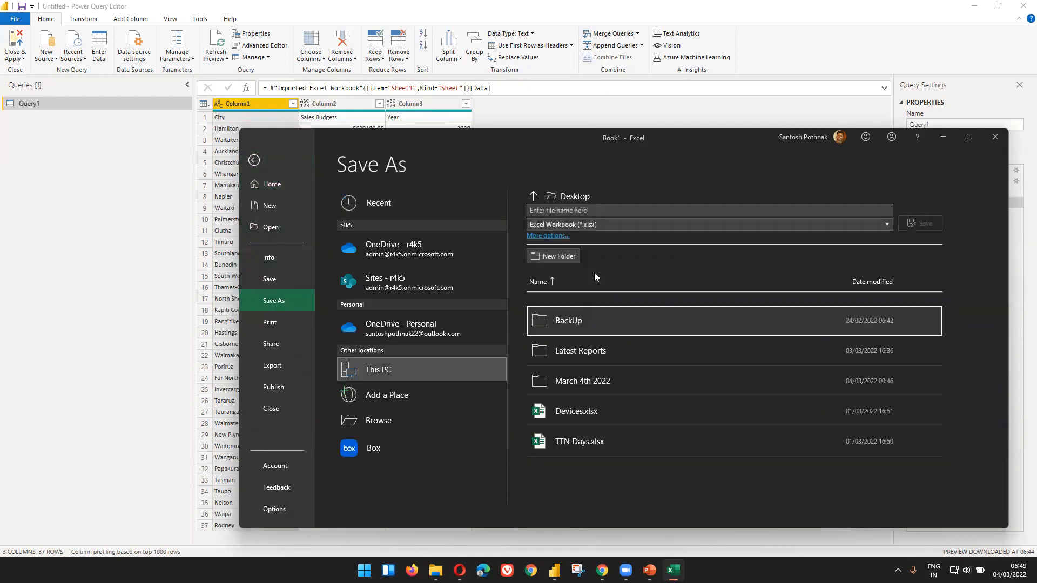
click(578, 212)
text(d)
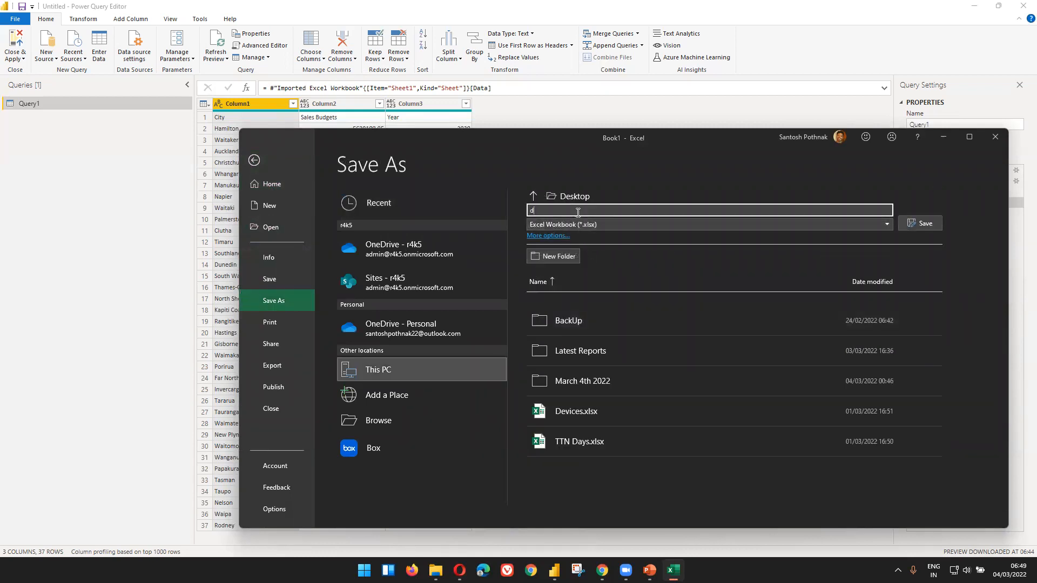
text(em)
key(BackSpace)
text(emo dataset)
key(Return)
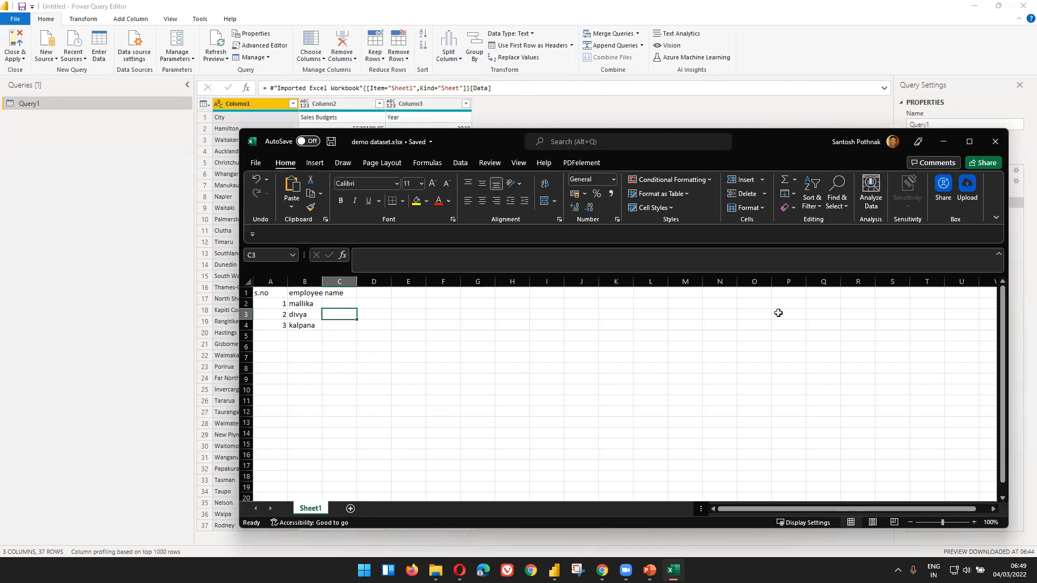
Switch to Power BI Desktop by launching a new instance and dismiss its start screen to reach the blank report.
click(53, 262)
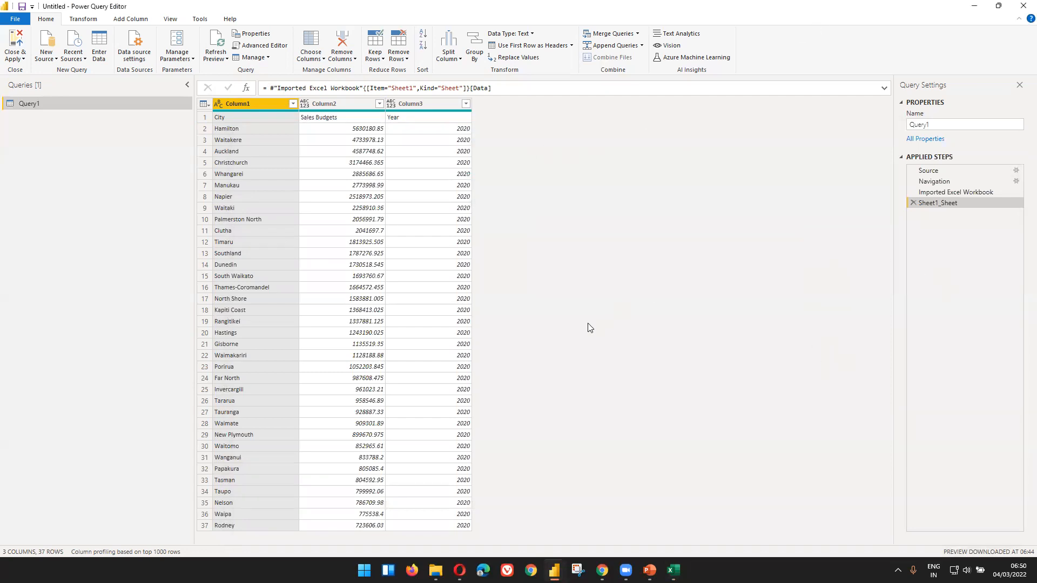
mouse_move(625, 570)
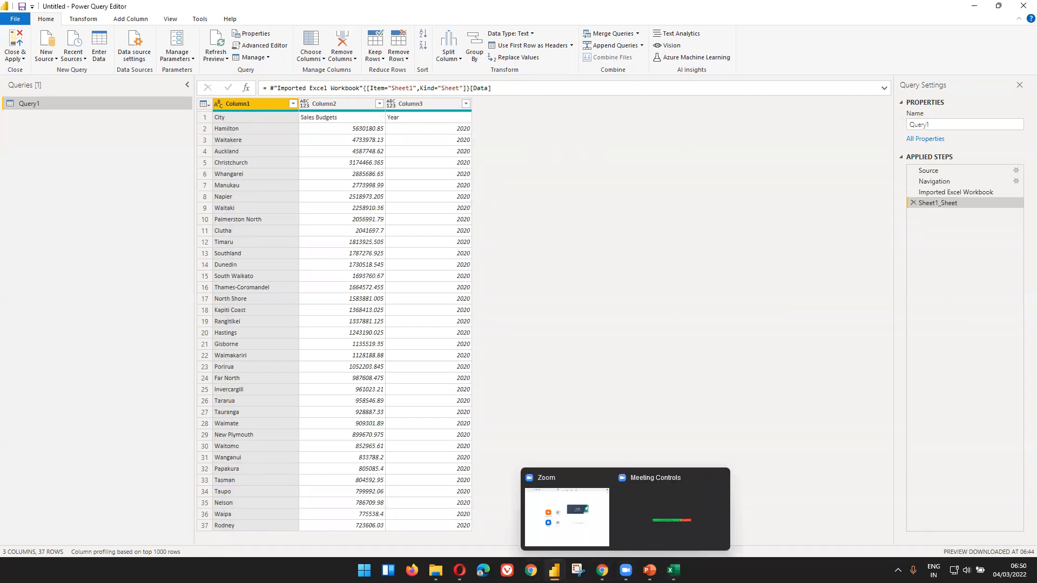
mouse_move(555, 570)
click(508, 521)
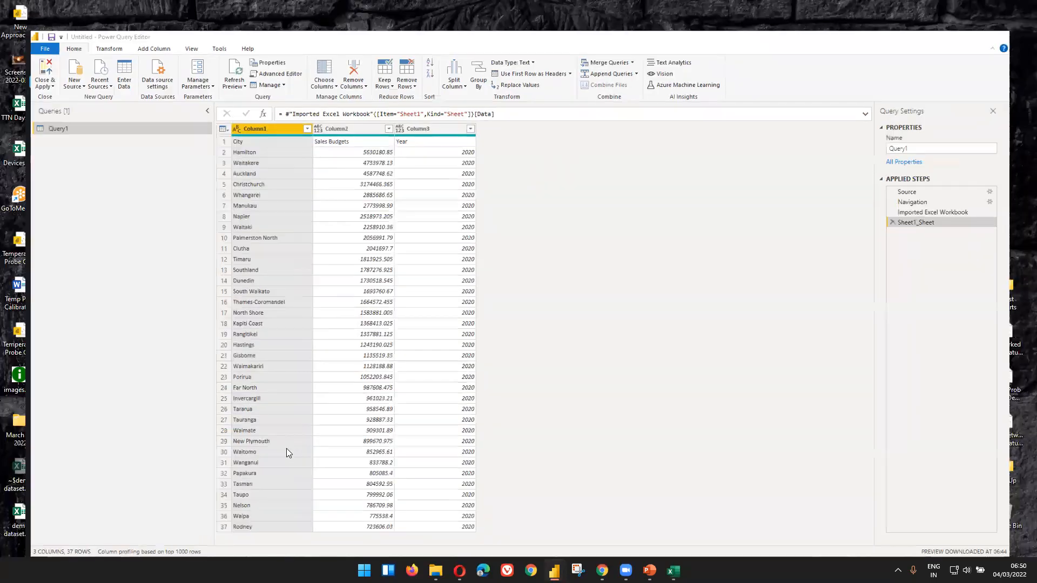
right_click(556, 571)
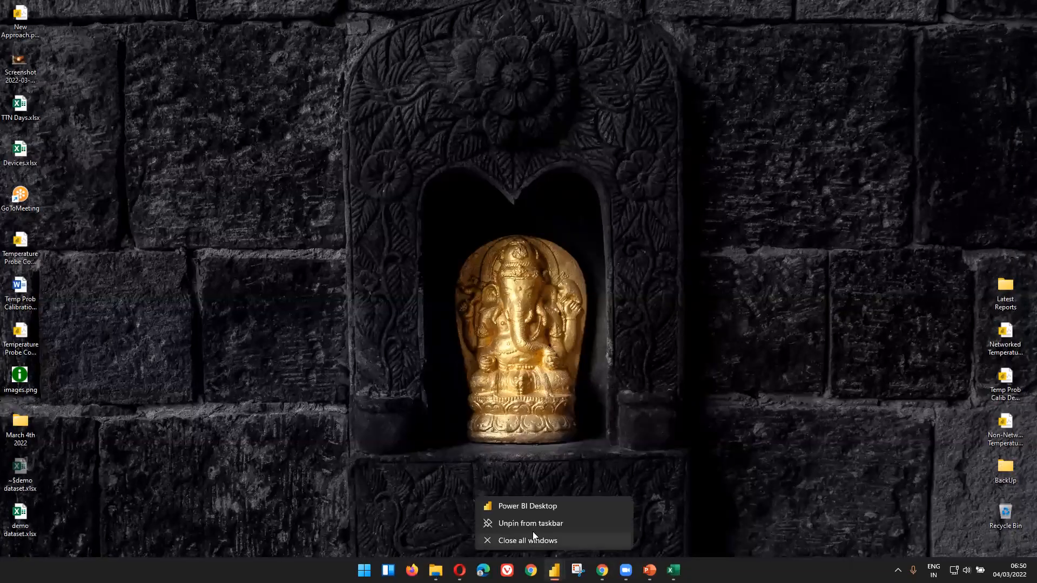
click(524, 507)
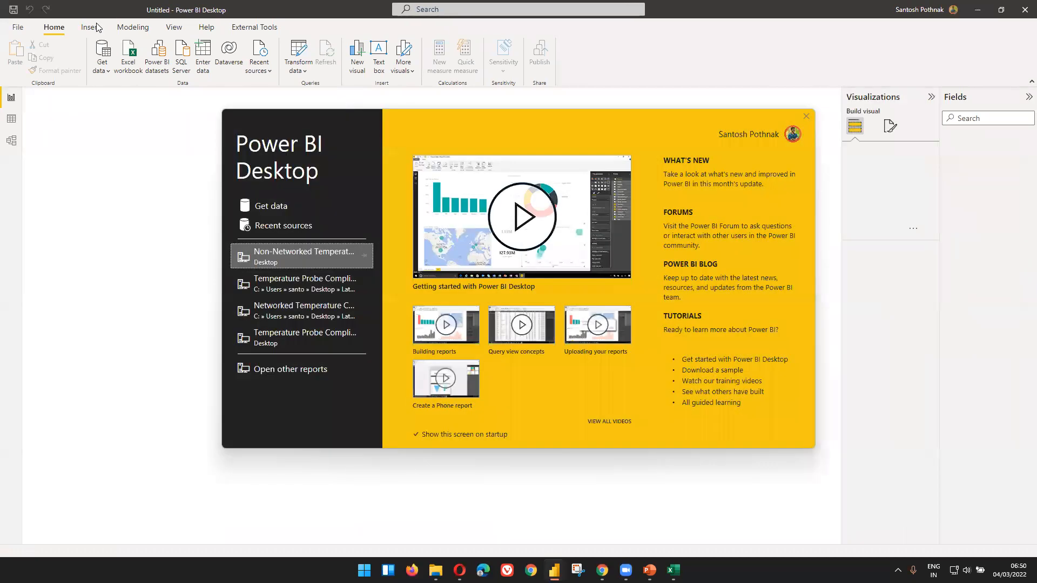
click(806, 116)
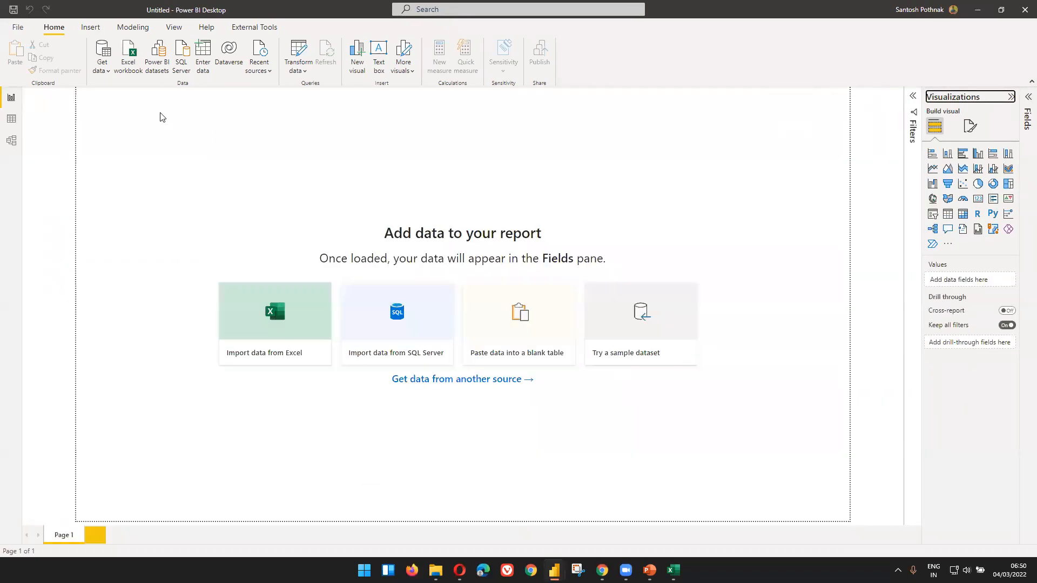
Connect to the Excel workbook demo dataset.xlsx on the Desktop as a new data source.
click(102, 68)
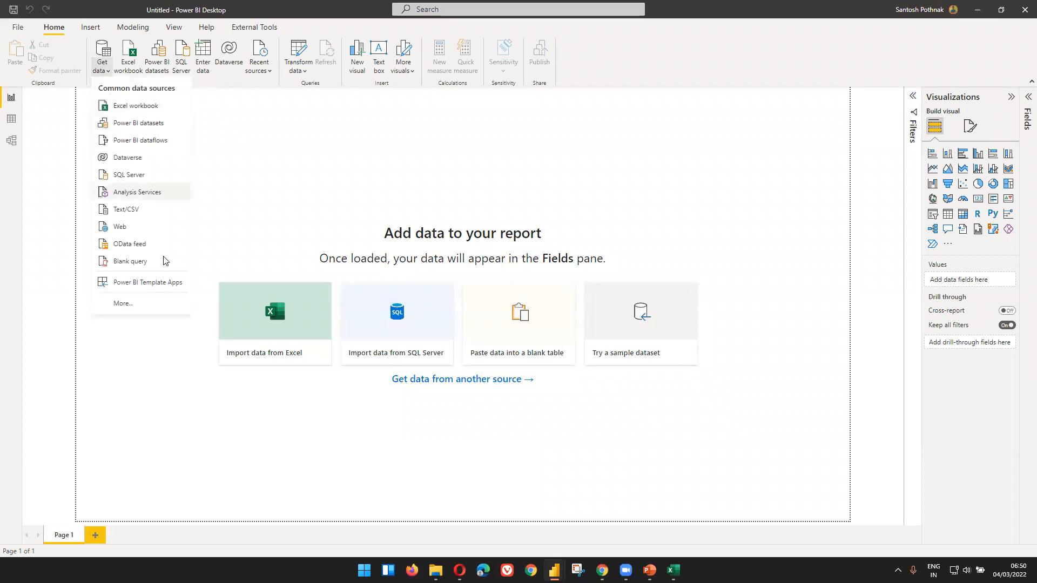
click(153, 303)
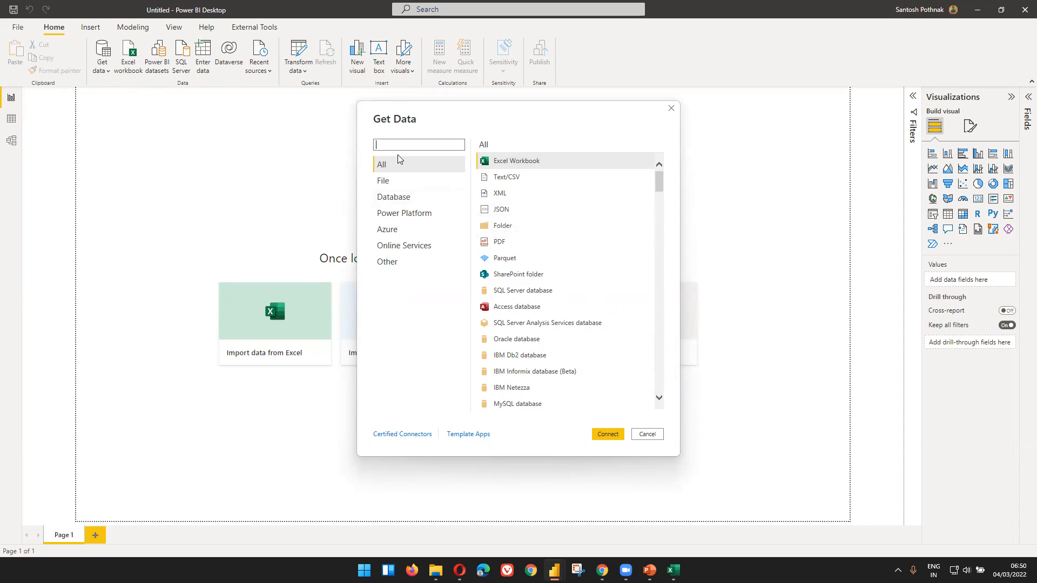
text(ex)
click(516, 161)
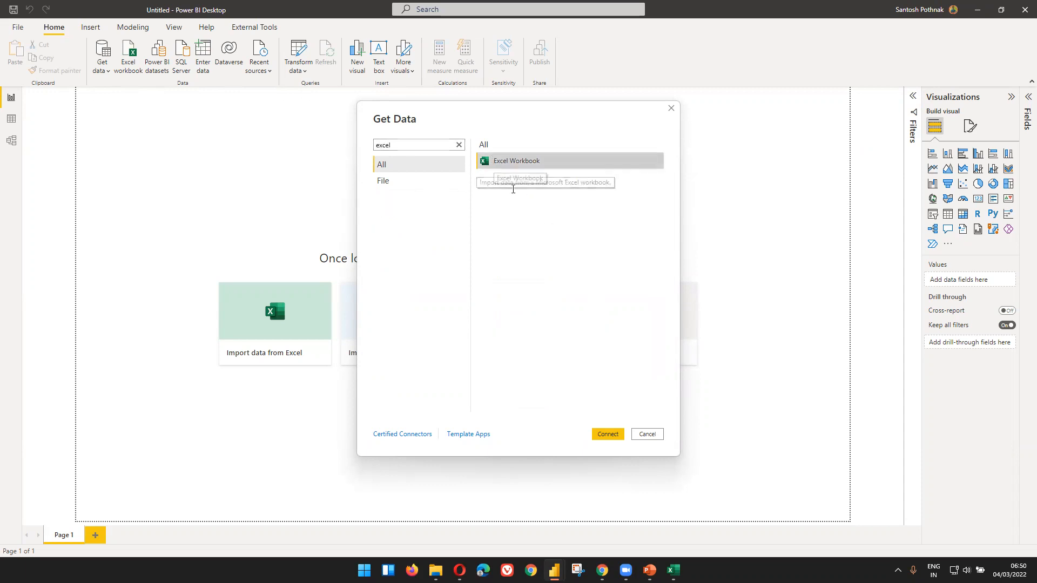
click(608, 435)
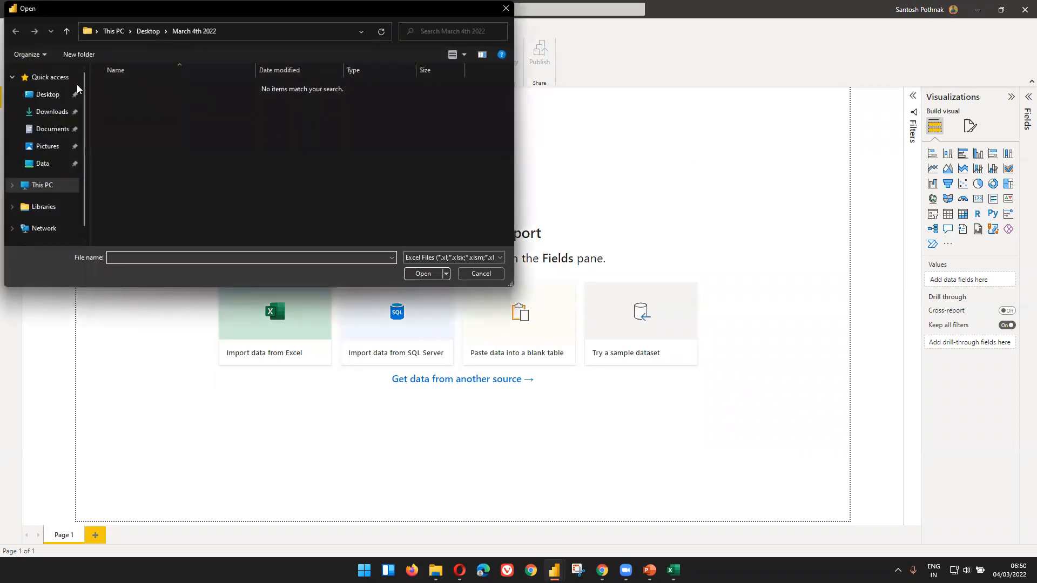
click(48, 95)
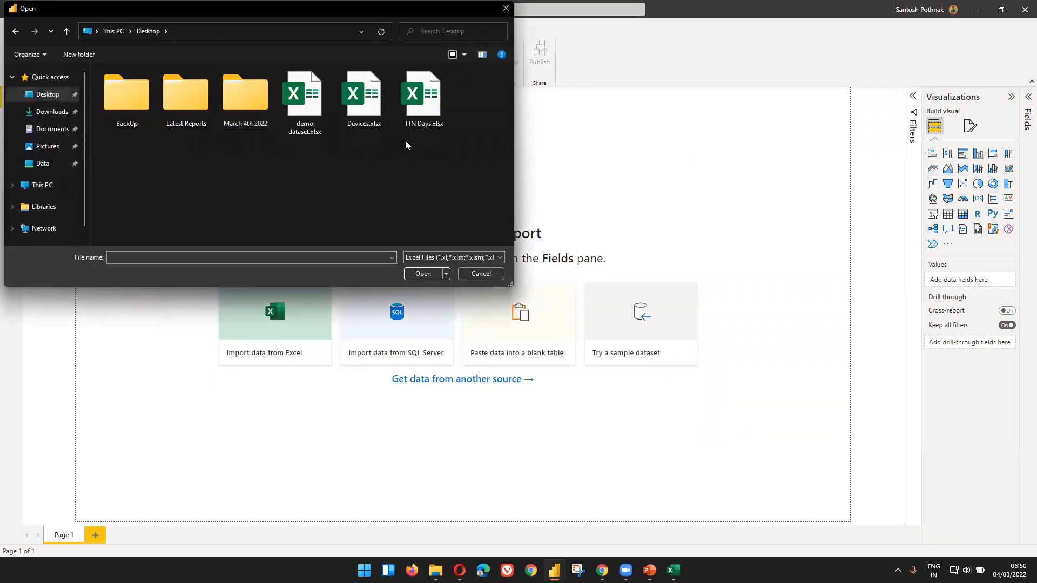
click(308, 134)
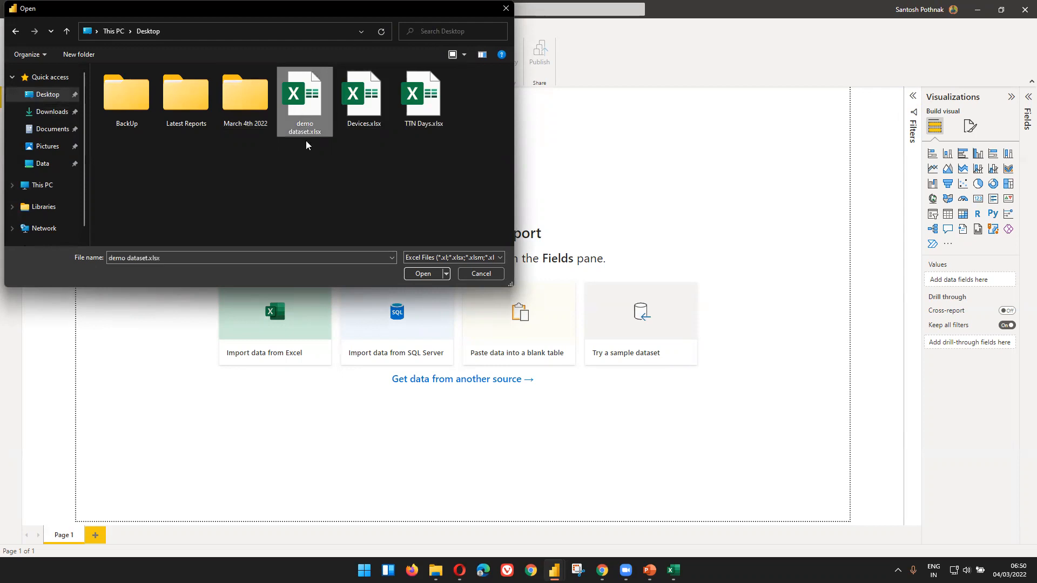
click(417, 273)
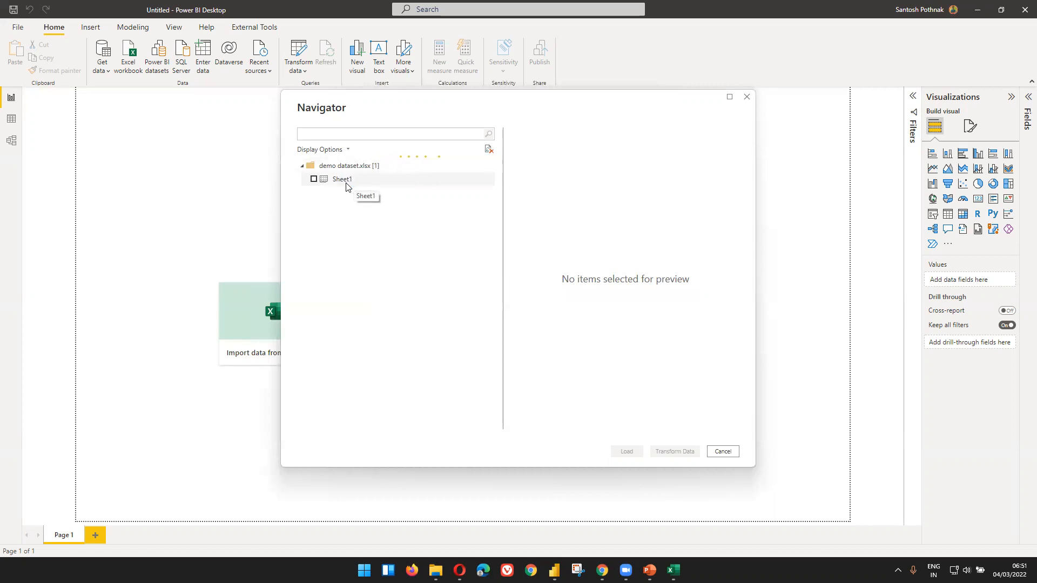
Open Sheet1 for transformation in Power Query and review the query's Source and Navigation steps.
click(313, 184)
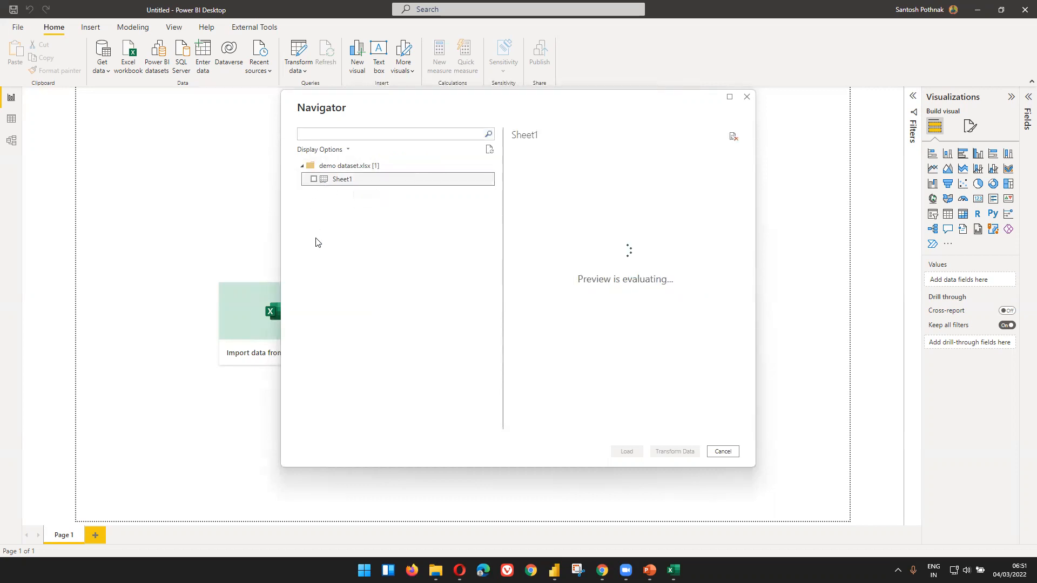
click(313, 180)
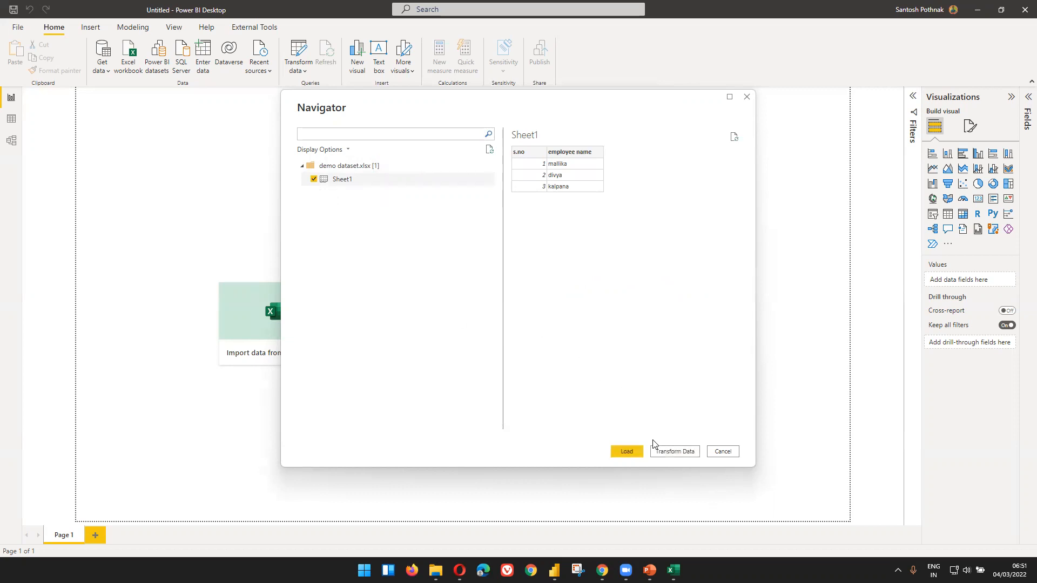
click(666, 452)
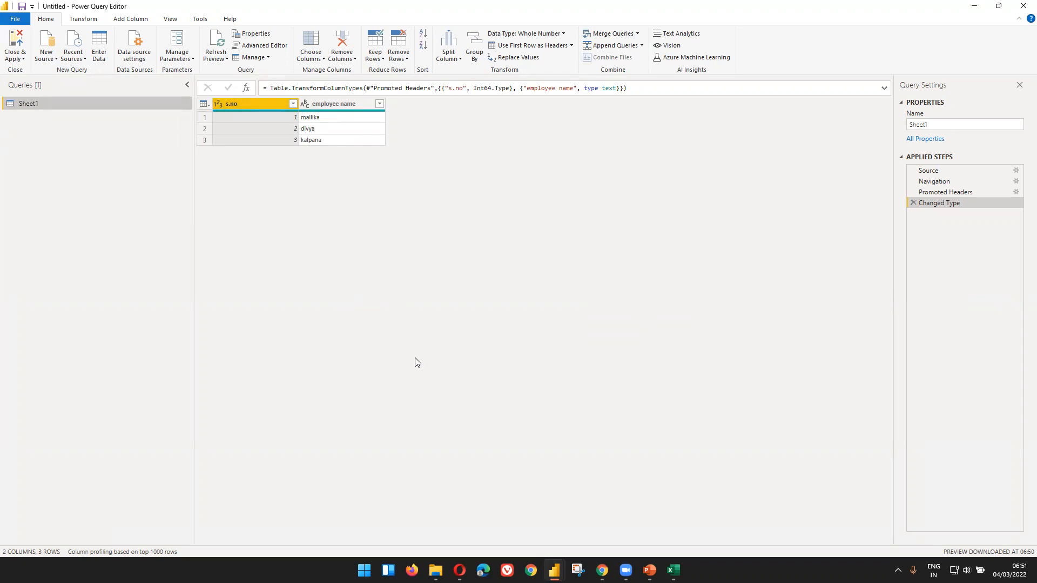
click(931, 172)
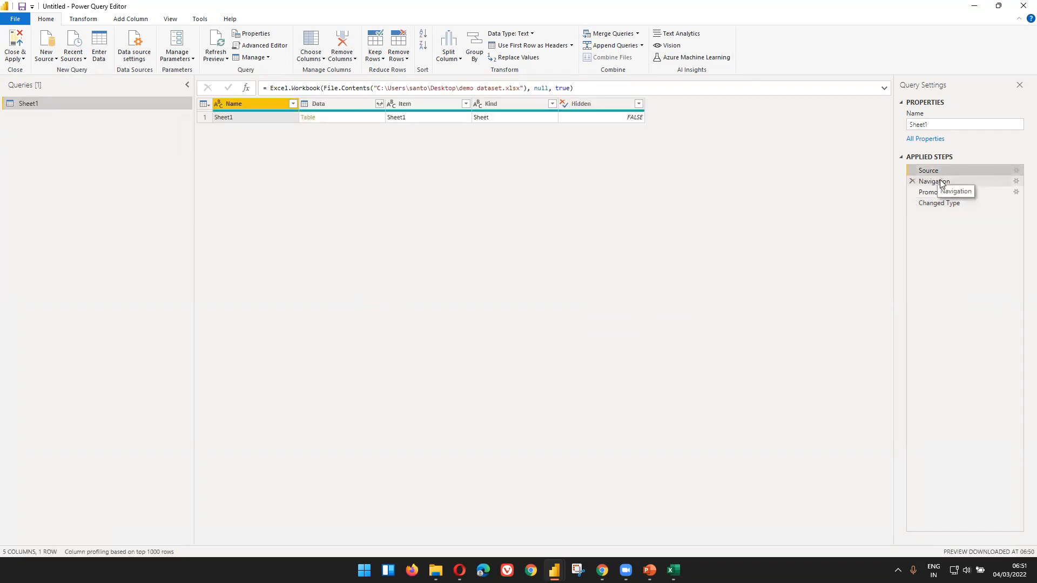
click(942, 181)
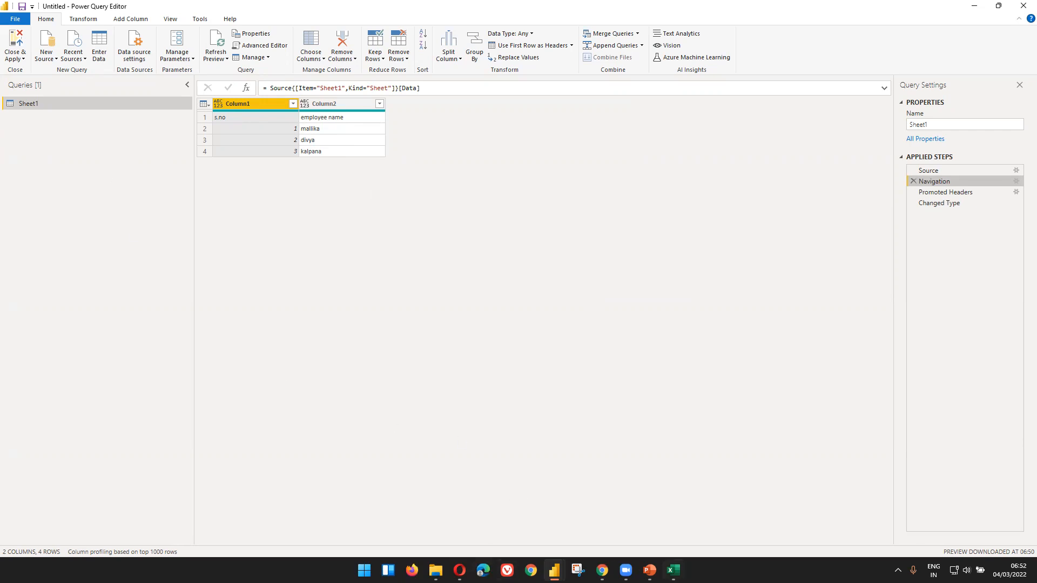
Switch to Excel and save a copy of the workbook to the Desktop as "demo dataset2".
click(673, 570)
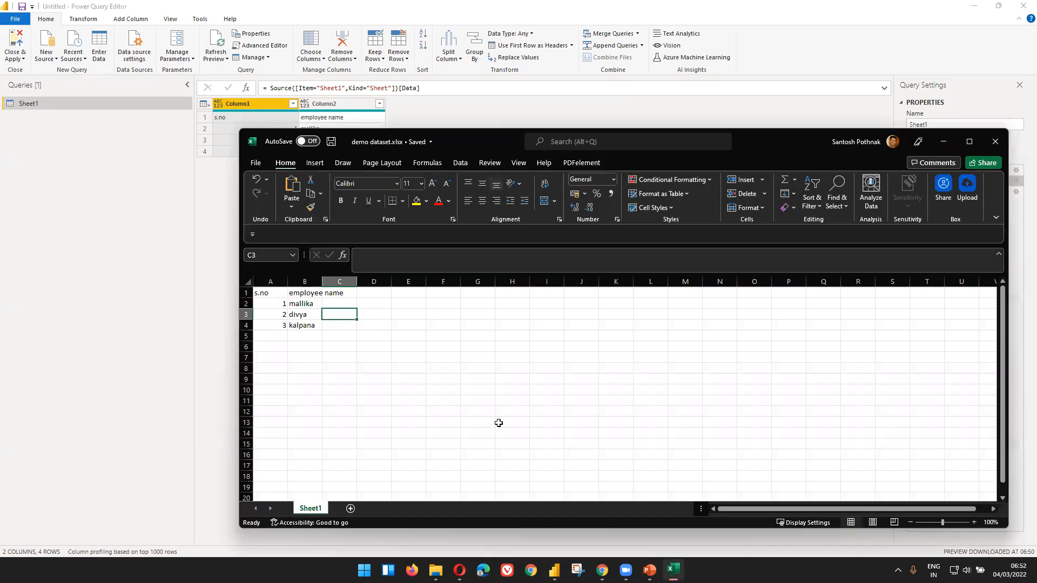
click(260, 163)
click(287, 299)
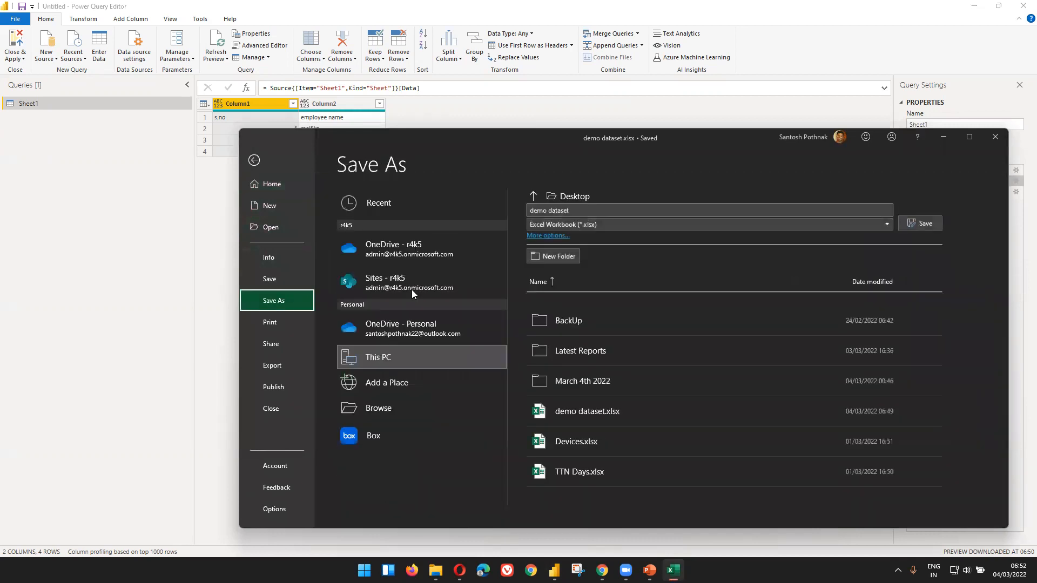
click(583, 212)
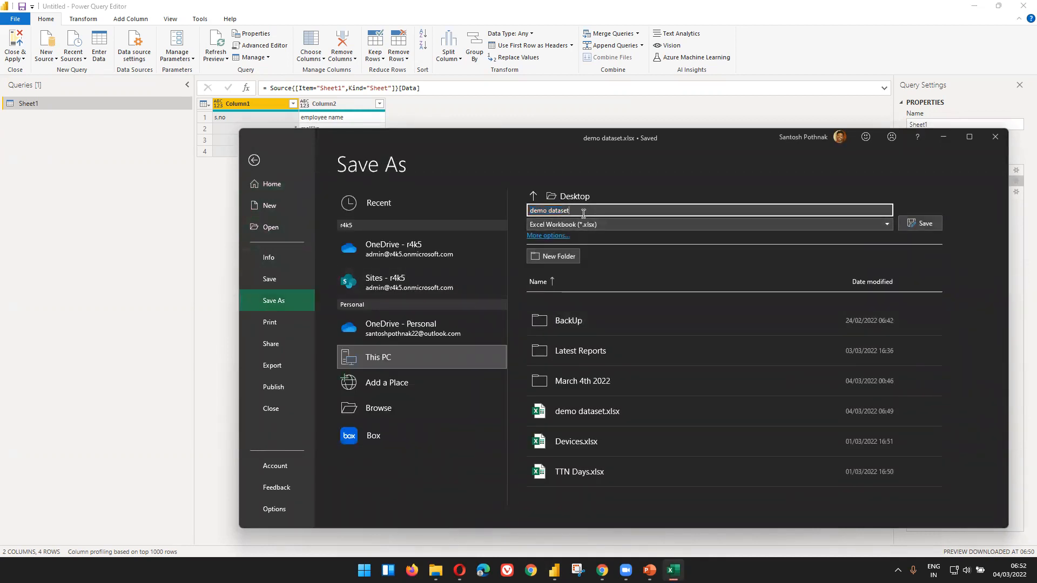
text(2)
click(913, 224)
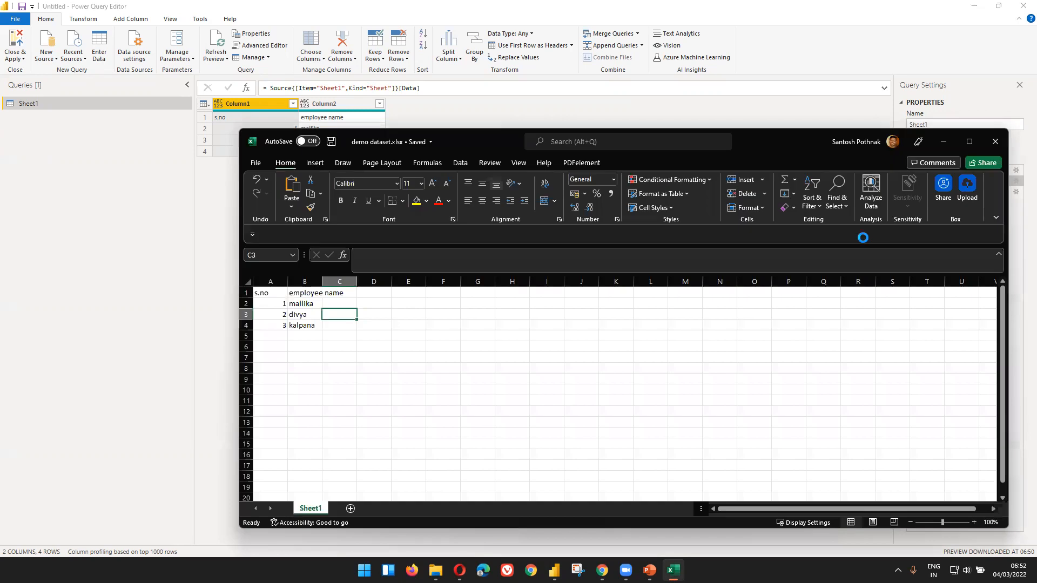
click(263, 296)
mouse_move(263, 296)
mouse_down()
mouse_move(315, 305)
mouse_move(318, 325)
mouse_up()
key(ctrl+t)
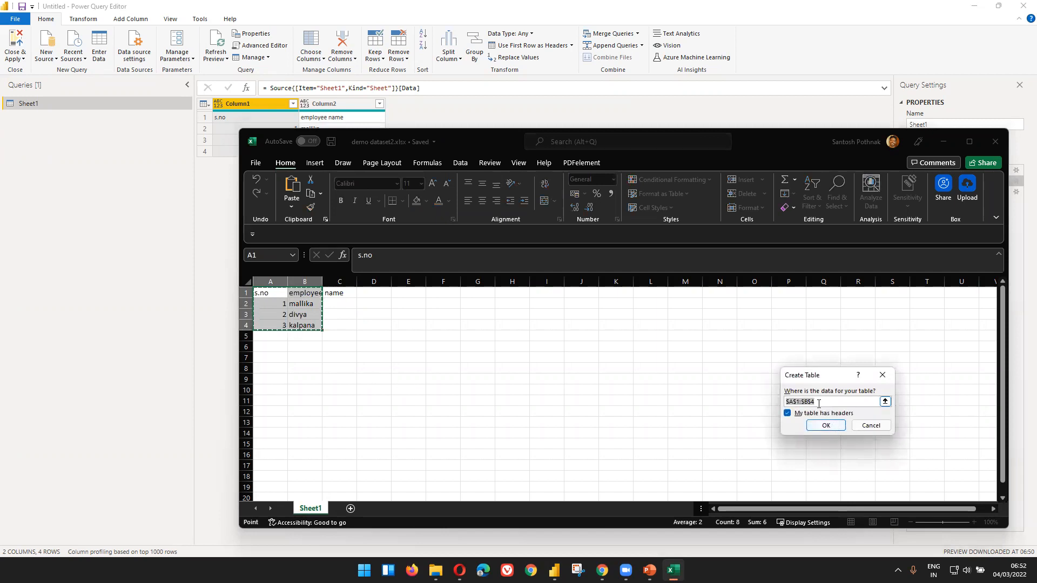
text(Table1111)
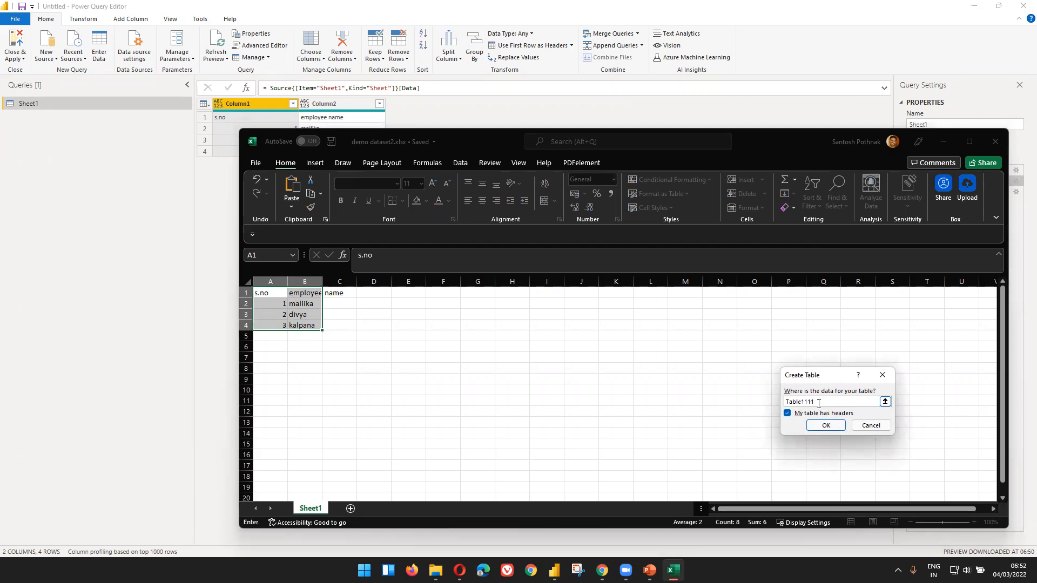
click(827, 426)
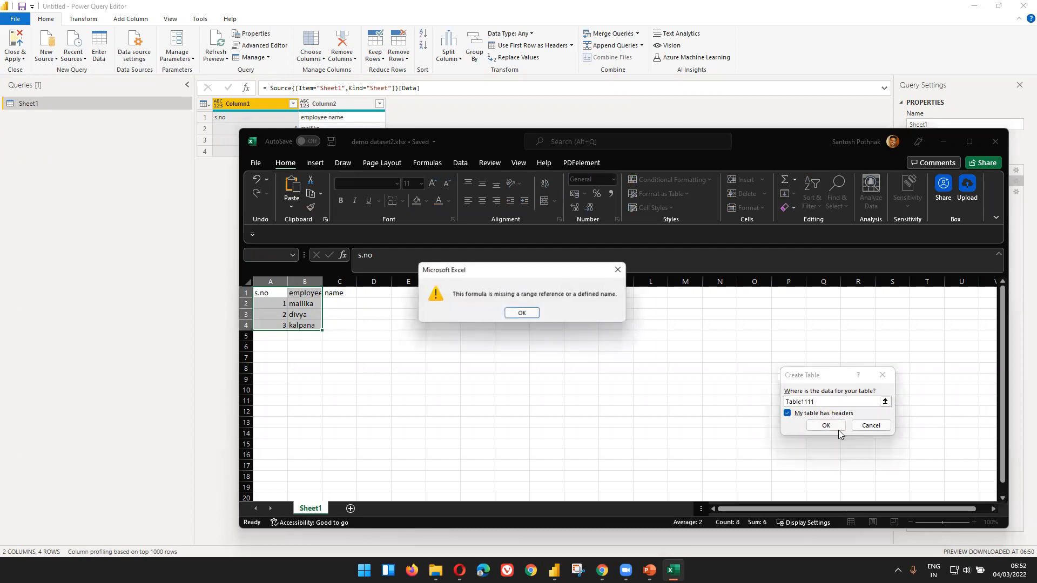
click(520, 316)
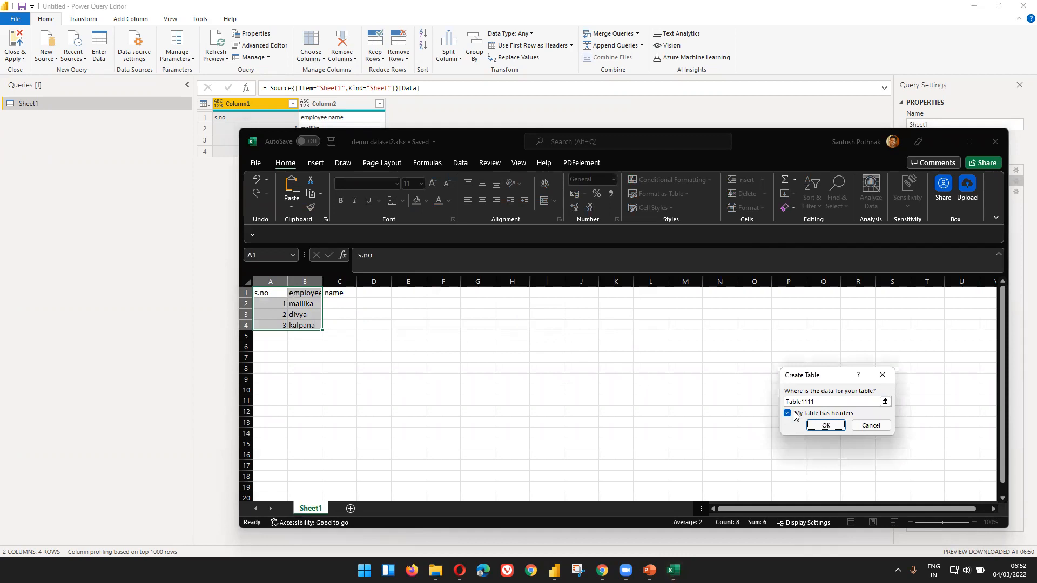
click(826, 426)
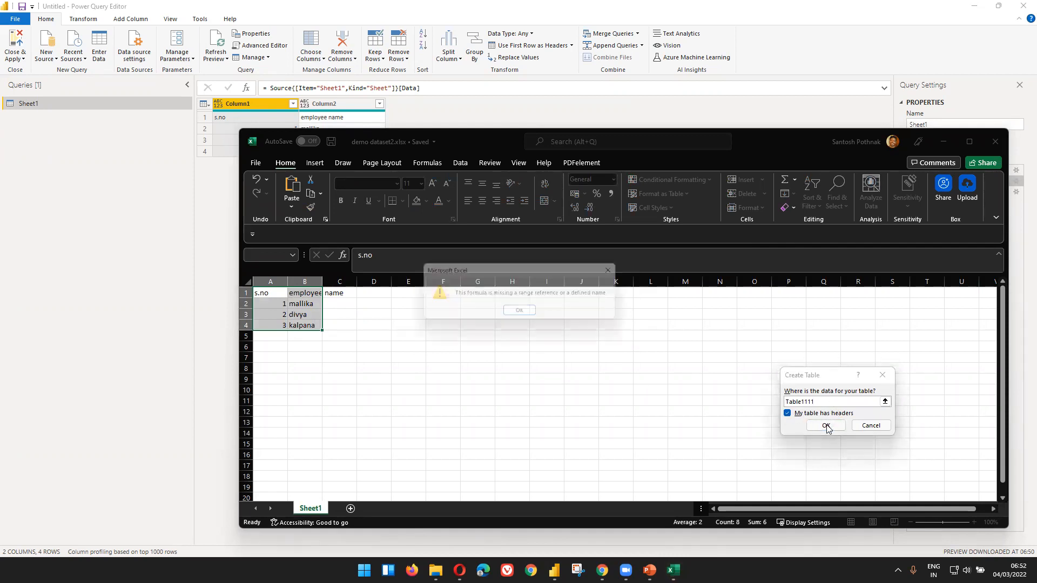
click(534, 316)
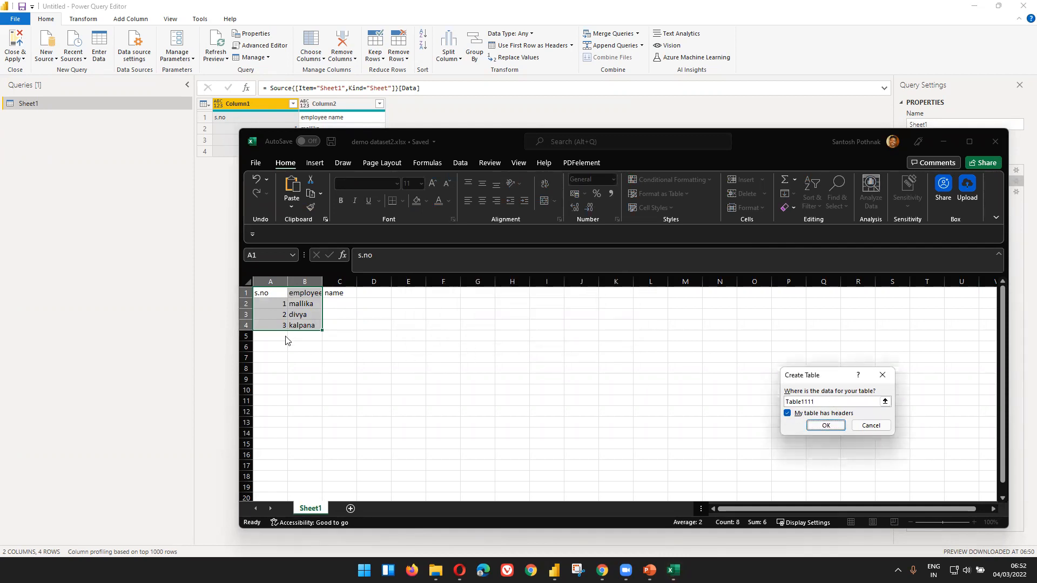
click(878, 426)
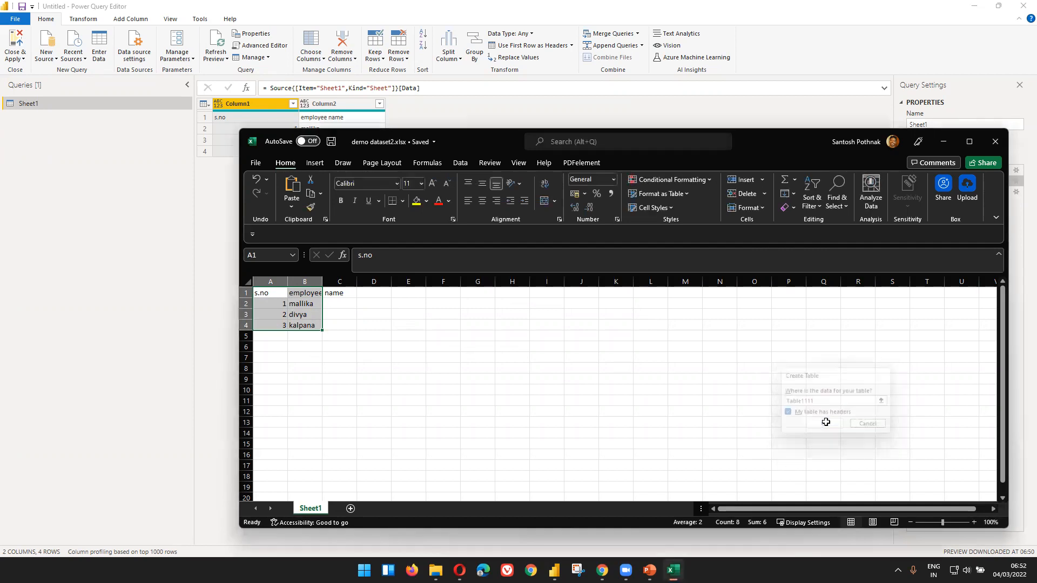
Convert the range A1:B4, including its header row, into an Excel table.
drag(265, 293, 305, 323)
key(ctrl+t)
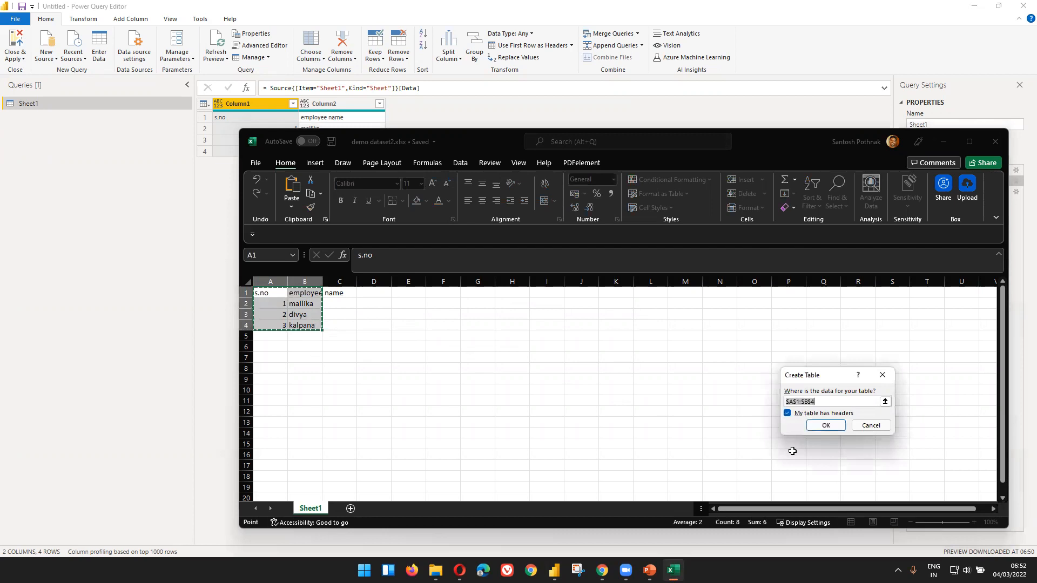
click(823, 427)
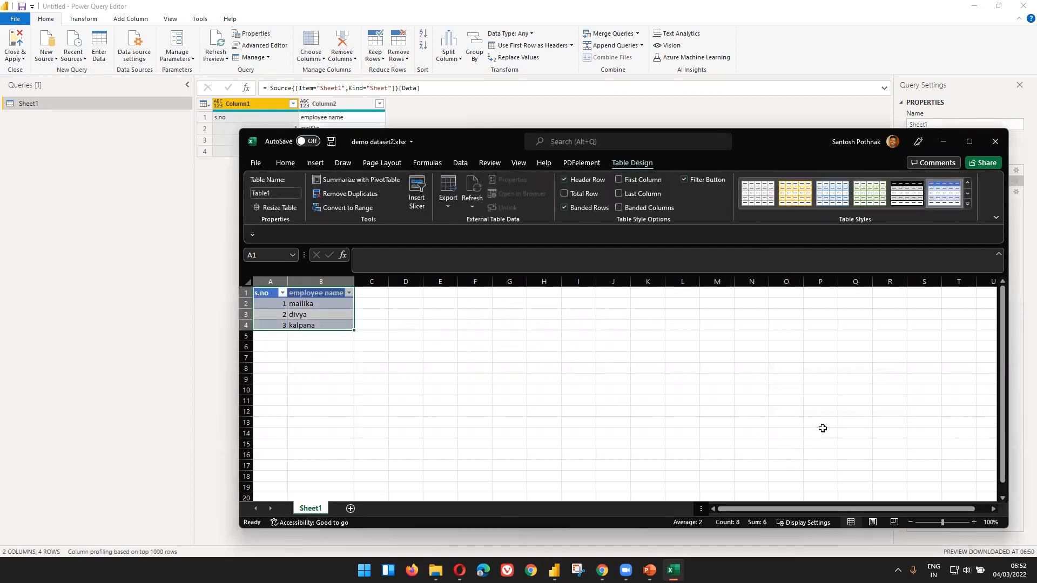
Rename the table as Table11111, and save and close the demo dataset2.xlsx workbook.
click(275, 192)
text(Ta)
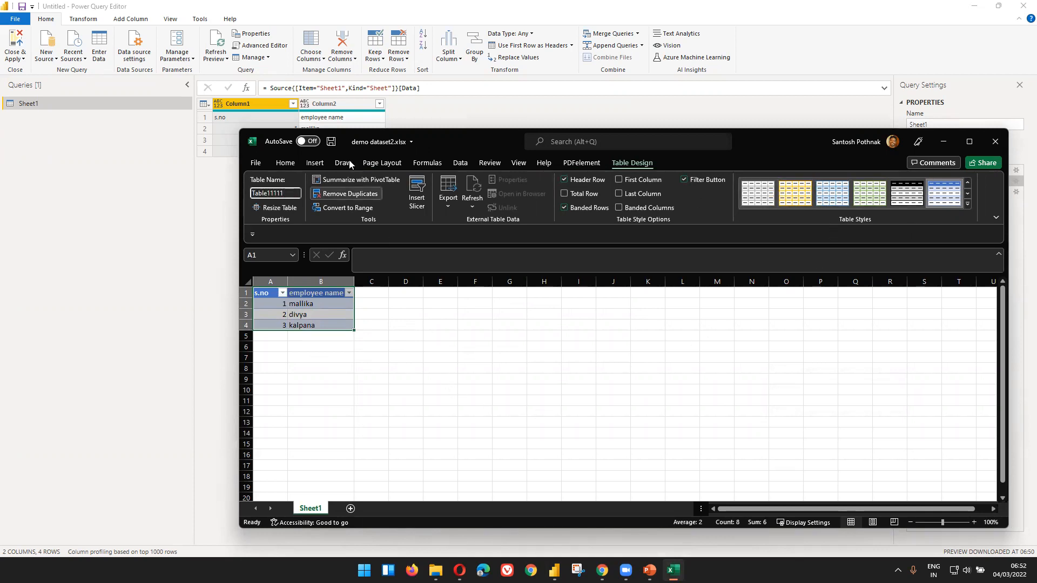
click(334, 142)
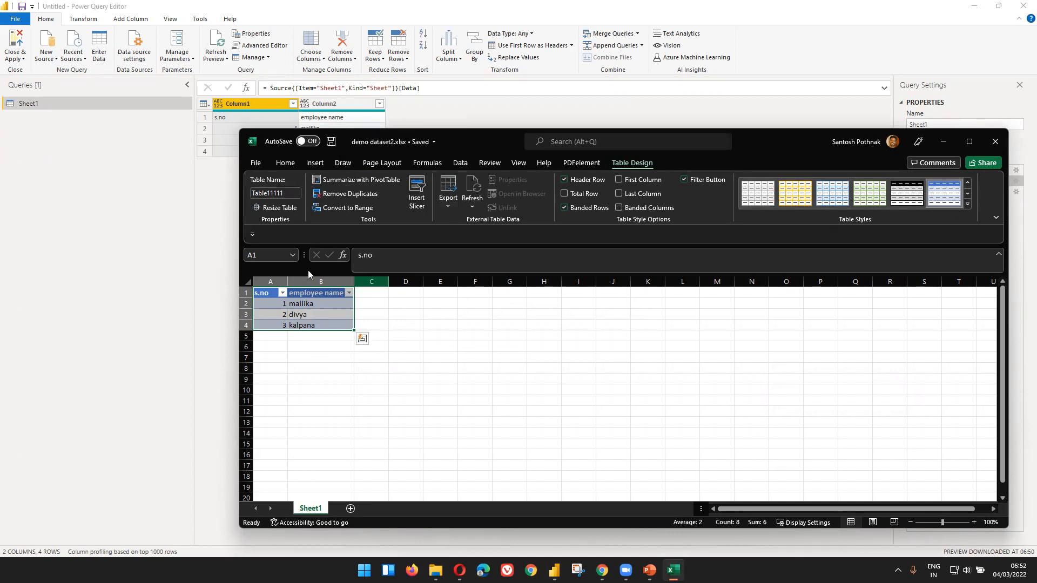
click(999, 145)
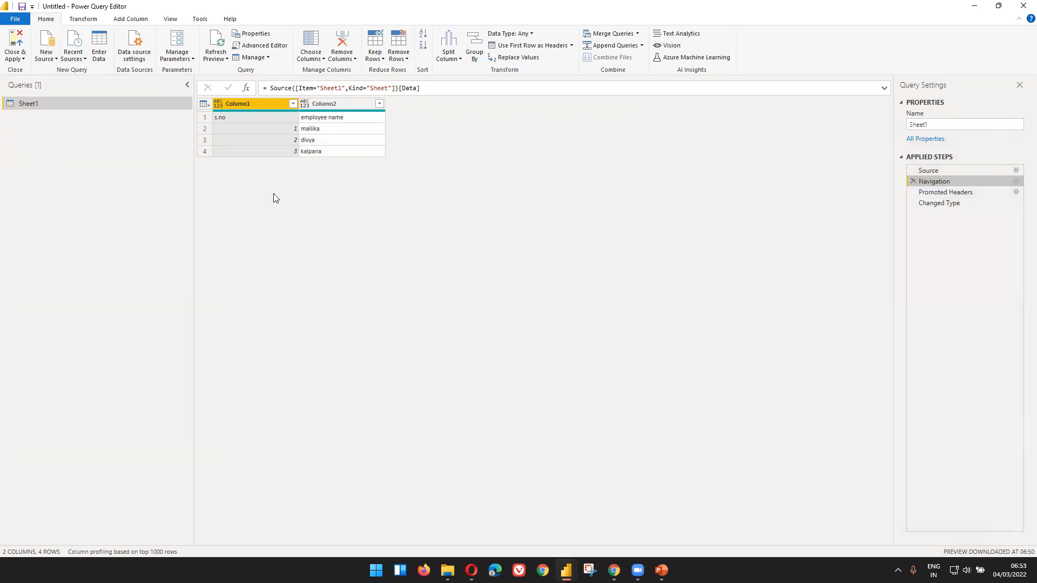
In Power Query Editor, import Table11111 from the Desktop workbook demo dataset2.xlsx as a new Excel Workbook source.
drag(175, 9, 210, 33)
double_click(211, 33)
click(54, 62)
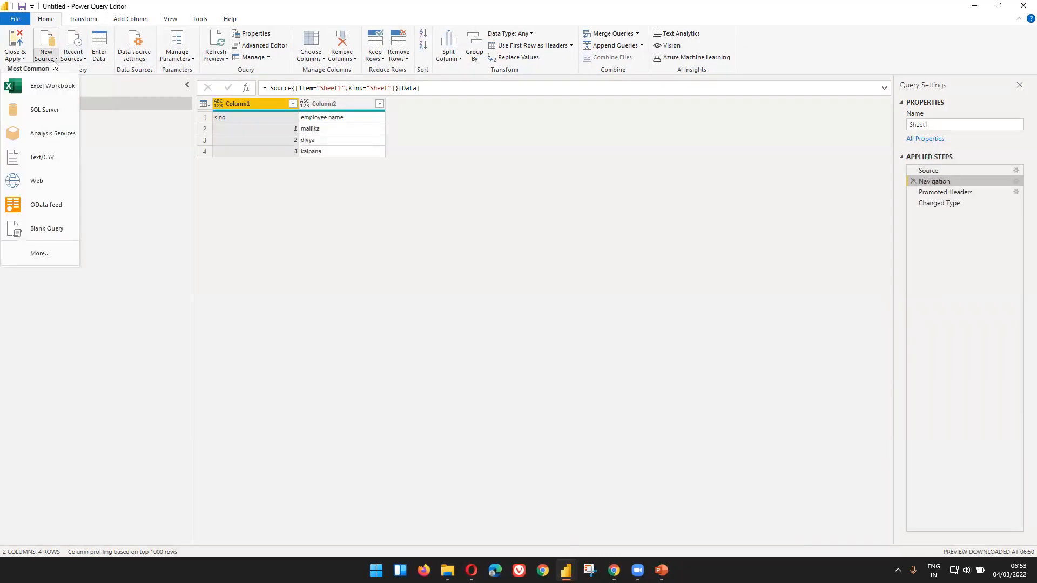
click(39, 254)
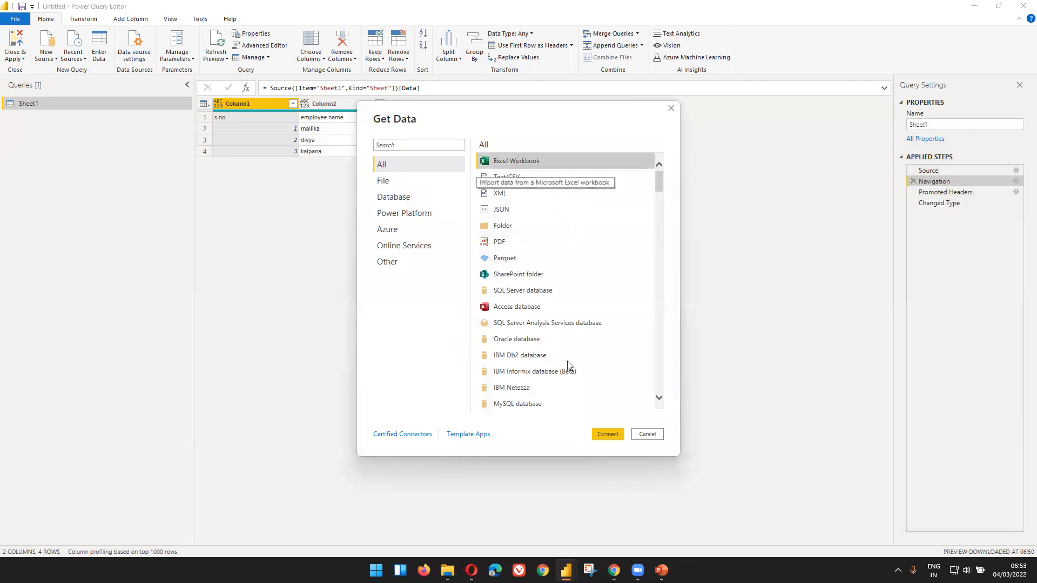
click(598, 435)
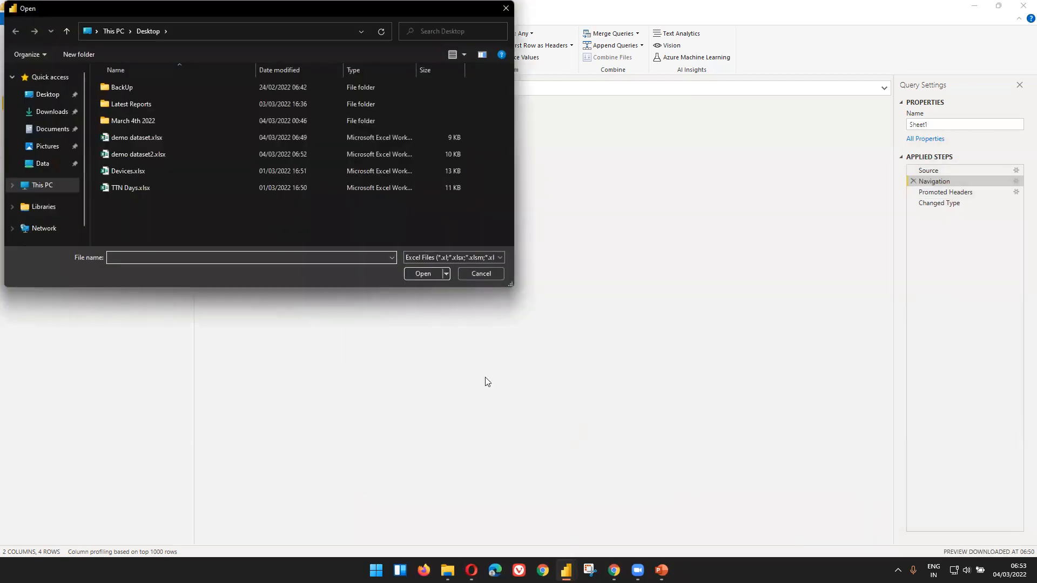
double_click(138, 155)
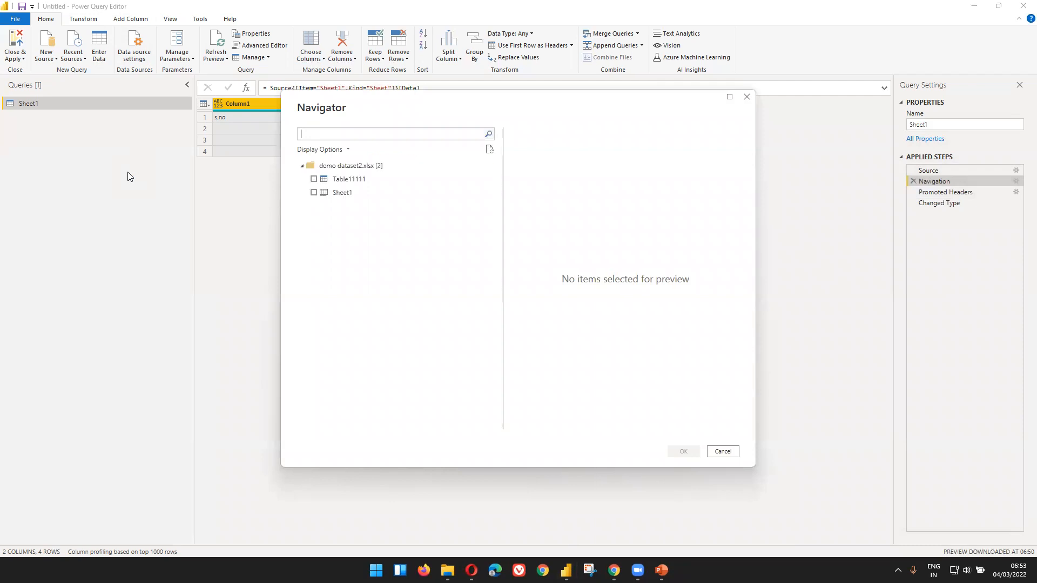
click(315, 180)
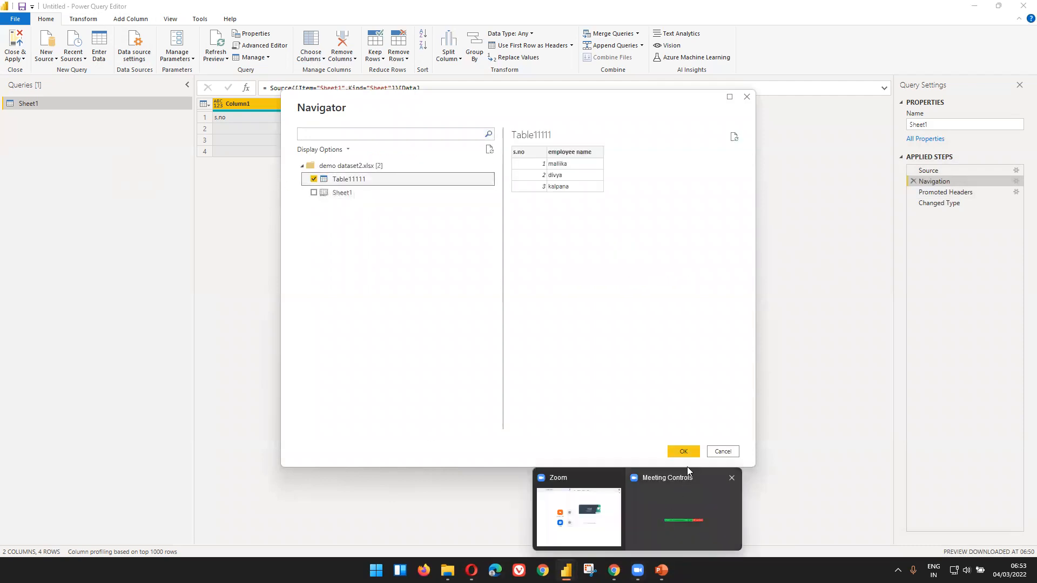
click(684, 451)
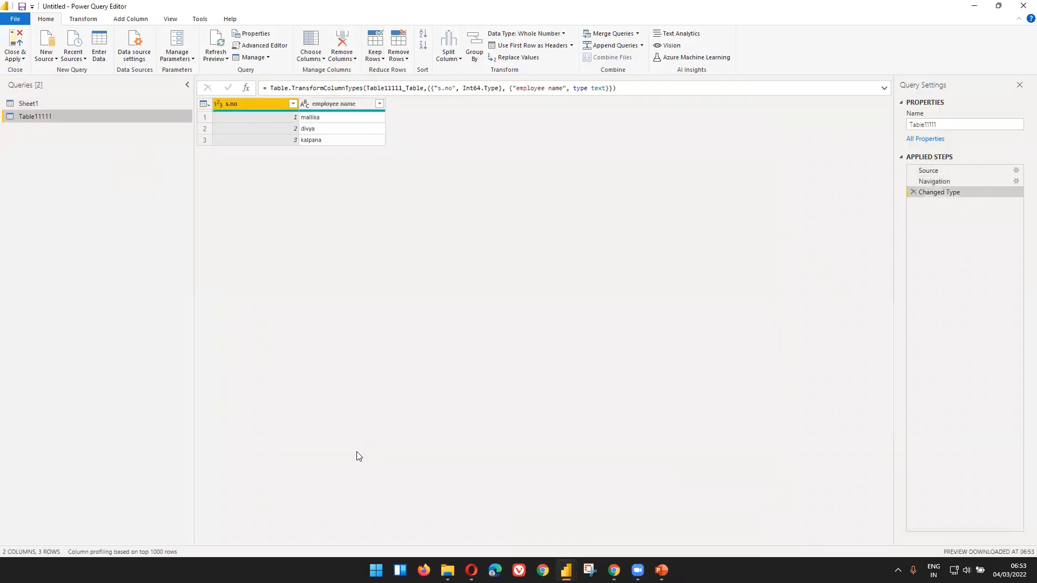
Compare the applied steps of the Sheet1 and Table11111 queries.
click(31, 104)
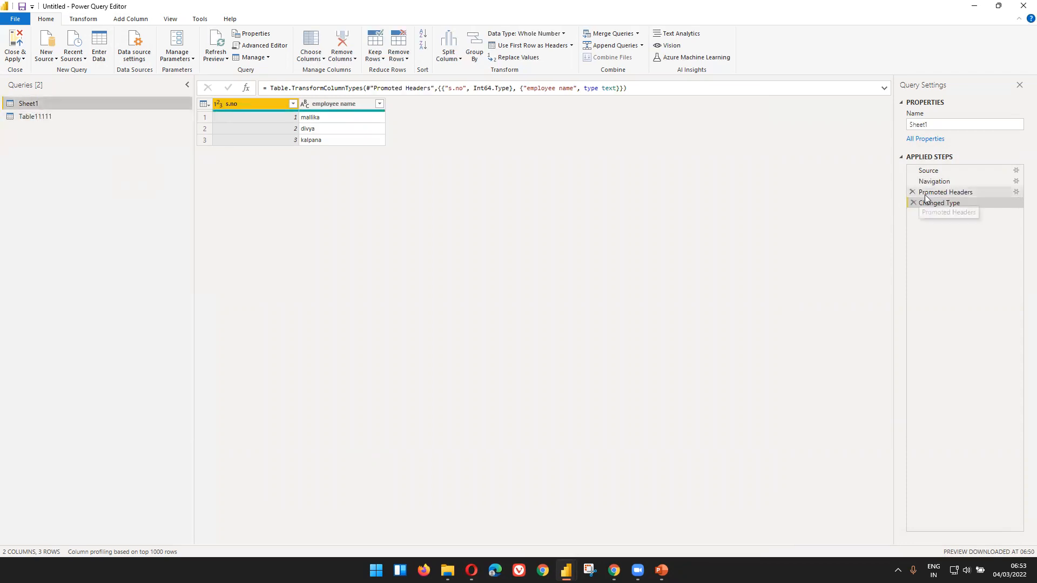
click(66, 116)
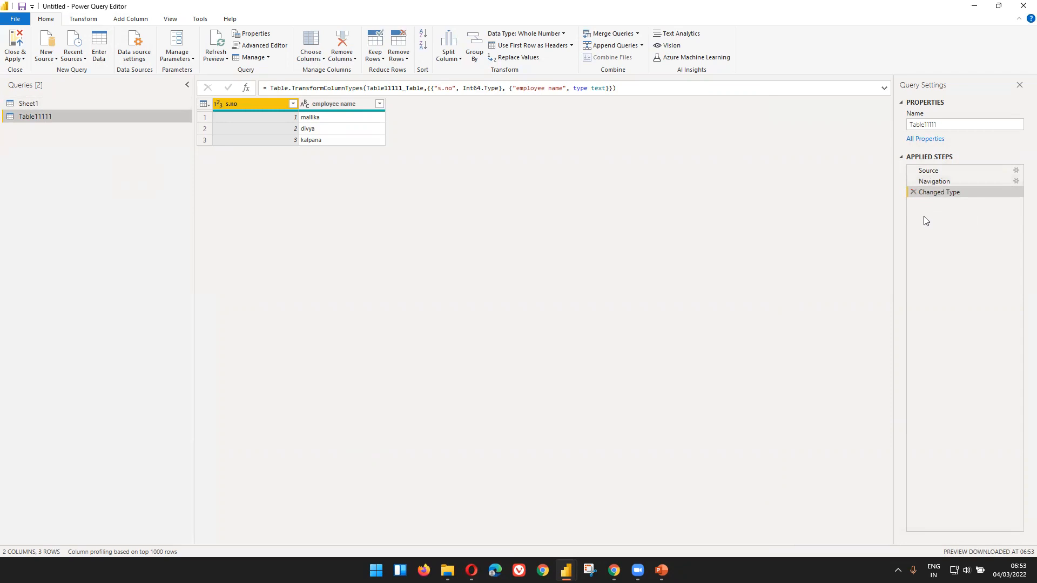
click(97, 107)
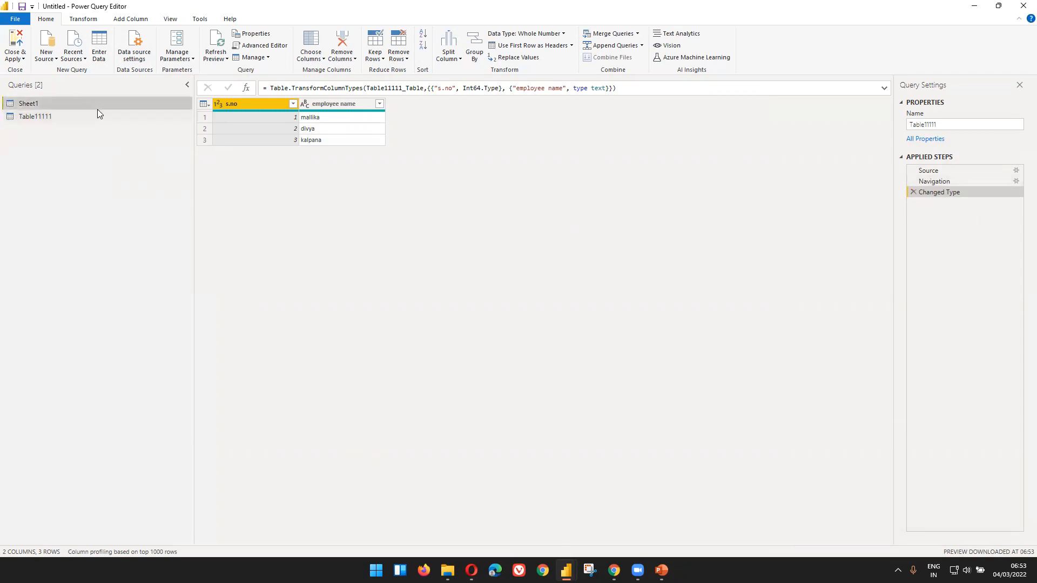
click(96, 119)
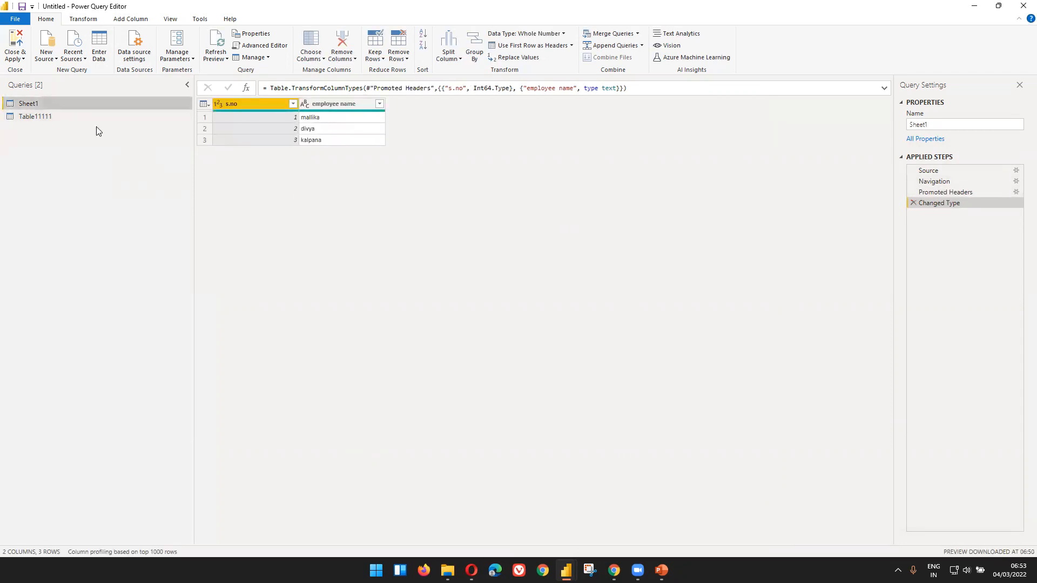
click(98, 120)
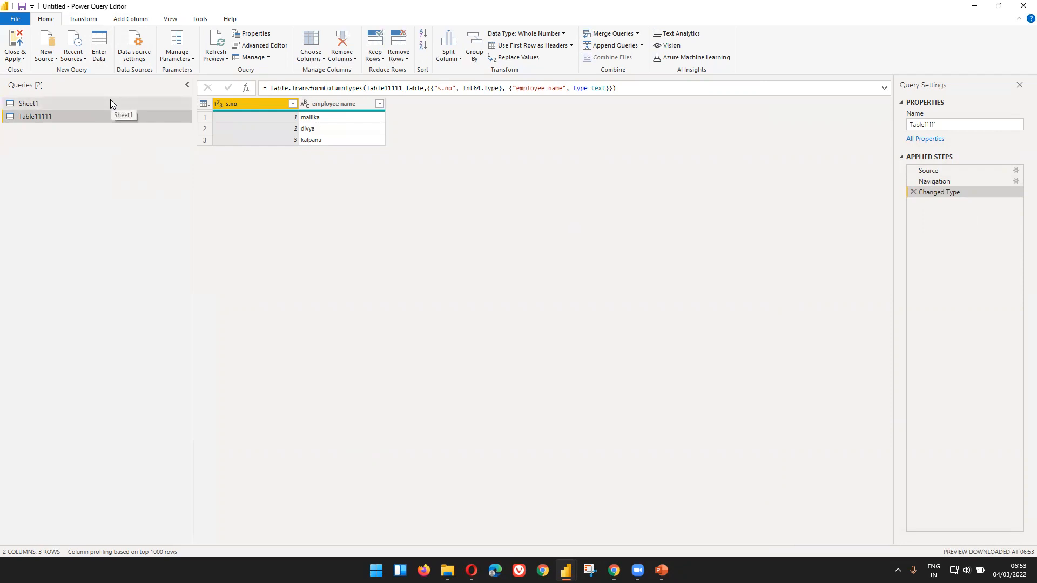
Delete the Changed Type and Promoted Headers steps from the Sheet1 query.
click(111, 104)
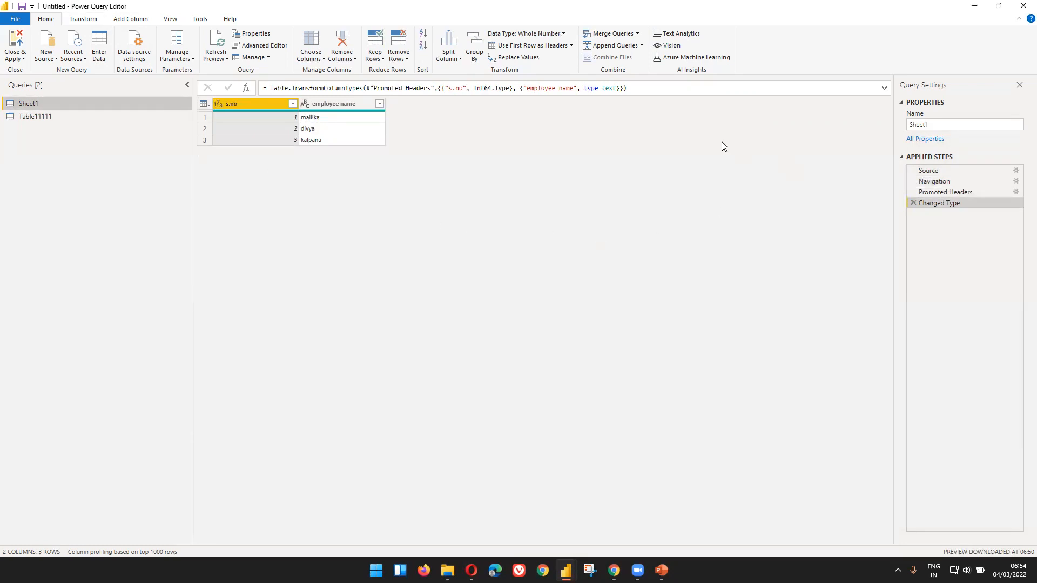
click(943, 182)
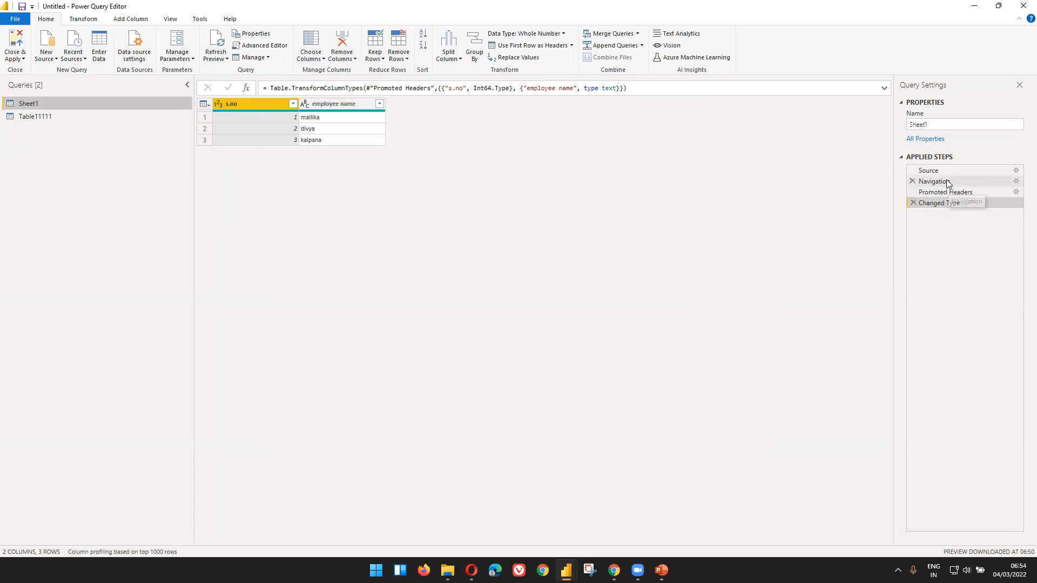
click(916, 203)
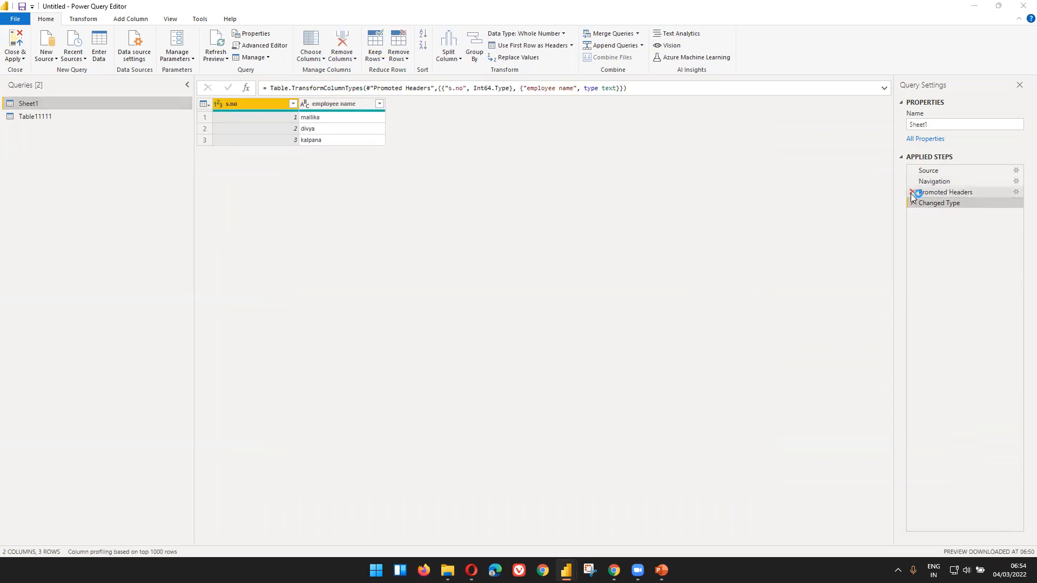
click(914, 203)
click(571, 306)
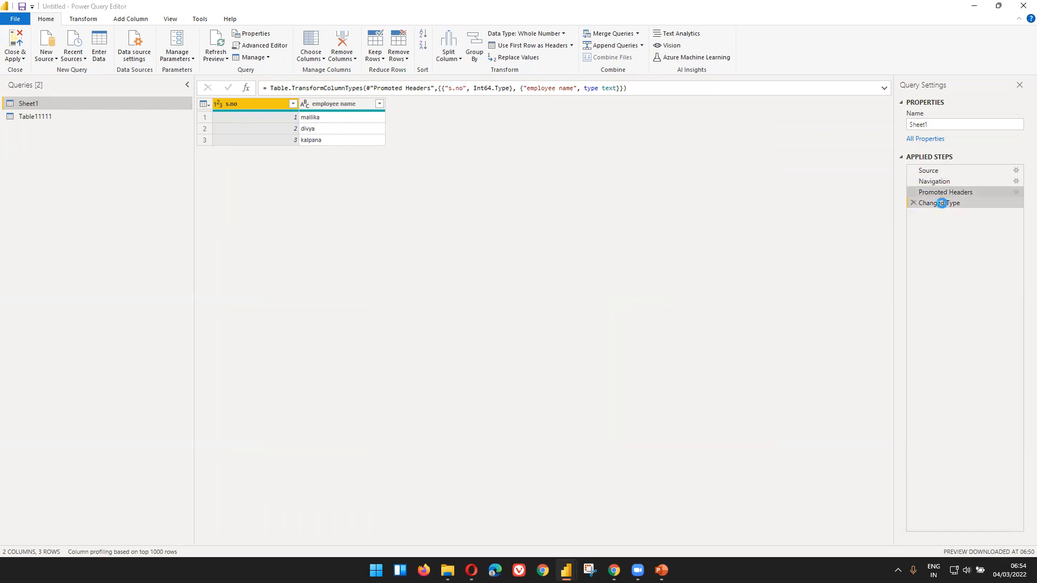
click(913, 191)
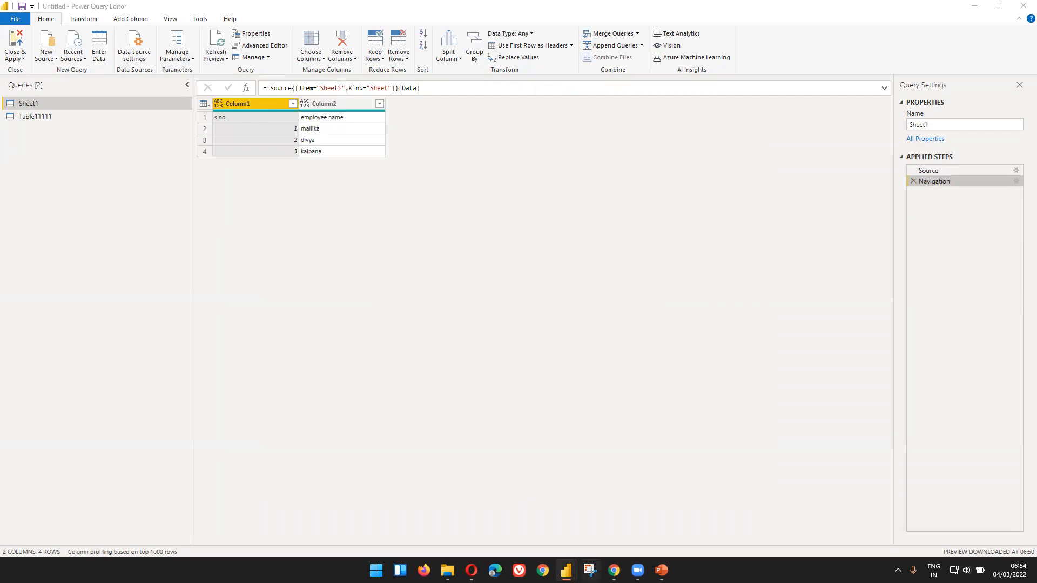
click(638, 570)
mouse_move(638, 571)
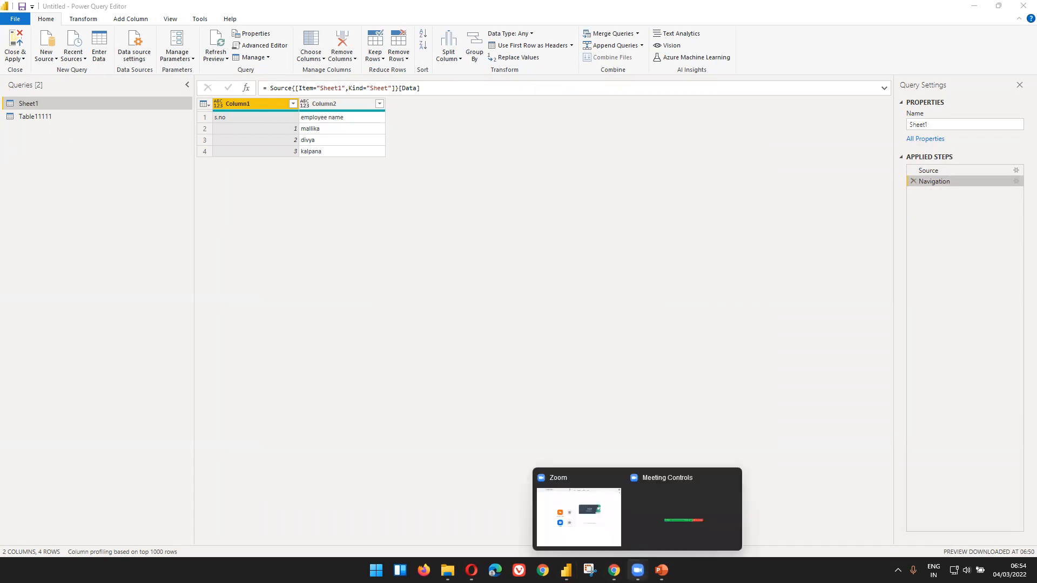
click(586, 503)
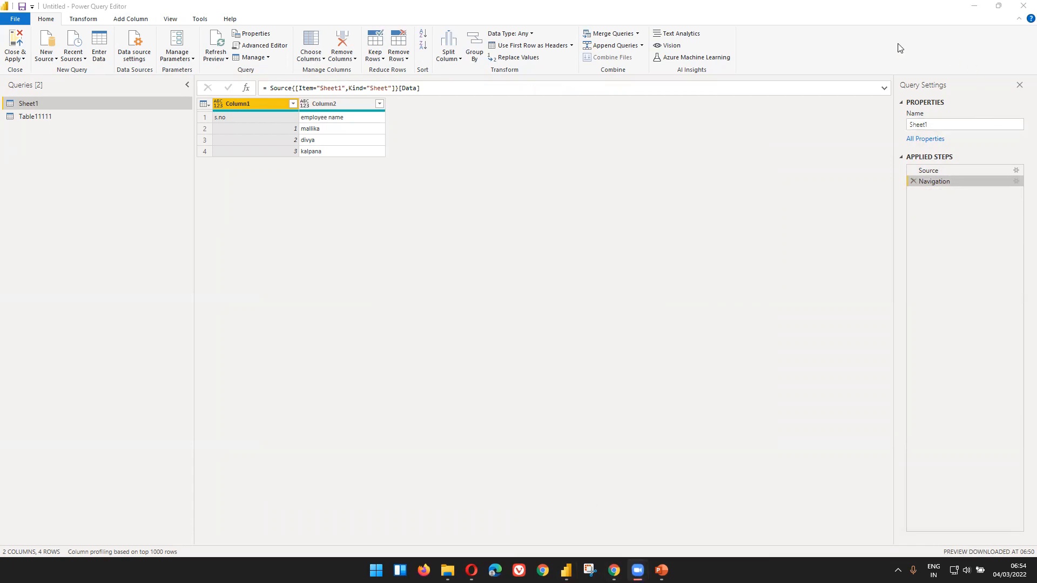
click(737, 49)
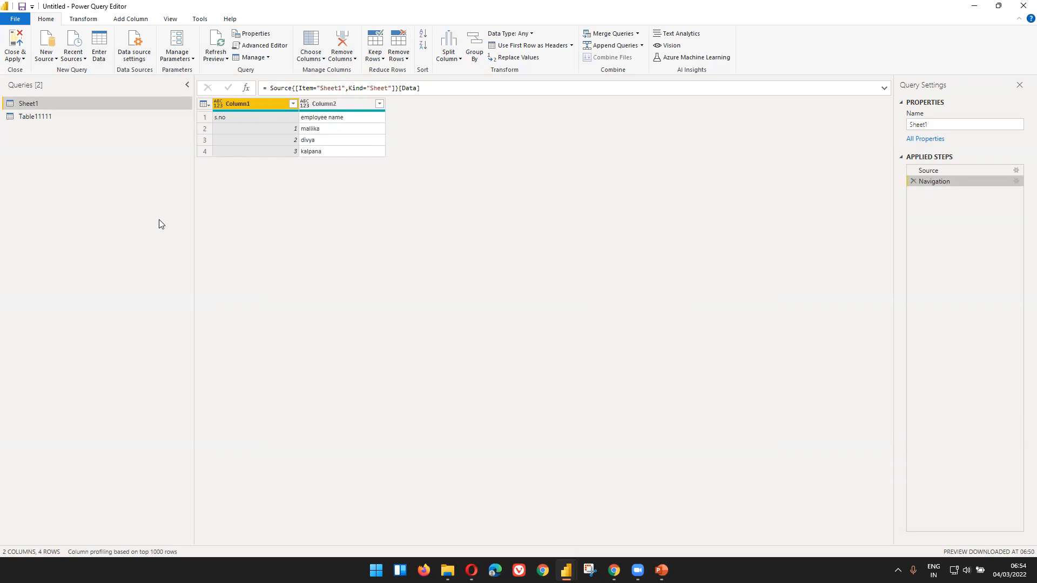
Review the Source and Navigation steps of the Table11111 query and compare its headers with the Sheet1 query.
click(49, 115)
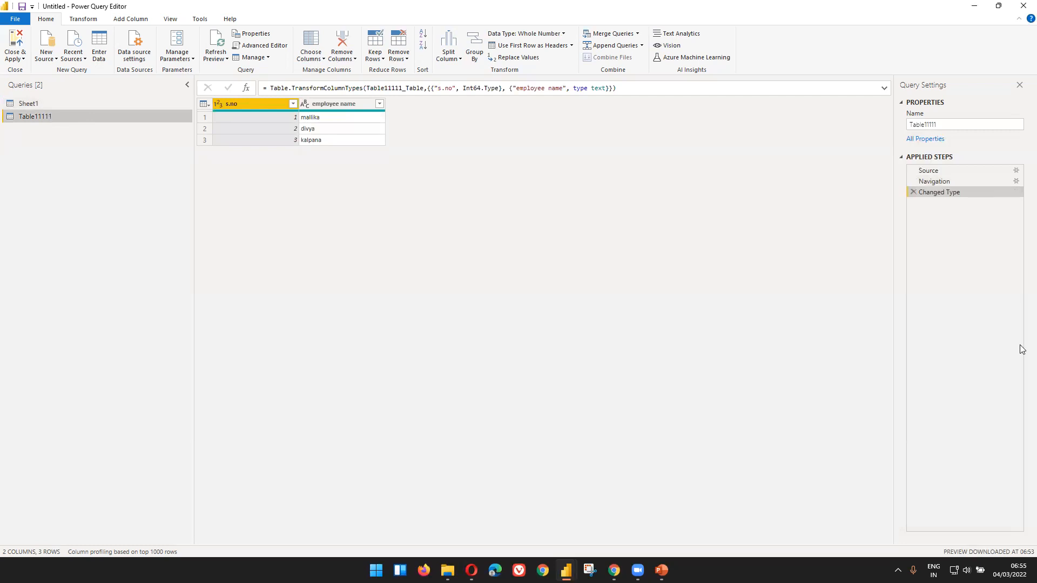
click(957, 171)
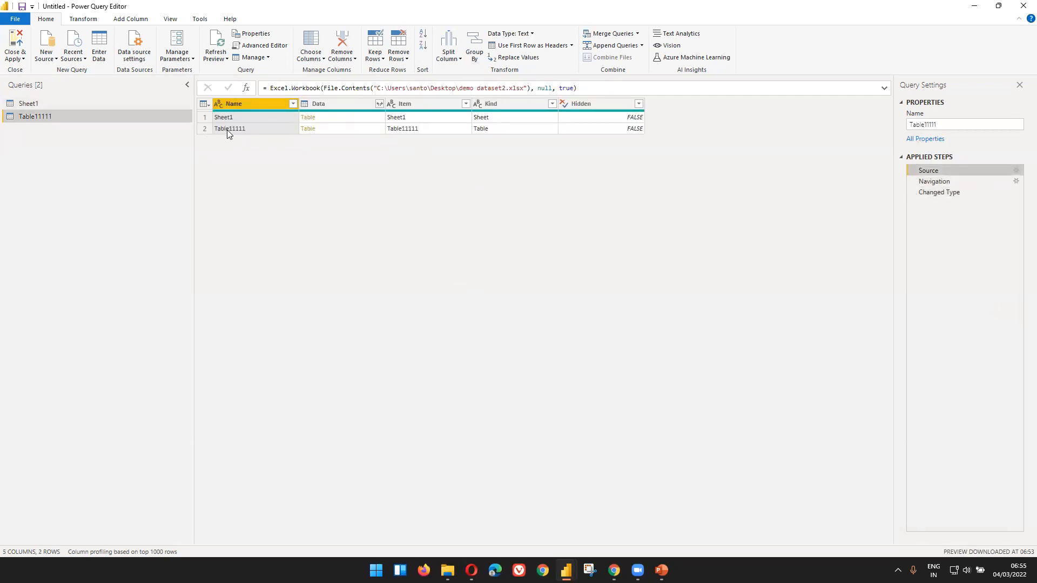
click(927, 182)
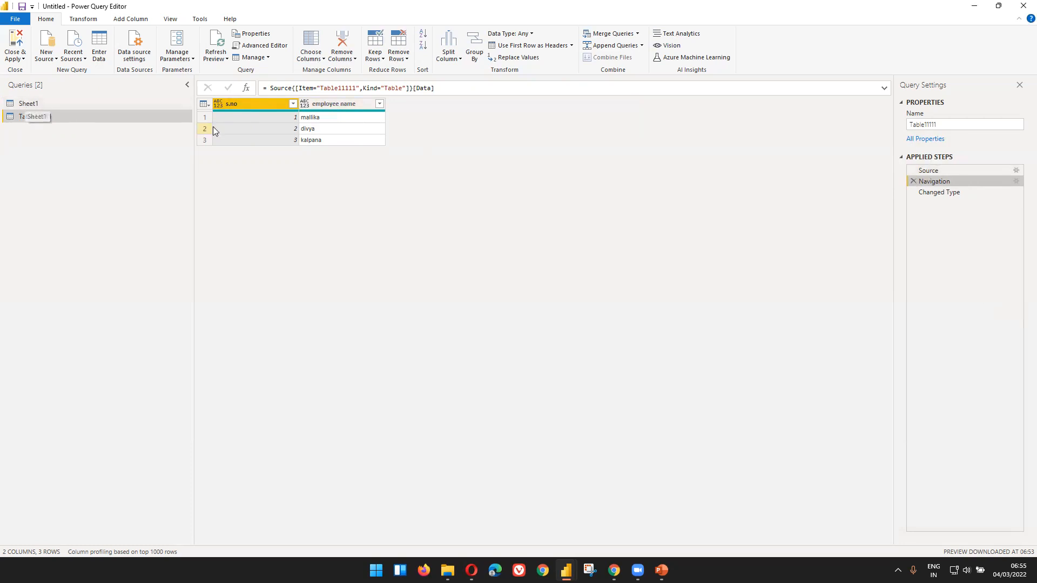
click(54, 104)
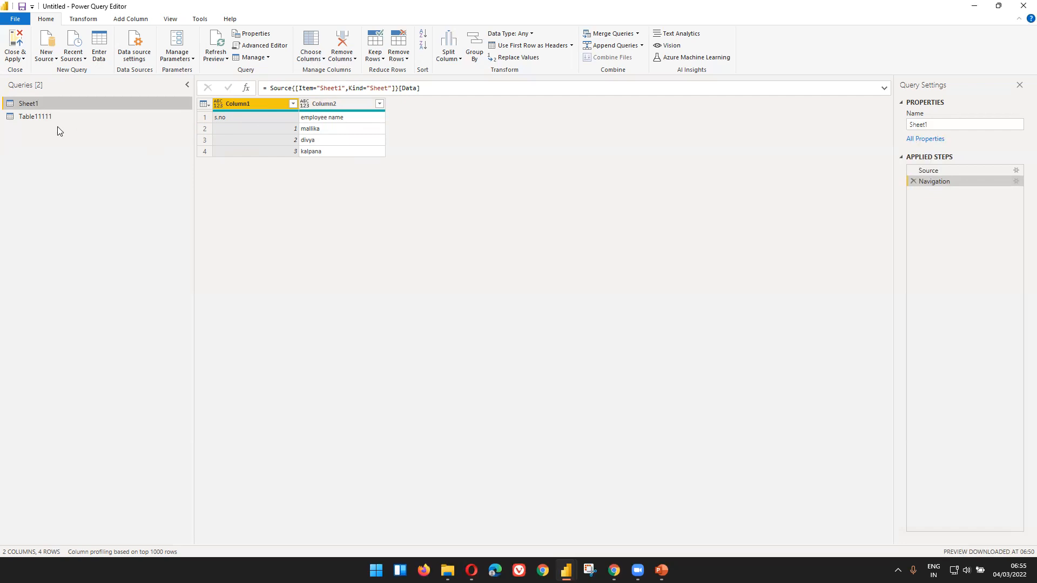
Compare the Sheet1 and Table11111 queries, use the first row as headers in Sheet1, and review its Promoted Headers and Changed Type steps.
click(74, 116)
click(75, 104)
click(77, 117)
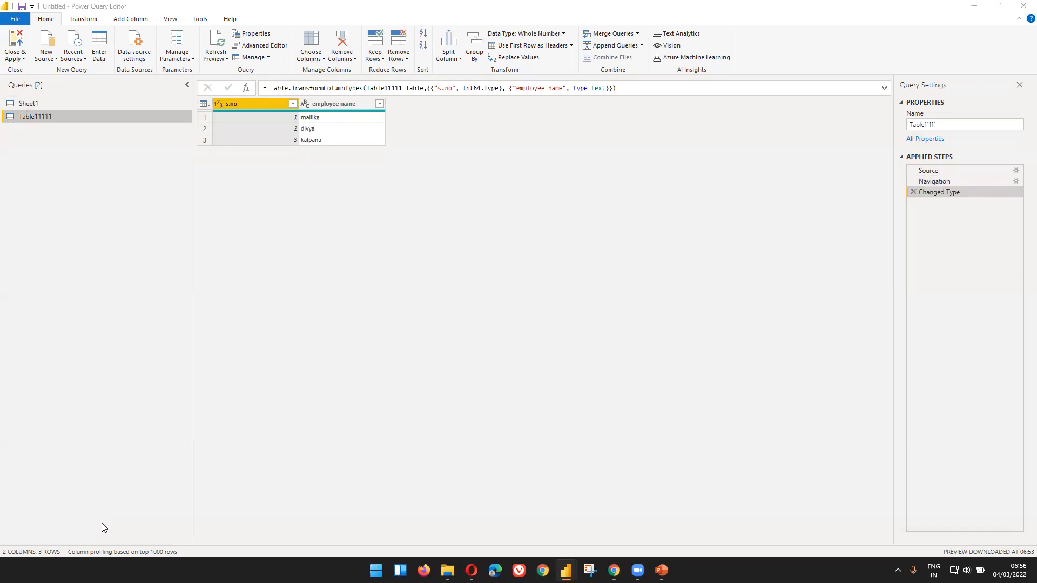
click(64, 104)
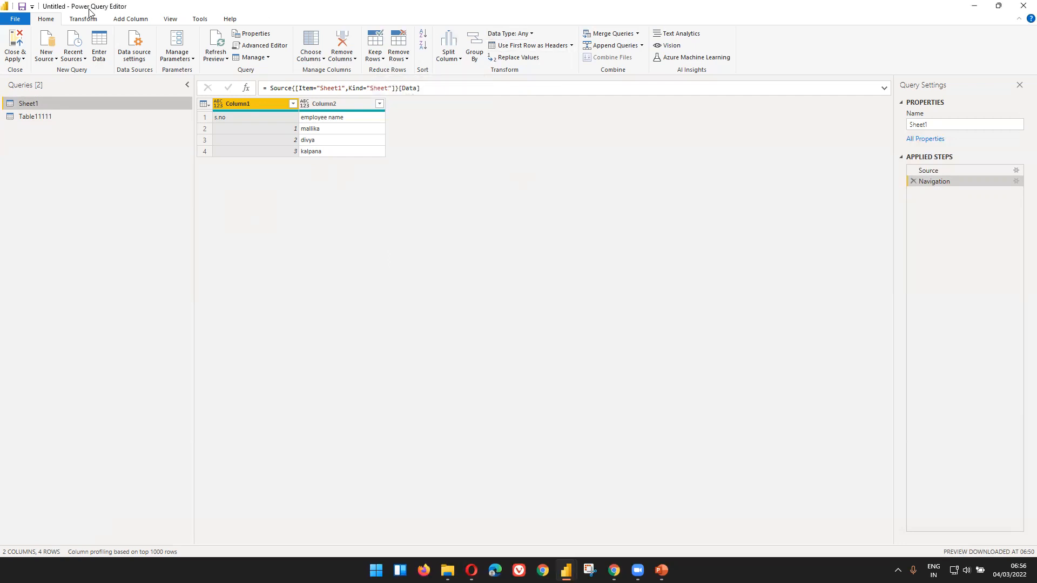
click(511, 49)
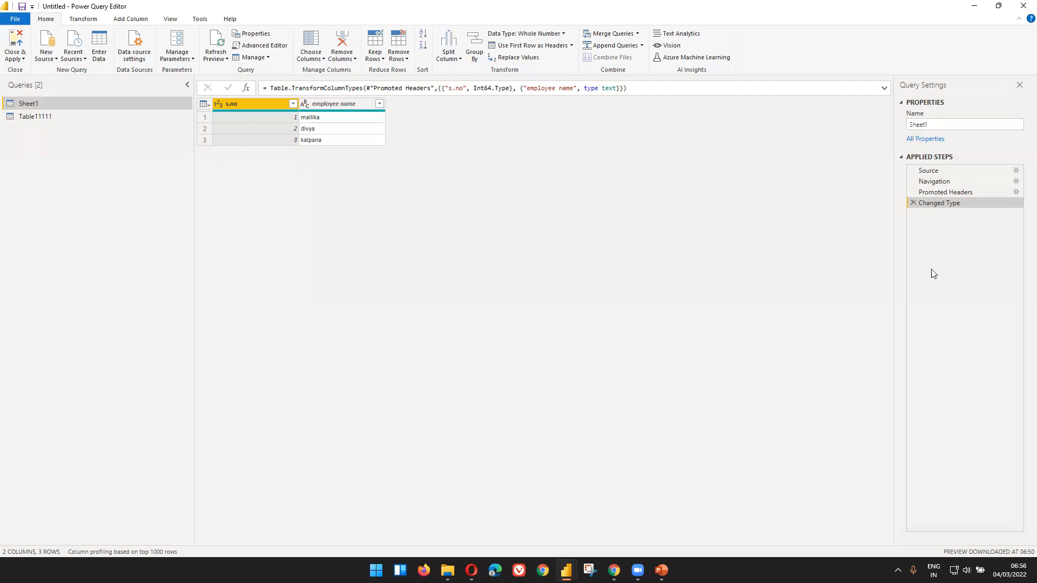
click(941, 193)
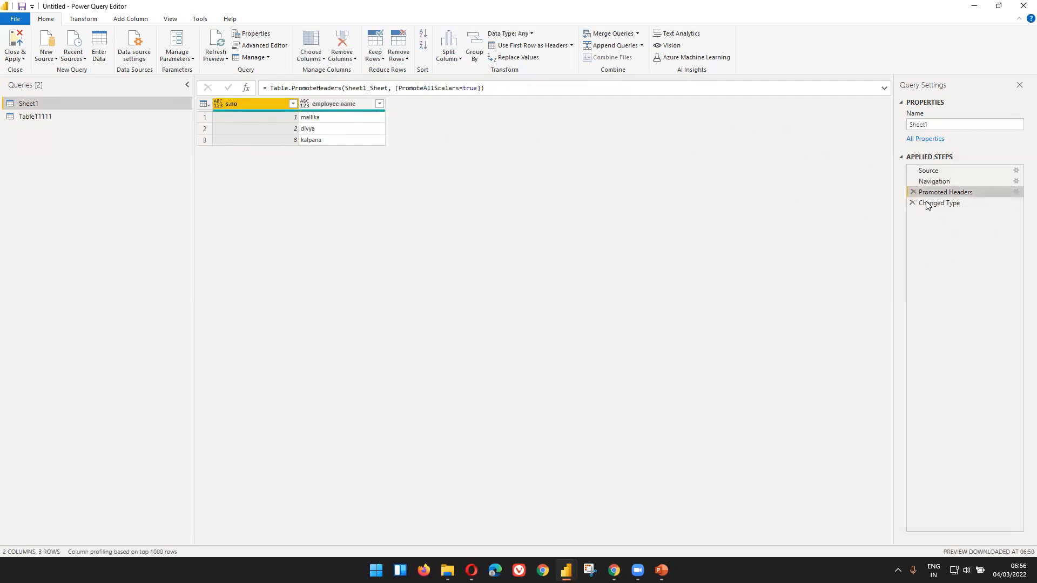
click(935, 204)
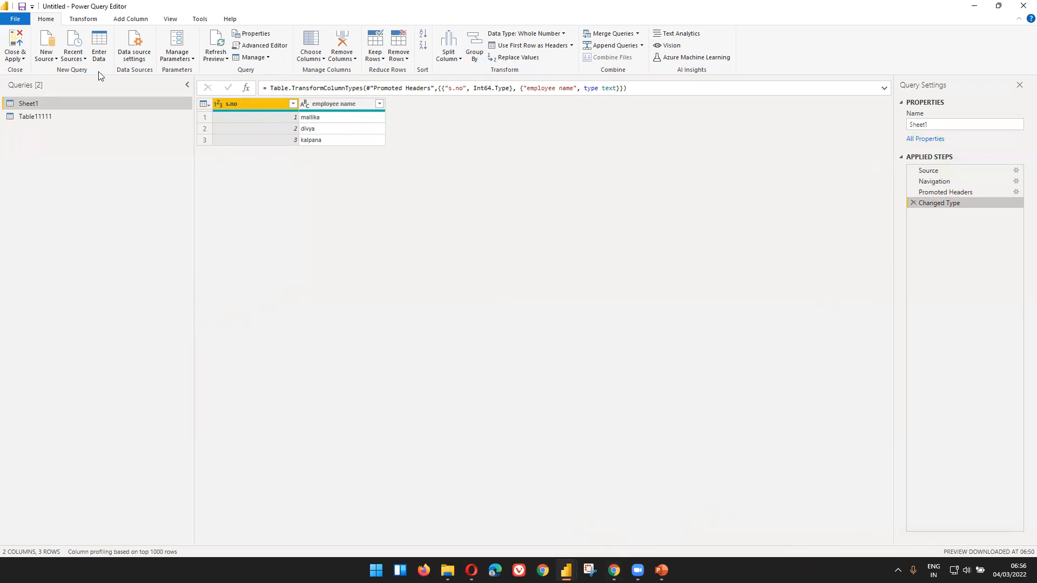
Switch to the Power Query Editor window containing Query1 and review its Source, Navigation, Imported Excel Workbook and Sheet1_Sheet steps.
click(1023, 4)
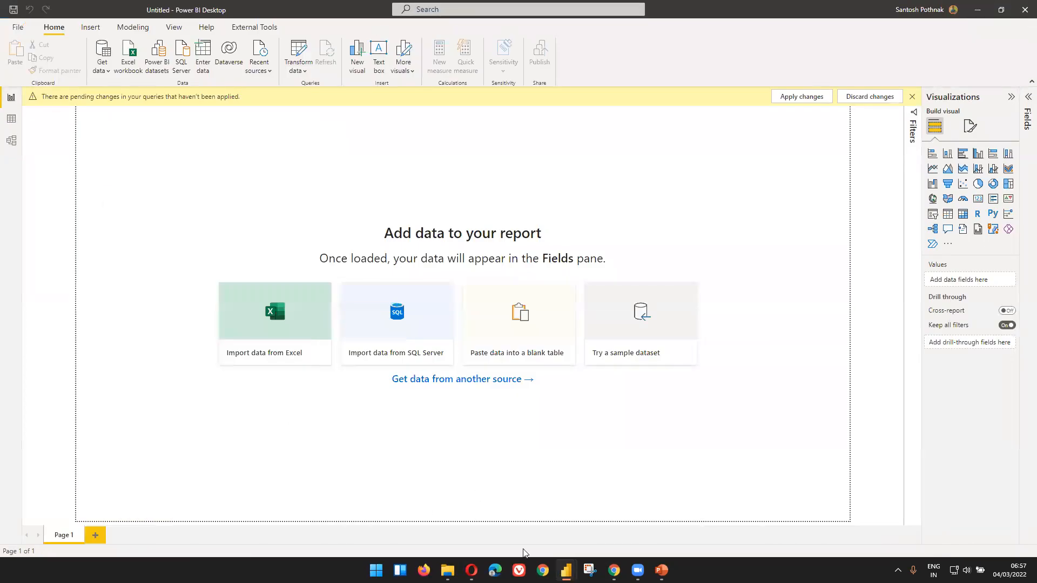
mouse_move(566, 572)
click(508, 519)
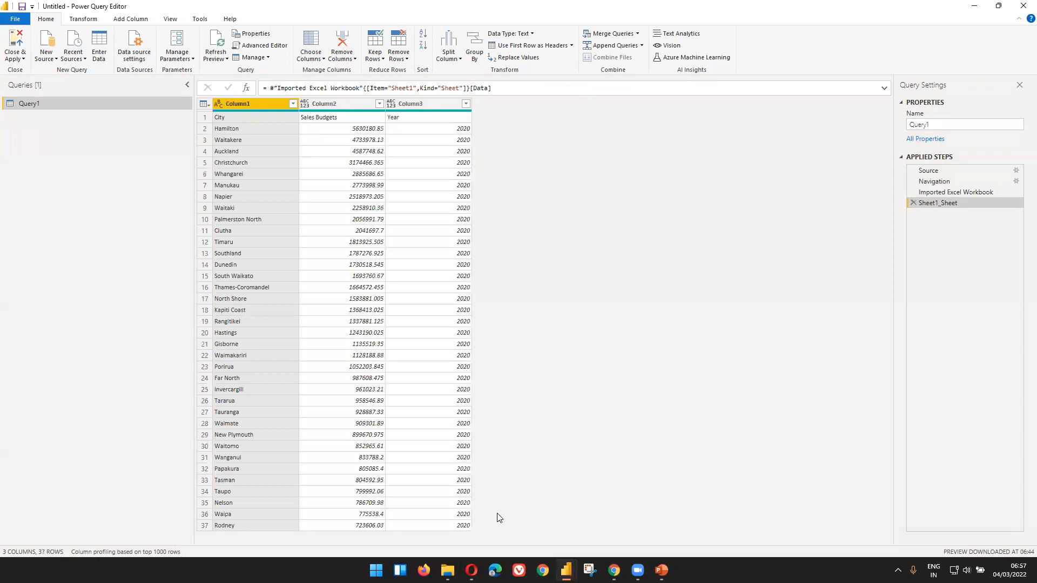
click(940, 171)
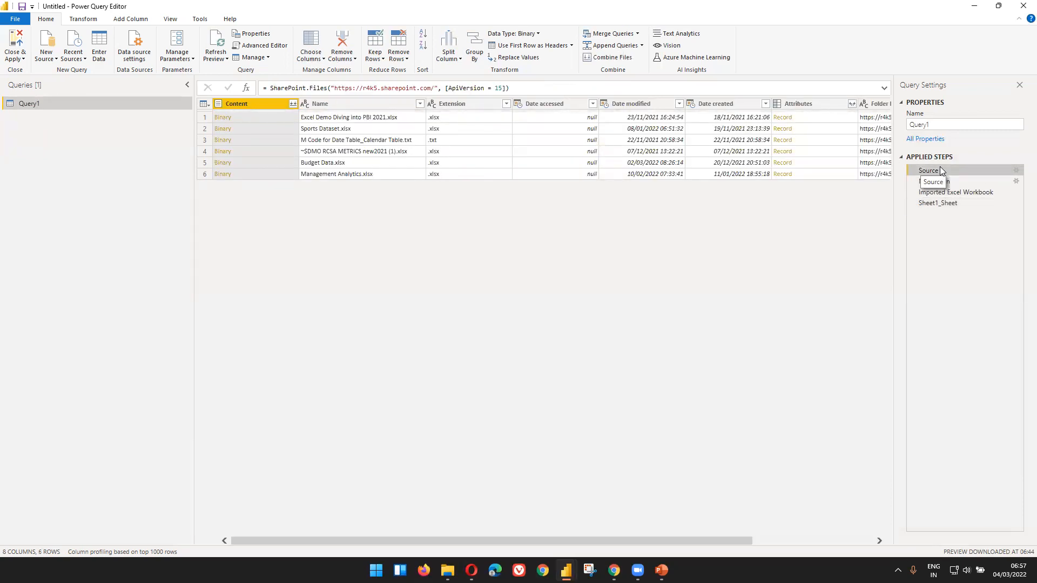
click(950, 184)
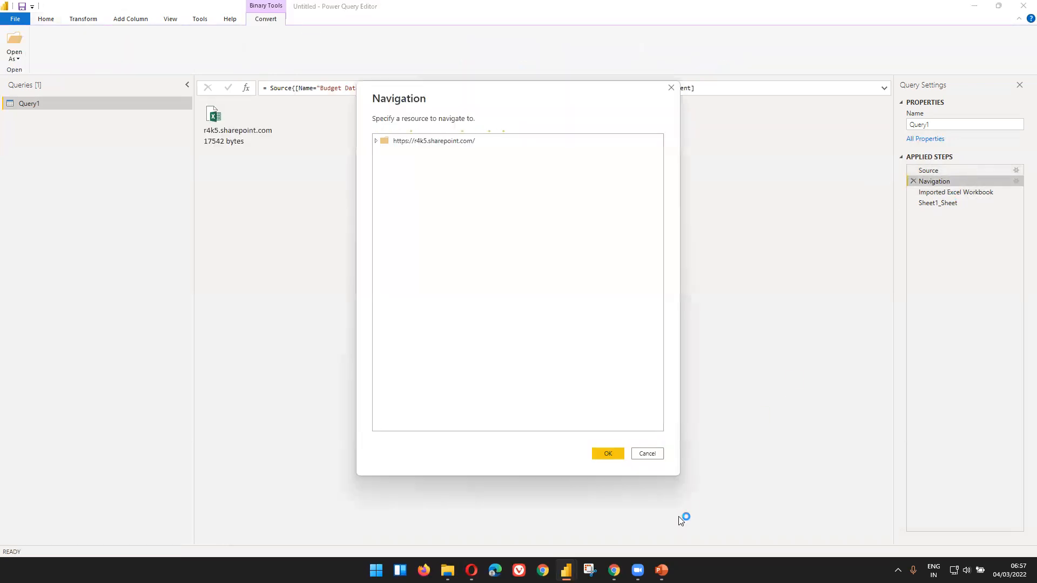
click(653, 454)
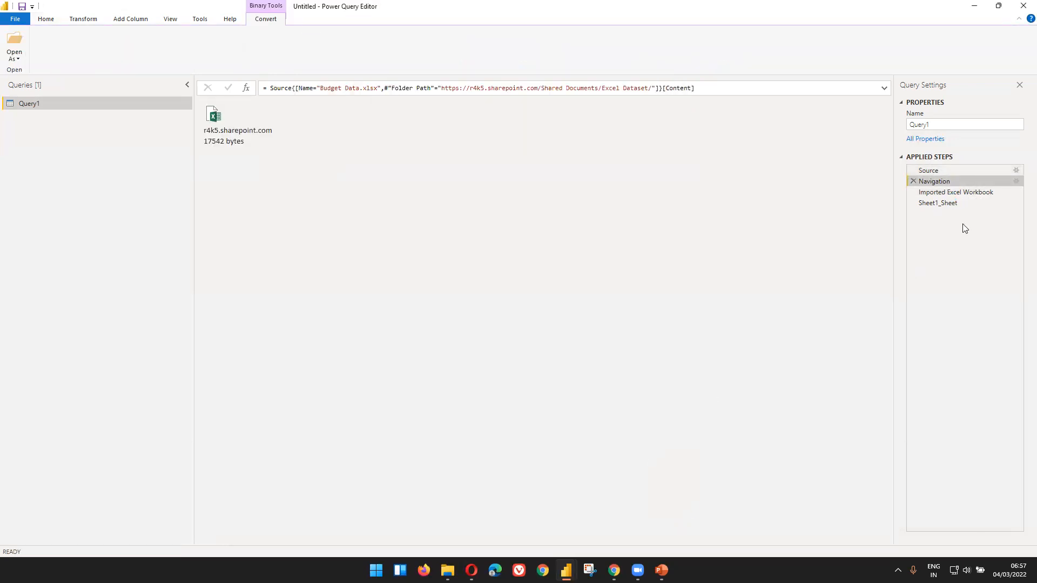
click(951, 193)
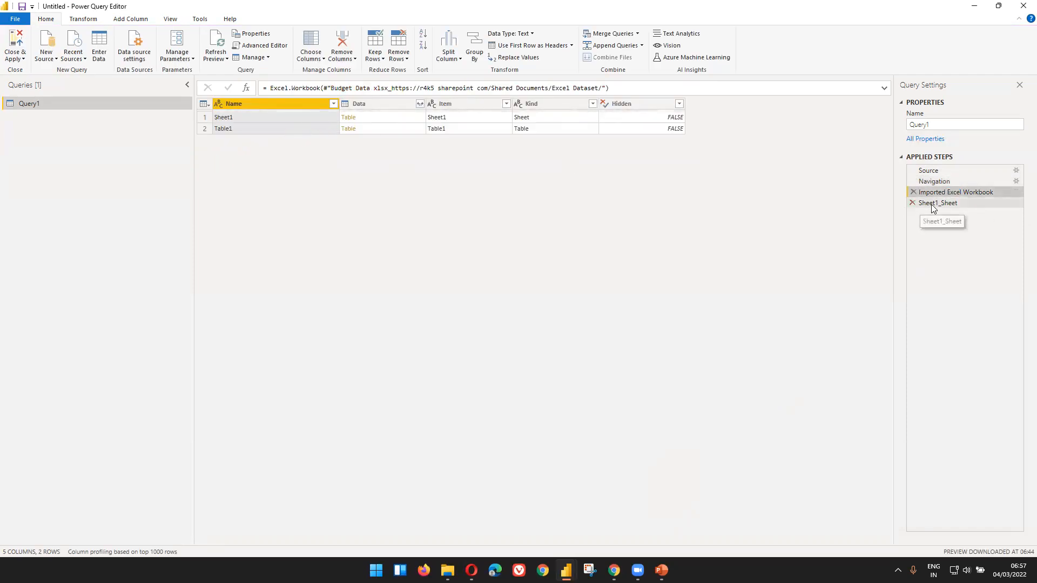
click(931, 204)
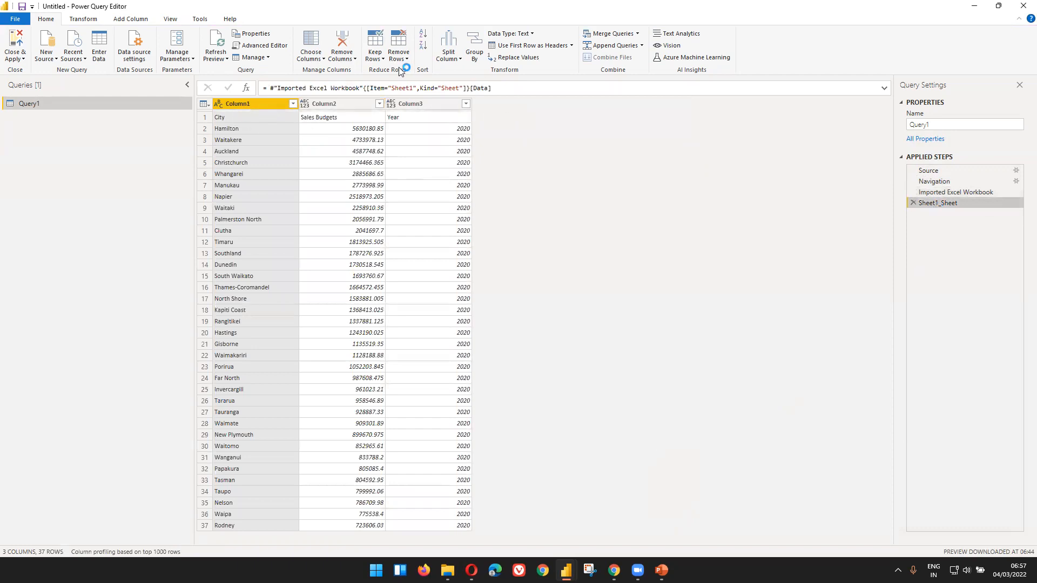
Use the first row as headers in Query1, and delete the resulting Changed Type and Promoted Headers steps.
click(513, 48)
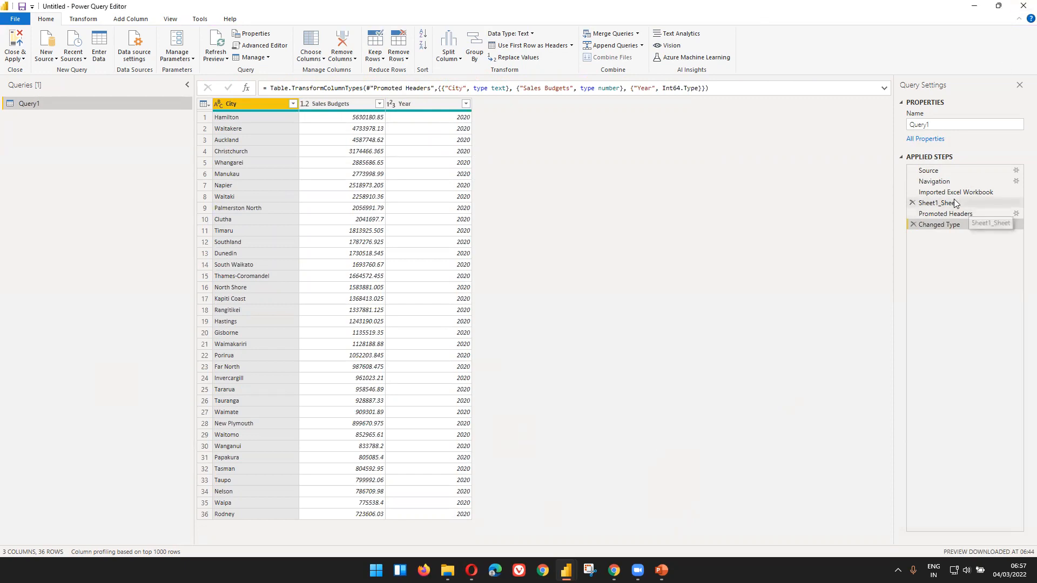
click(913, 225)
click(913, 214)
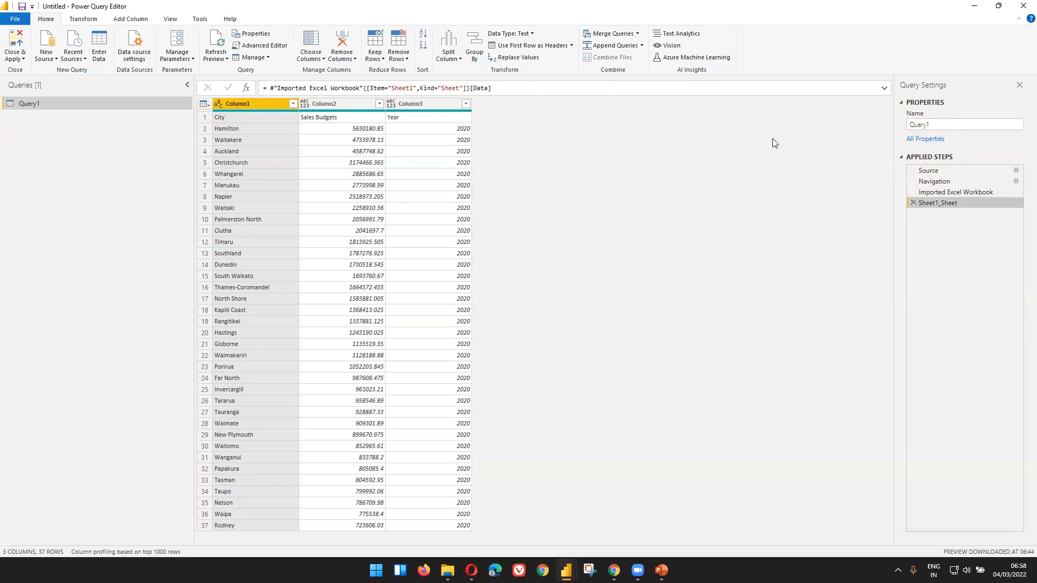
Delete the Sheet1_Sheet step from Query1, open the Table1 data instead, and delete the resulting Table1_Table step.
click(915, 119)
click(914, 204)
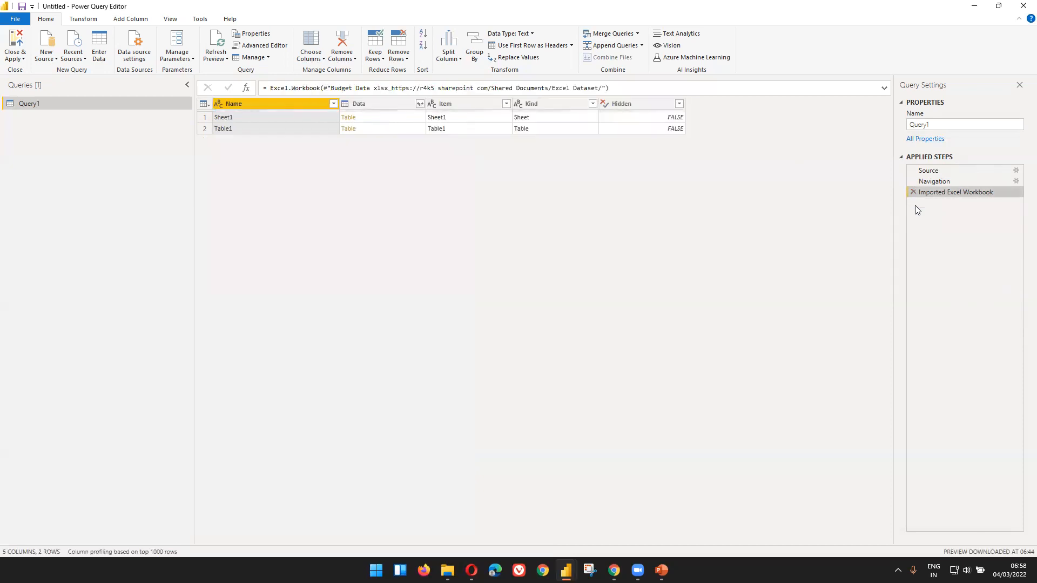
click(357, 129)
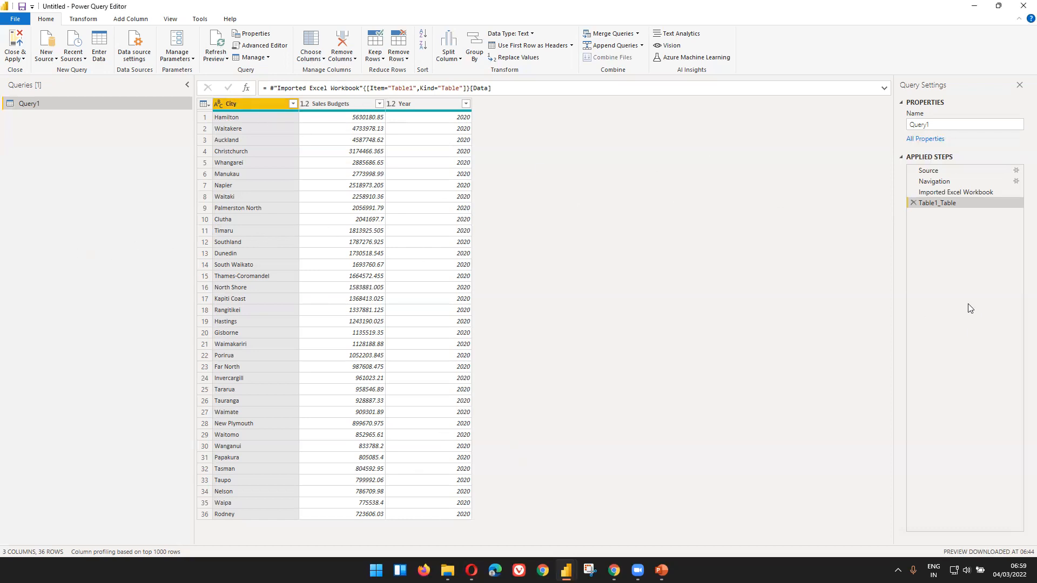
click(910, 204)
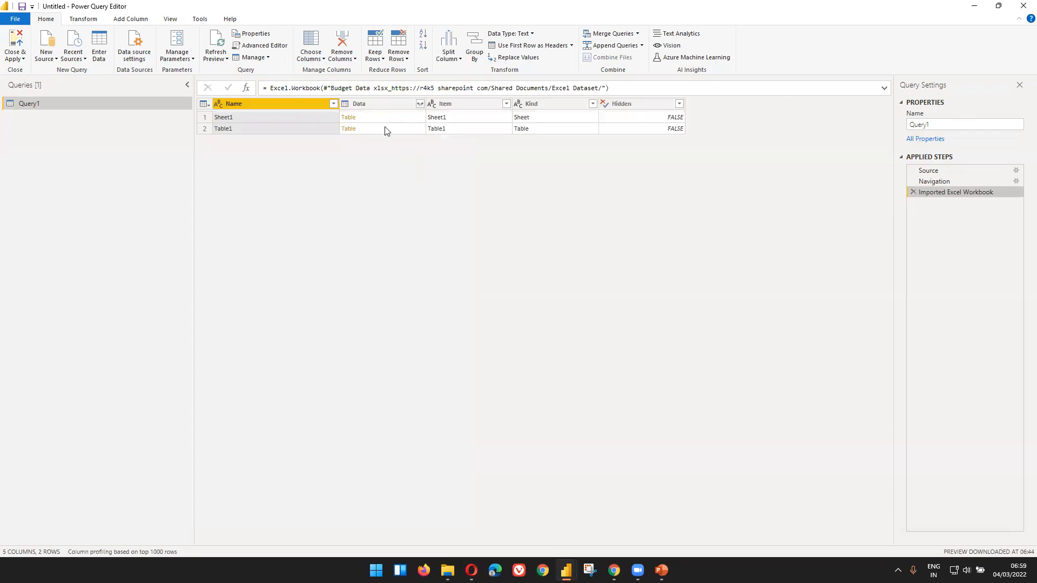
Open the Sheet1 data from the imported workbook in Query1 and use its first row as headers.
click(350, 117)
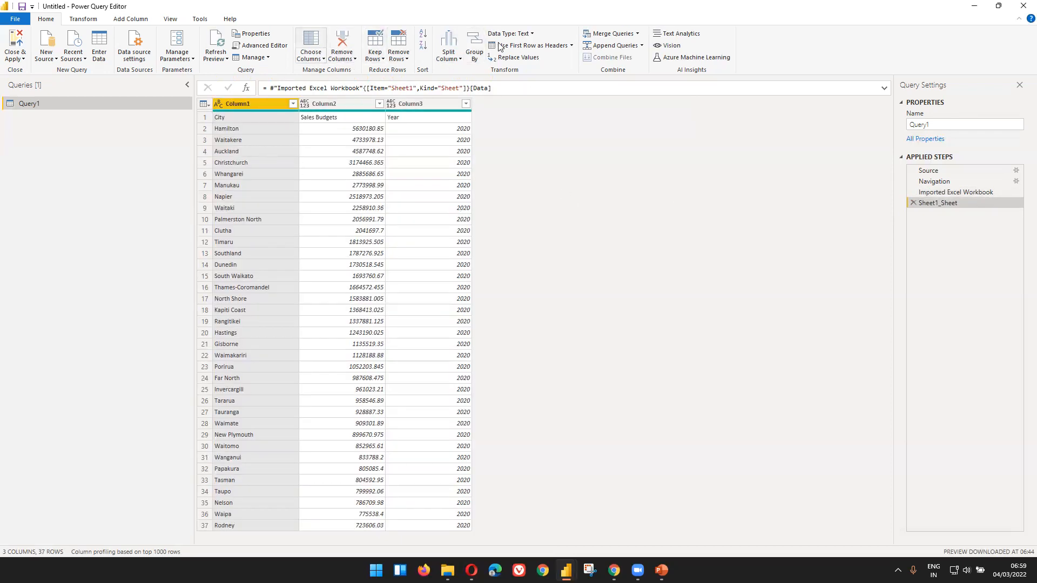
click(530, 46)
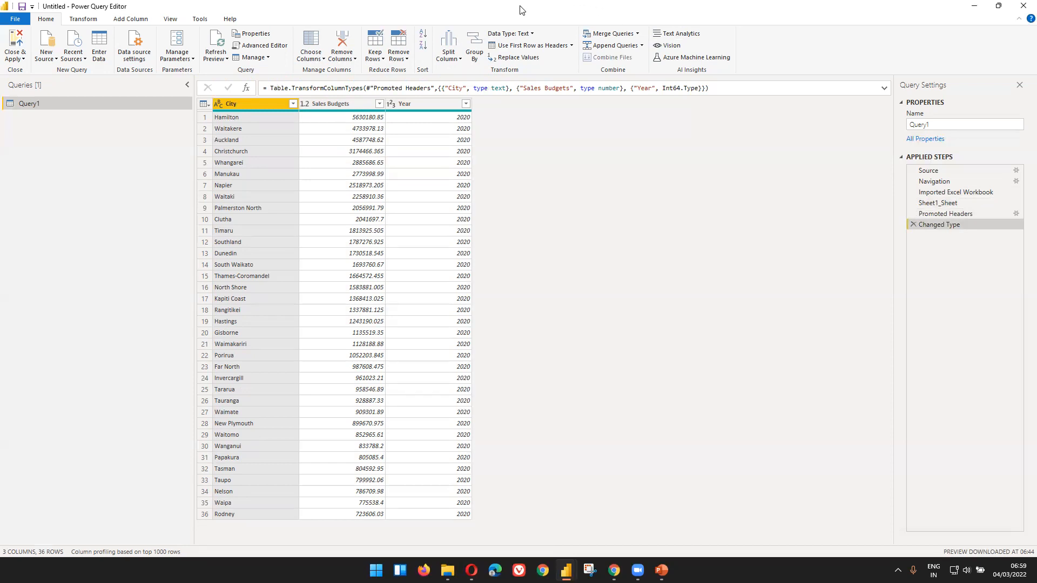
double_click(263, 9)
Check the Source and Changed Type steps of Query1, and apply the query changes to load it into the report.
click(967, 171)
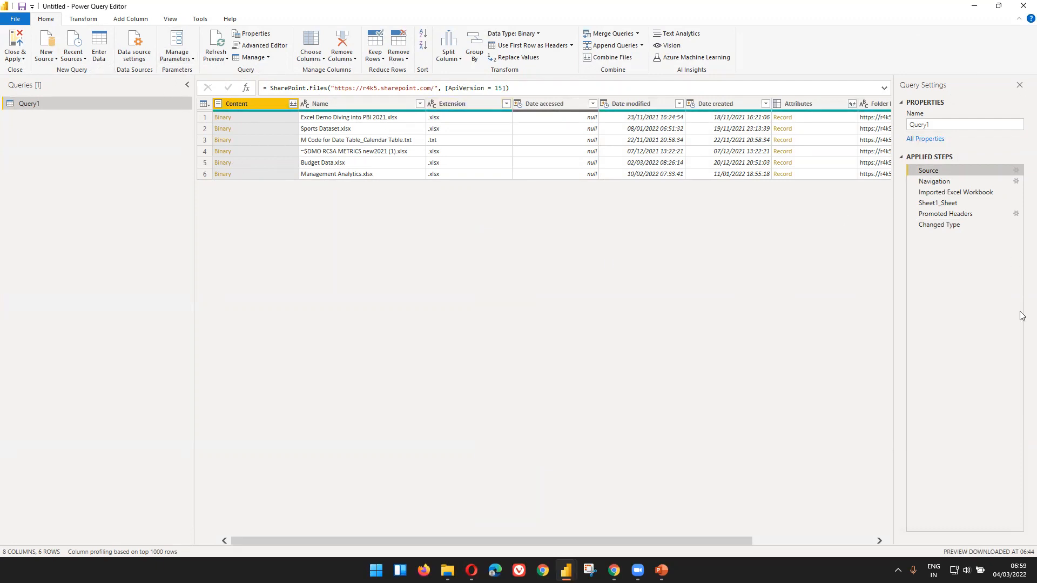
click(929, 225)
click(14, 58)
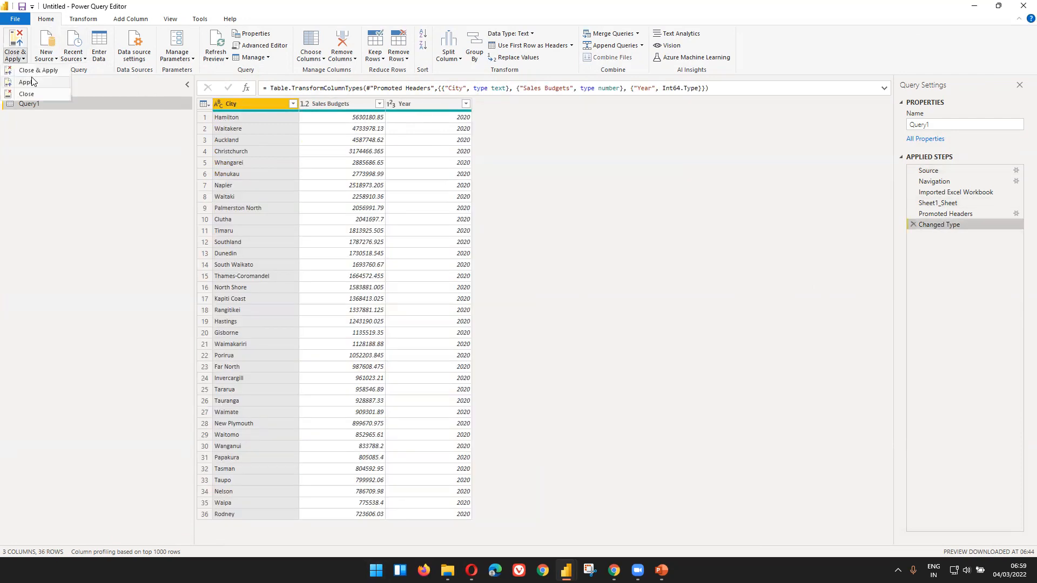
click(31, 79)
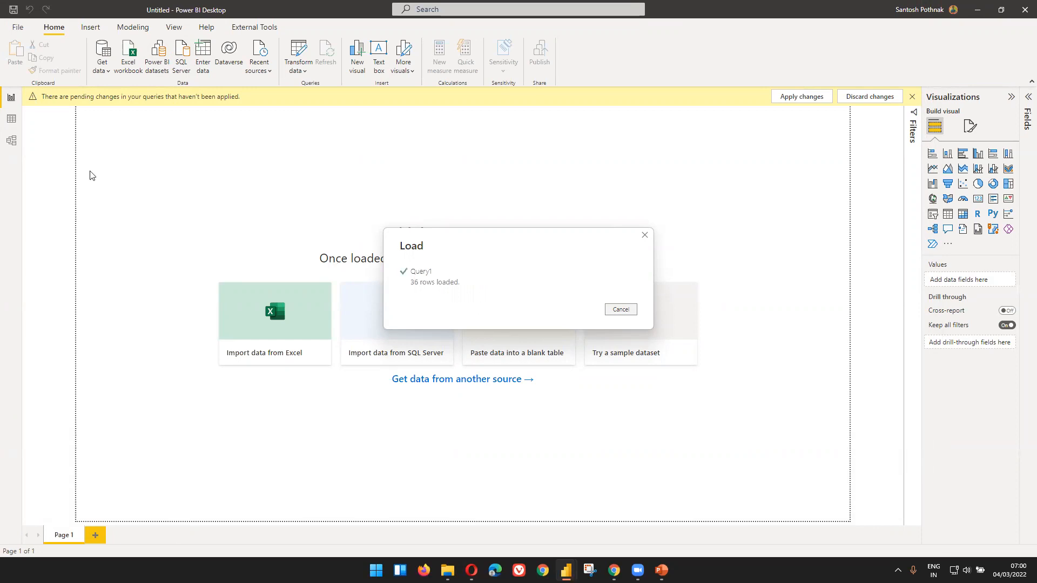
In the other report's Data view, expand the Fields pane and apply the pending query changes for Sheet1 and Table11111.
click(11, 119)
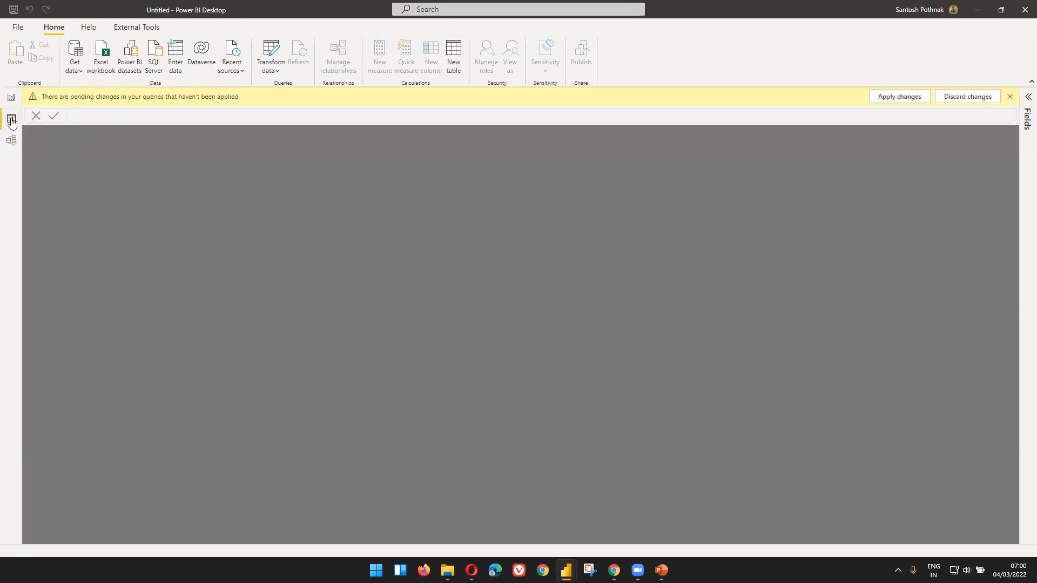
click(1027, 99)
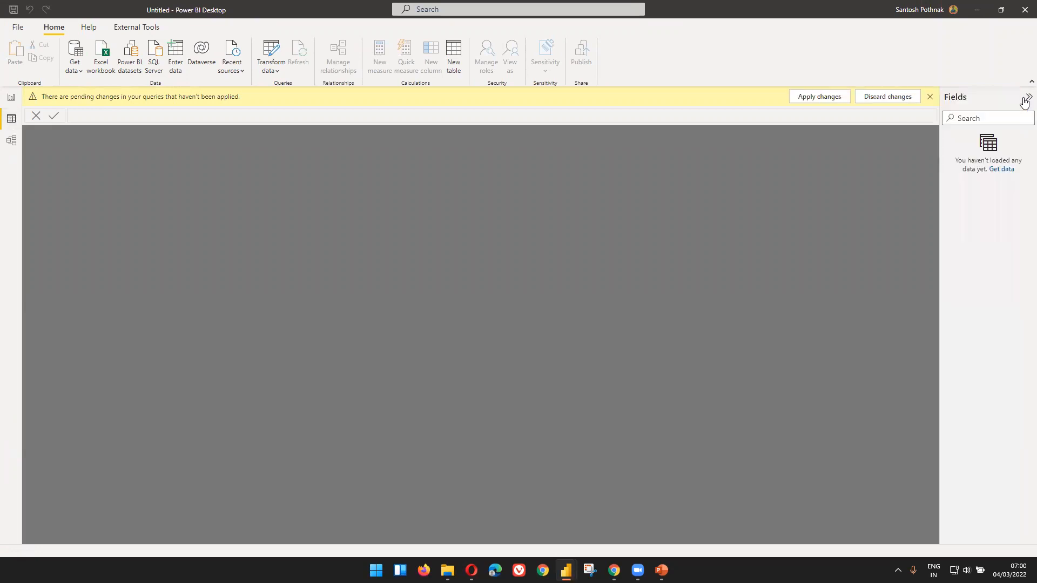
click(808, 96)
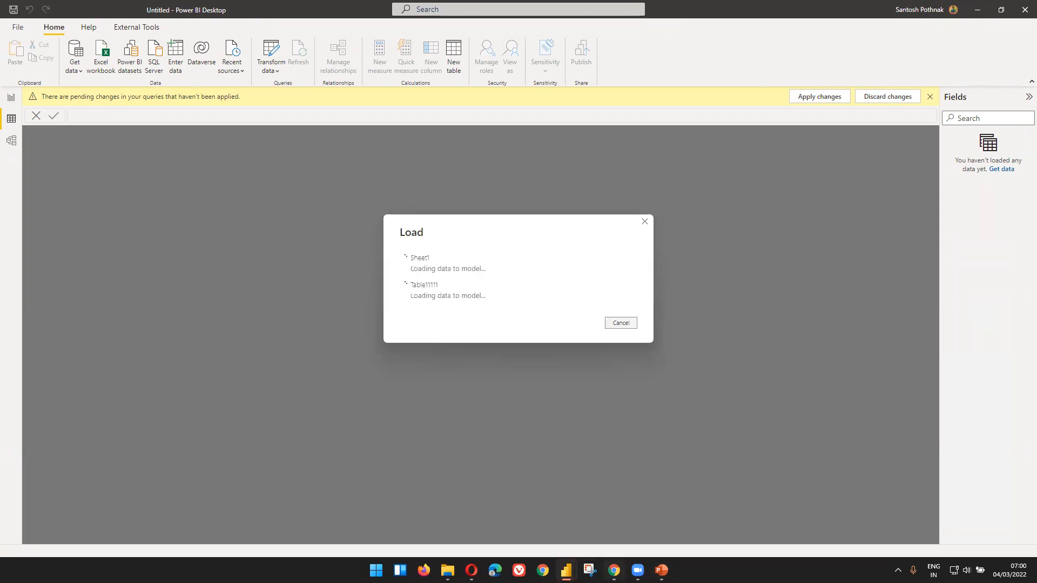
mouse_move(566, 570)
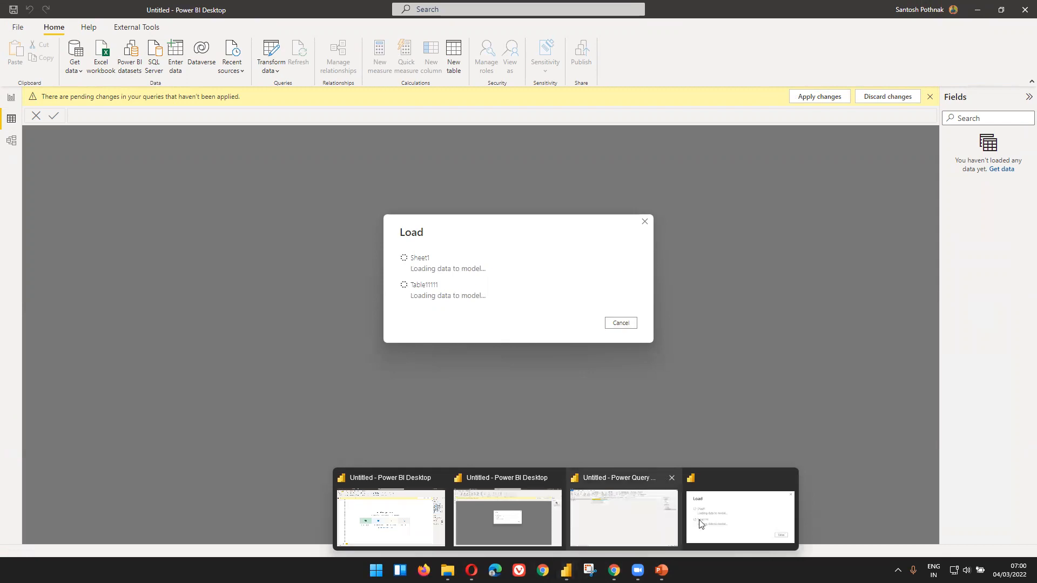
click(557, 520)
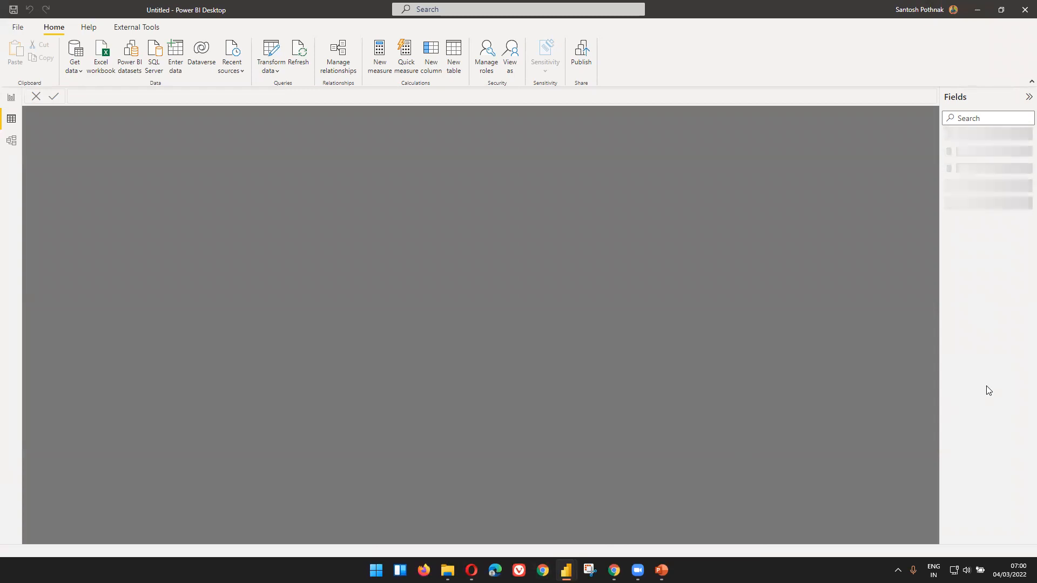
Return to the Power Query Editor window containing the Sheet1 and Table11111 queries.
mouse_move(566, 571)
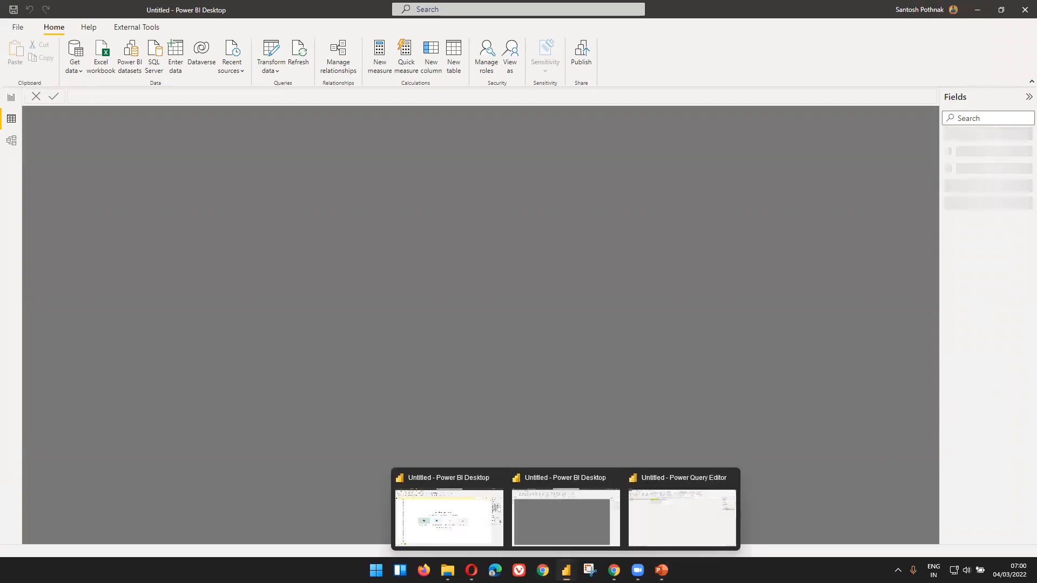
click(660, 506)
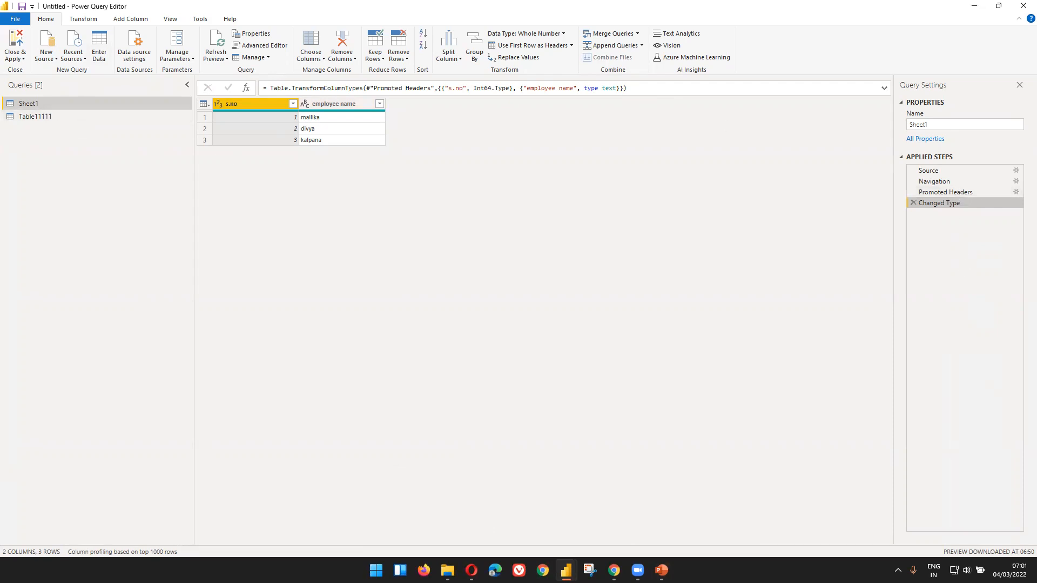
click(565, 569)
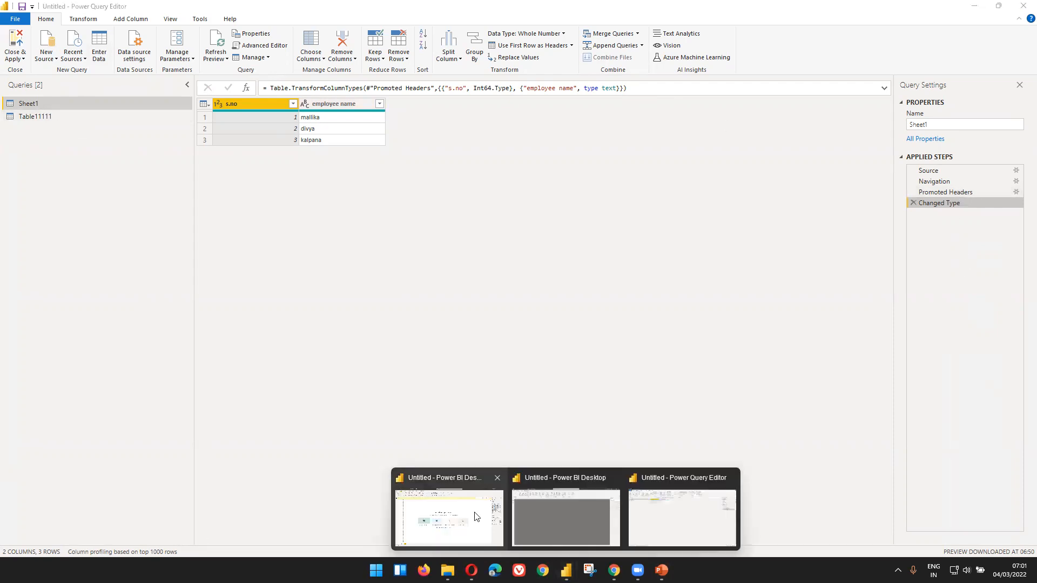
click(645, 516)
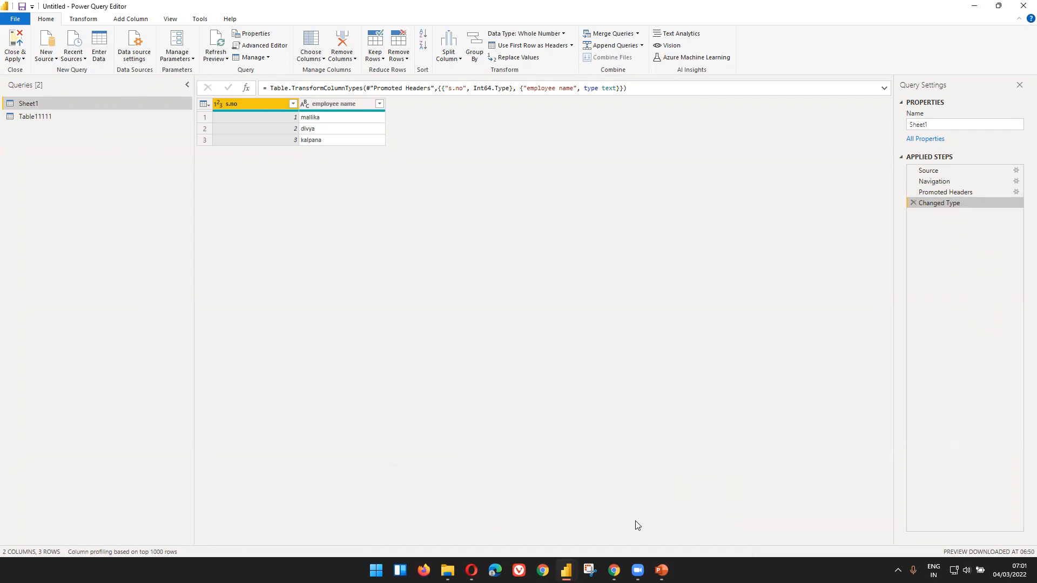
Switch to the report containing Query1, open its data in Power Query Editor, and restore the editor to a smaller floating window.
click(565, 569)
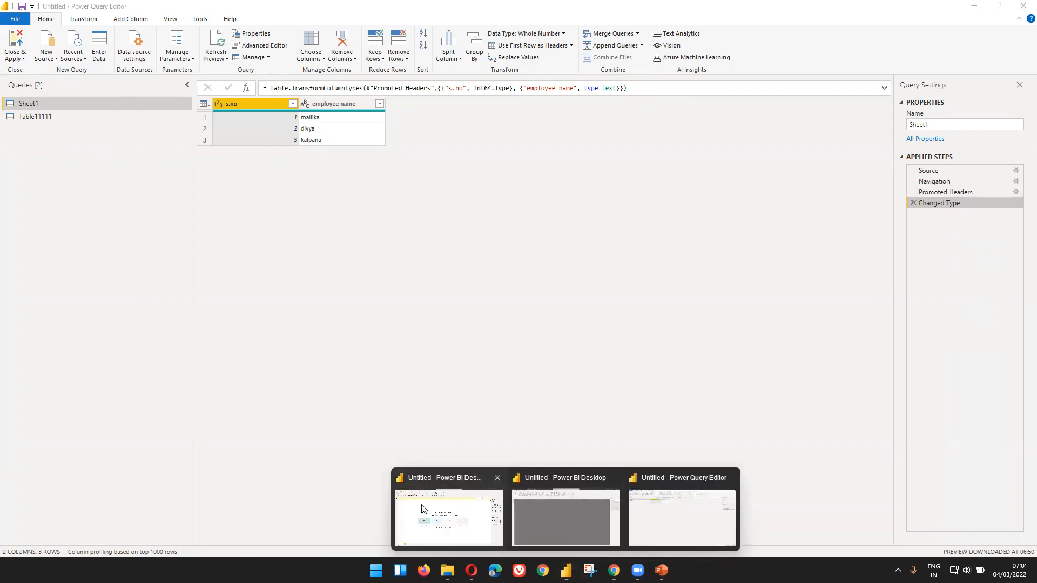
click(409, 502)
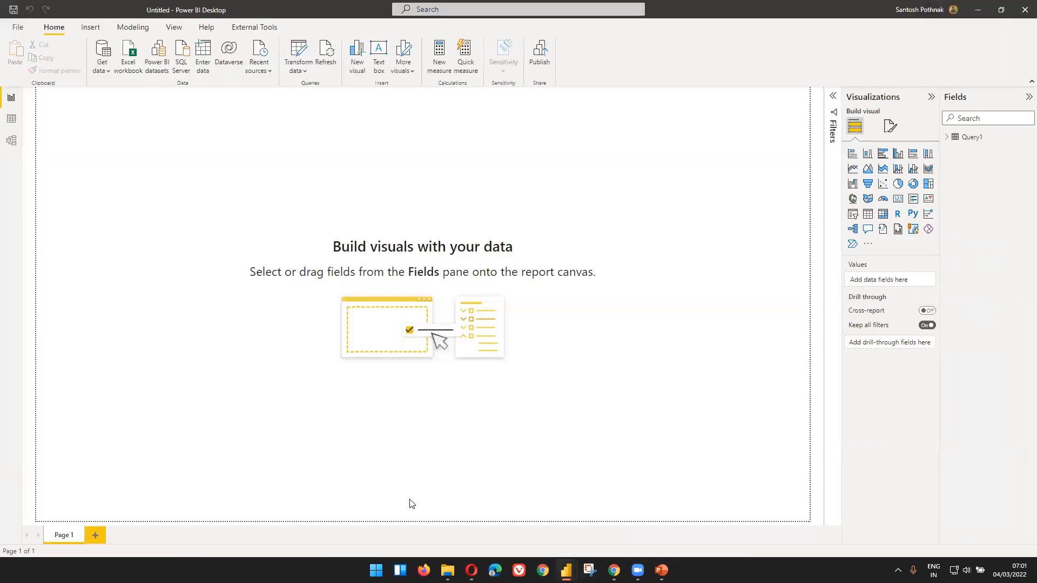
click(300, 54)
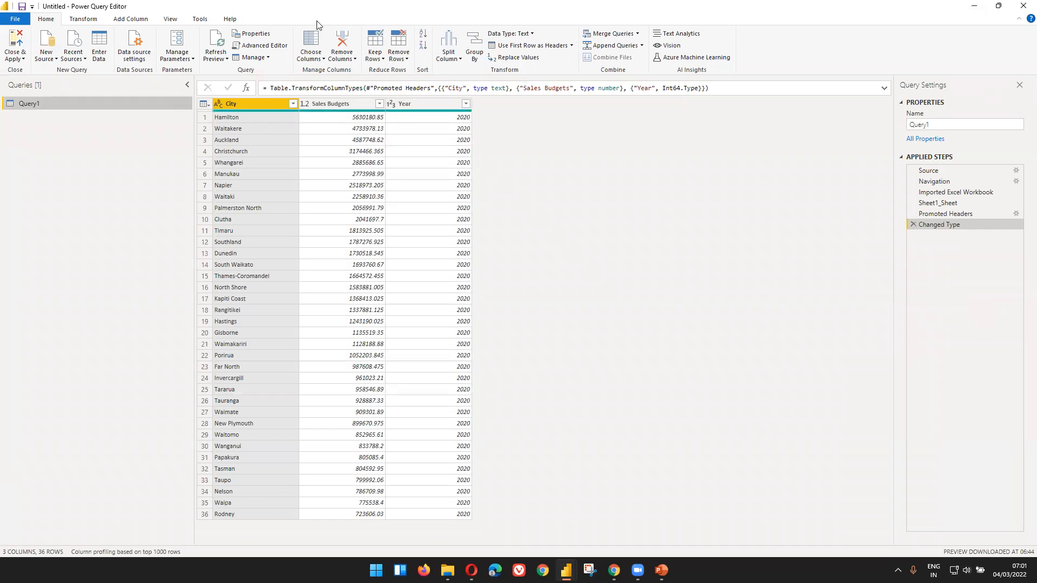
drag(314, 8, 360, 42)
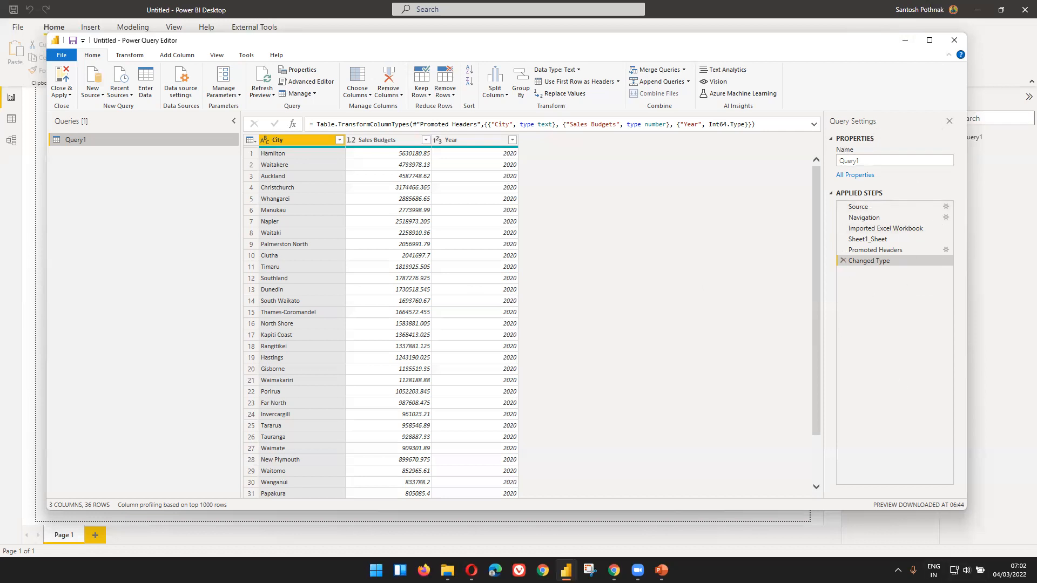
Delete the Changed Type, Promoted Headers, Sheet1_Sheet, Imported Excel Workbook and Navigation steps from Query1, leaving only Source.
click(843, 261)
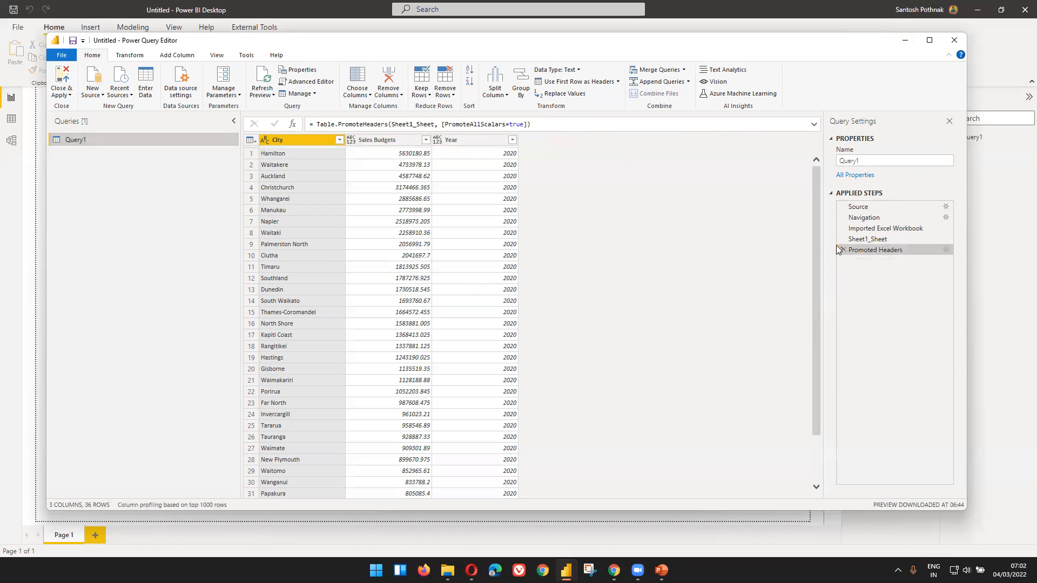
click(843, 249)
click(842, 238)
click(842, 228)
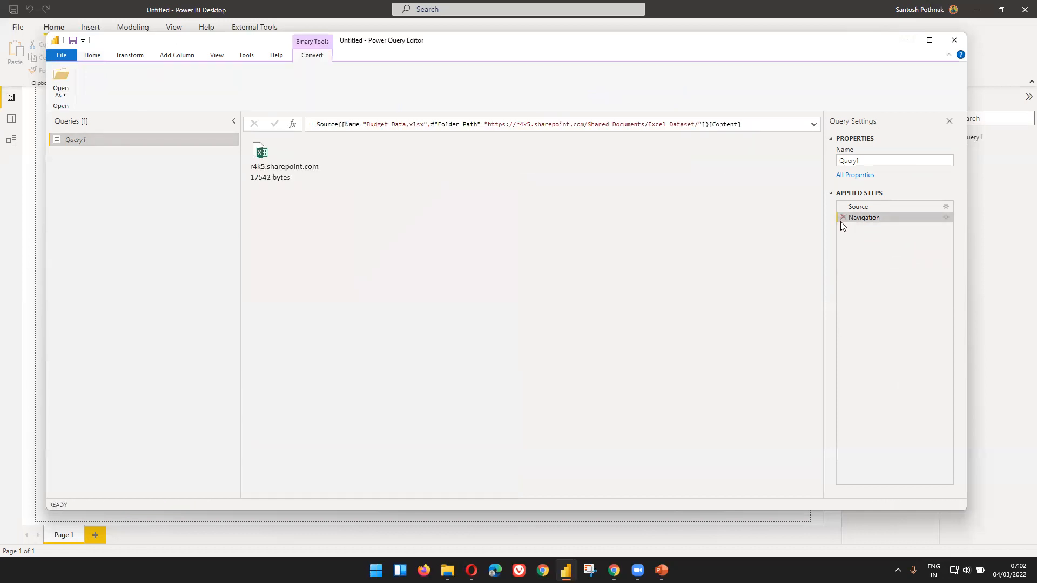
click(851, 207)
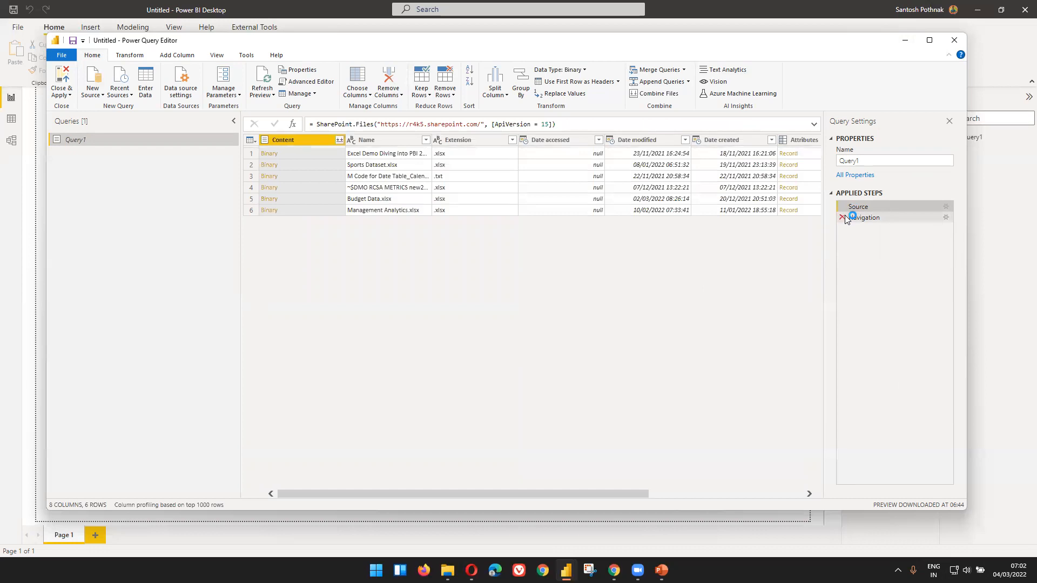
click(843, 217)
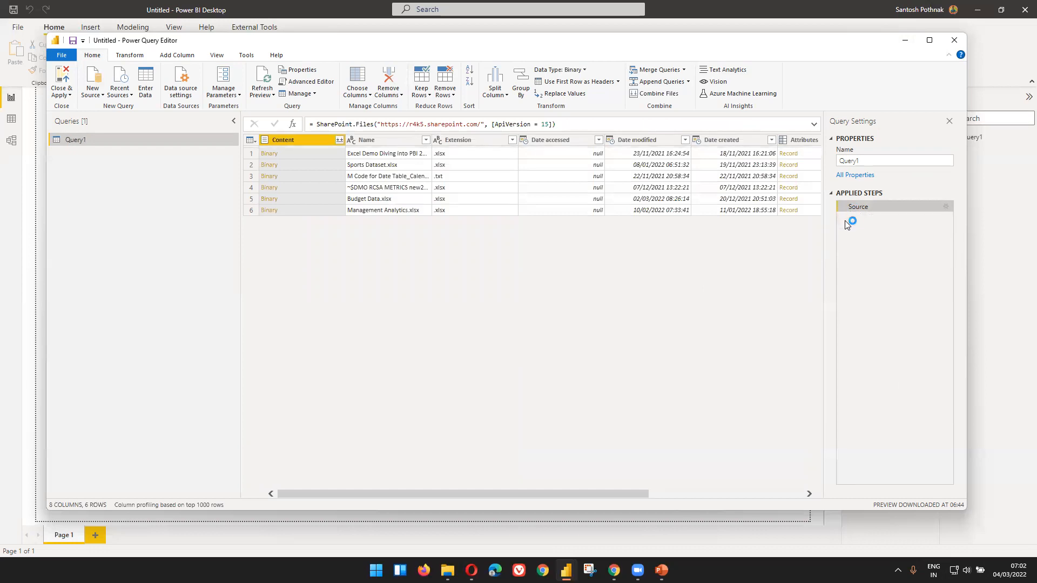
Open the binary content of Budget Data.xlsx in Query1, and close the editor without applying the query changes.
click(270, 199)
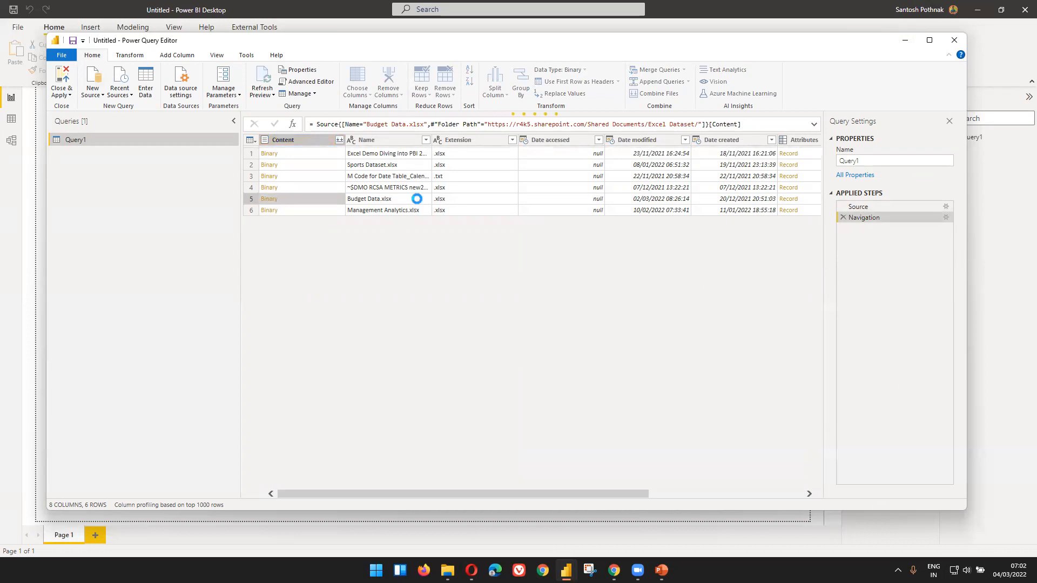
click(955, 40)
click(563, 305)
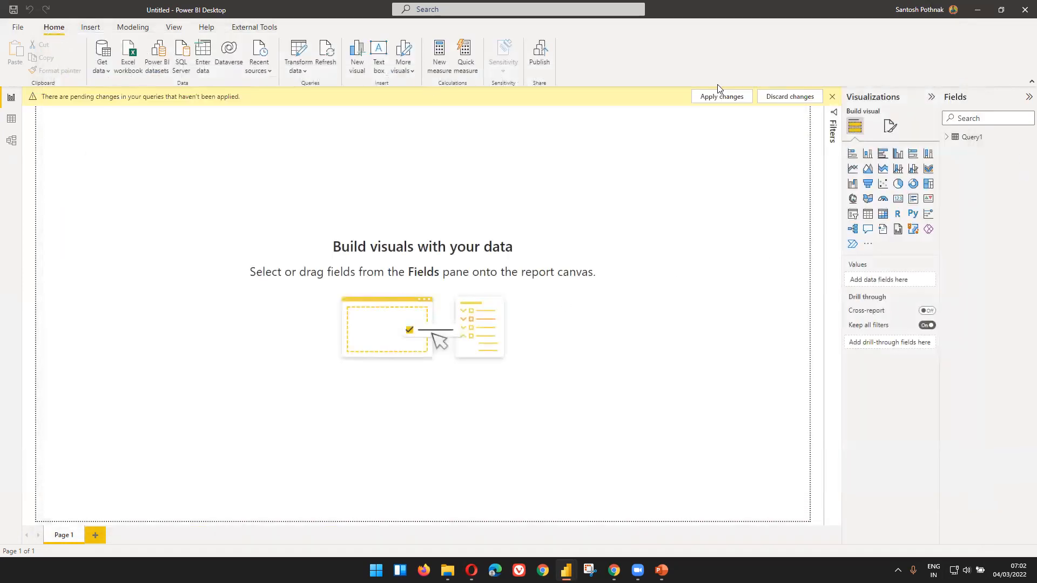
click(832, 96)
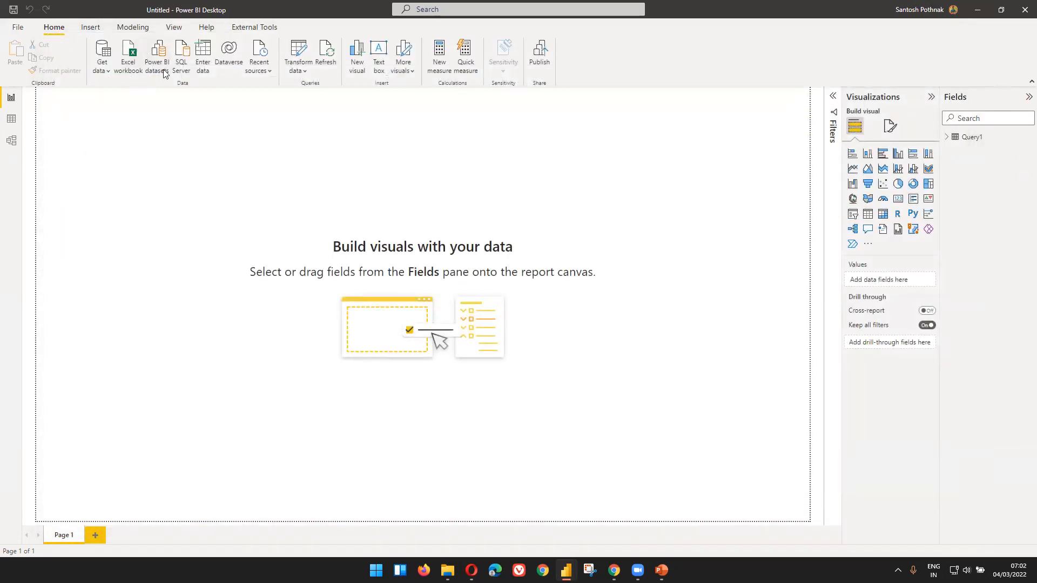
Load Sheet1 from the demo dataset2.xlsx workbook on the Desktop, and expand its fields.
click(117, 73)
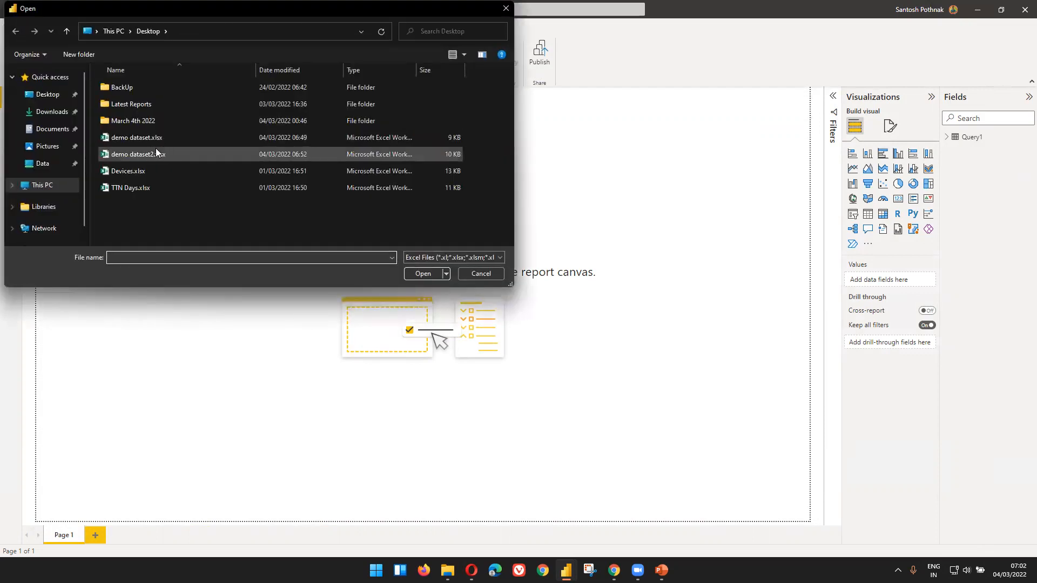
double_click(156, 151)
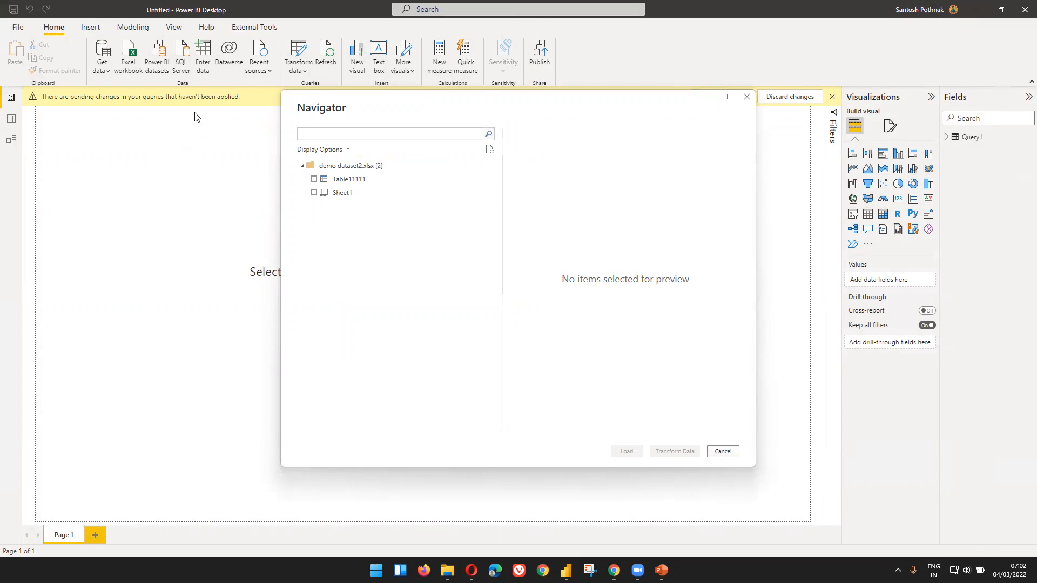
click(317, 196)
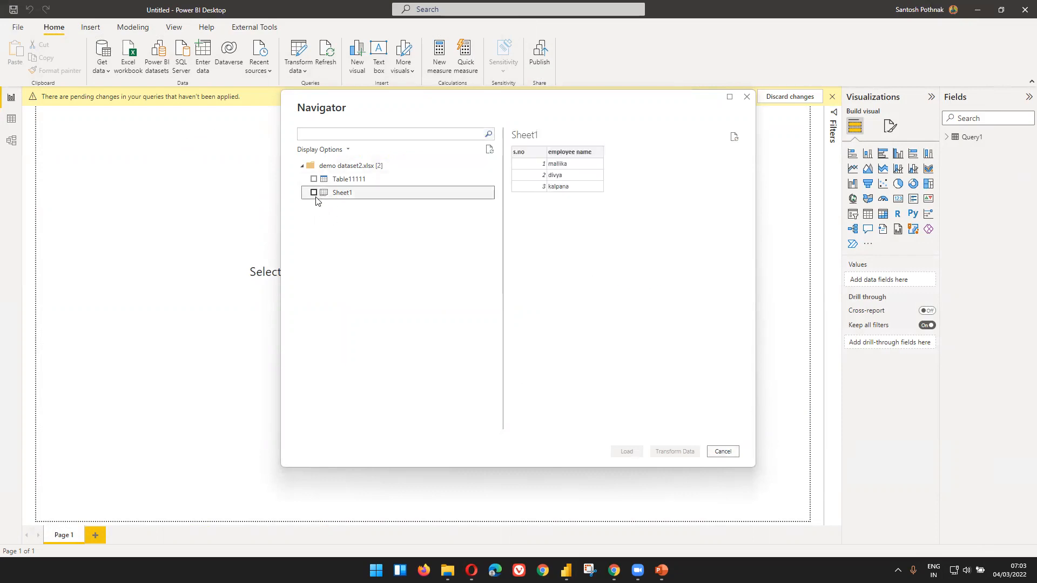
click(314, 194)
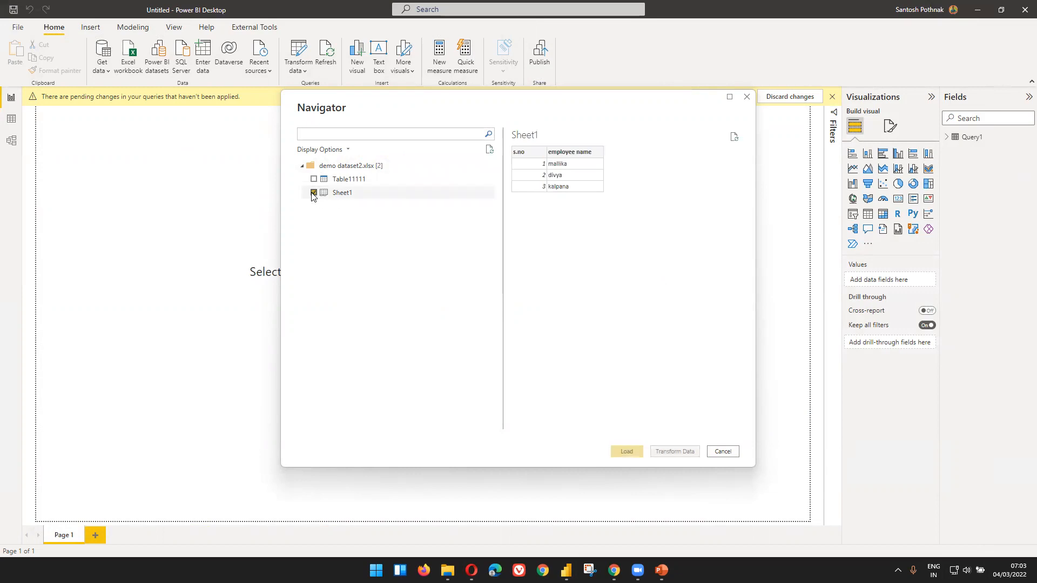
click(636, 453)
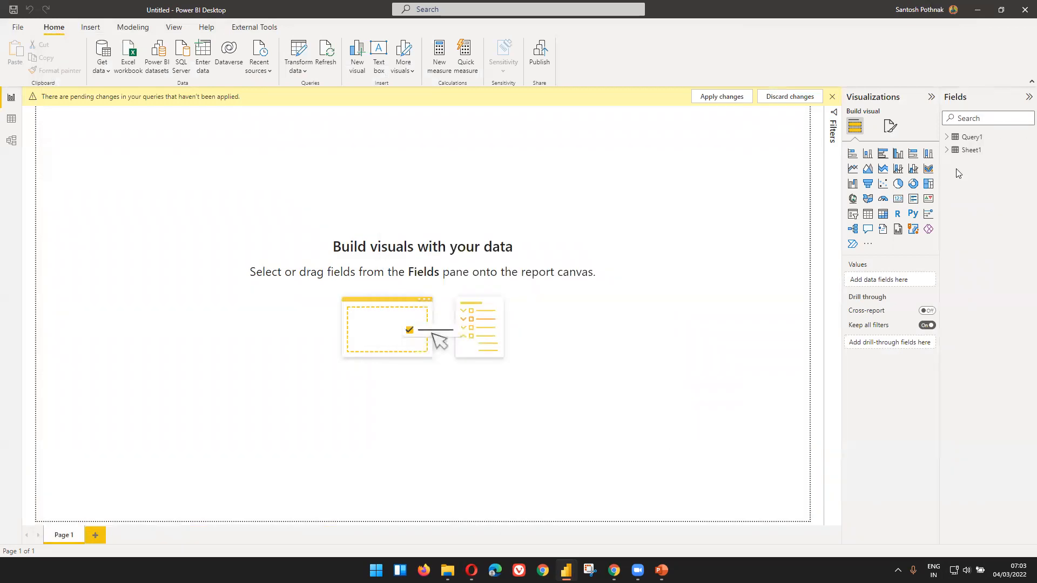
click(949, 151)
click(103, 62)
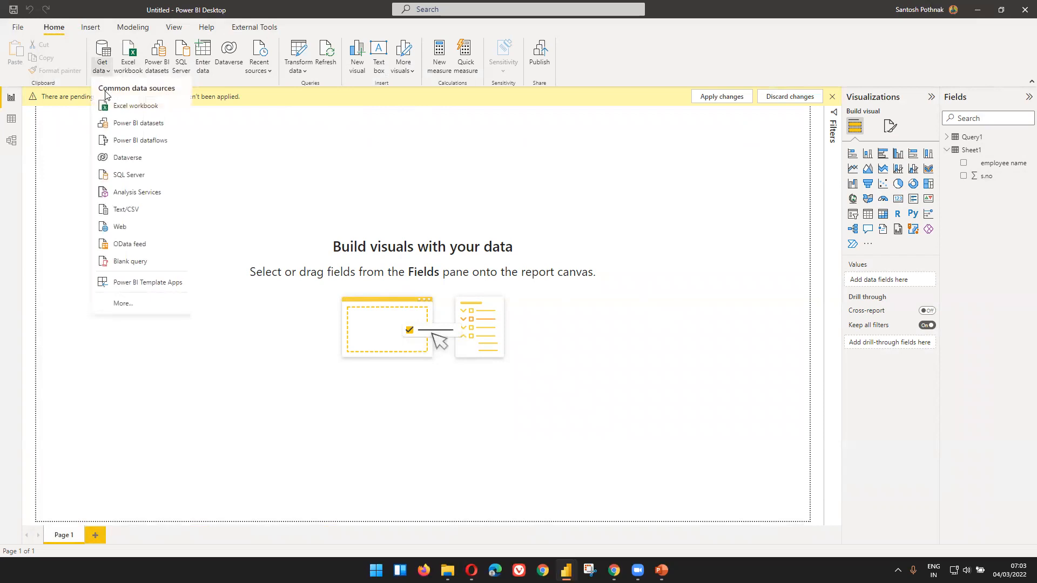
click(155, 301)
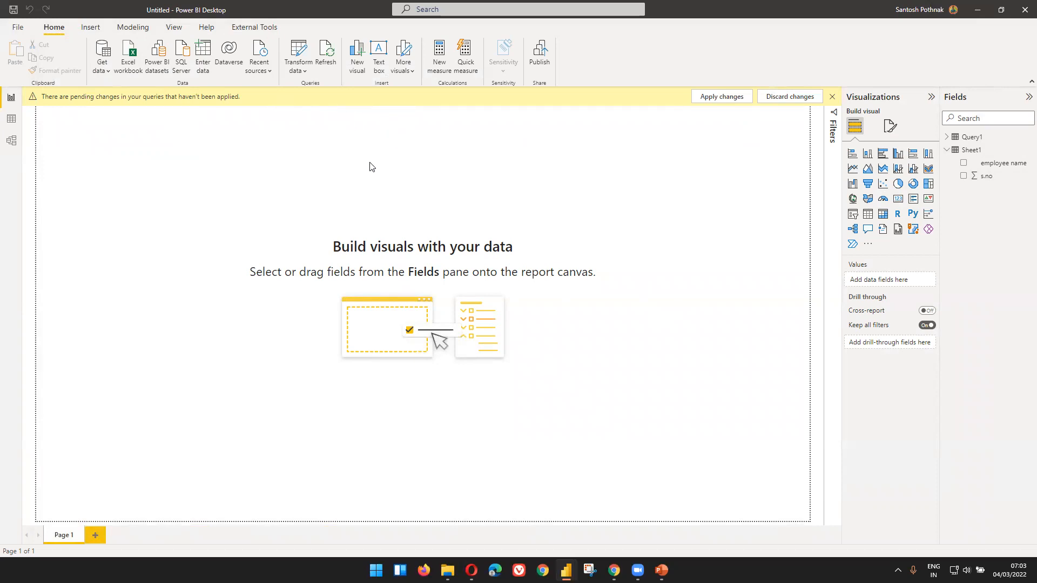
text(sharep)
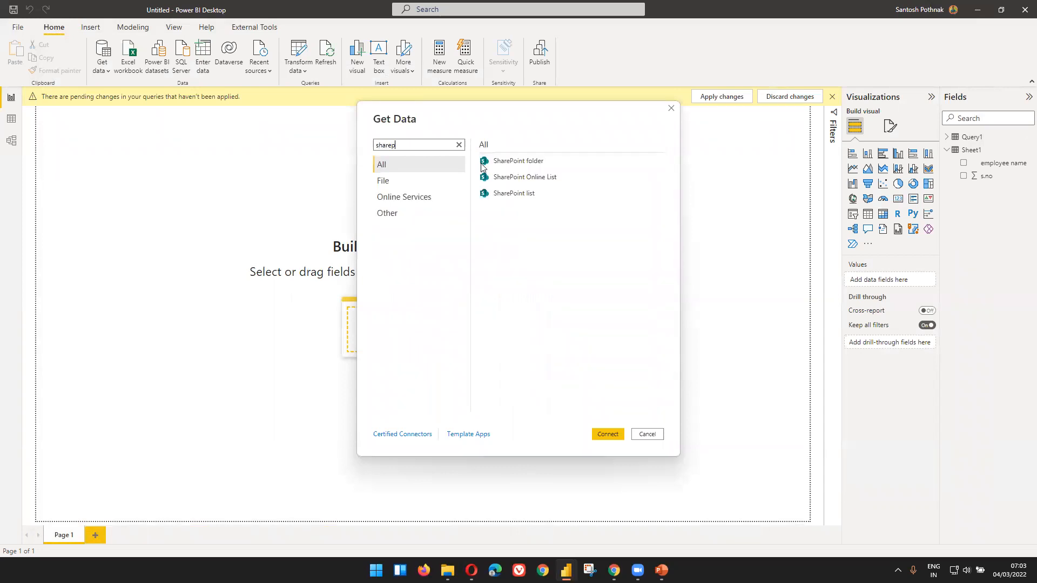
double_click(510, 165)
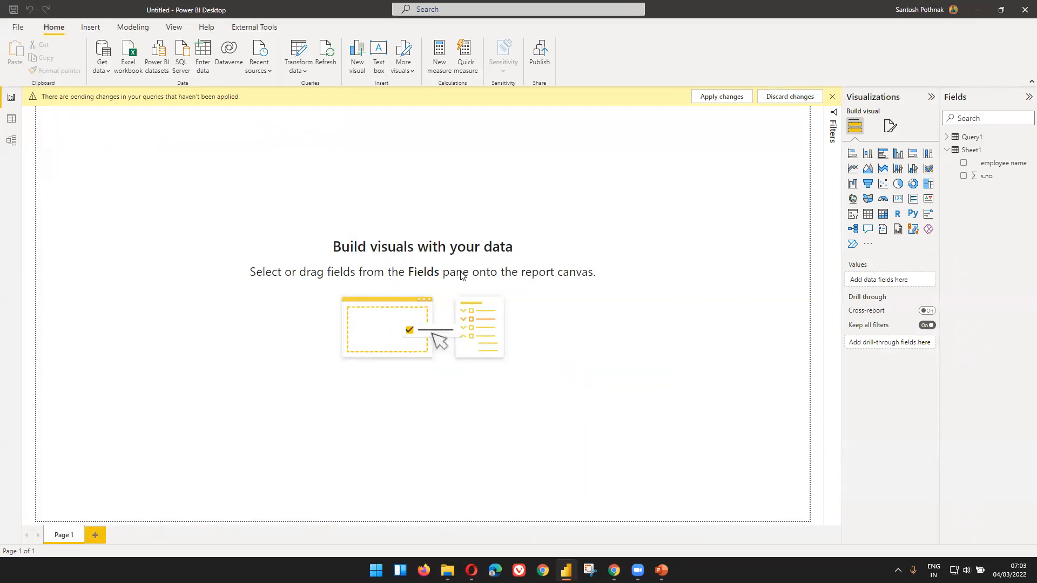
text(https://r4k5.sharepoint.com/)
click(636, 317)
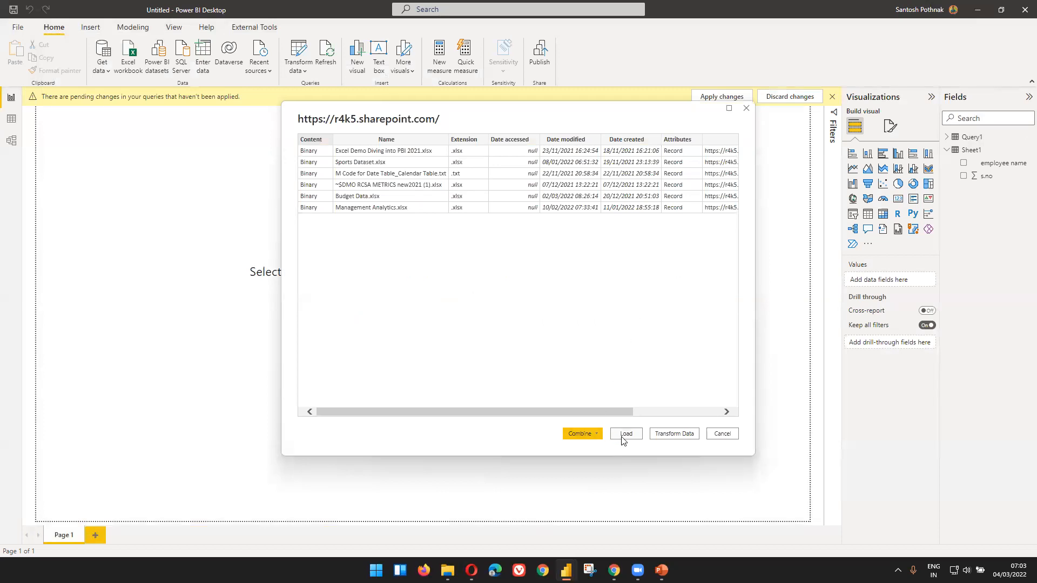
click(625, 435)
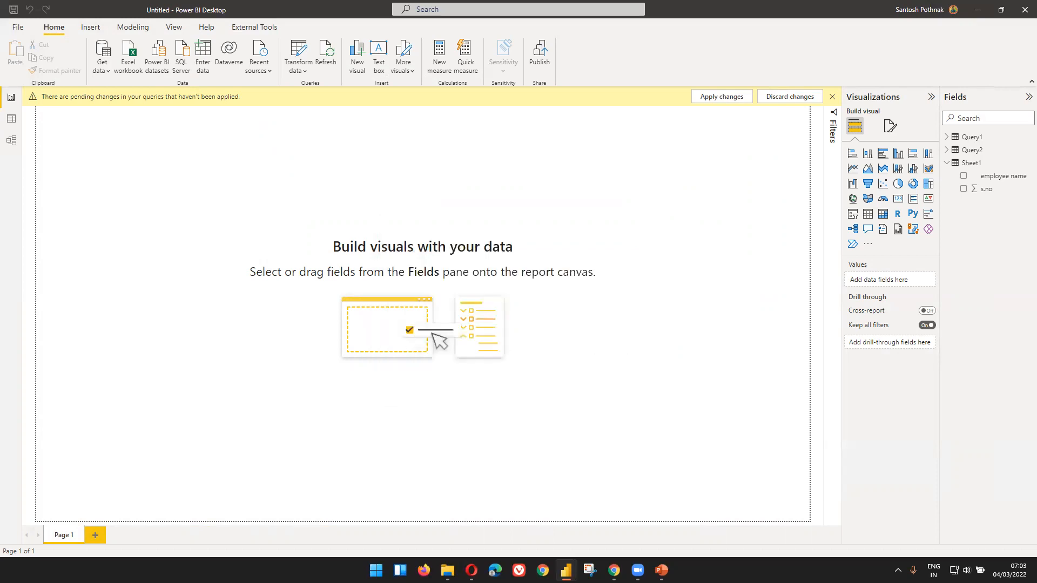
Examine Query2's fields and its rows in Data view, and return to Report view with Sheet1 selected.
click(949, 151)
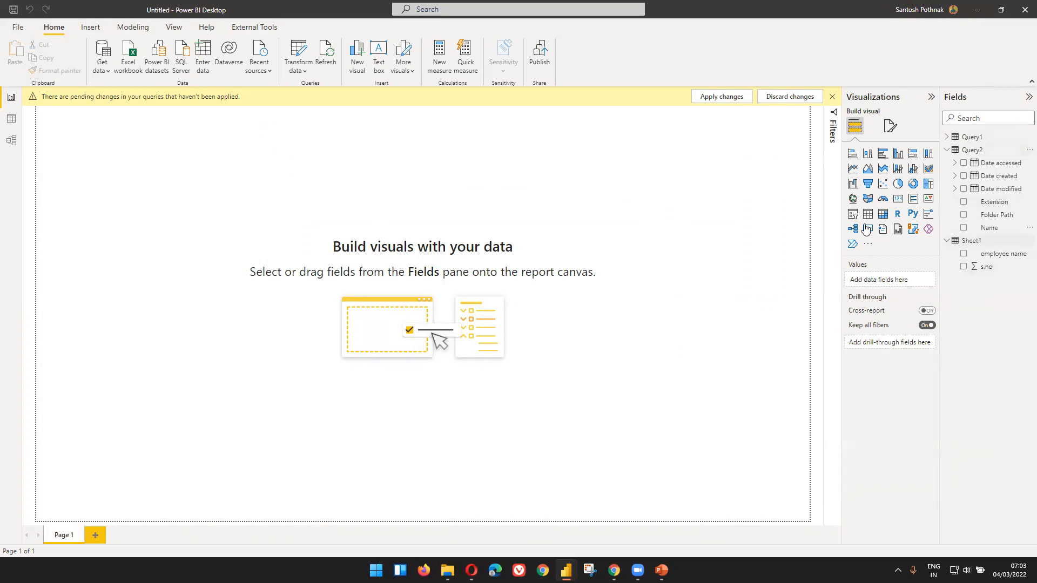
click(12, 118)
click(980, 149)
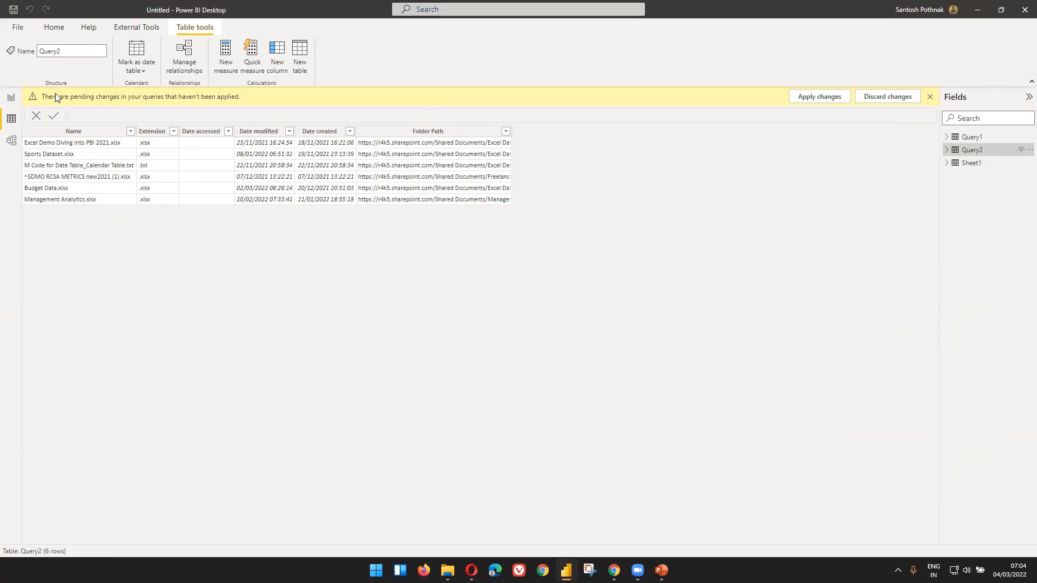
click(11, 97)
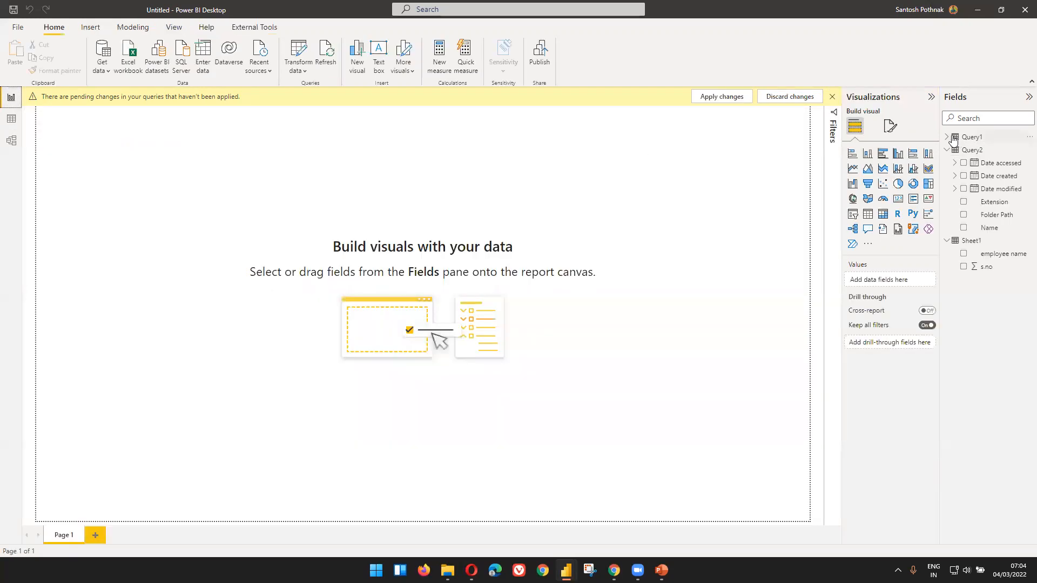
click(956, 154)
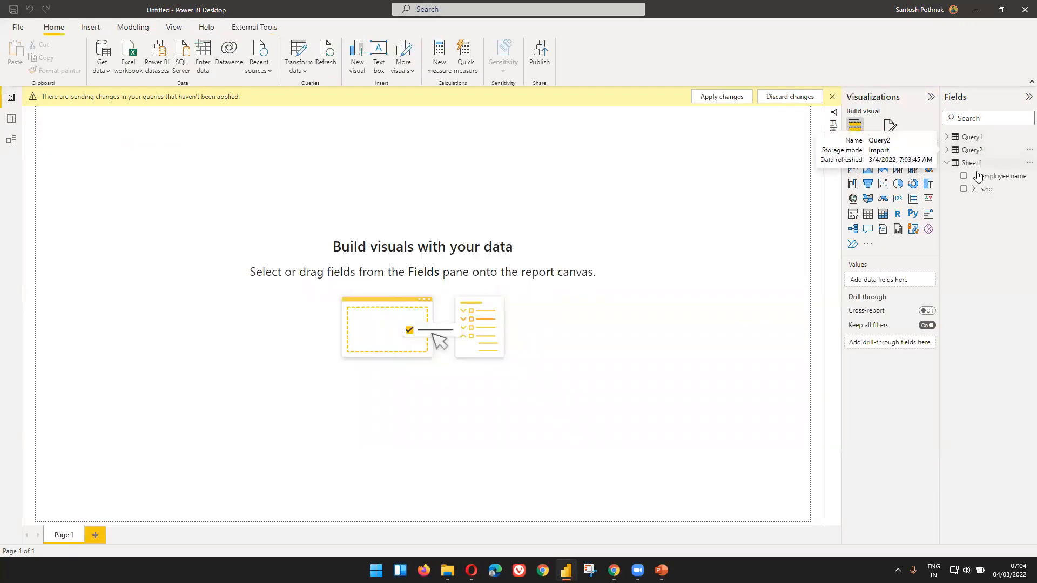
click(972, 164)
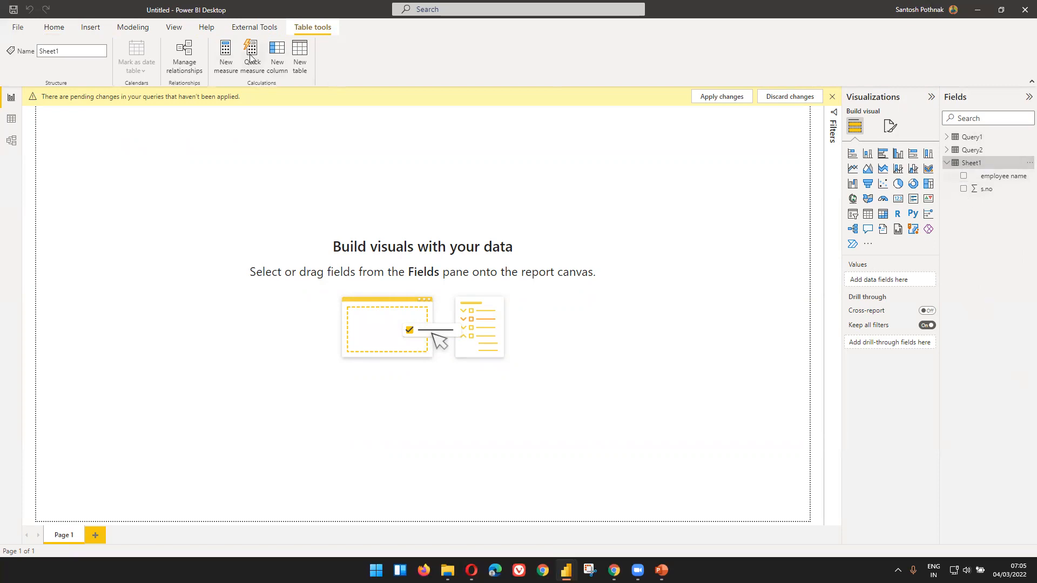
In Power Query Editor, delete the Changed Type and Promoted Headers steps from Sheet1, and apply the query changes.
click(54, 27)
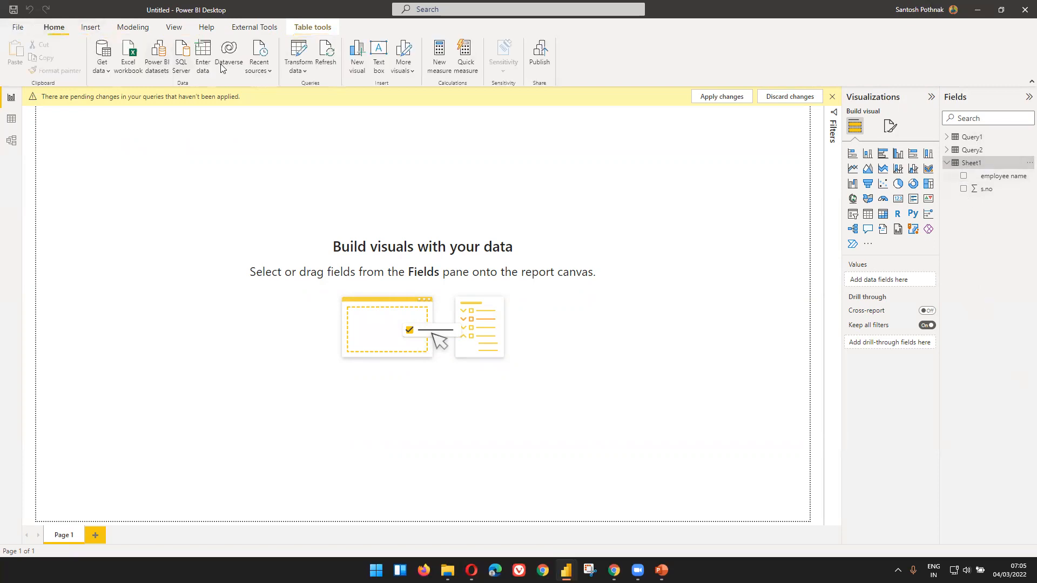
click(299, 54)
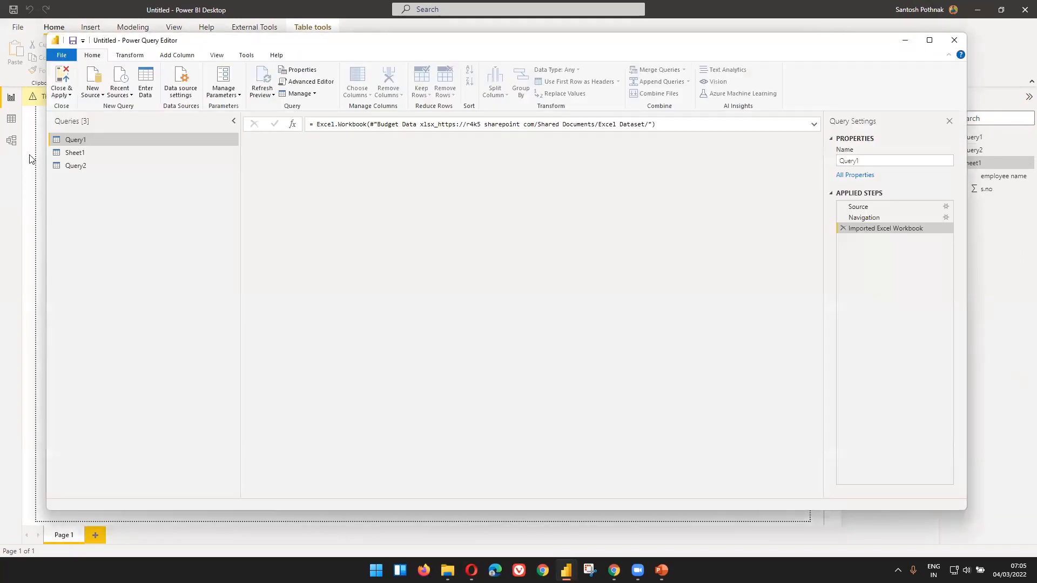
click(77, 154)
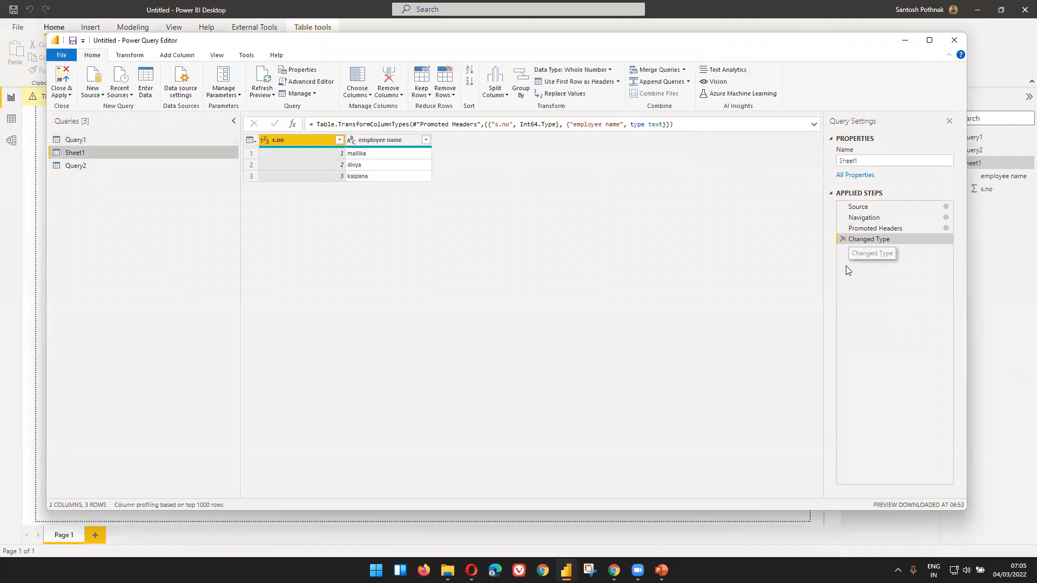
click(843, 238)
click(842, 228)
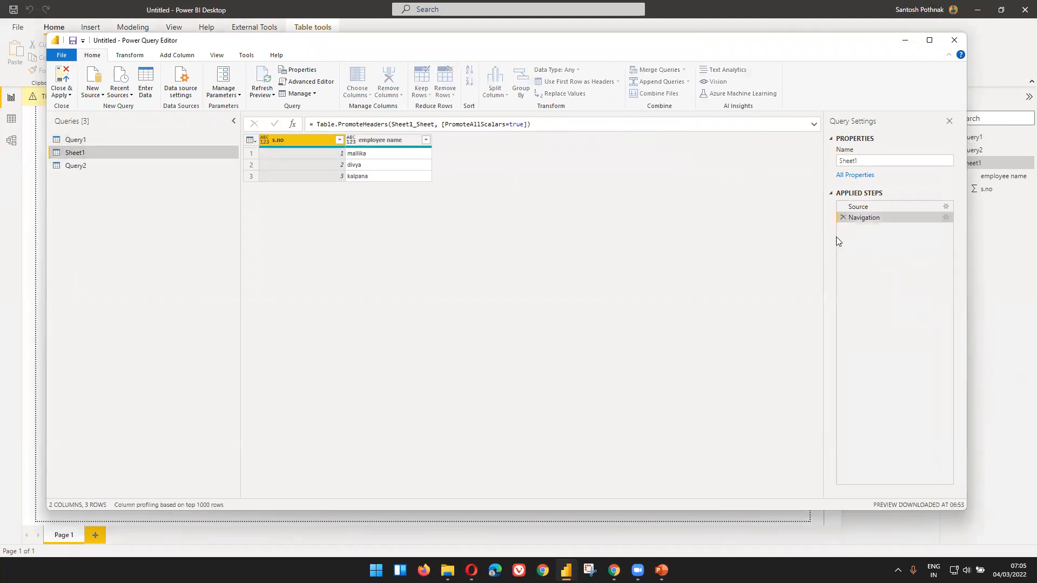
click(68, 95)
click(54, 130)
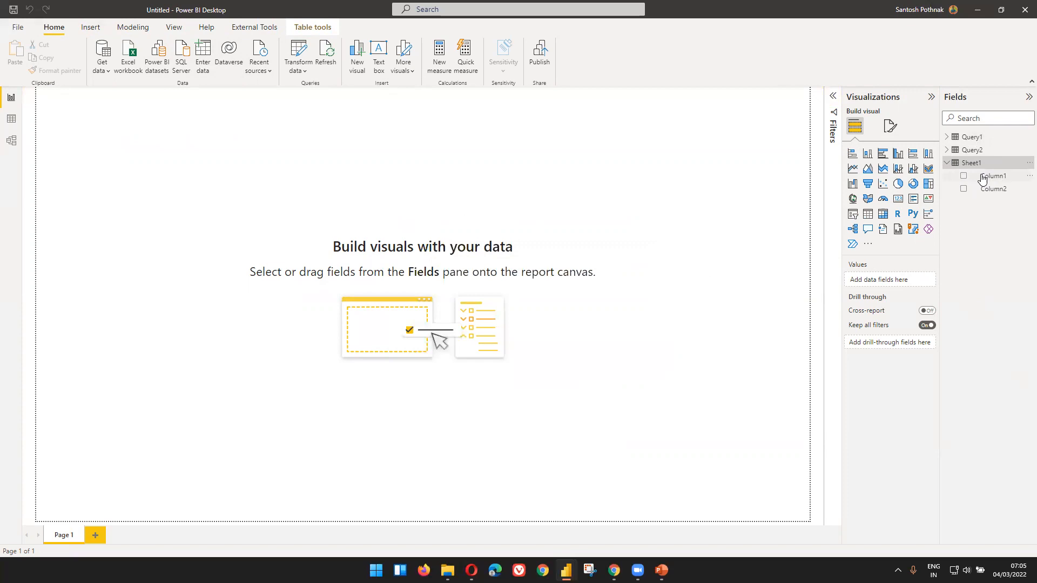
Add Sheet1's Column1 to the report canvas as a table visual, and briefly check the queries in Power Query Editor.
drag(988, 176, 334, 222)
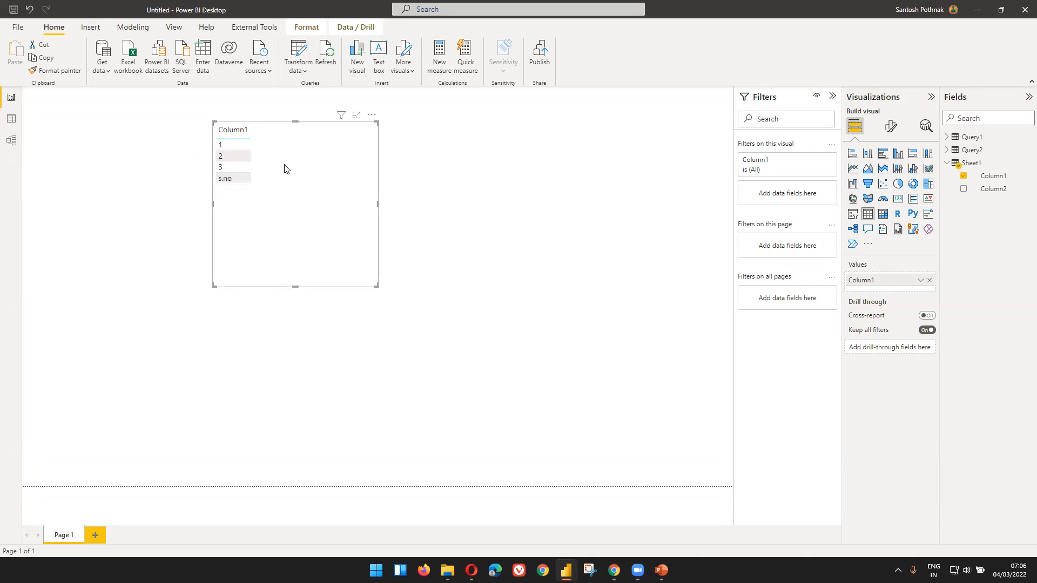
click(300, 62)
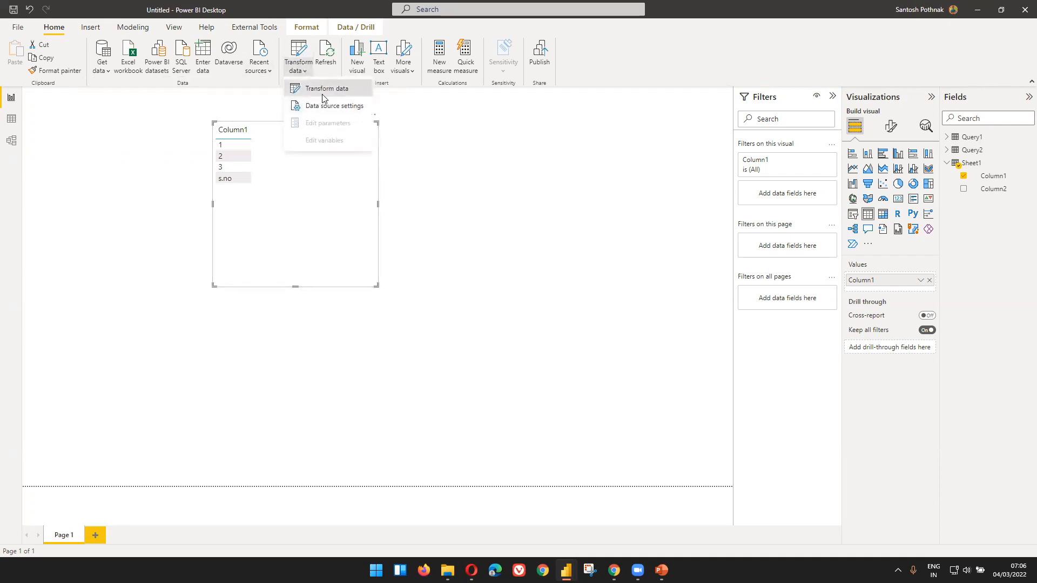
click(324, 97)
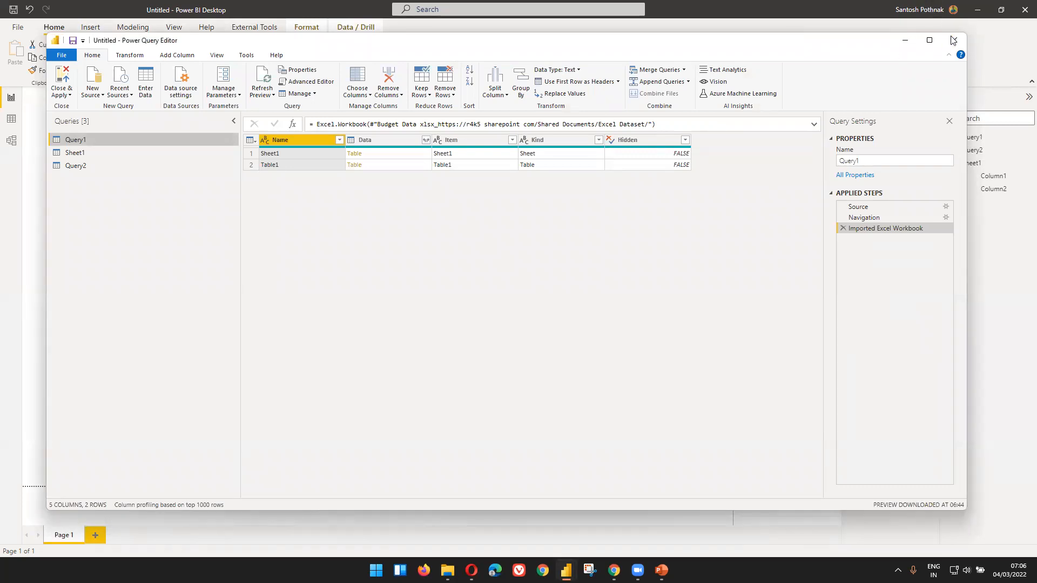
click(953, 40)
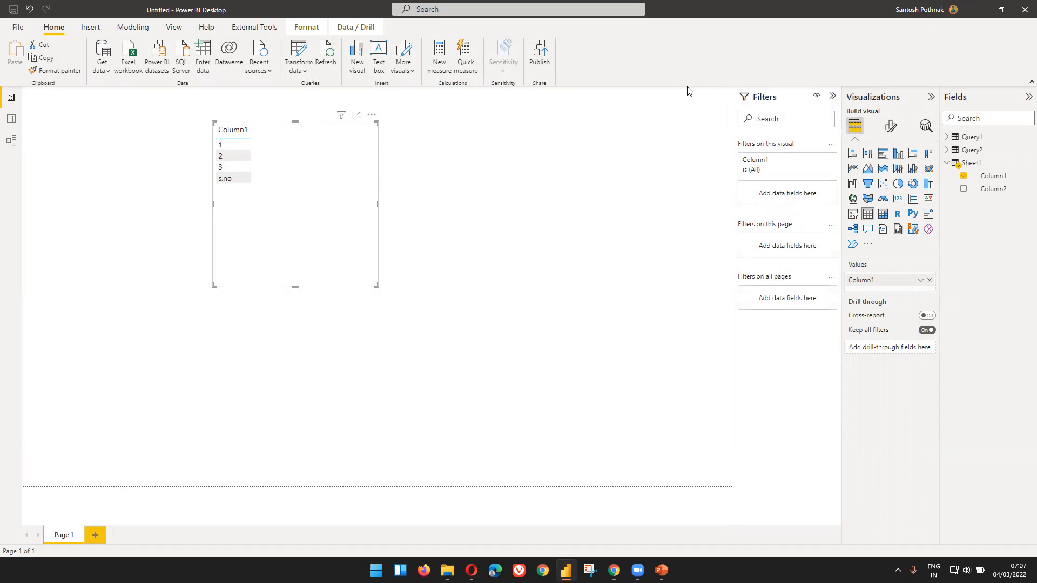
Move the Column1 table visual slightly lower on the canvas, and show the column properties of Column1.
click(238, 156)
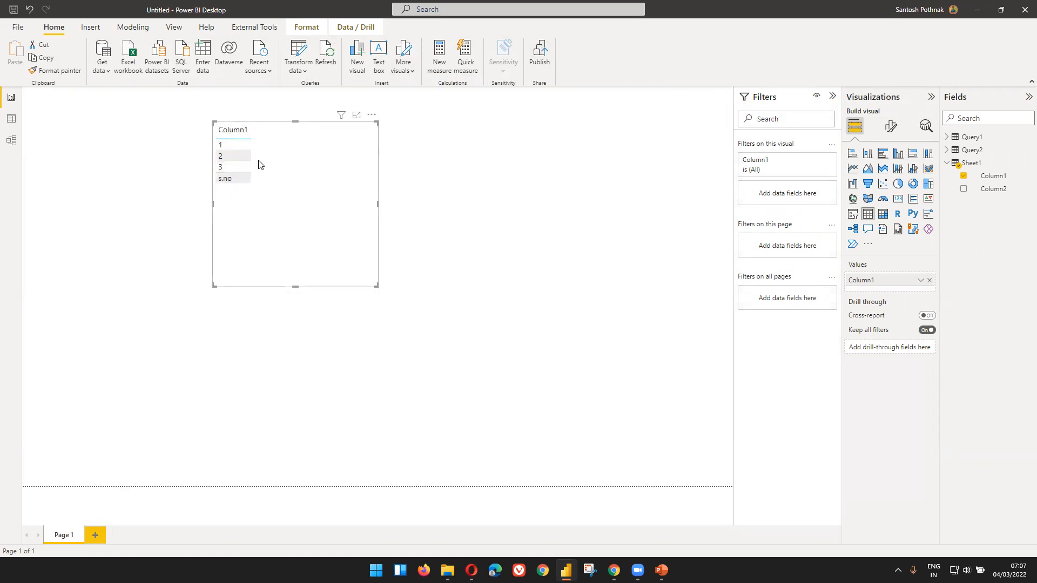
click(234, 147)
drag(265, 171, 283, 214)
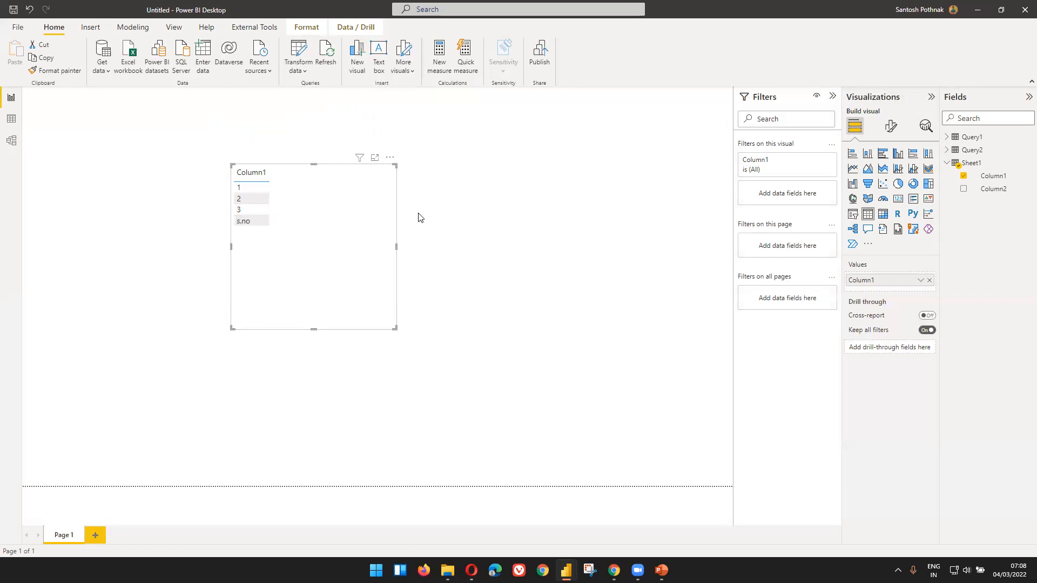
click(996, 177)
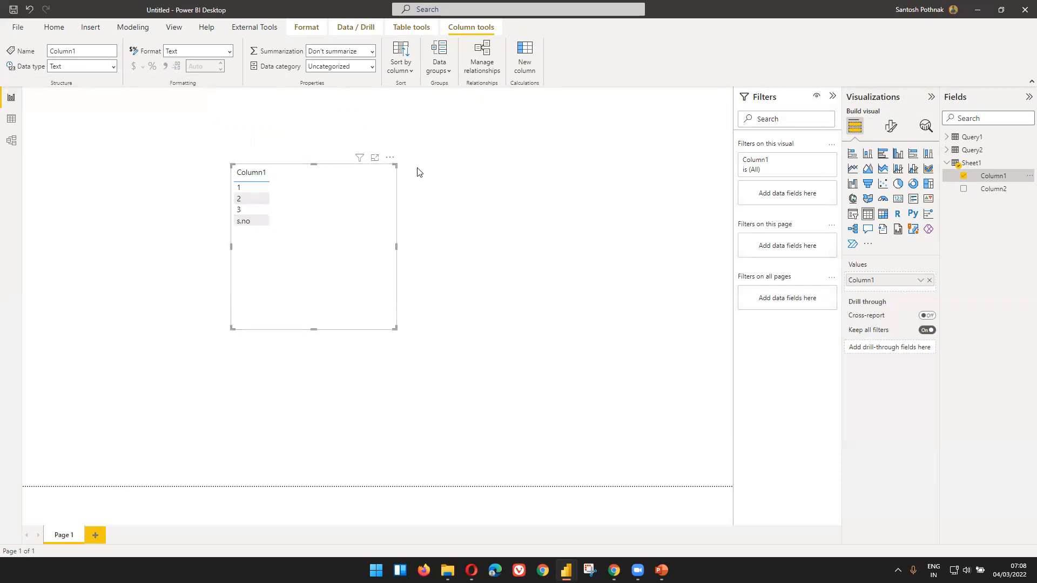
Switch to the PowerPoint presentation to check the demo list slide, and return to the Power BI report.
click(243, 224)
mouse_move(662, 570)
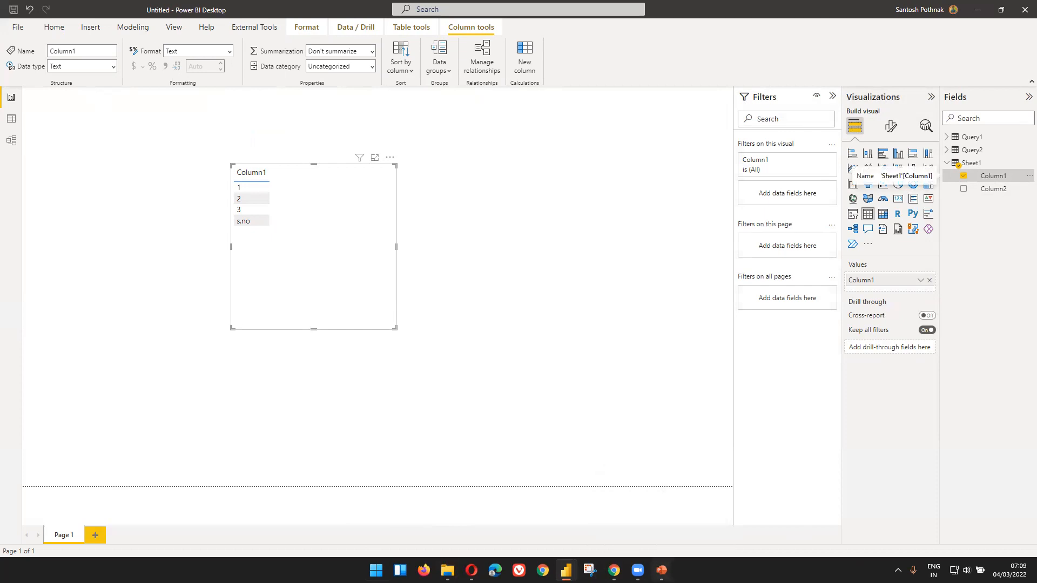
click(661, 571)
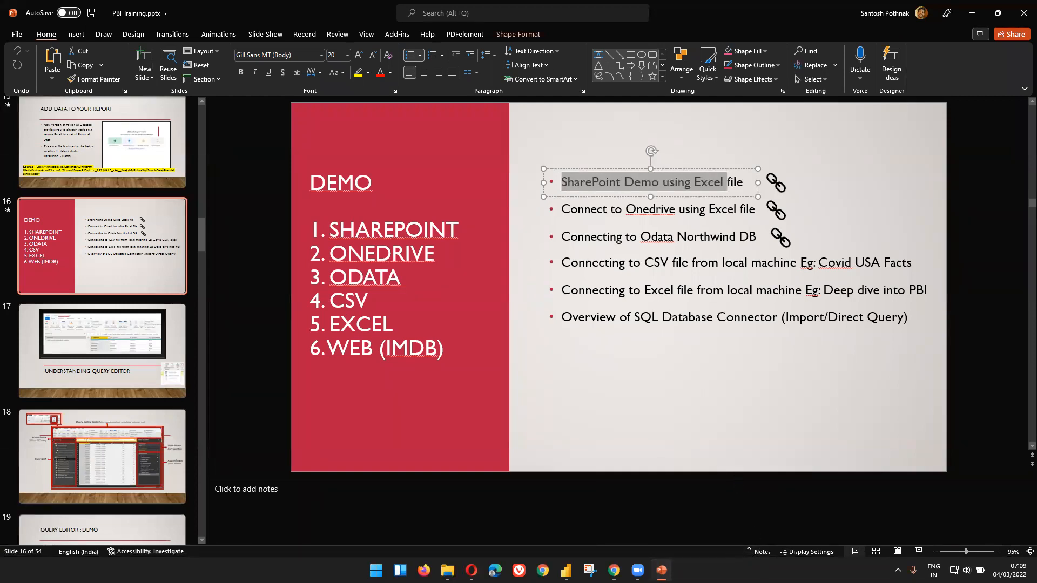
click(661, 568)
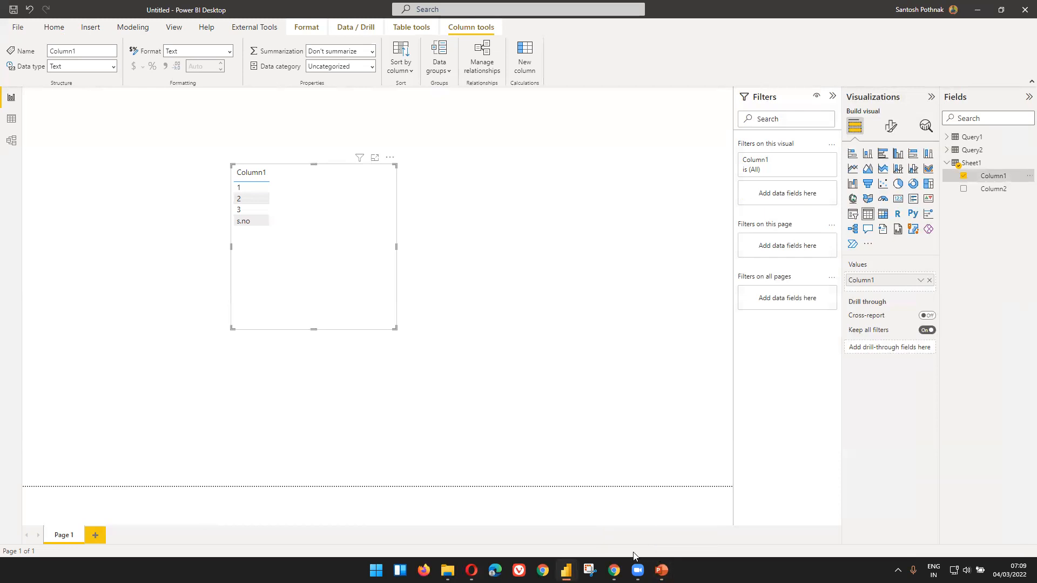
Open the full list of Power BI data connectors and search it for "sharepo".
click(54, 28)
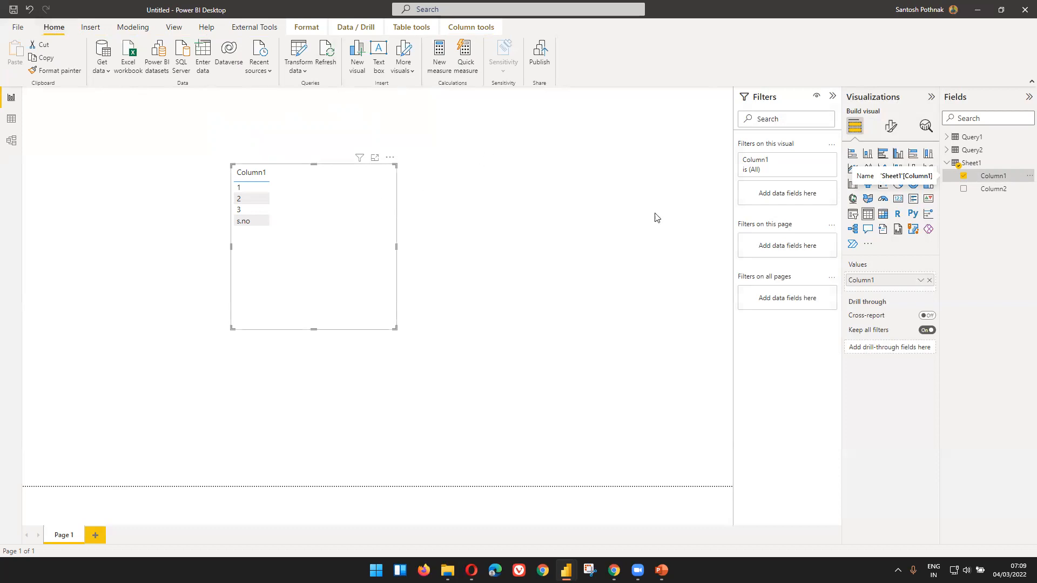
click(103, 71)
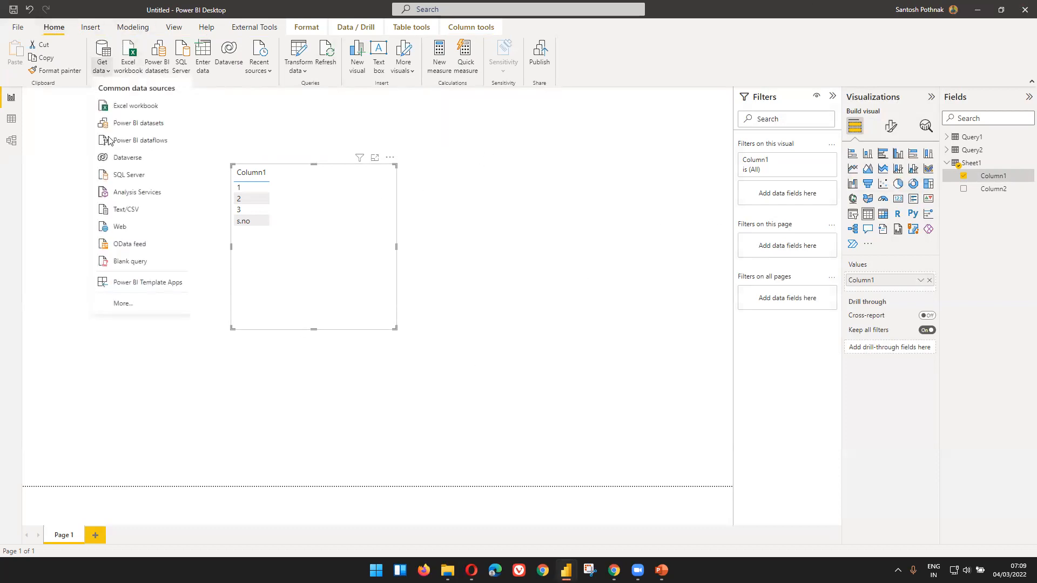
click(123, 304)
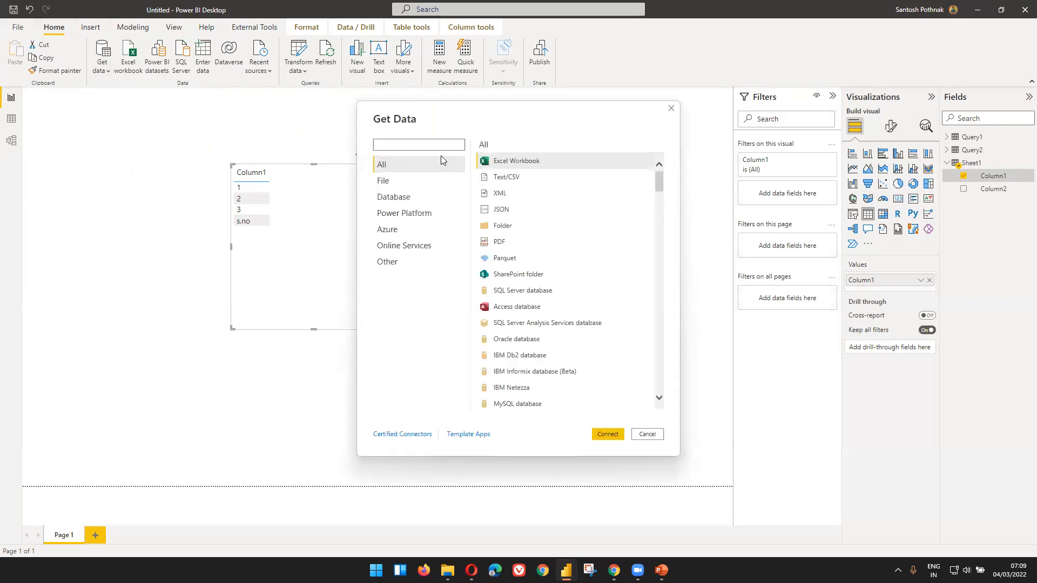
text(sharepo)
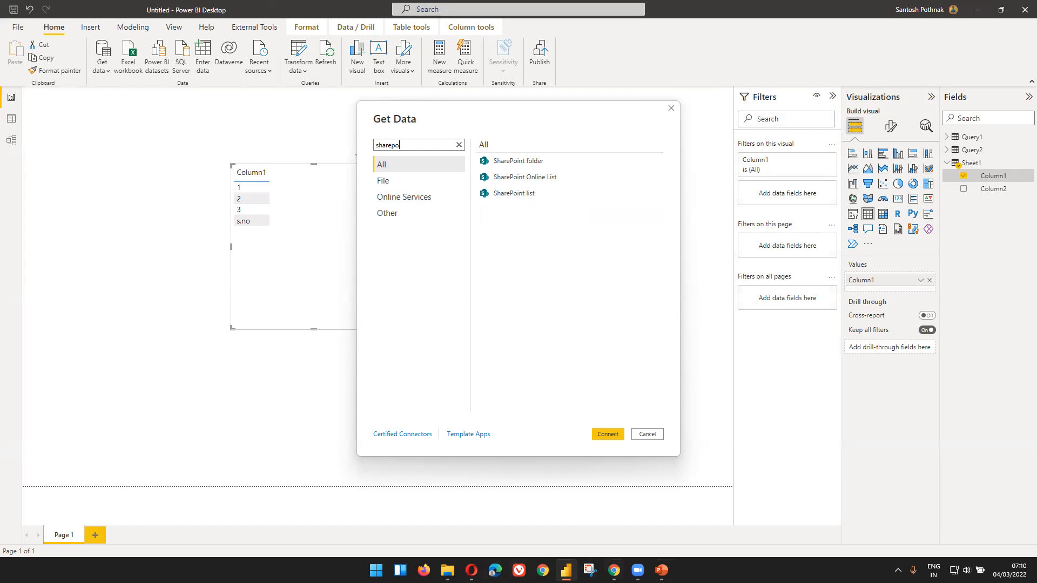
Switch to the SharePoint site in the browser, find Sales List through its site contents and view it, and return to Power BI.
click(471, 570)
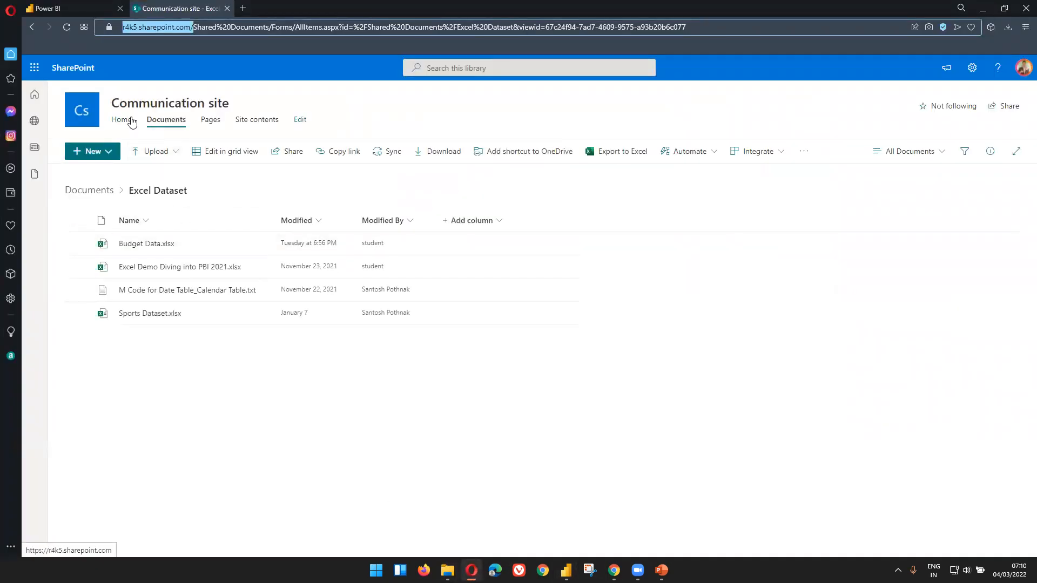
click(134, 117)
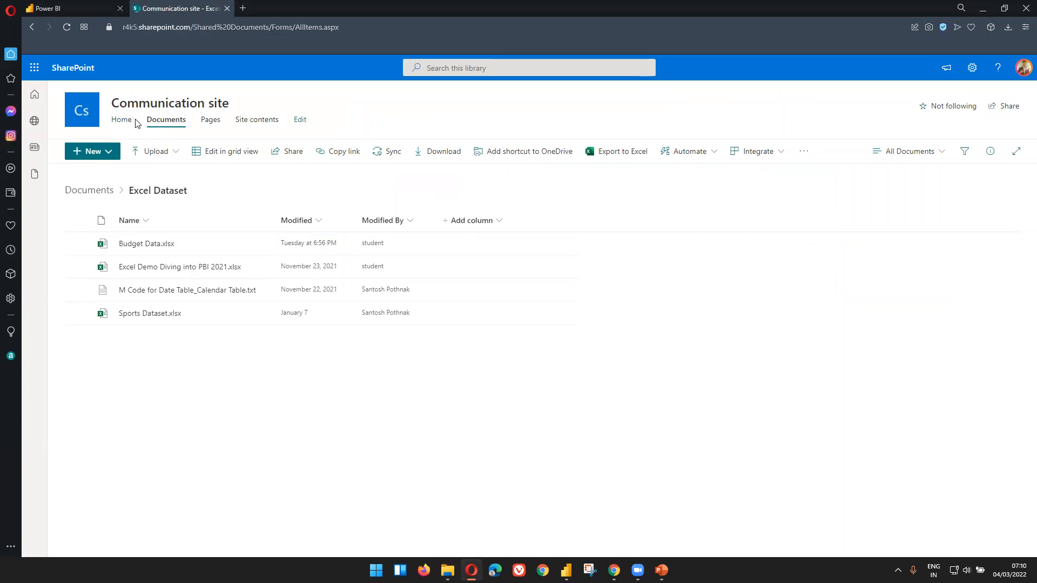
click(128, 121)
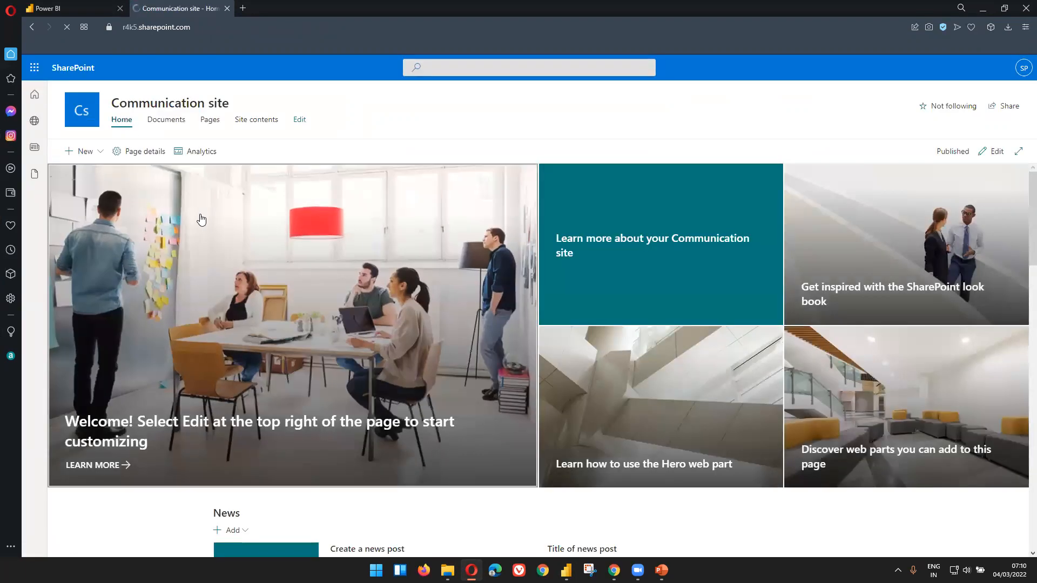
click(210, 120)
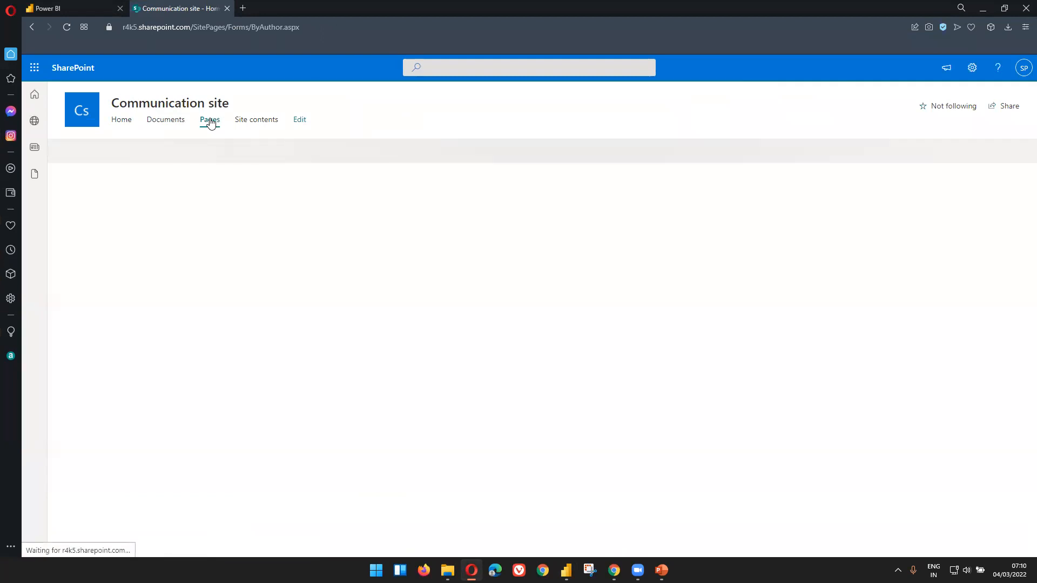
click(255, 121)
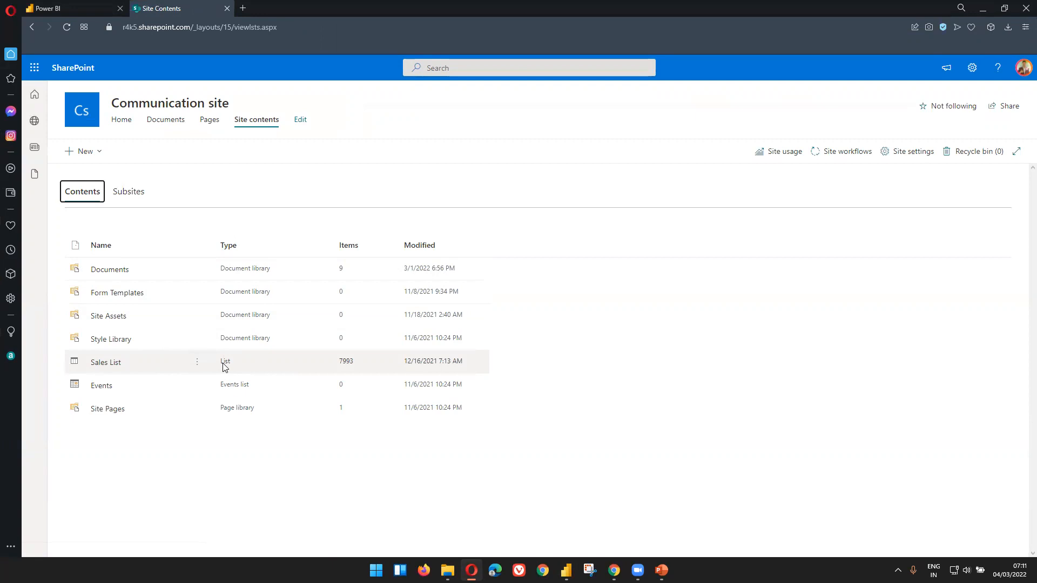
click(108, 364)
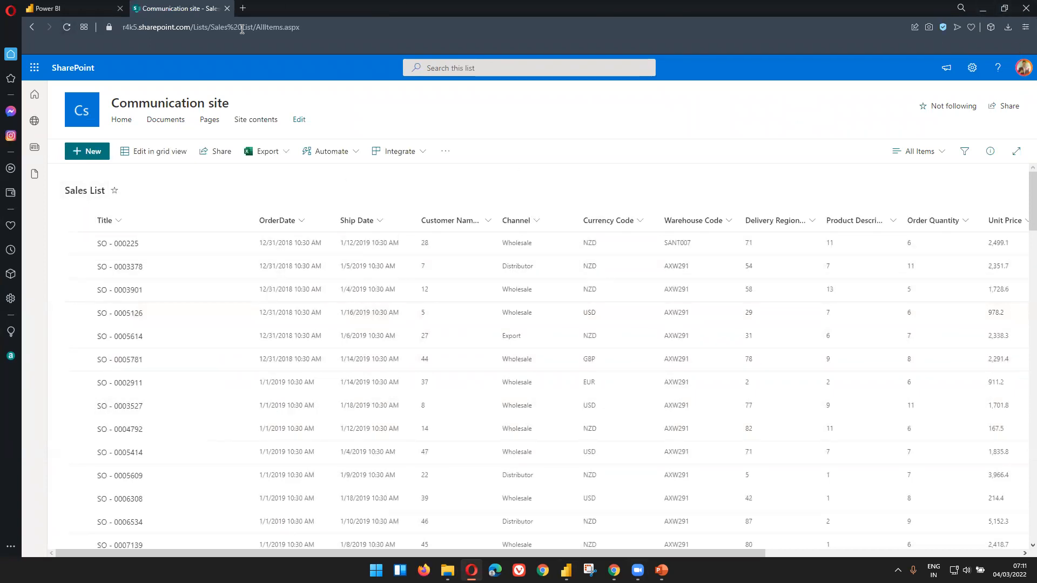
click(983, 9)
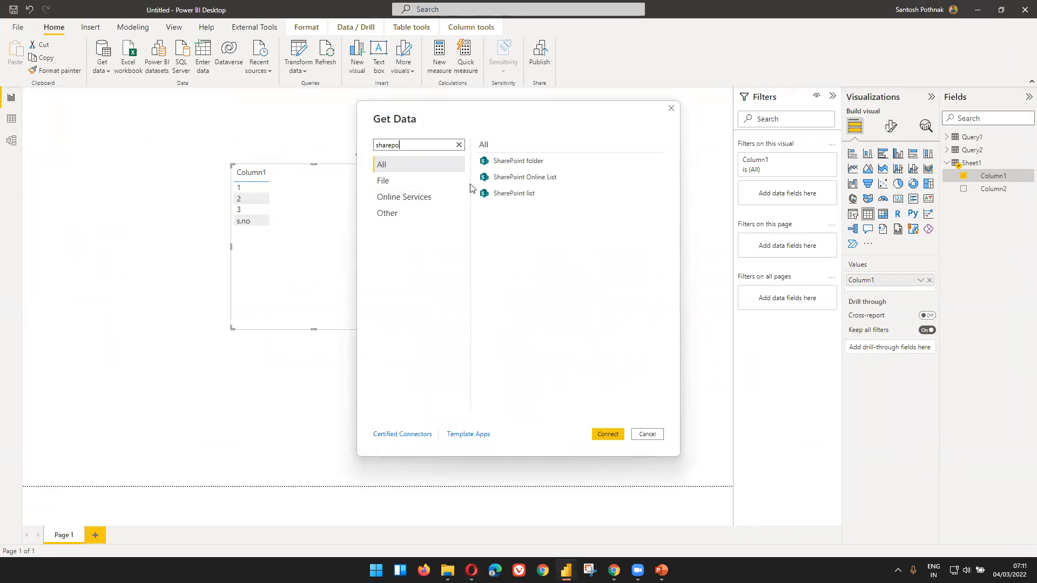
Select the SharePoint Online List connector, and review the site's root address, site contents and Sales List in the browser again.
click(515, 177)
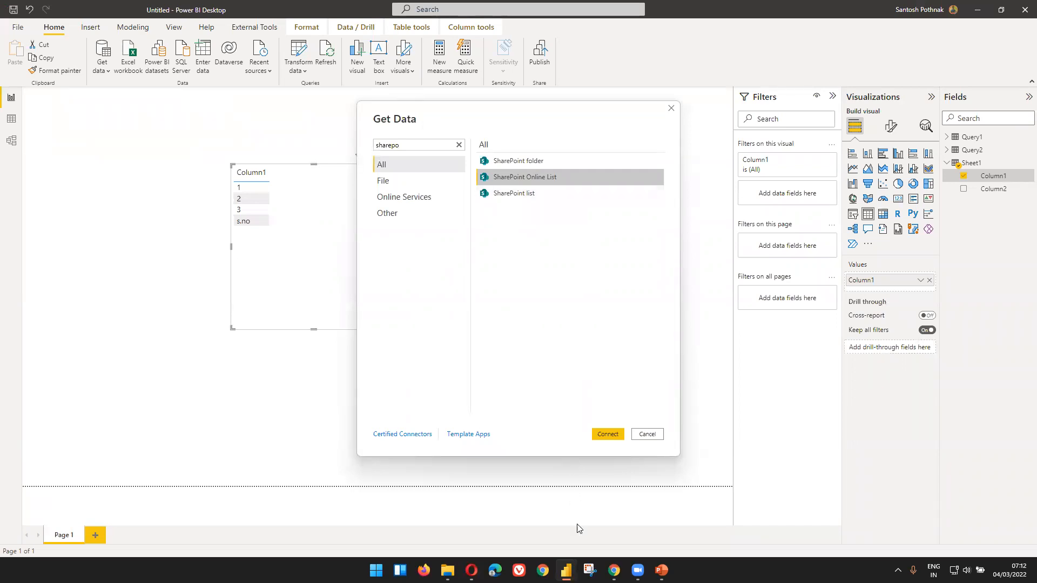
click(471, 570)
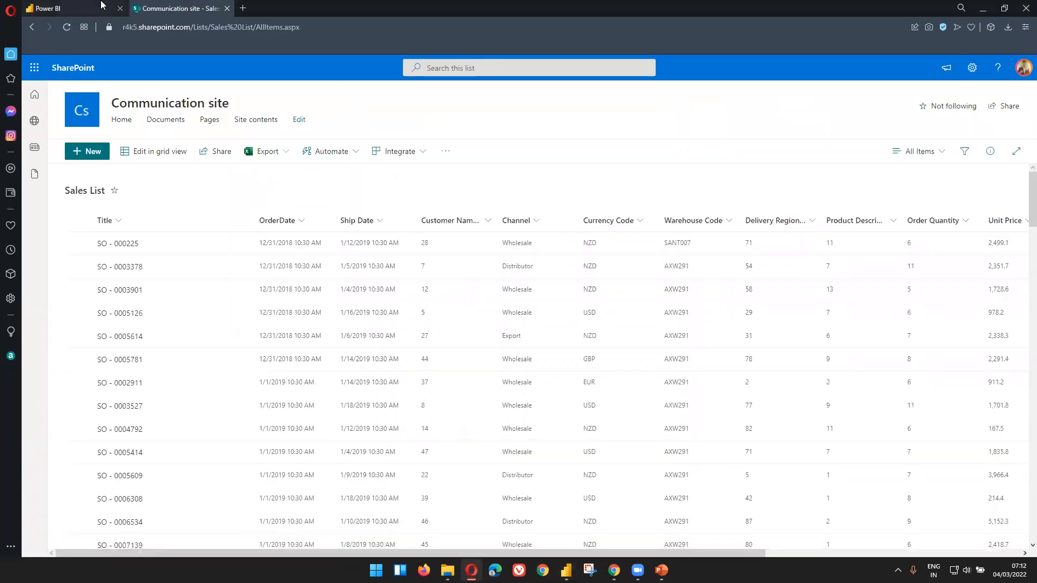
drag(189, 27, 129, 22)
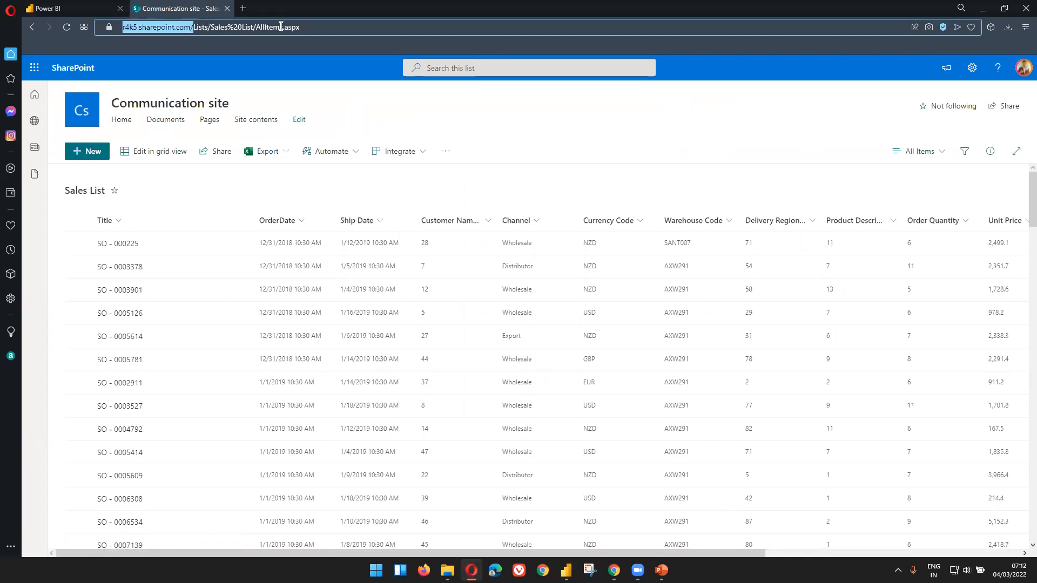
click(266, 123)
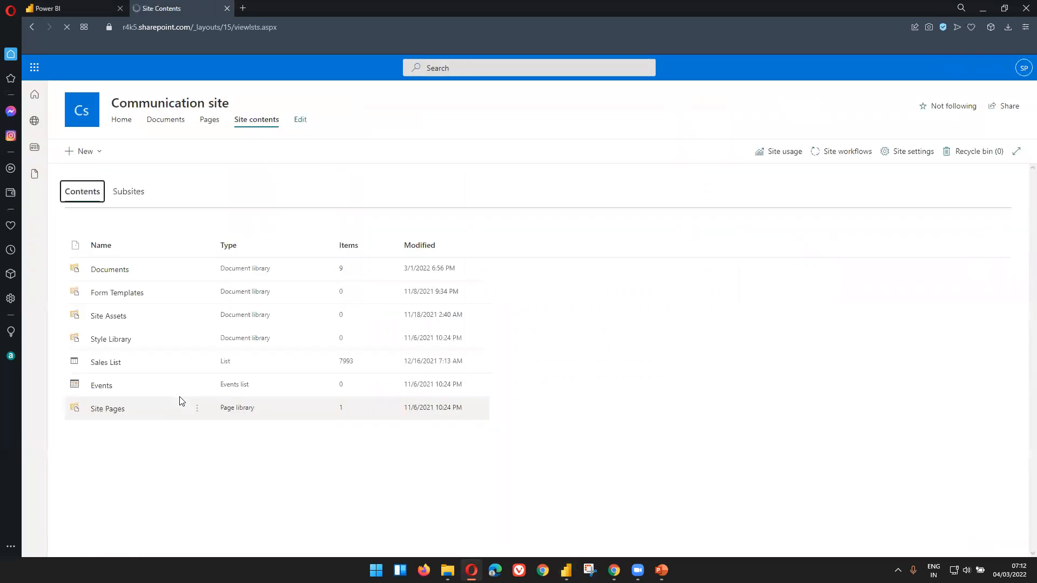
click(111, 366)
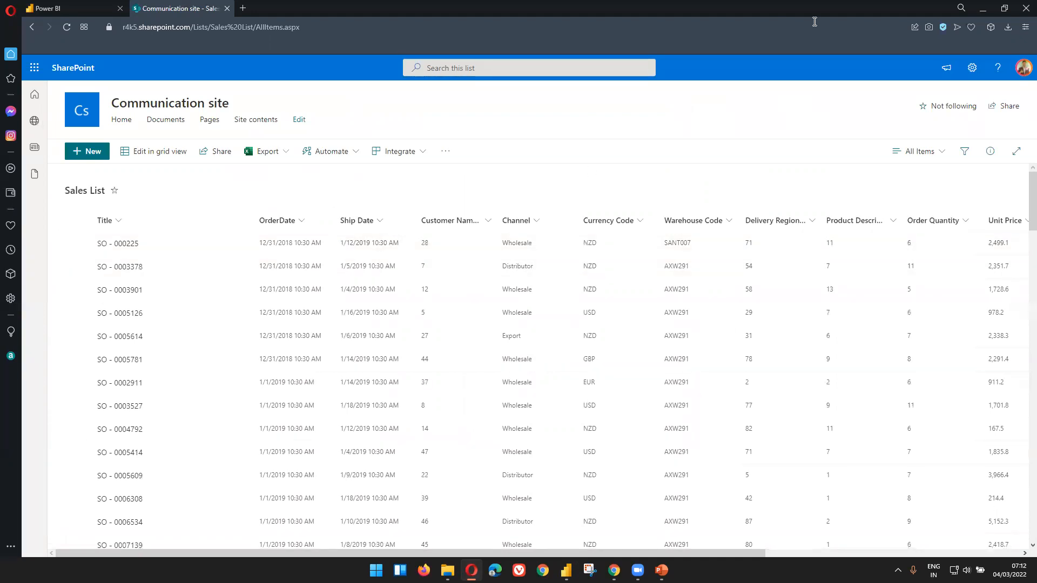
click(983, 7)
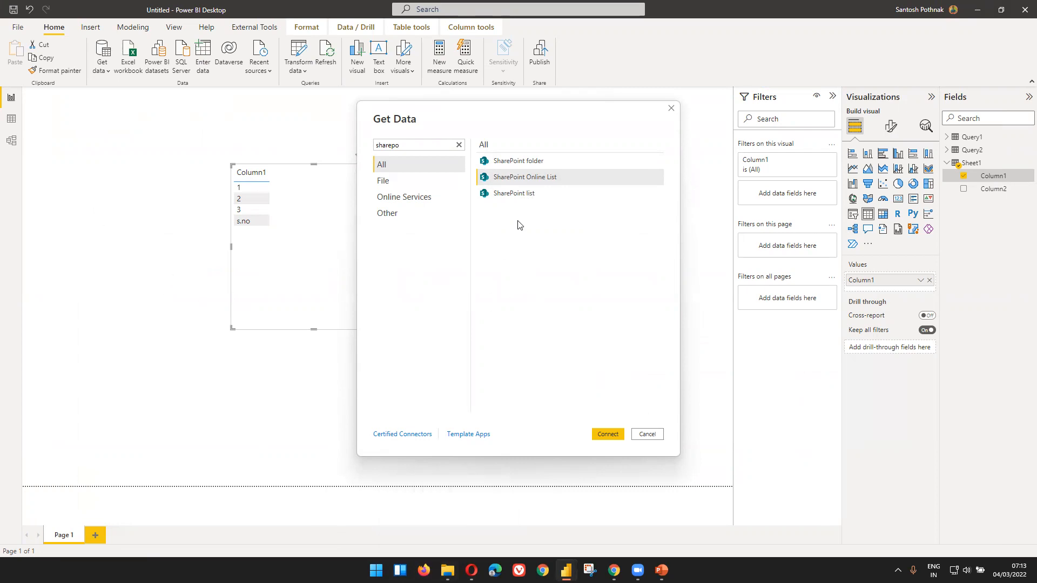
click(543, 179)
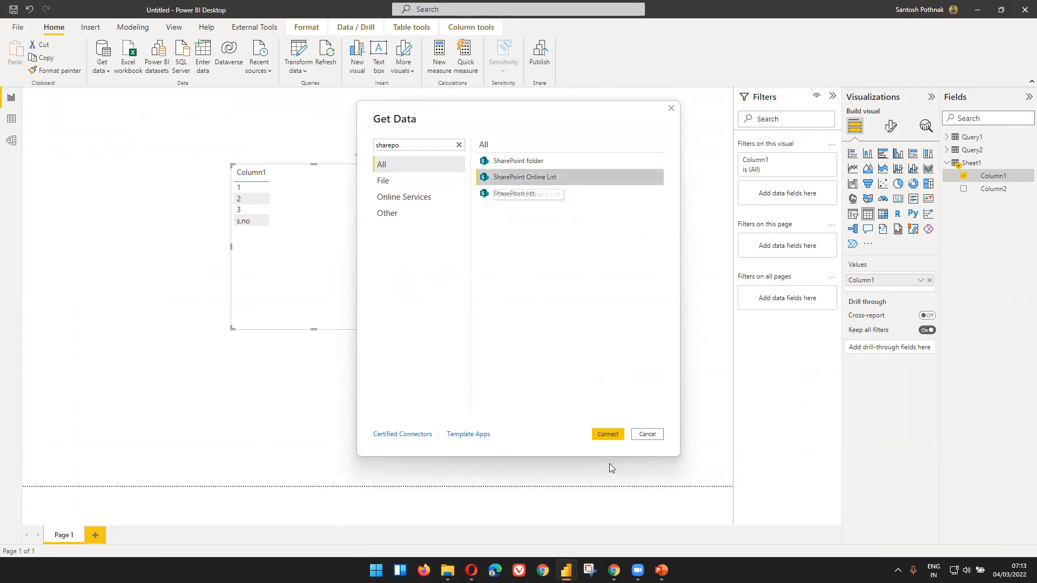
click(606, 435)
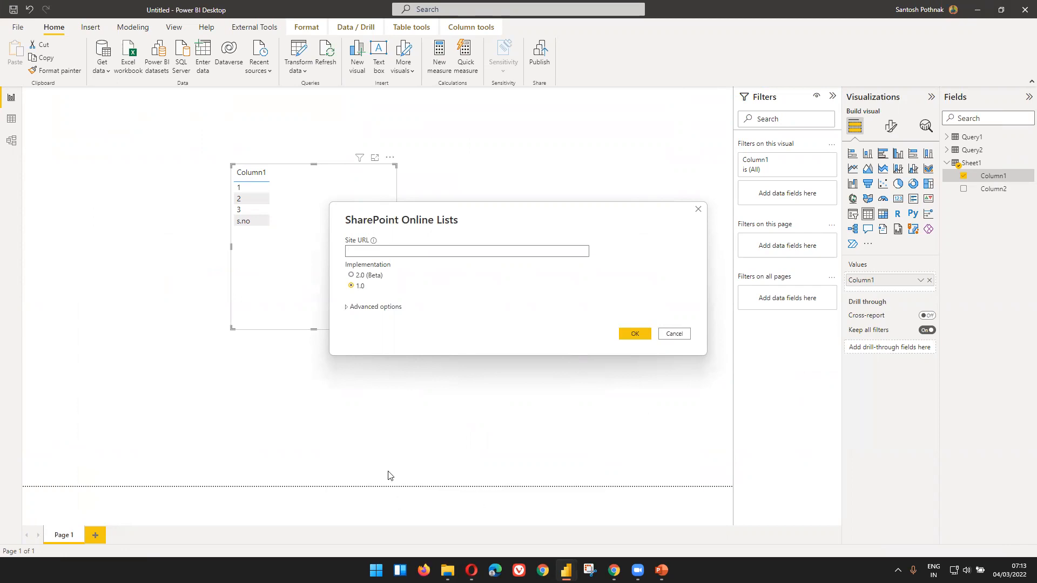
mouse_move(372, 243)
click(471, 569)
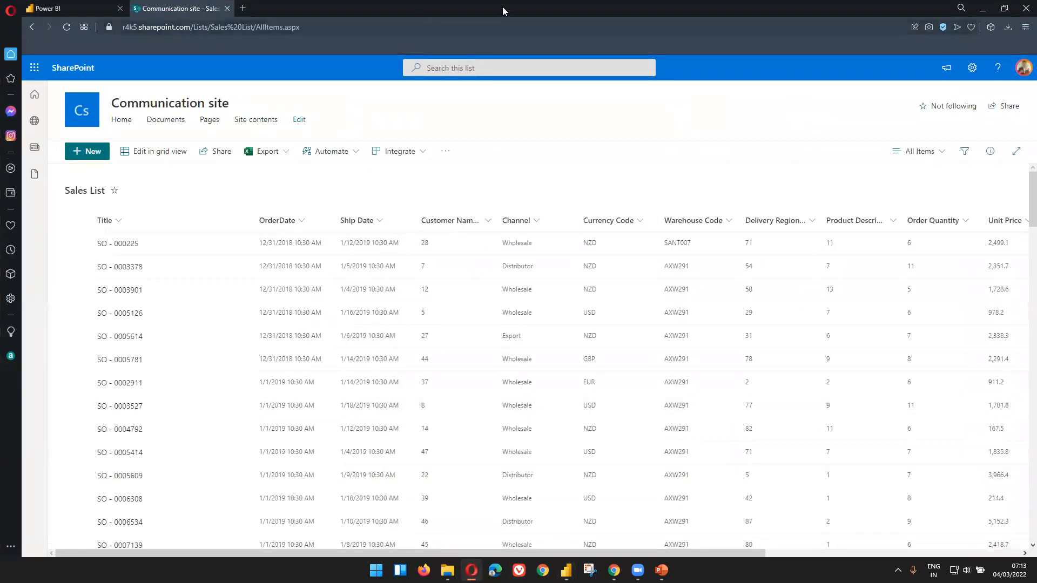
drag(194, 28, 12, 26)
key(ctrl+c)
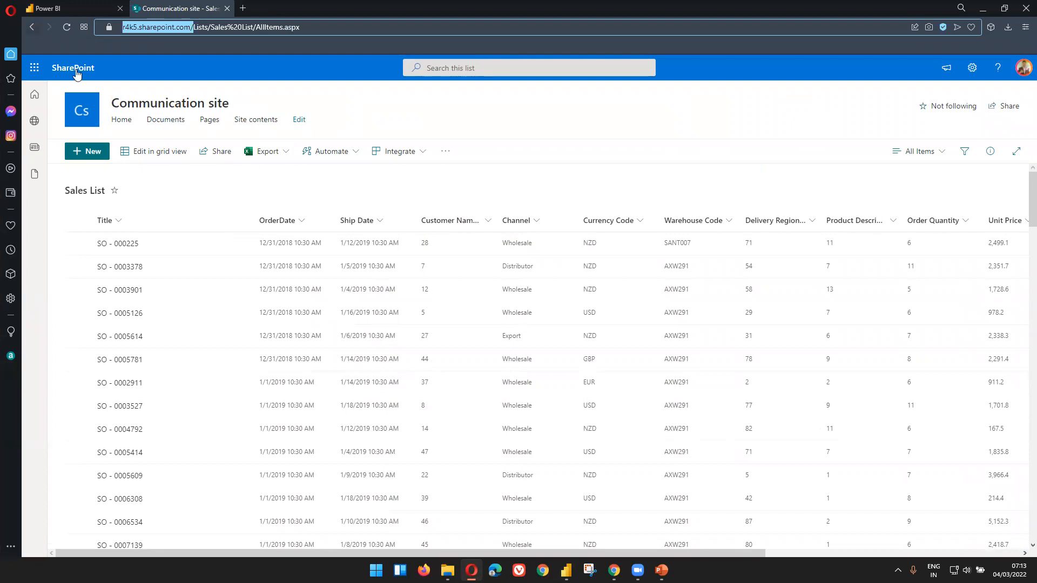
key(alt+Tab)
click(404, 251)
key(ctrl+v)
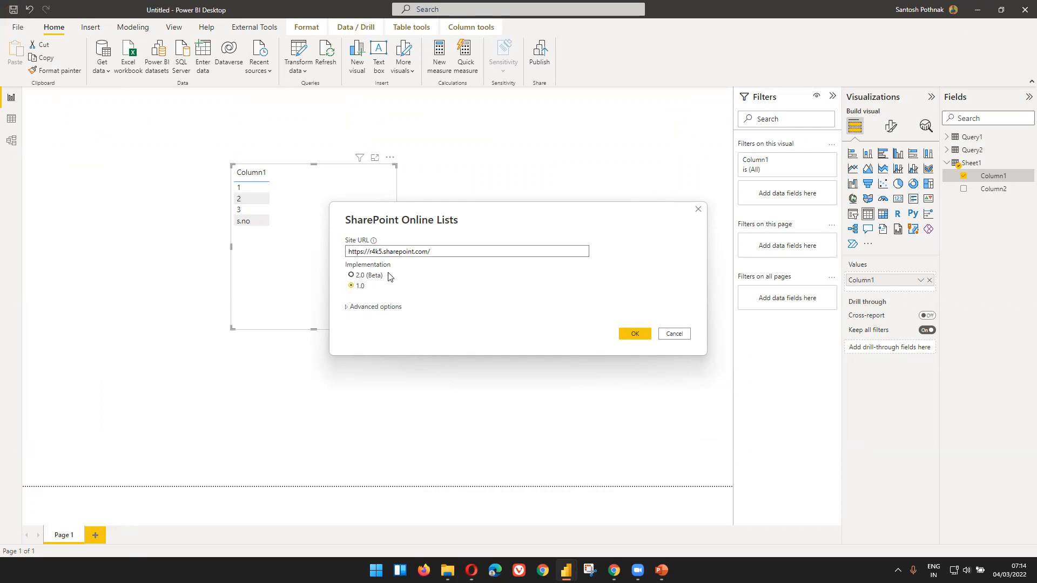
Examine the View Mode choices under the advanced options for implementation 2.0 (Beta), and glance at the Sales List in the browser.
click(344, 308)
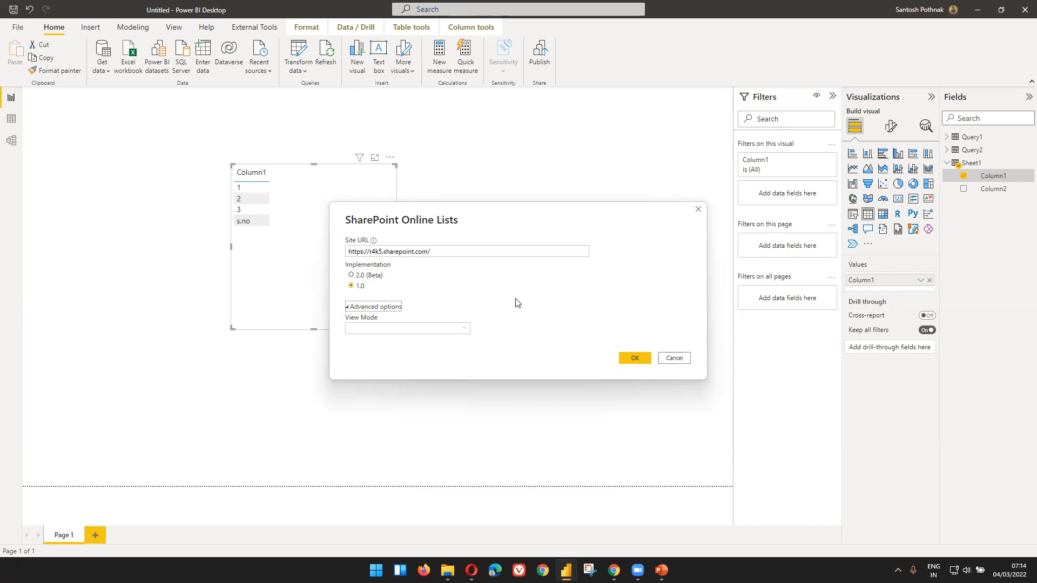
click(357, 276)
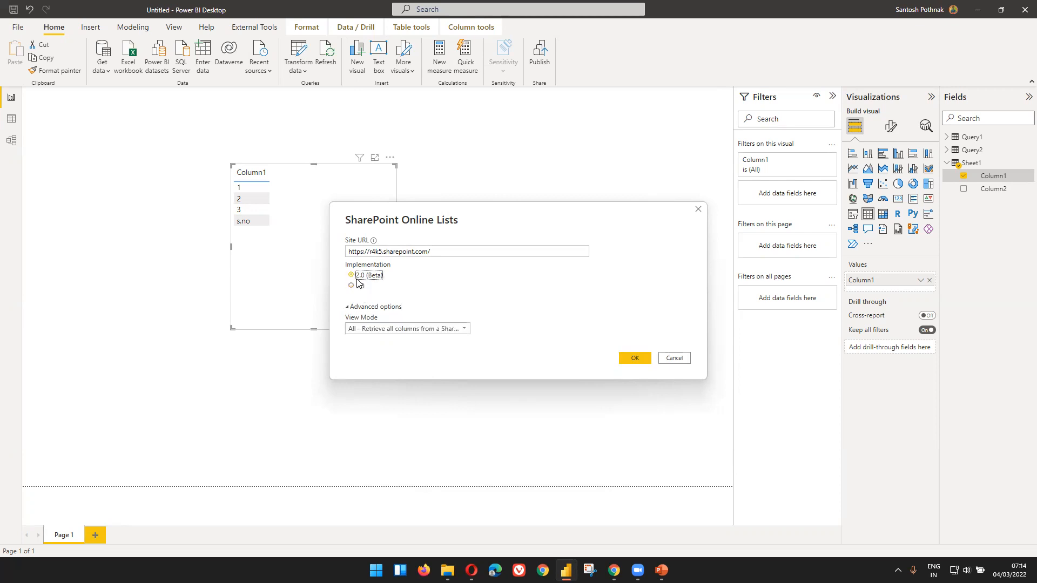
click(359, 286)
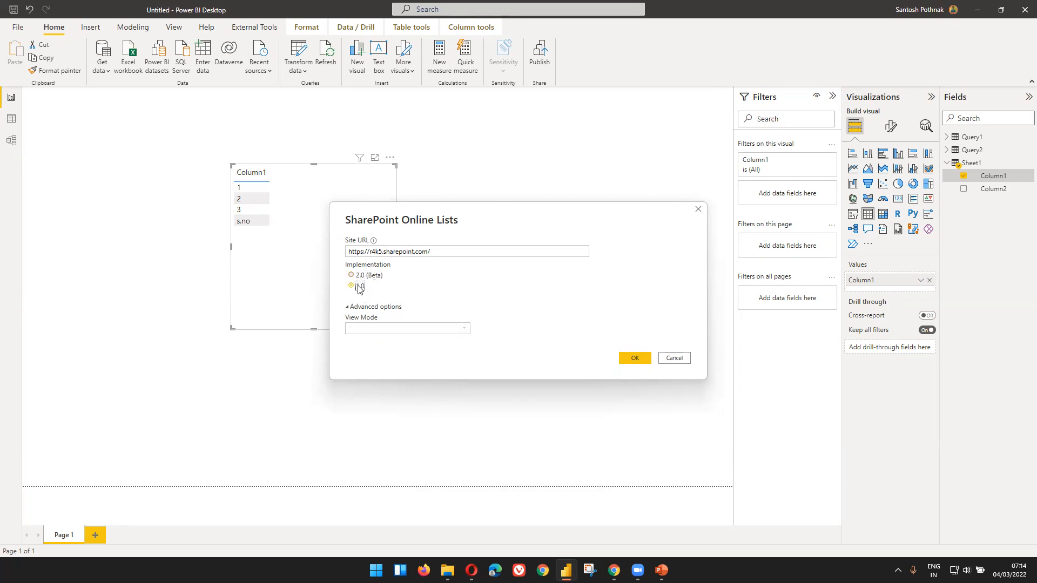
click(359, 277)
click(367, 329)
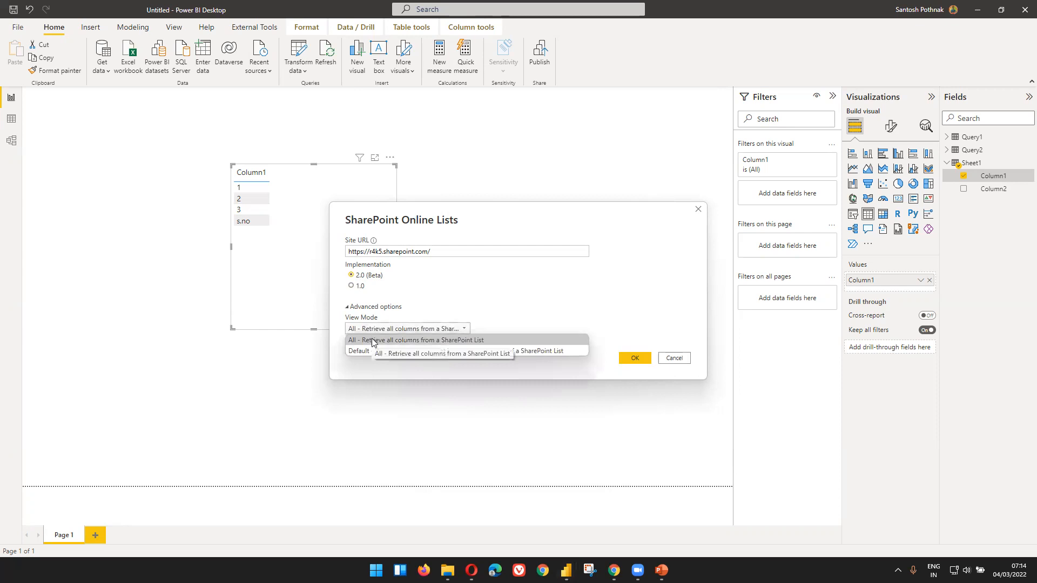
click(540, 300)
click(443, 330)
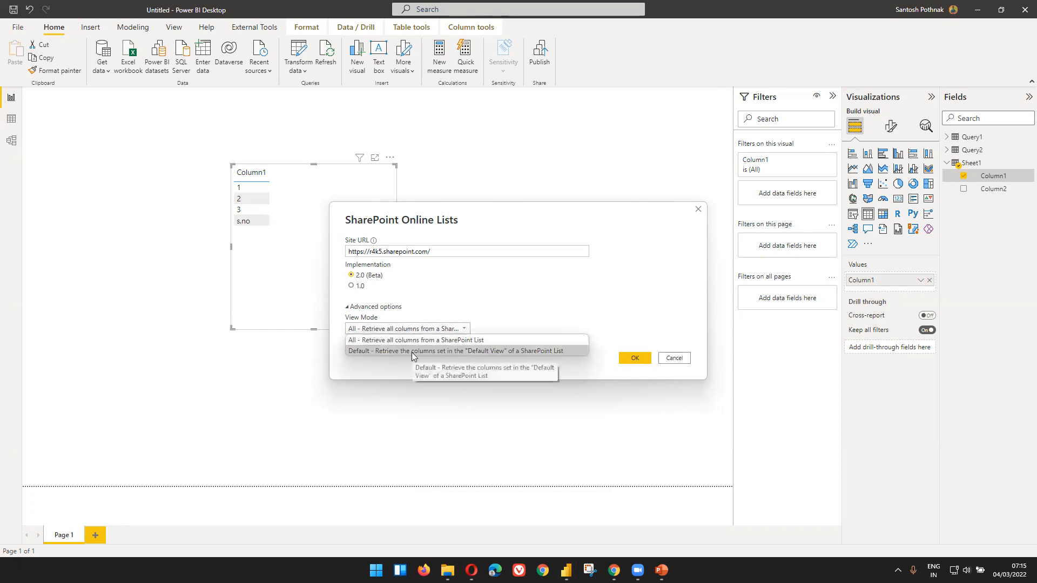
click(502, 294)
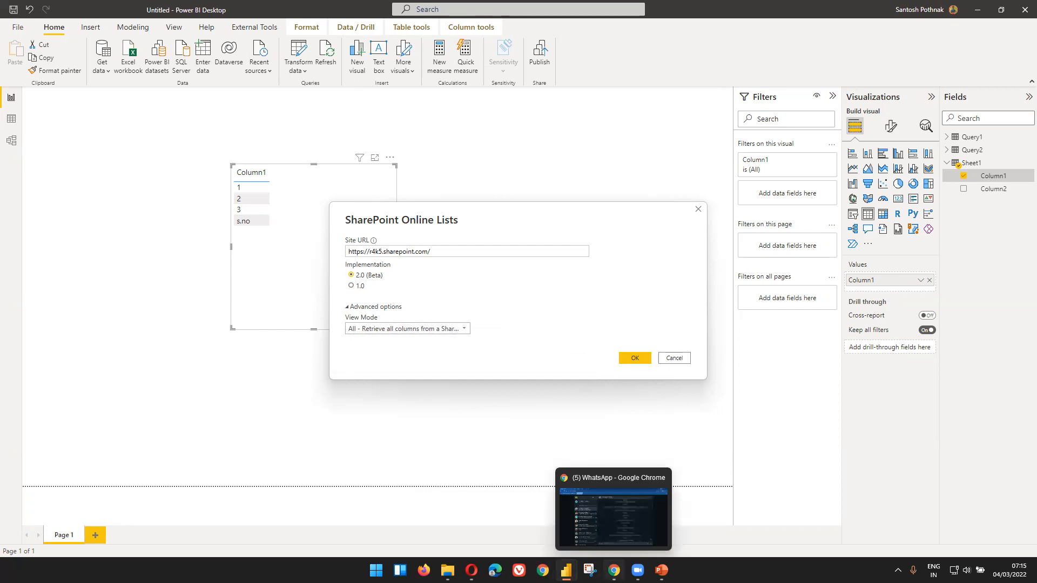
click(472, 570)
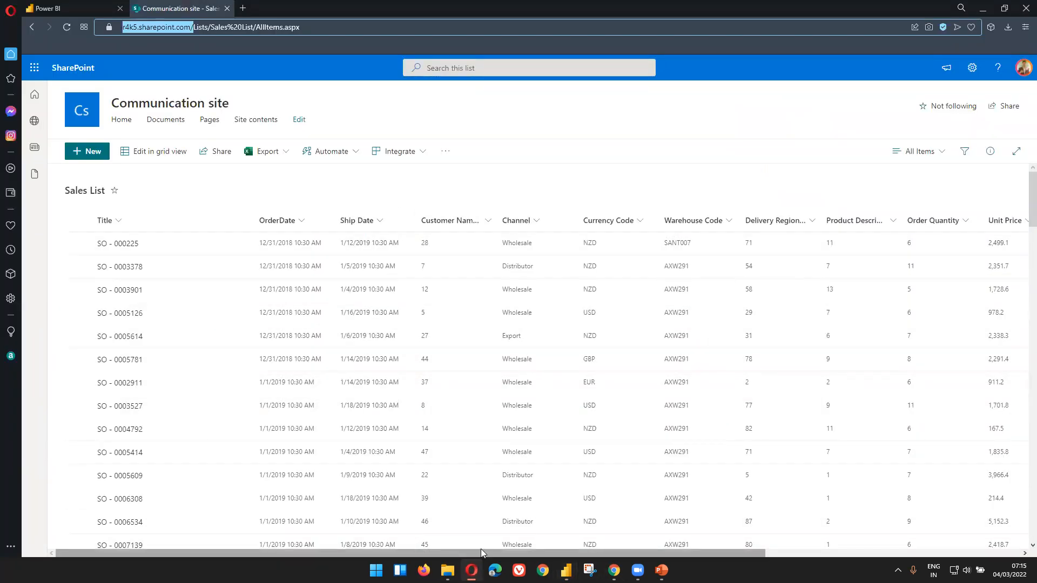
click(983, 8)
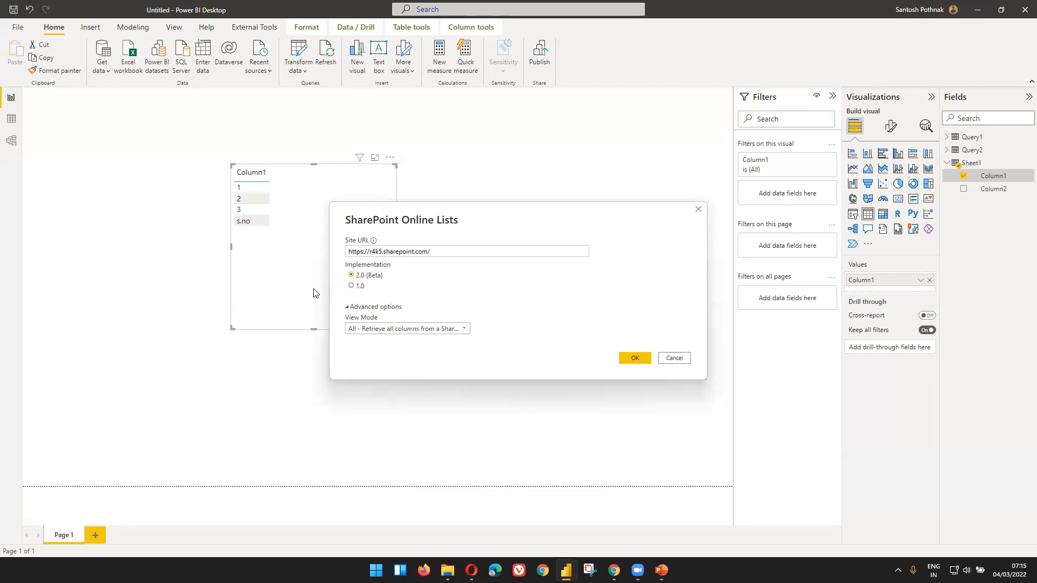
Set the SharePoint list implementation to 1.0 and confirm the connection to load the site's lists in the Navigator.
click(358, 287)
click(629, 358)
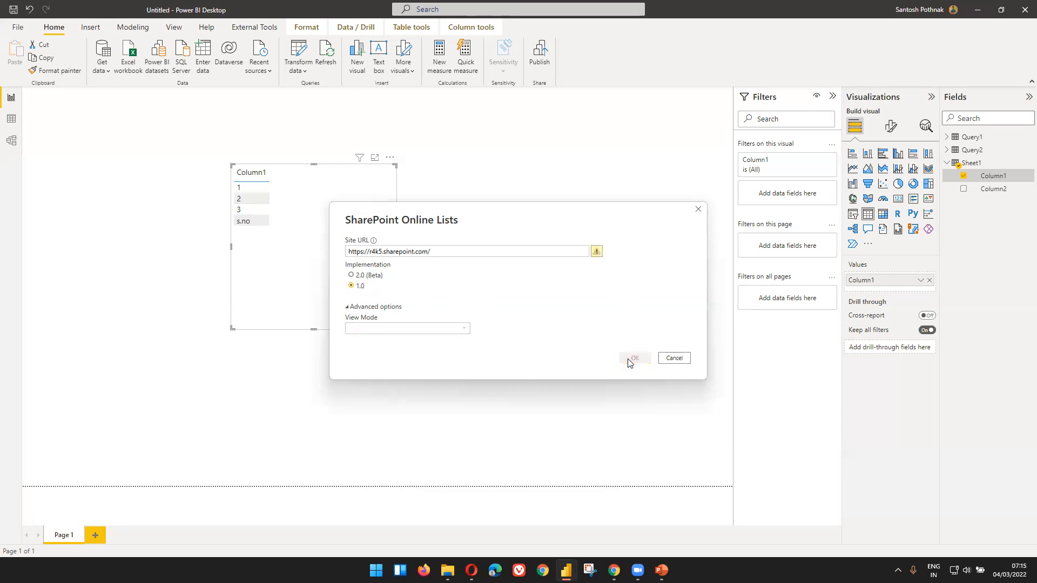
click(572, 252)
click(637, 358)
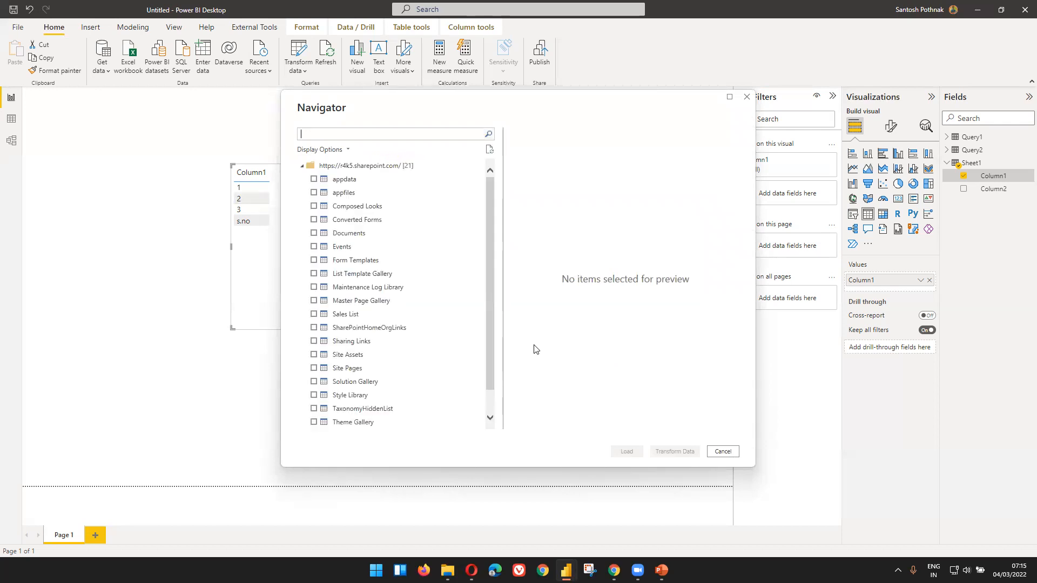
Look through the SharePoint site's lists in the Navigator and preview the appdata and appfiles tables.
scroll(427, 331, down, 1)
scroll(416, 335, up, 1)
scroll(456, 351, down, 1)
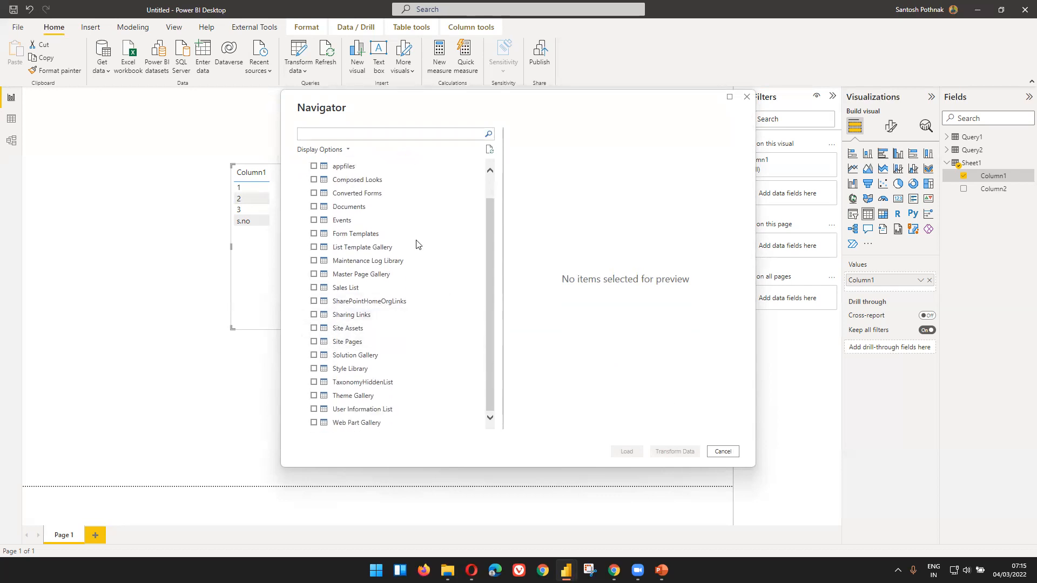
scroll(416, 244, up, 1)
click(338, 183)
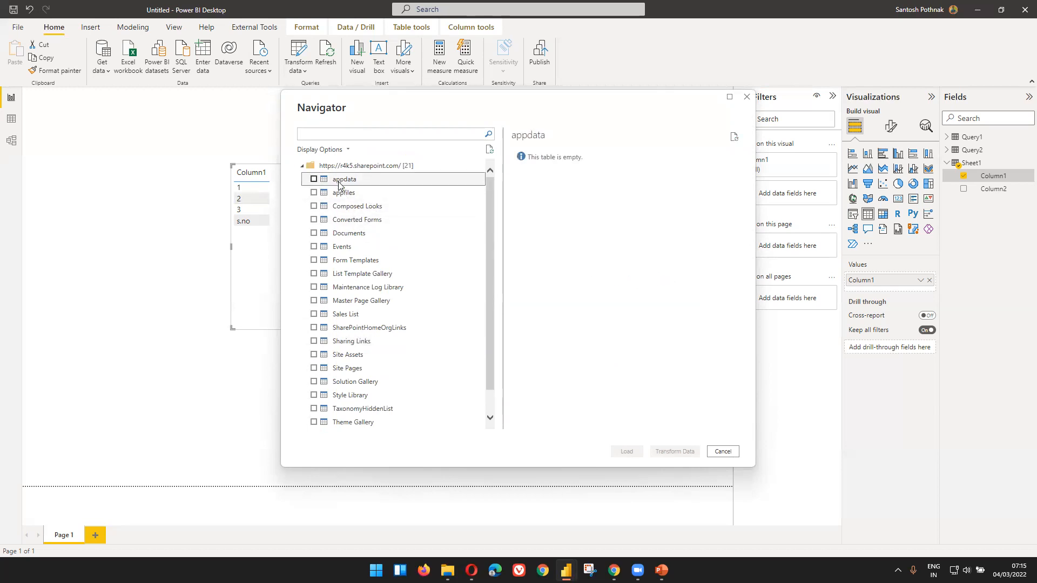
click(385, 197)
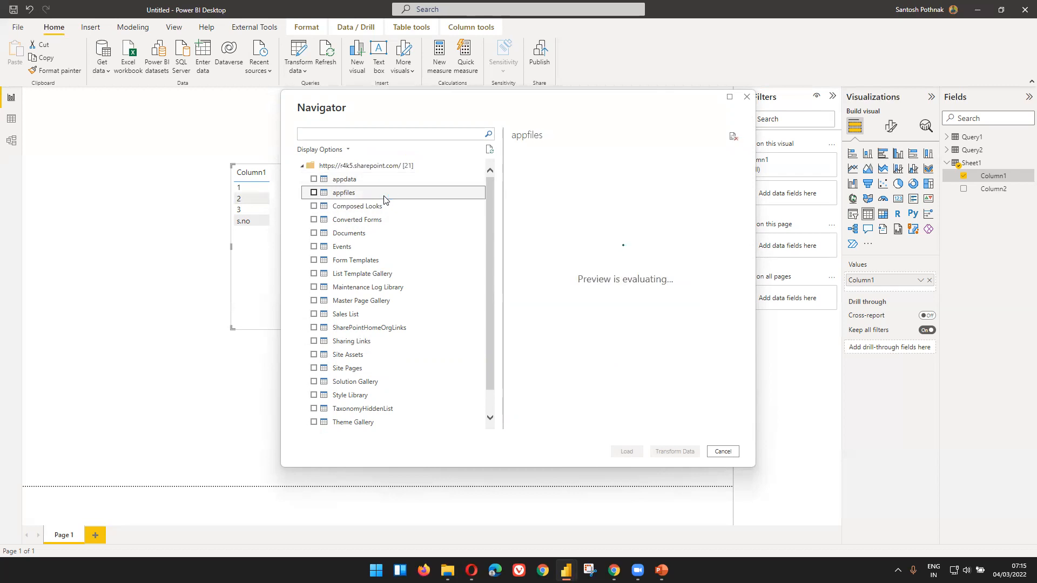
scroll(361, 395, down, 1)
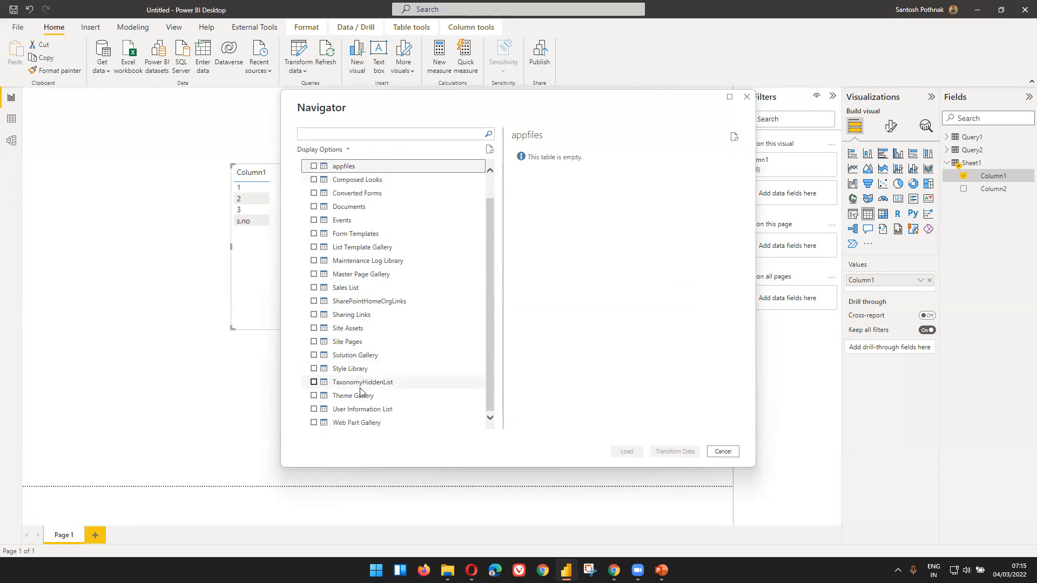
Preview other site lists, including User Information List, Web Part Gallery, Site Assets, Master Page Gallery and List Template Gallery.
click(359, 412)
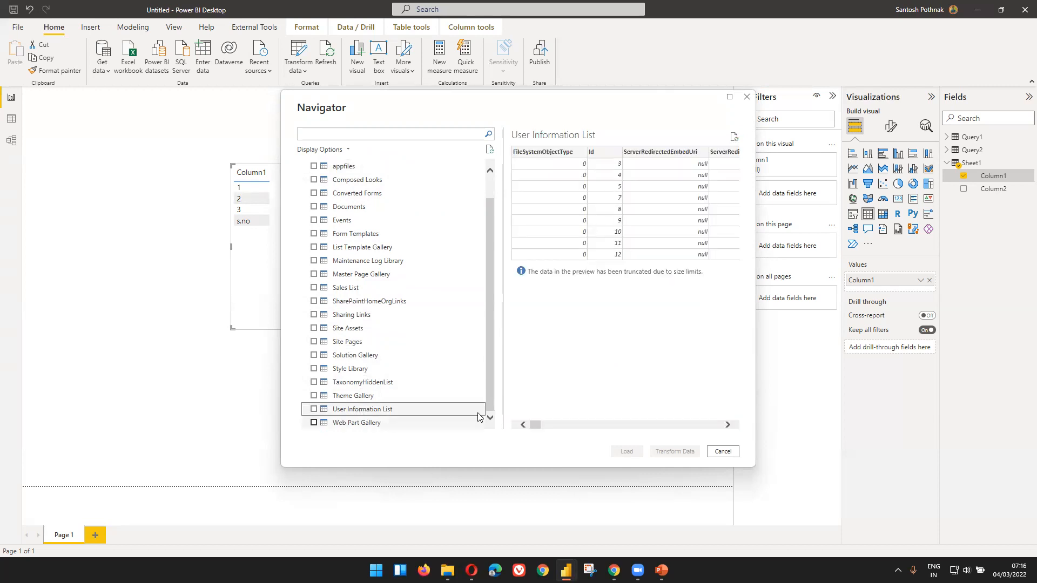
drag(538, 425, 428, 435)
click(393, 427)
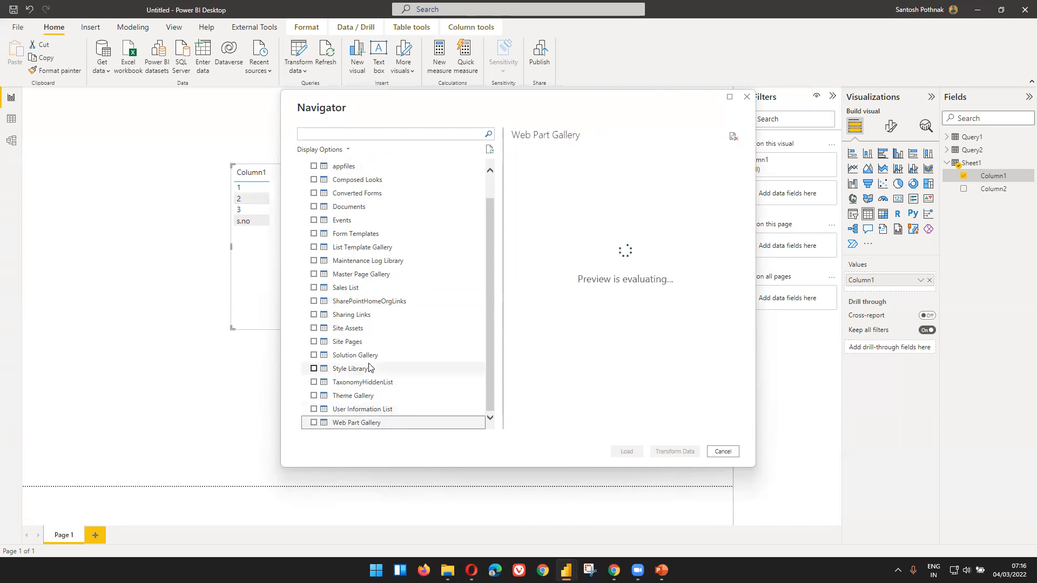
click(371, 344)
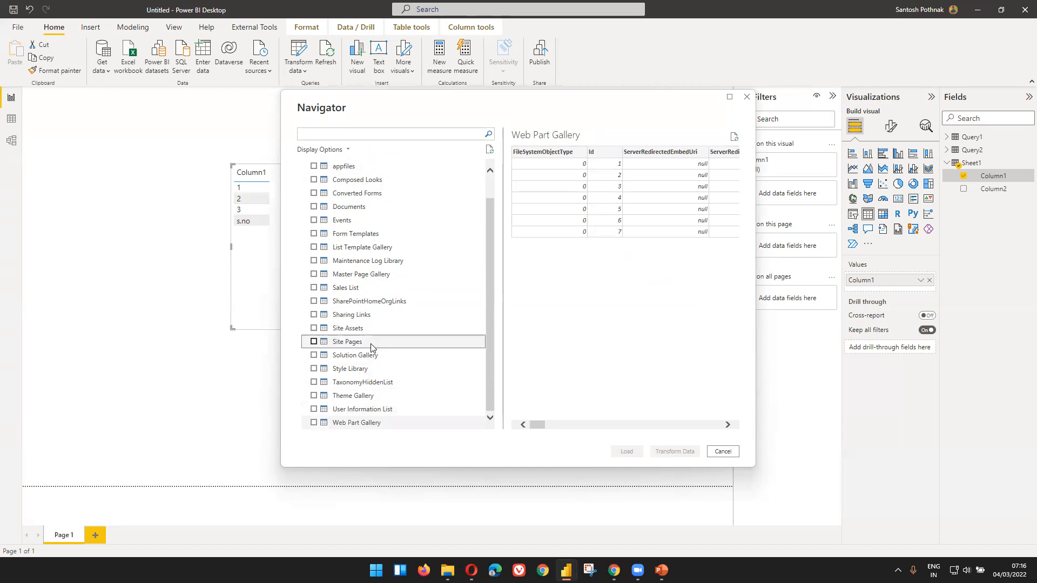
click(369, 329)
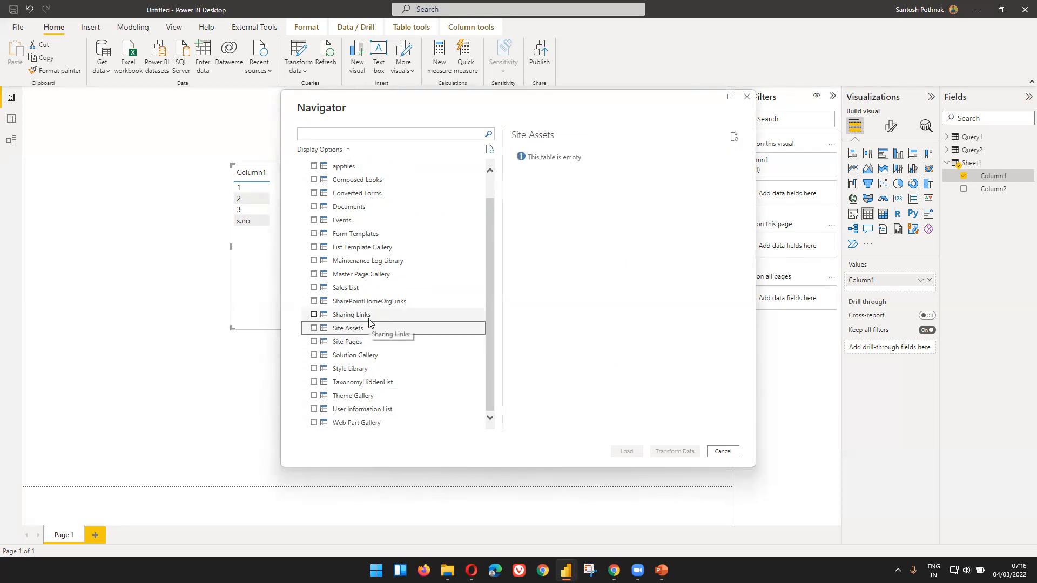
click(370, 315)
click(367, 275)
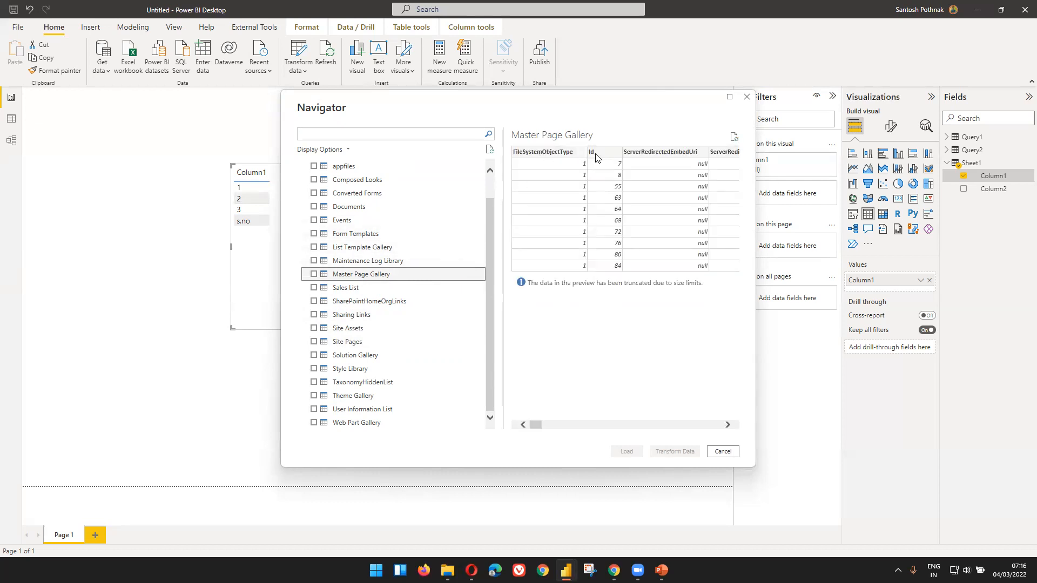
click(416, 243)
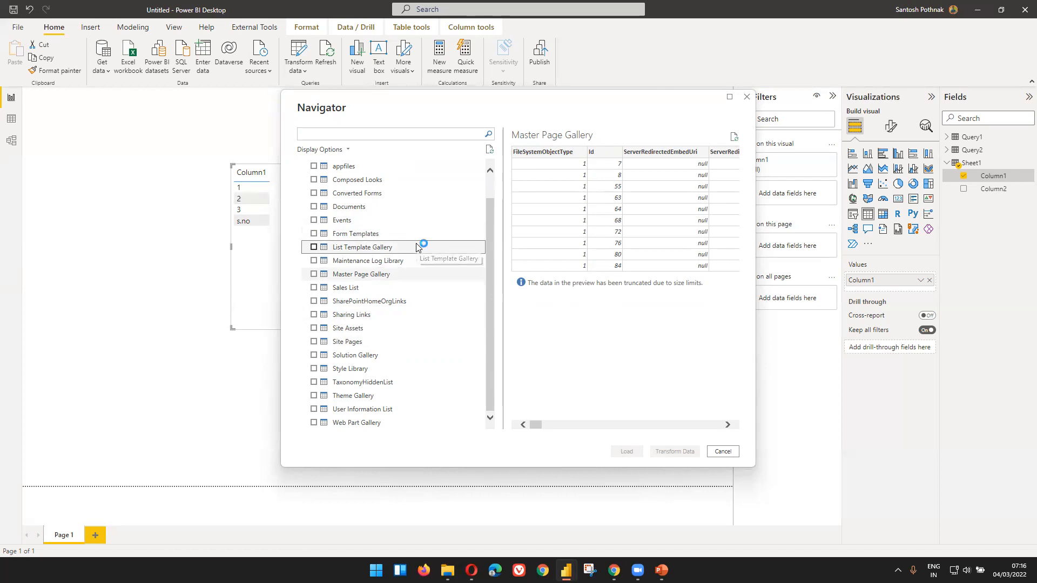
scroll(424, 238, up, 1)
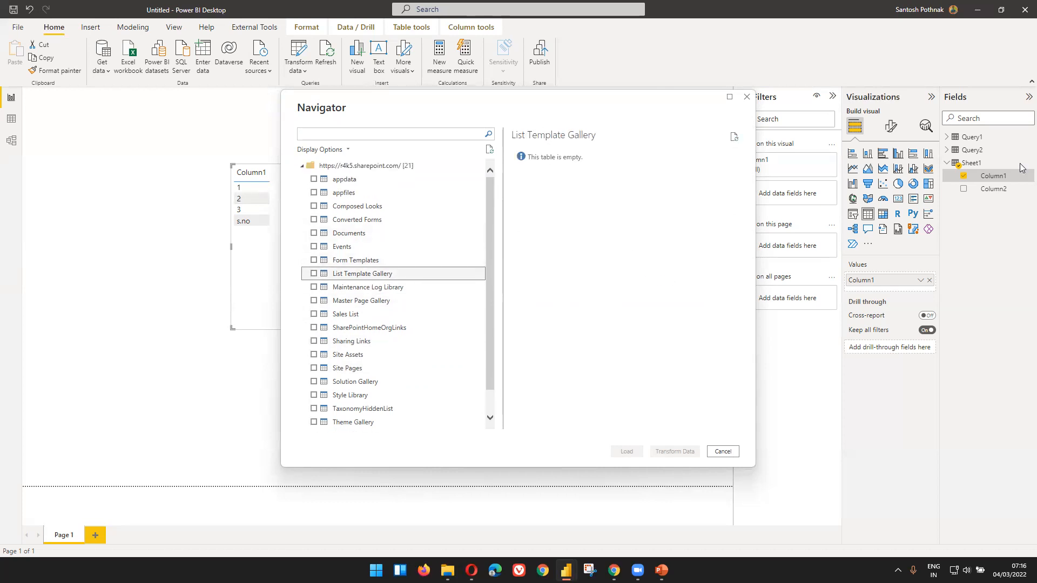
scroll(461, 301, down, 1)
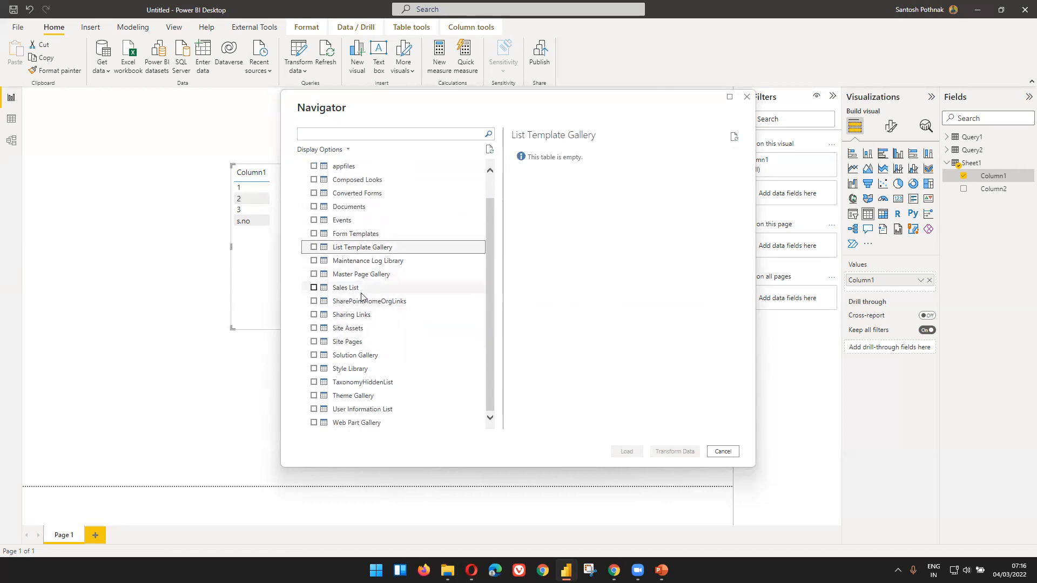
Preview the Sales List and examine its columns from the first through to the last.
click(342, 289)
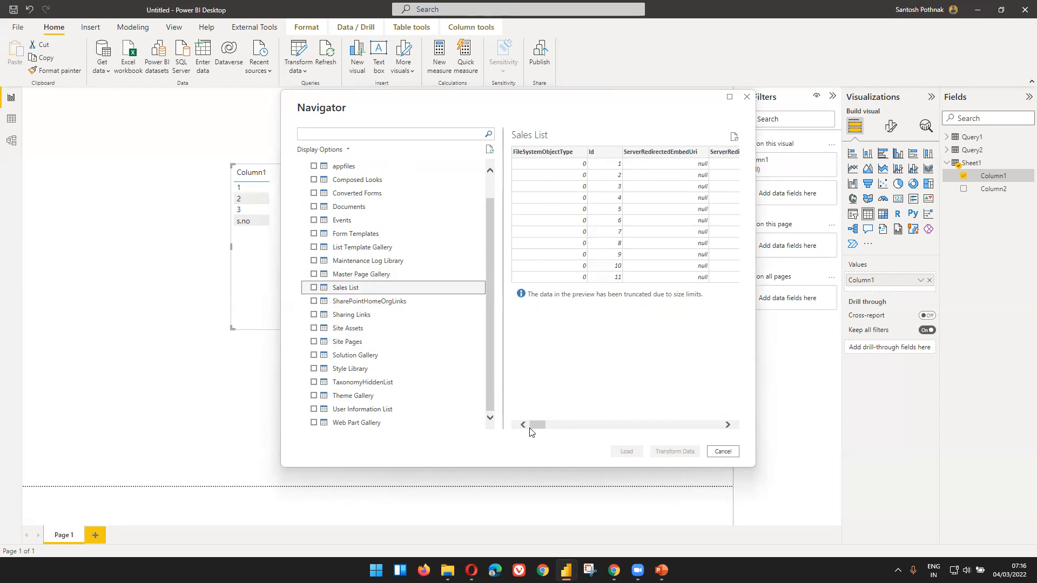
drag(535, 429, 571, 432)
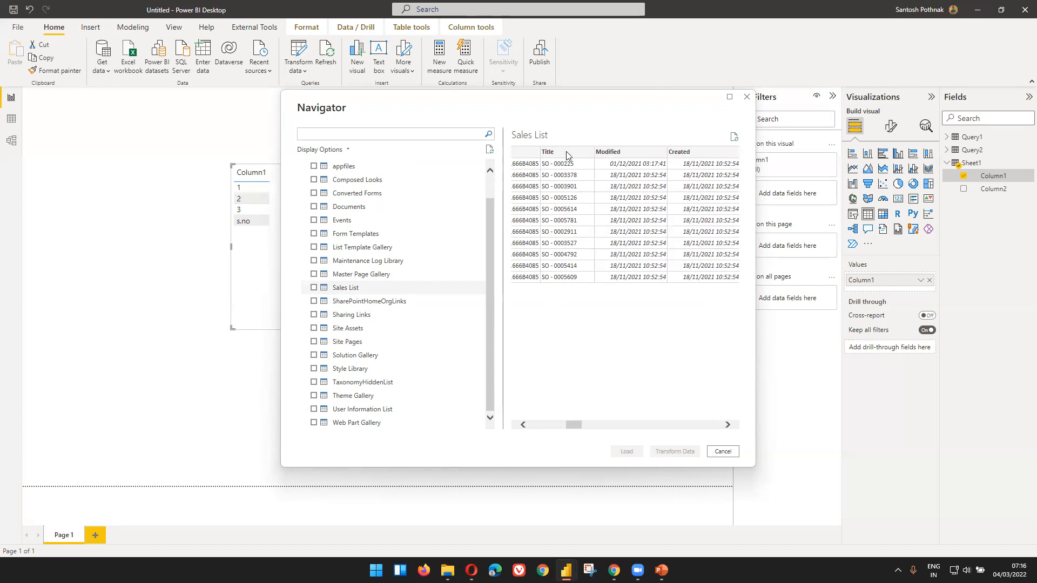
drag(571, 426, 624, 427)
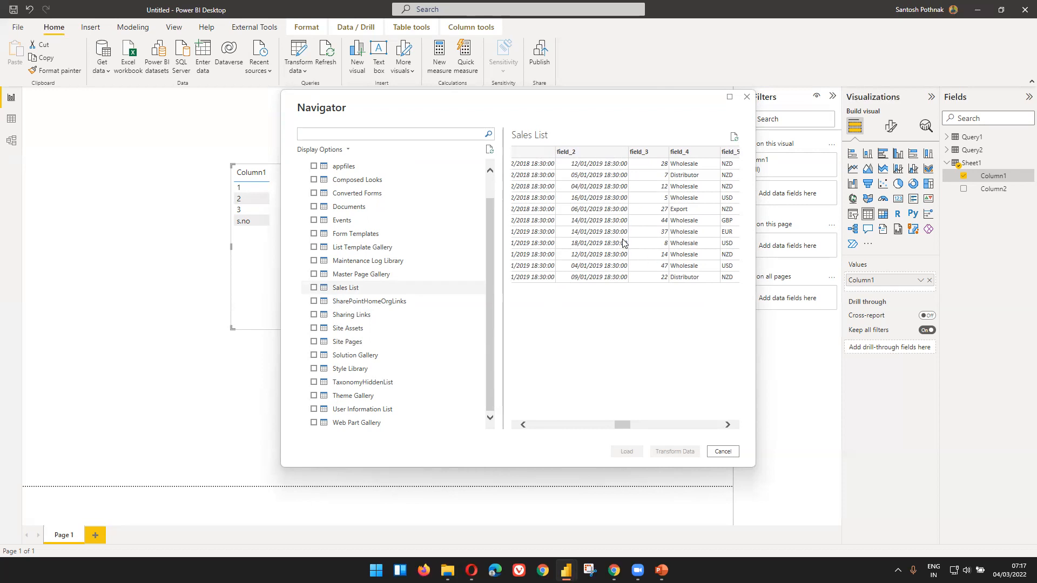
drag(621, 424, 714, 429)
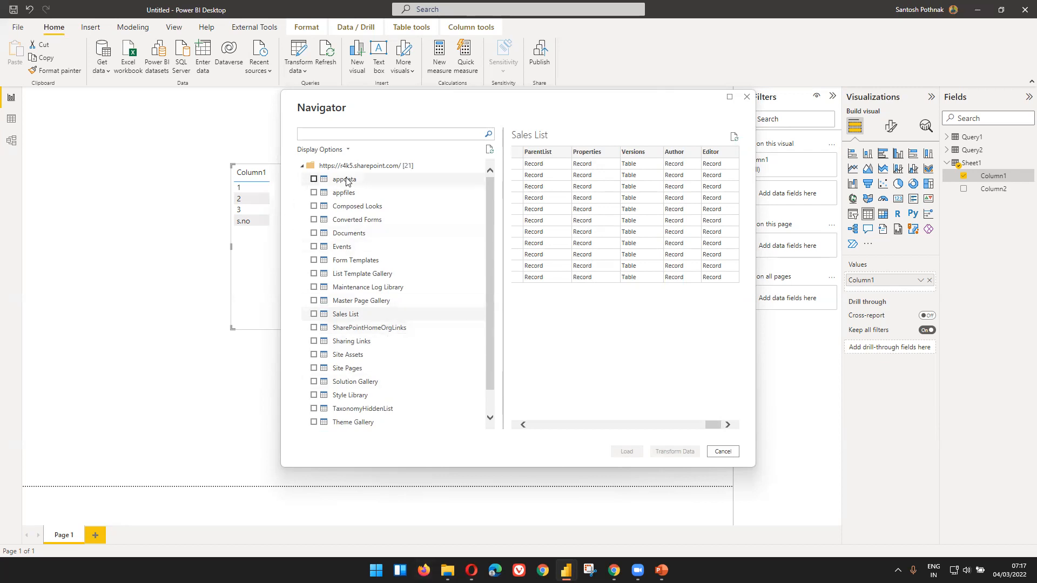
Glance at the Composed Looks preview, then select only the Sales List table and load it into the report.
scroll(346, 367, down, 1)
scroll(345, 366, up, 1)
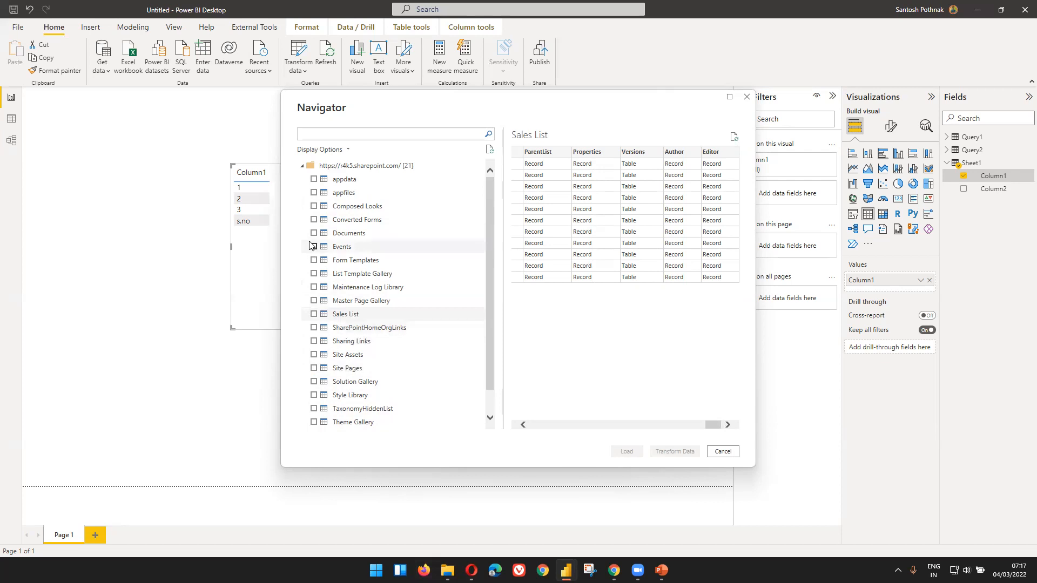
click(371, 207)
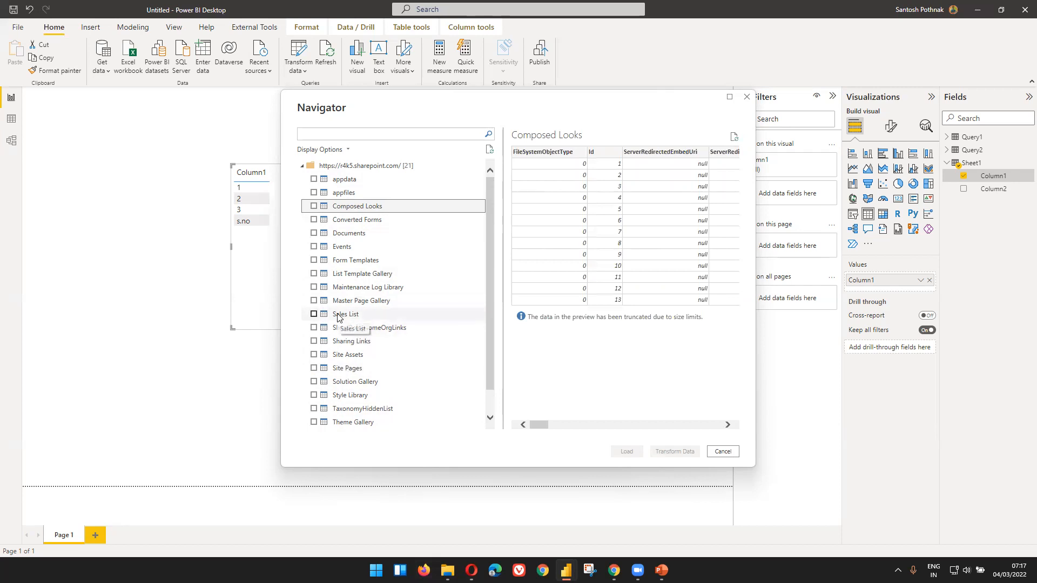
click(313, 315)
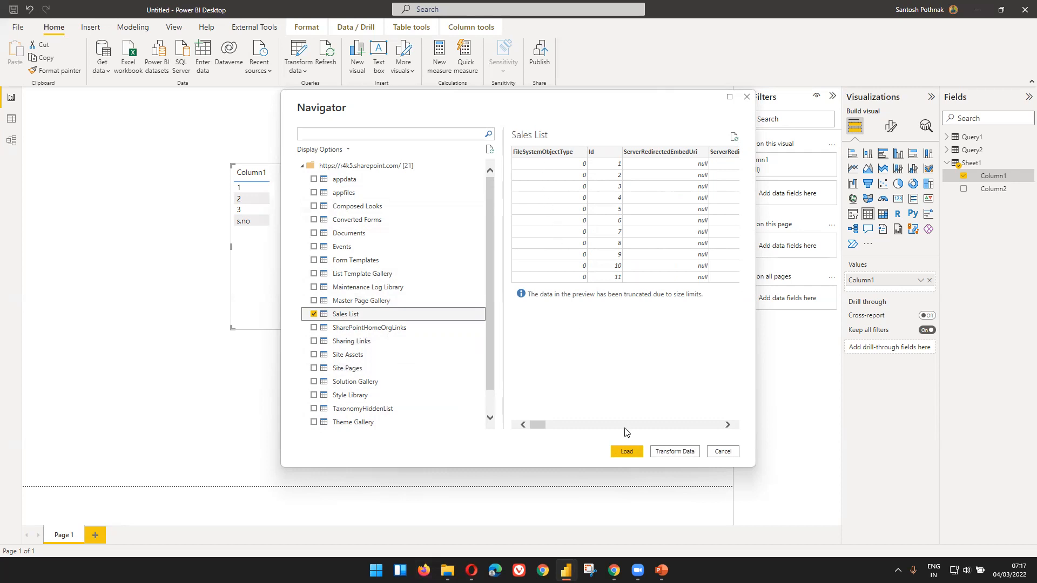
click(631, 451)
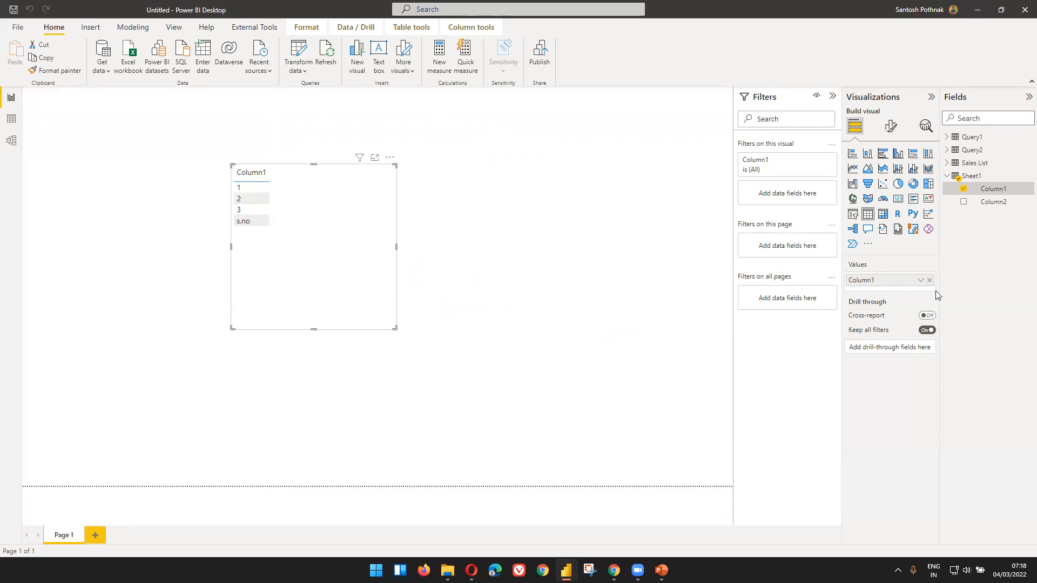
Display the loaded Sales List table in Data view.
click(967, 165)
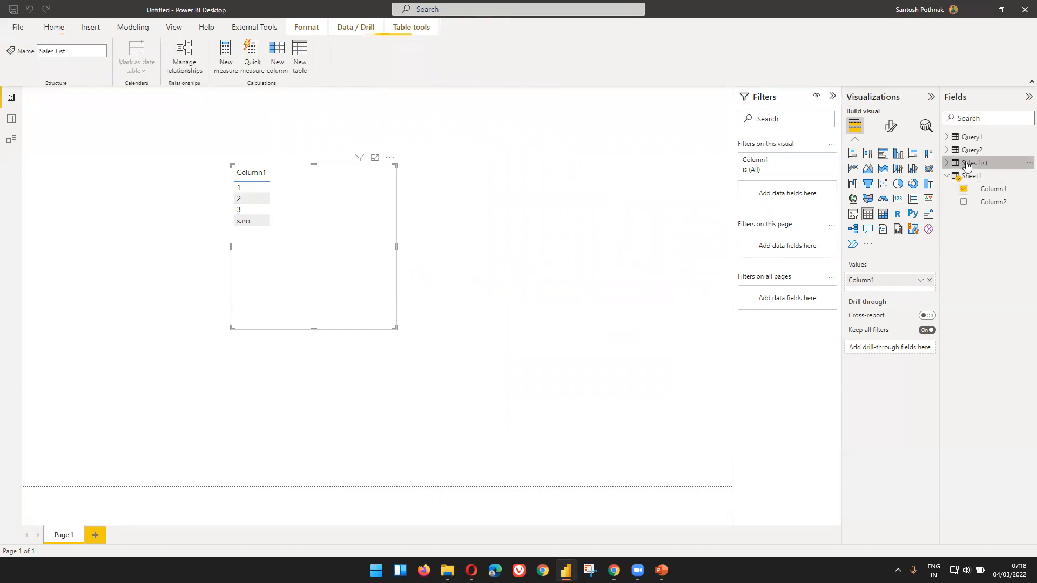
click(13, 123)
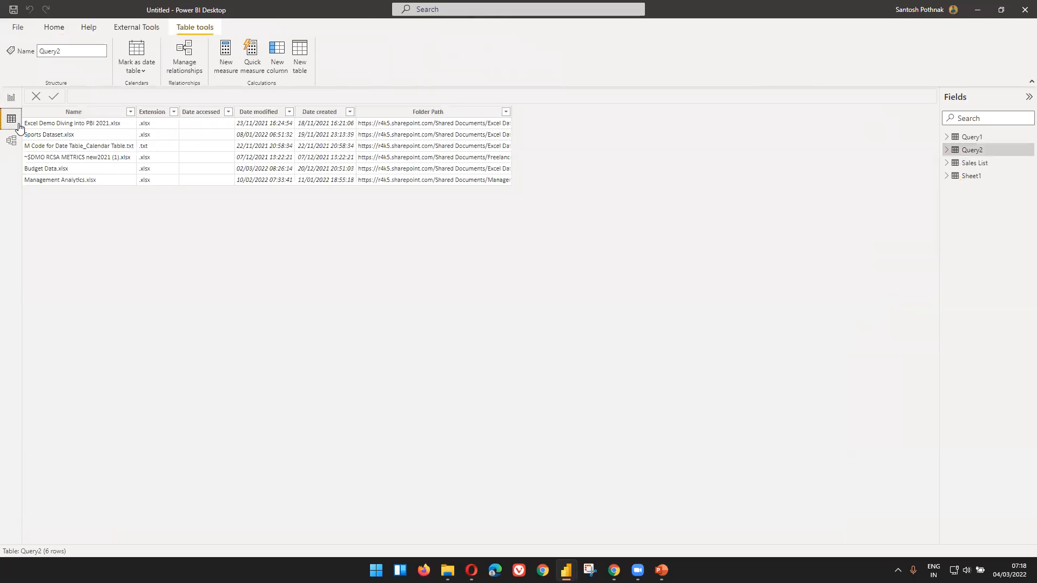
click(981, 164)
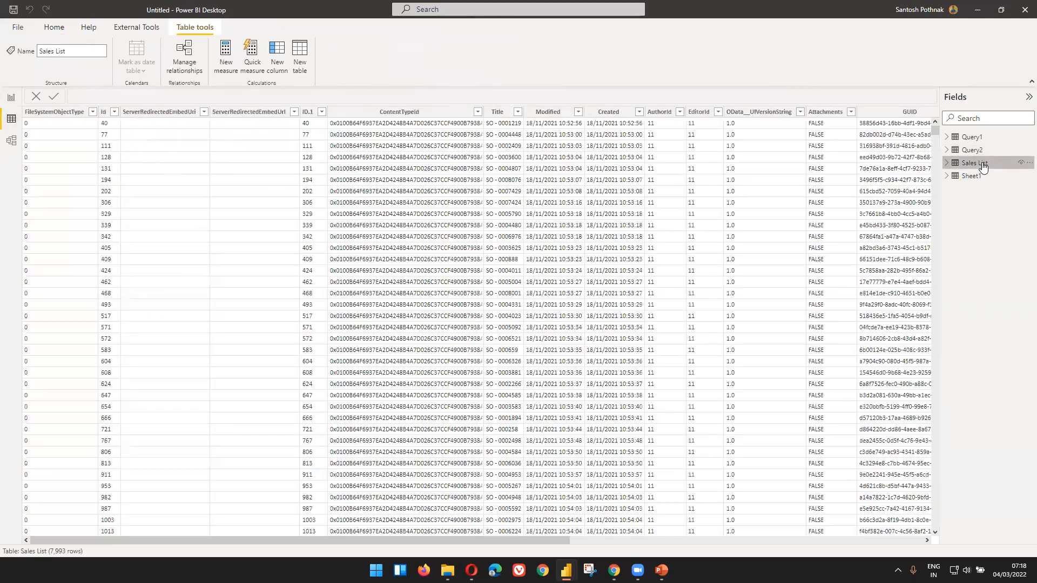
Examine the Sales List columns, including FileSystemObjectType, ServerRedirectedEmbedUrl, Title, Modified, Created and the numbered field columns.
click(51, 112)
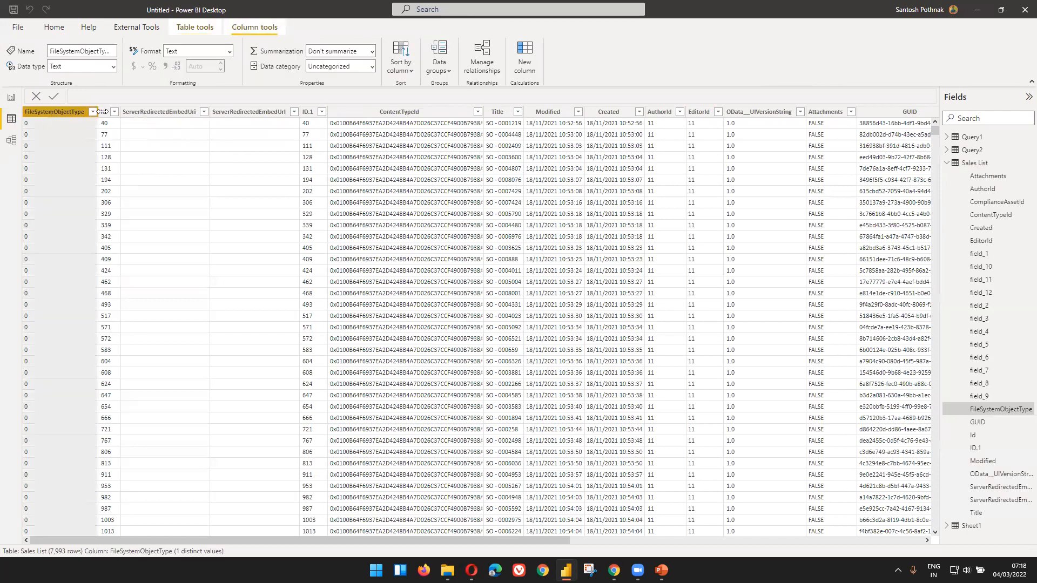
click(251, 111)
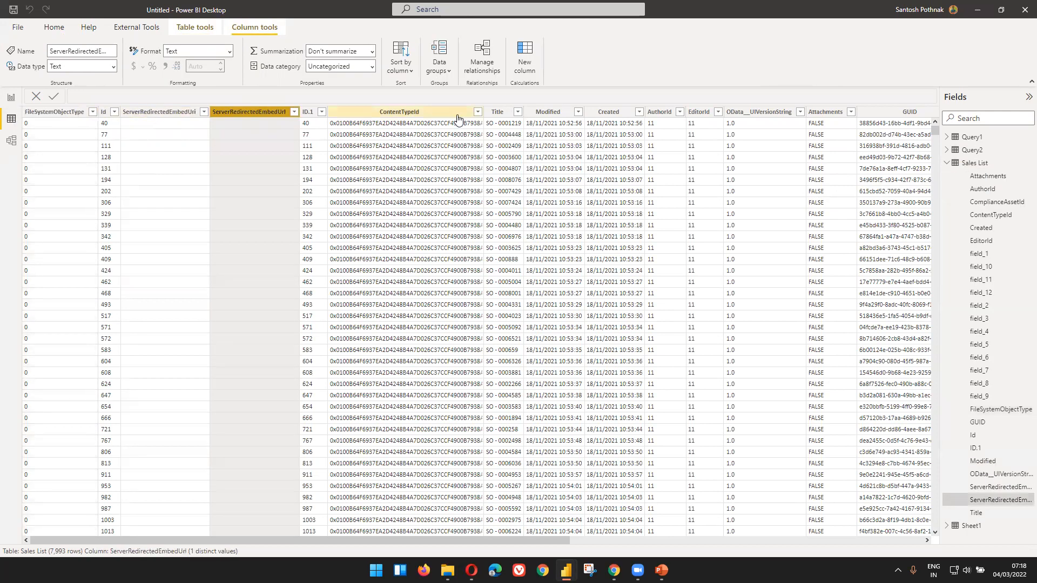
click(503, 113)
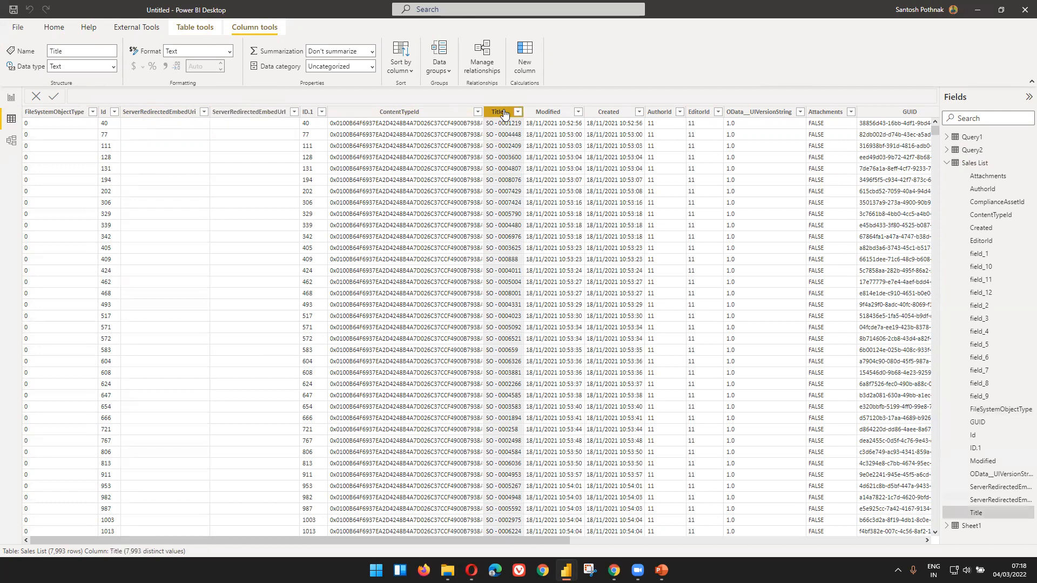
click(548, 112)
click(610, 112)
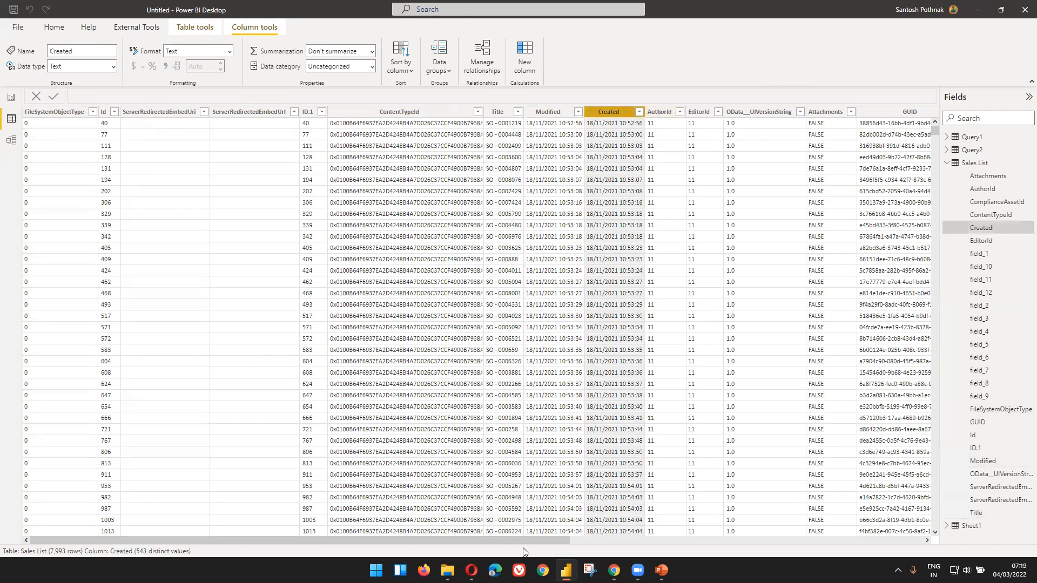
drag(514, 541, 836, 542)
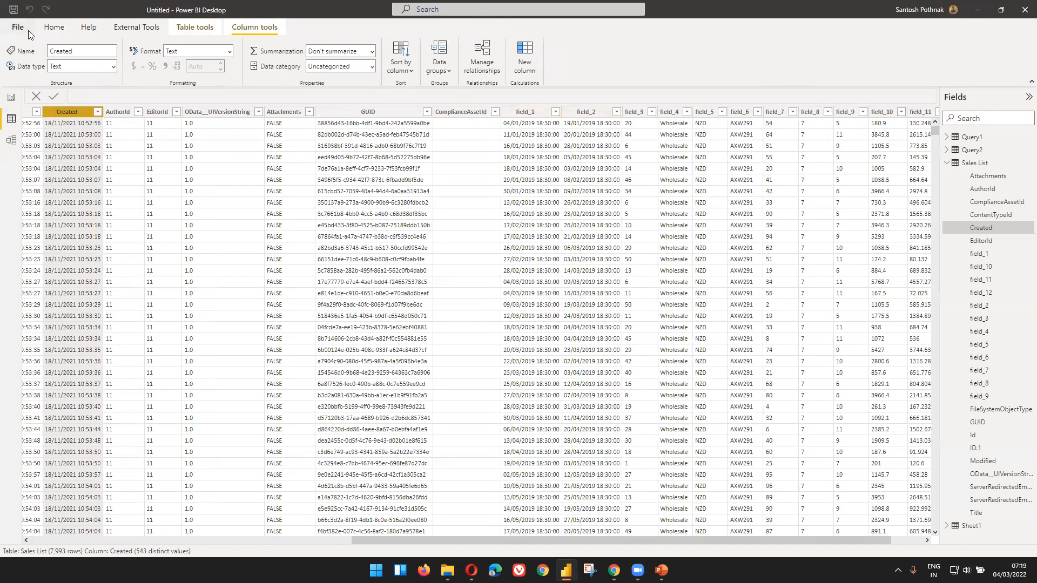
click(54, 27)
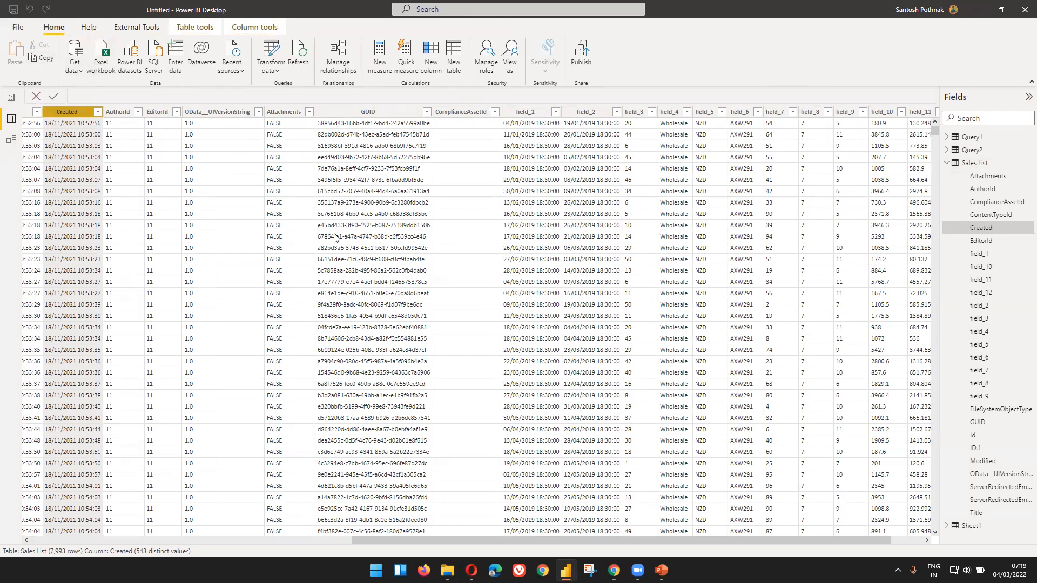
drag(417, 539, 50, 545)
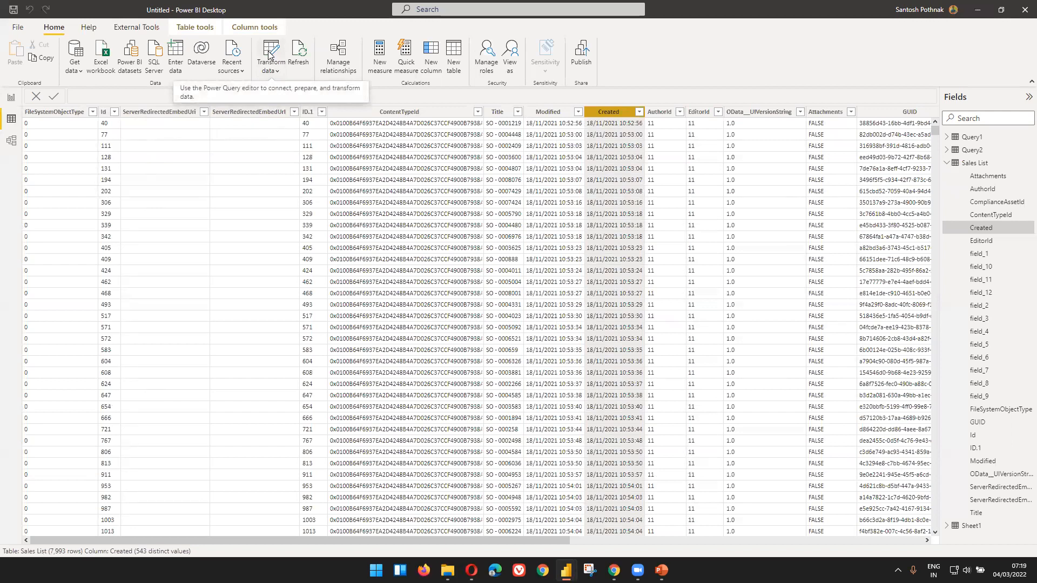
Compare the Report and Data views, then open the Power Query Editor from Data view and maximize its window.
click(11, 99)
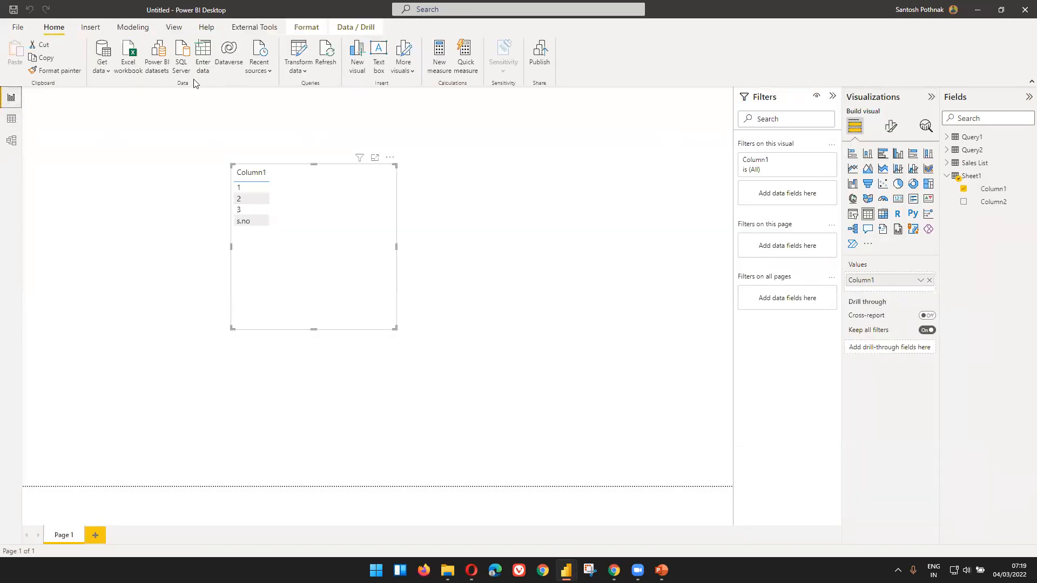
click(11, 119)
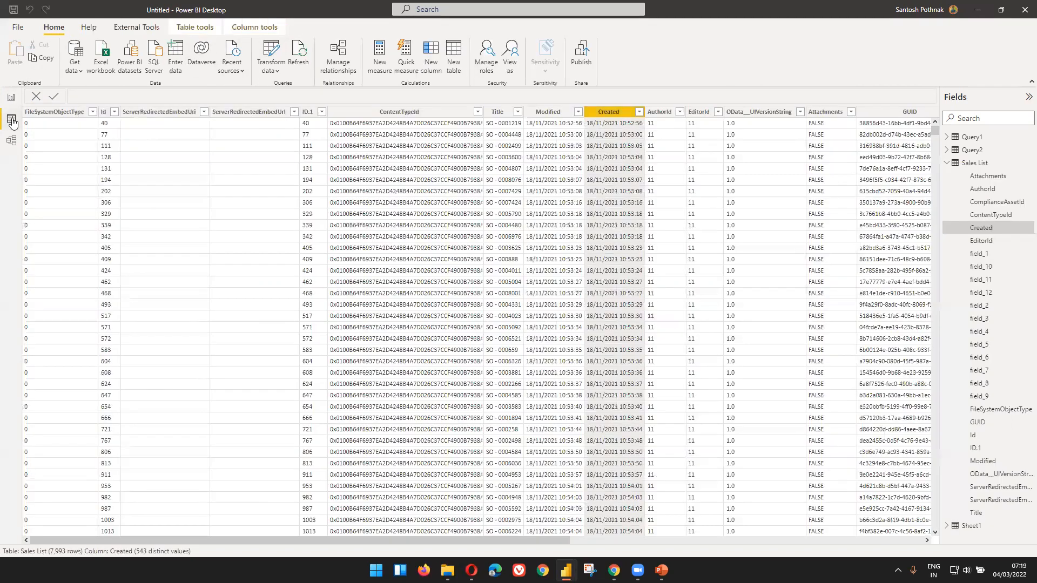
click(10, 98)
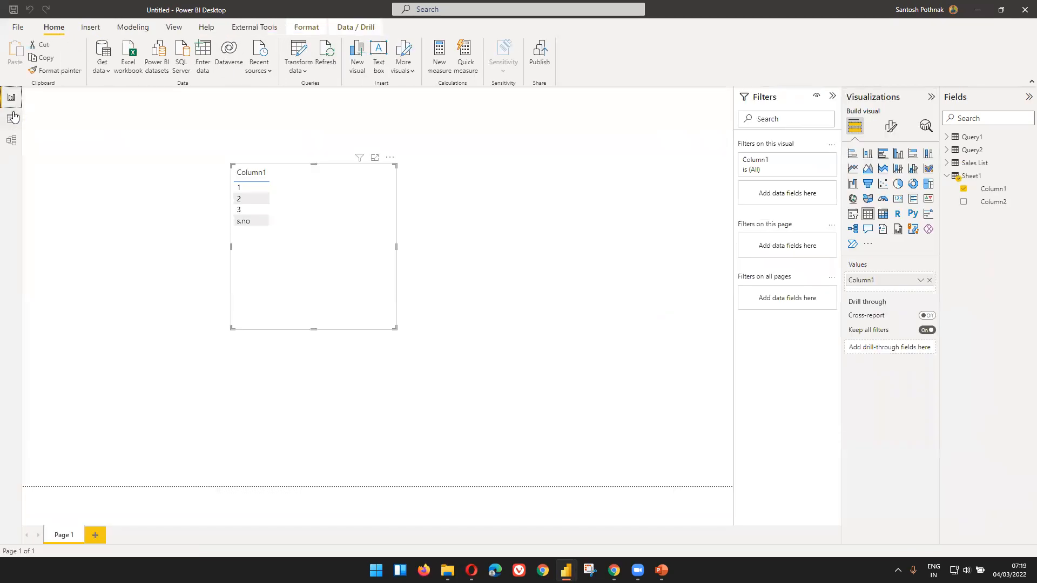
click(13, 120)
click(270, 57)
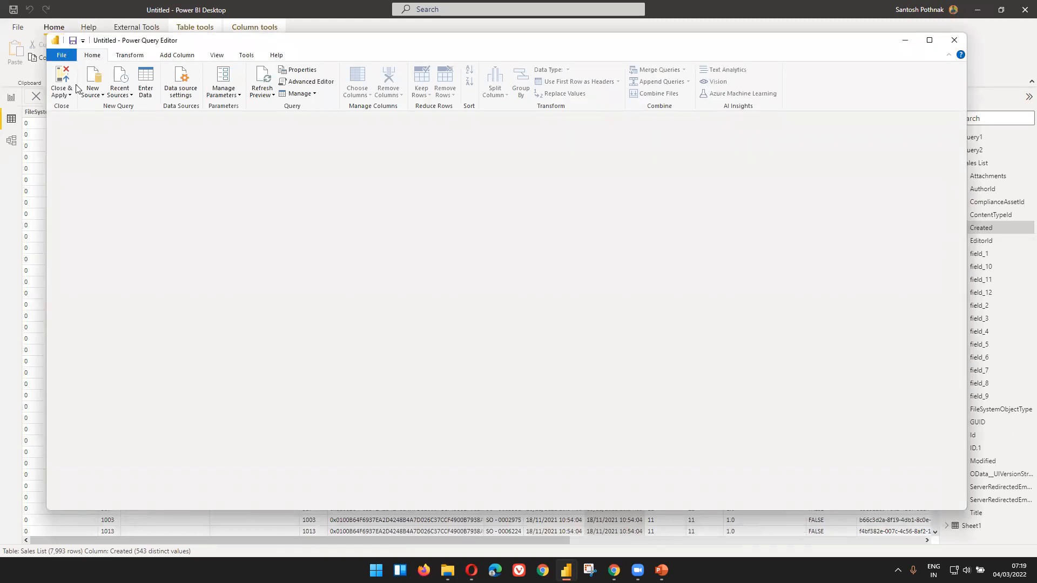
double_click(357, 40)
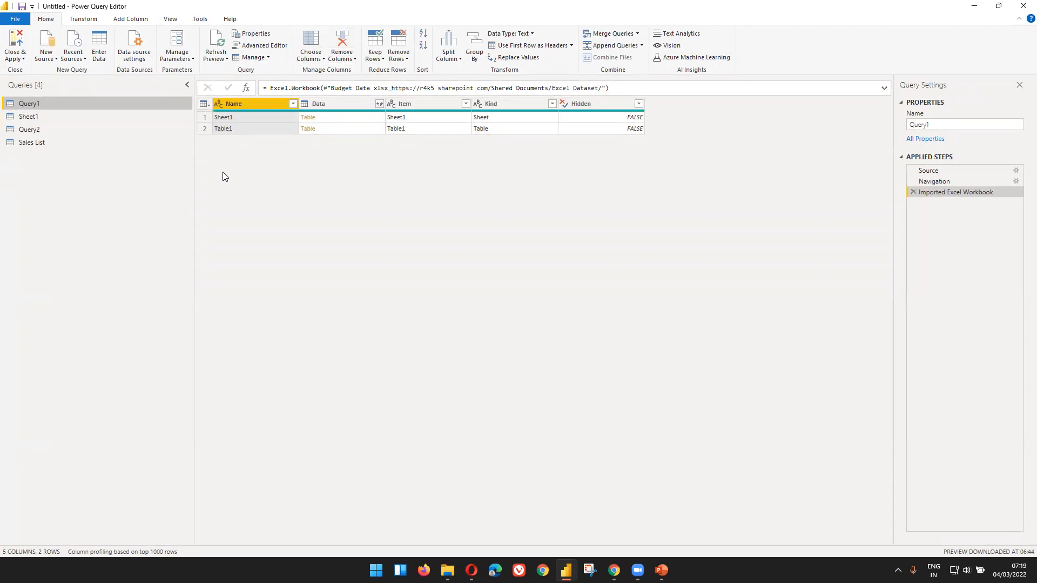
Display the Sales List query and remove its FileSystemObjectType column.
click(34, 147)
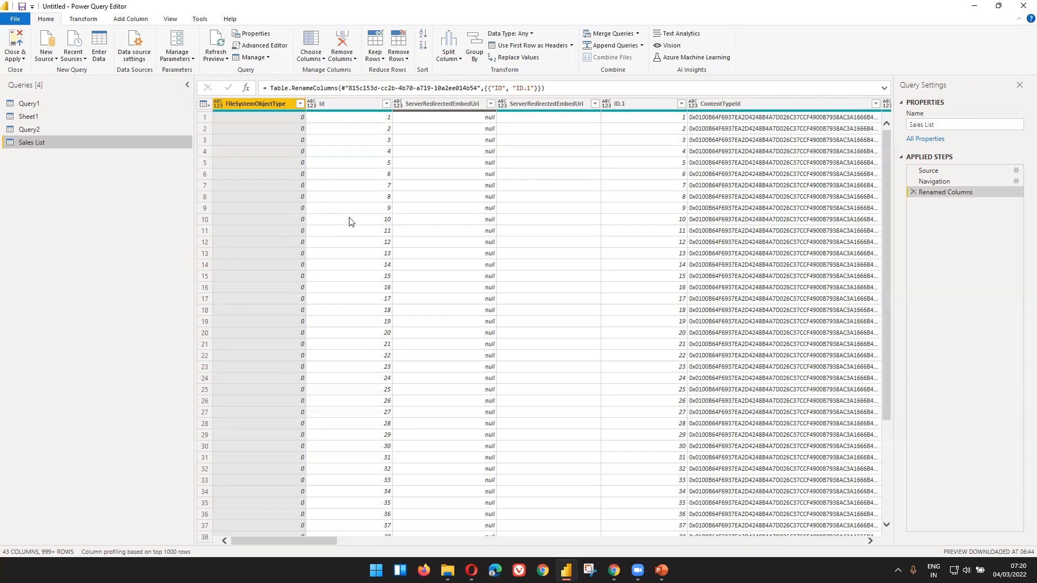
drag(273, 542, 135, 543)
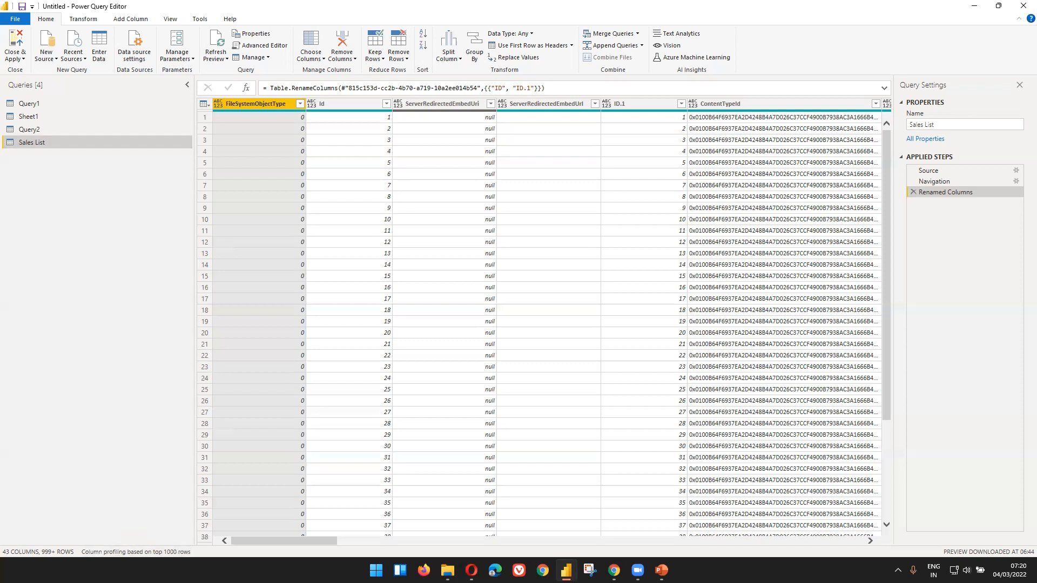
drag(263, 544, 337, 538)
drag(204, 539, 319, 541)
right_click(251, 105)
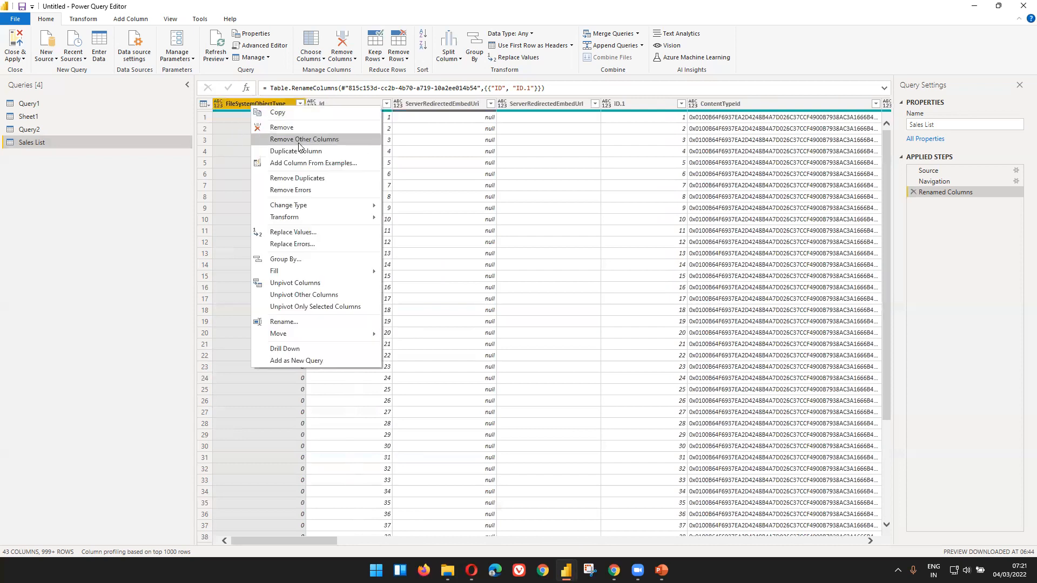
click(302, 127)
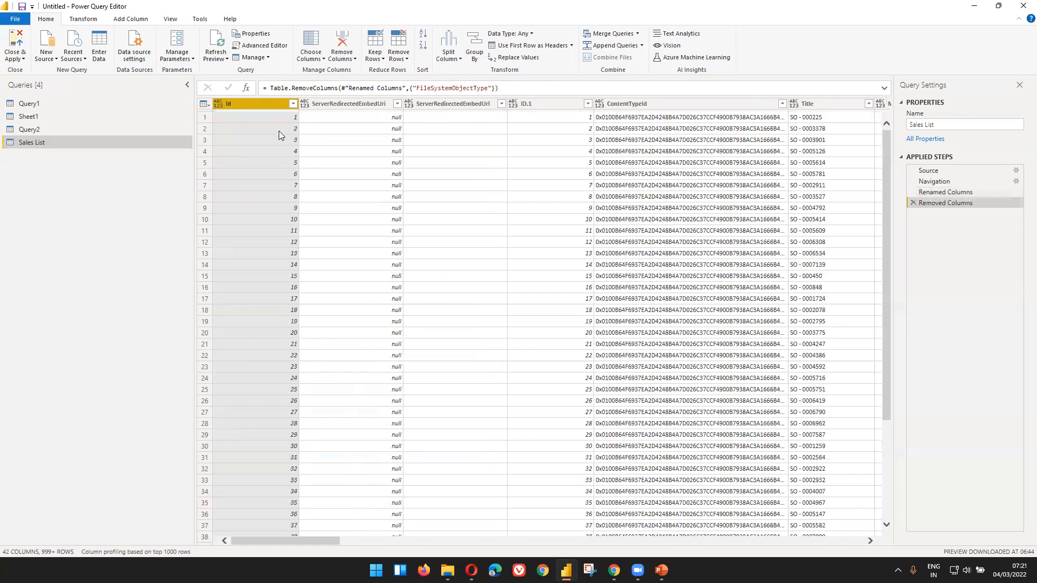
Remove the Sales List columns from Id through ContentTypeId, and set the Title column's data type to Text.
shift+click(527, 98)
shift+click(668, 101)
right_click(677, 103)
click(707, 126)
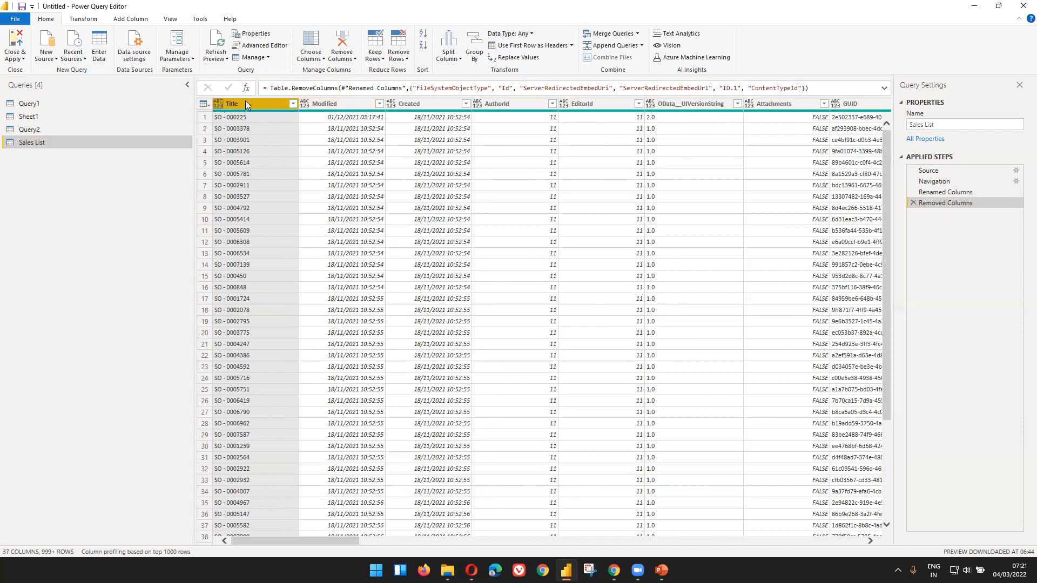
click(219, 105)
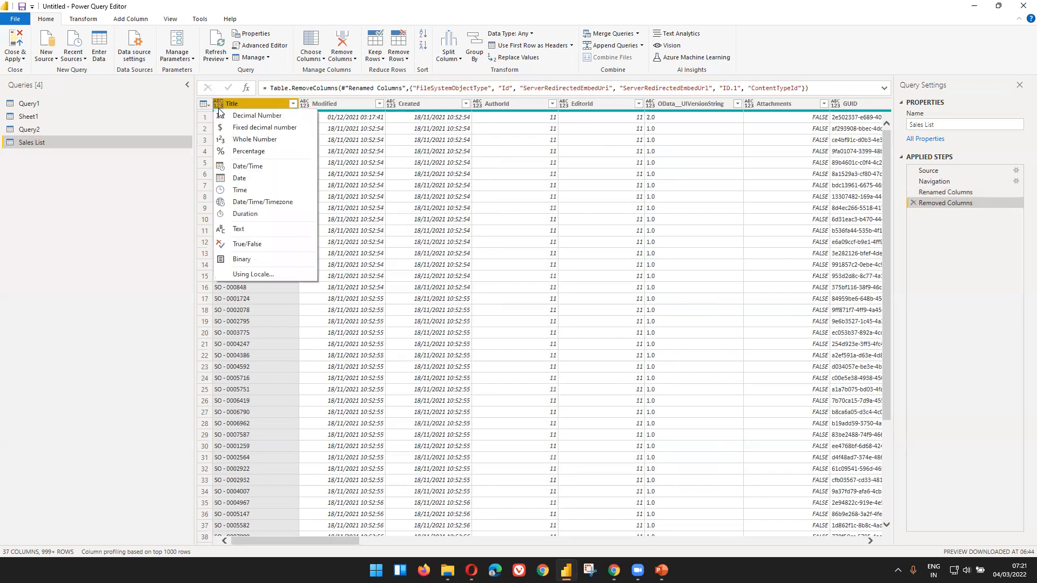
click(257, 229)
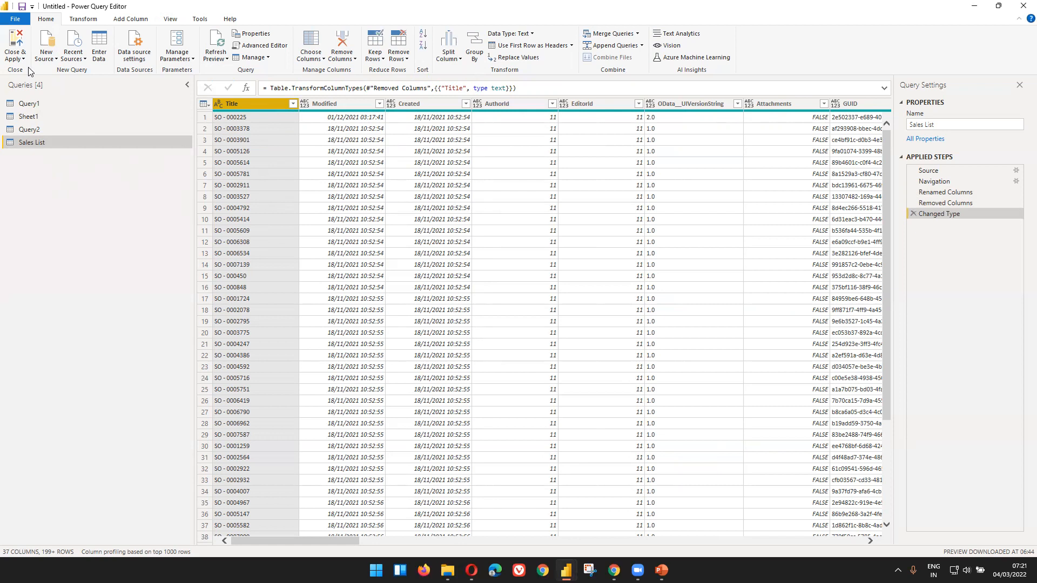
click(55, 61)
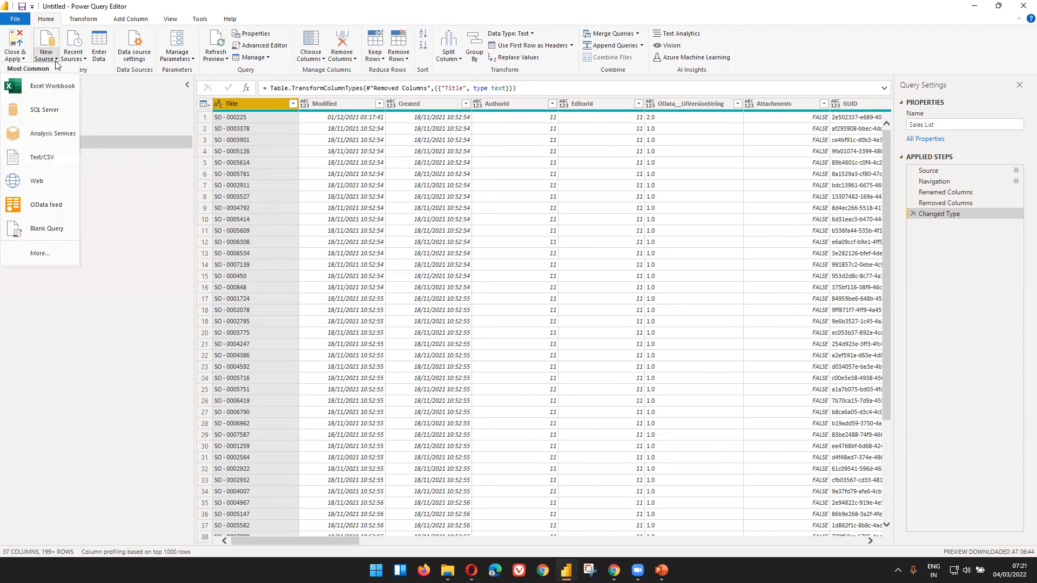
click(162, 263)
click(356, 6)
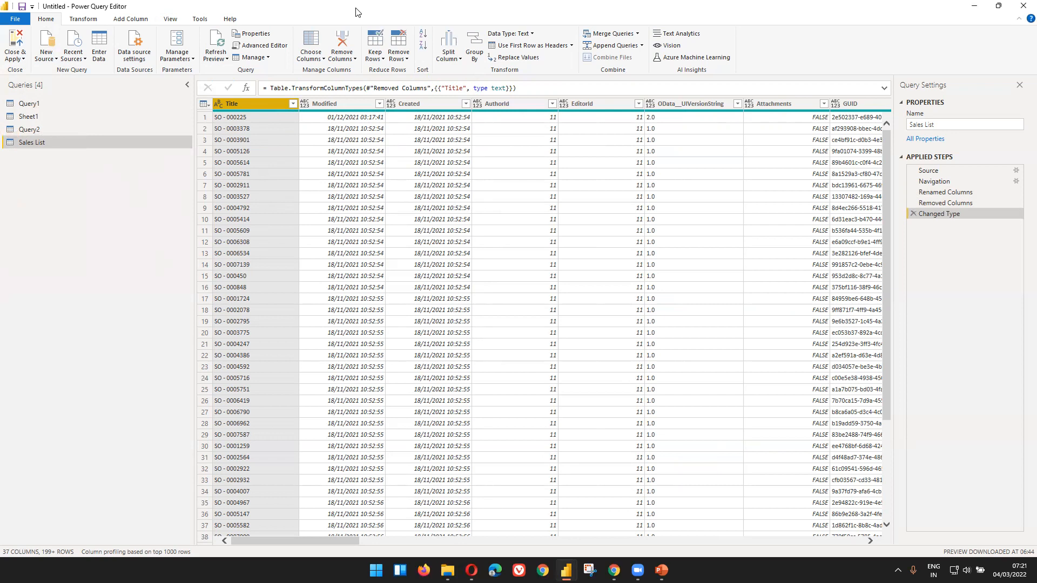
double_click(356, 12)
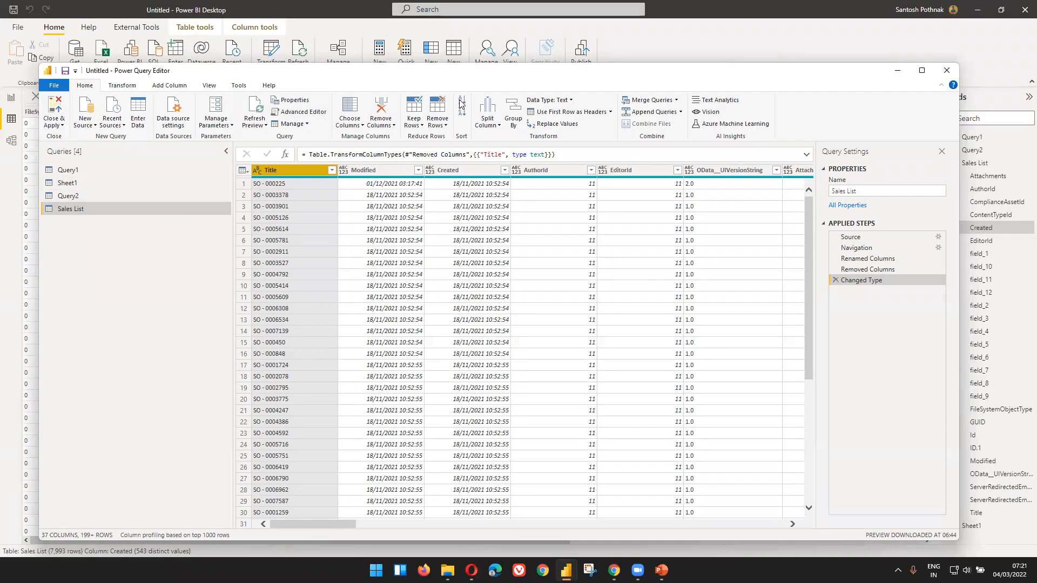
double_click(473, 70)
Start a new source connection, searching the connectors for "sharep" and choosing SharePoint Online List.
click(54, 61)
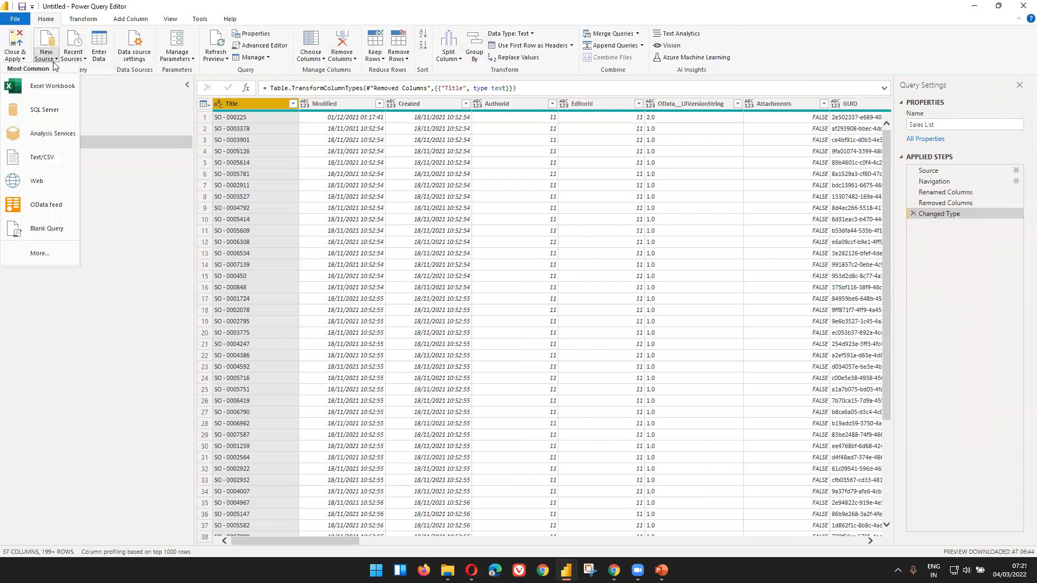
click(47, 253)
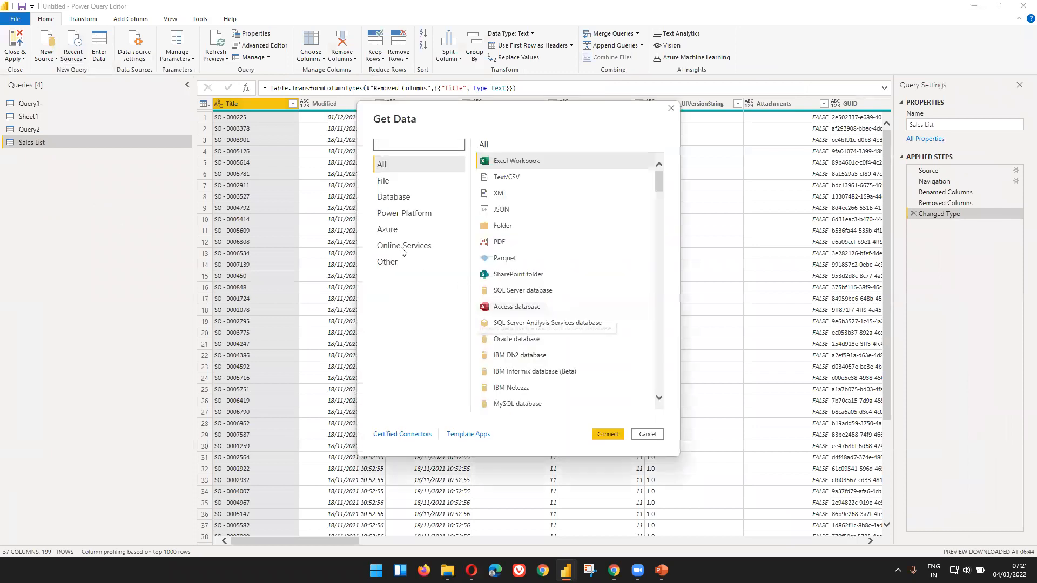
text(sharep)
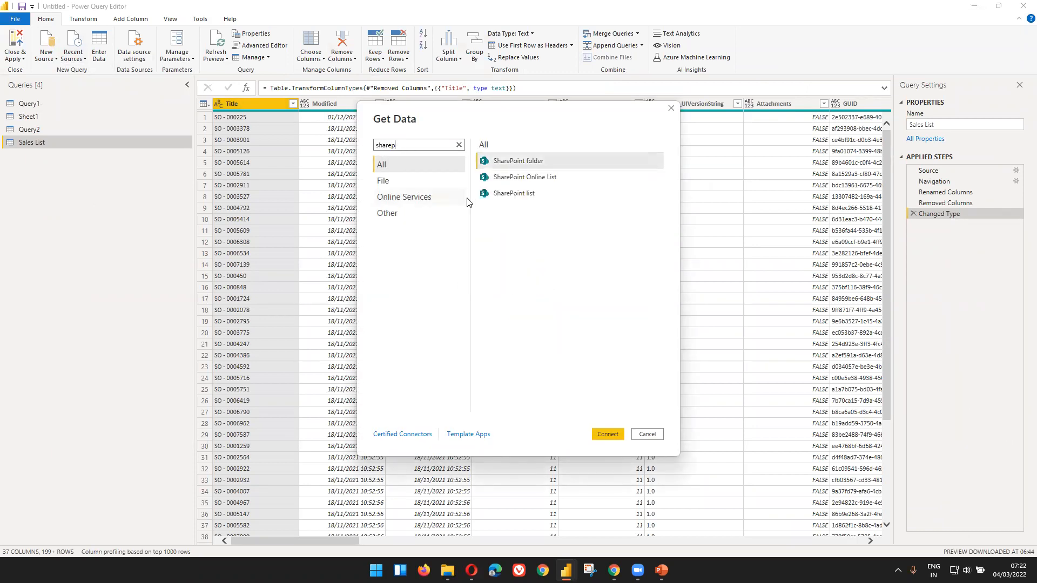
click(527, 177)
click(607, 434)
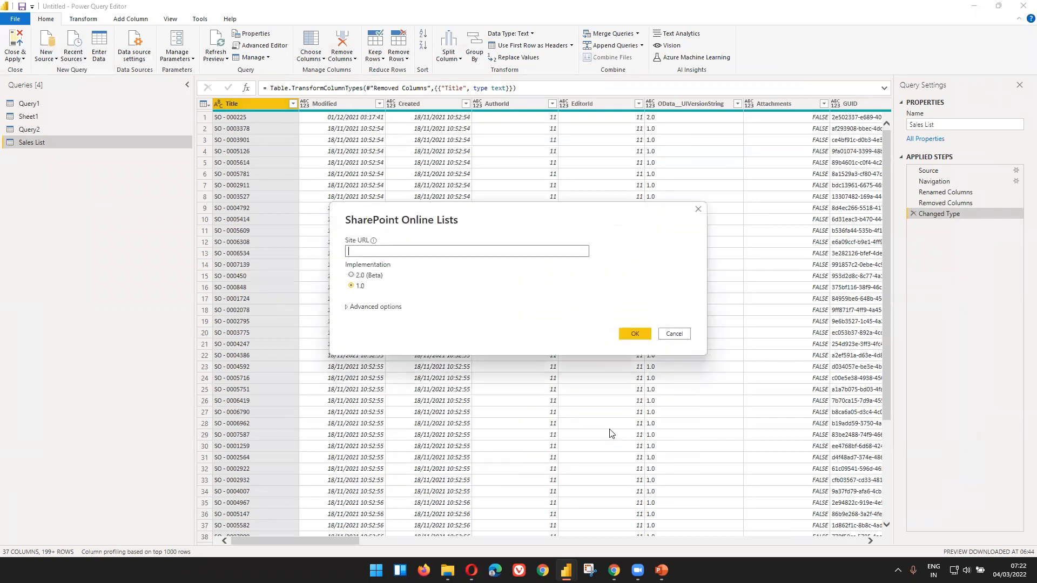
text(https://r4k5.sharepoint.com/)
click(367, 276)
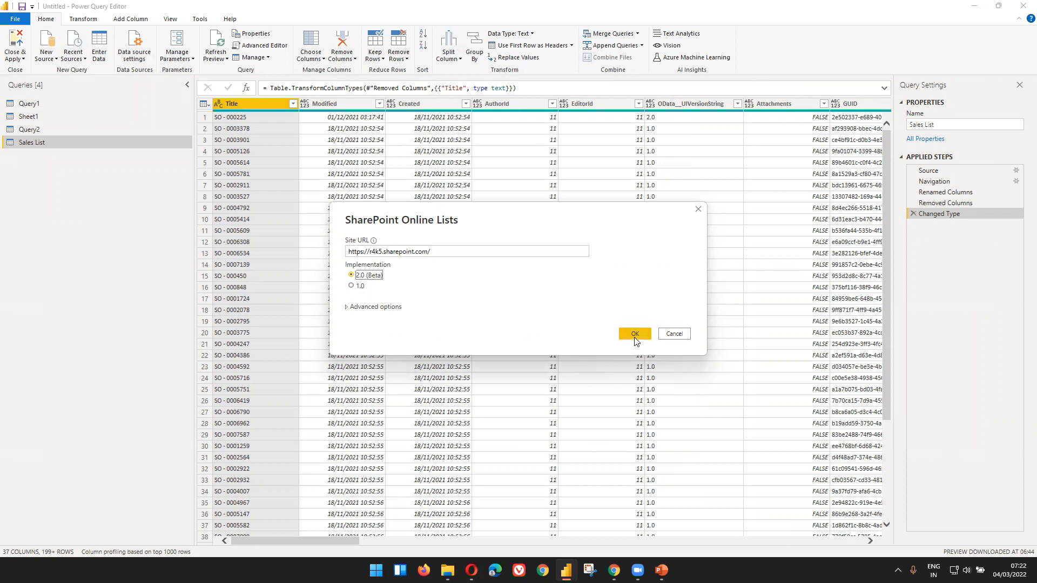
click(376, 308)
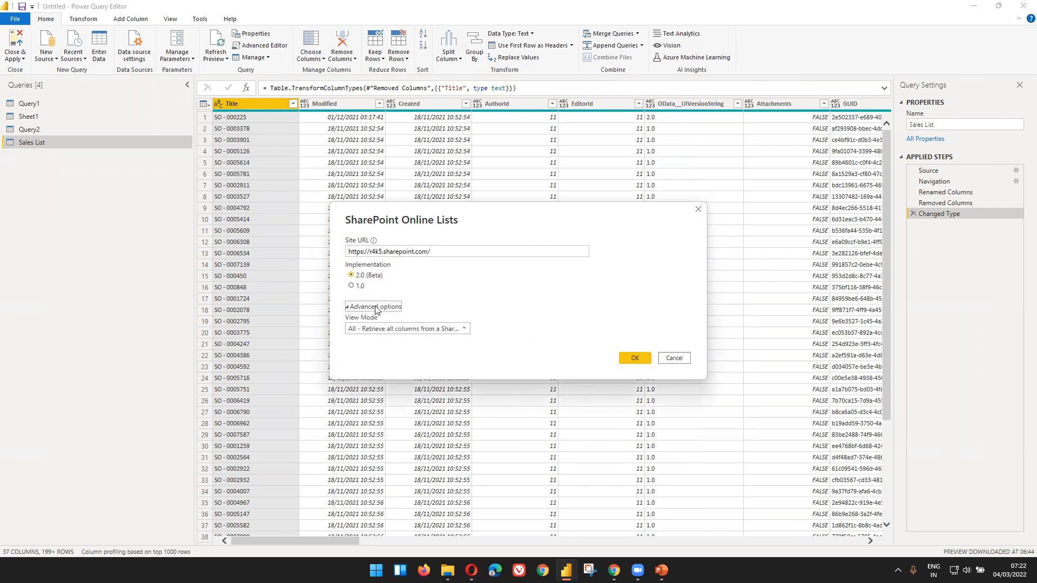
Try the Default view mode, which retrieves only the default view's columns, and switch back to All.
click(460, 330)
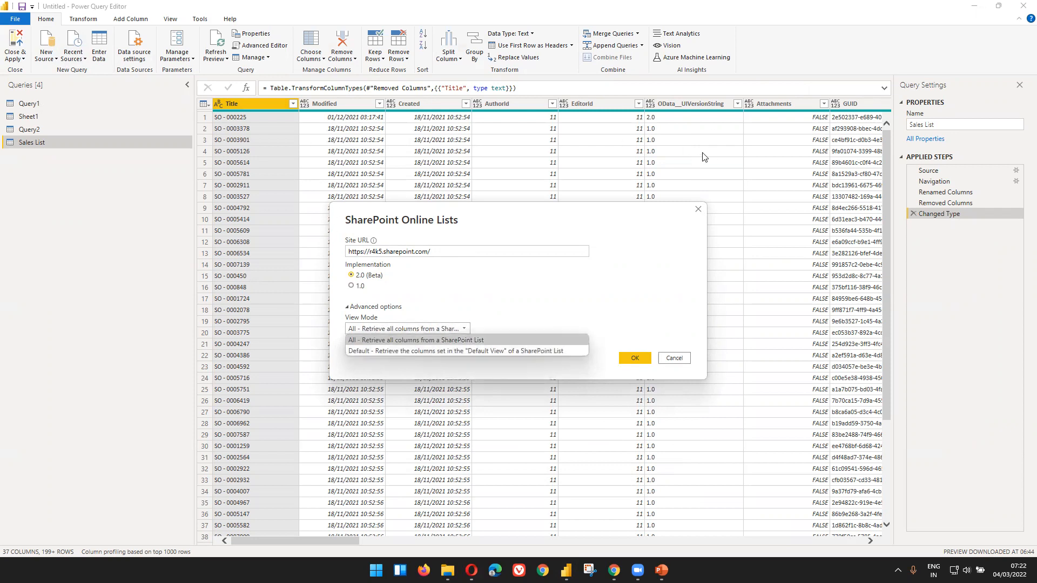
click(27, 540)
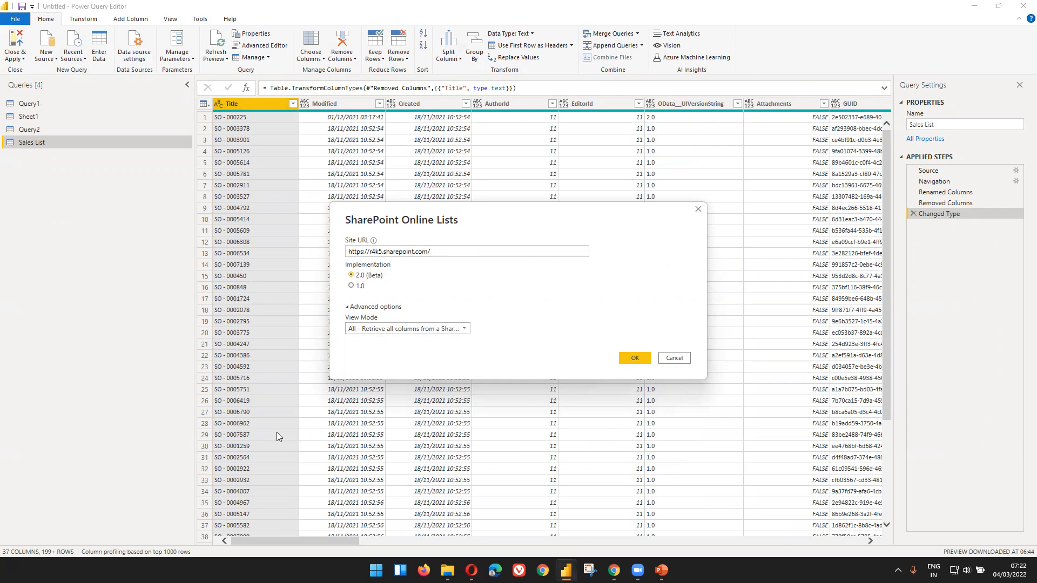
click(390, 329)
click(379, 351)
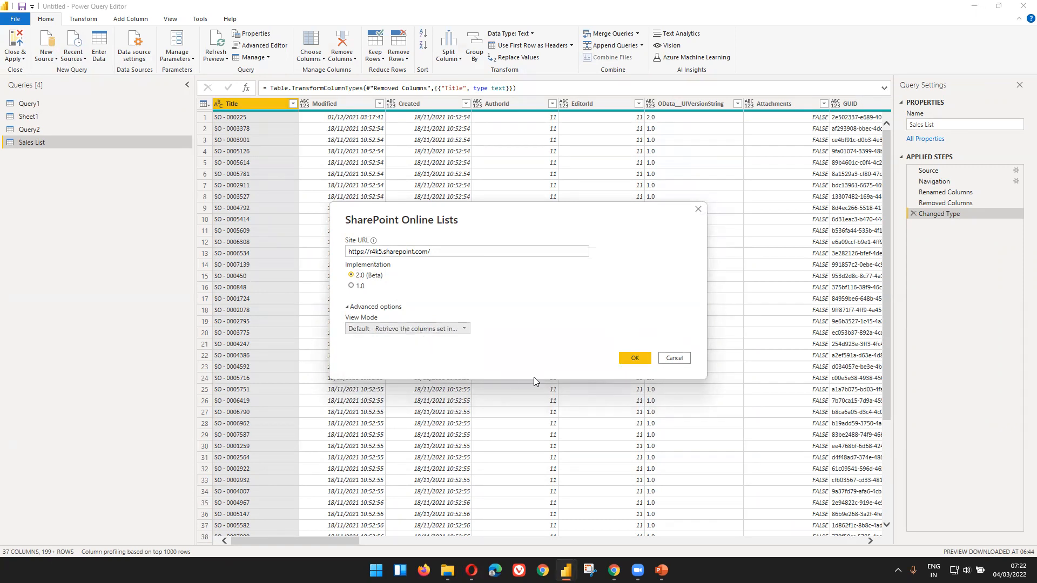
click(401, 330)
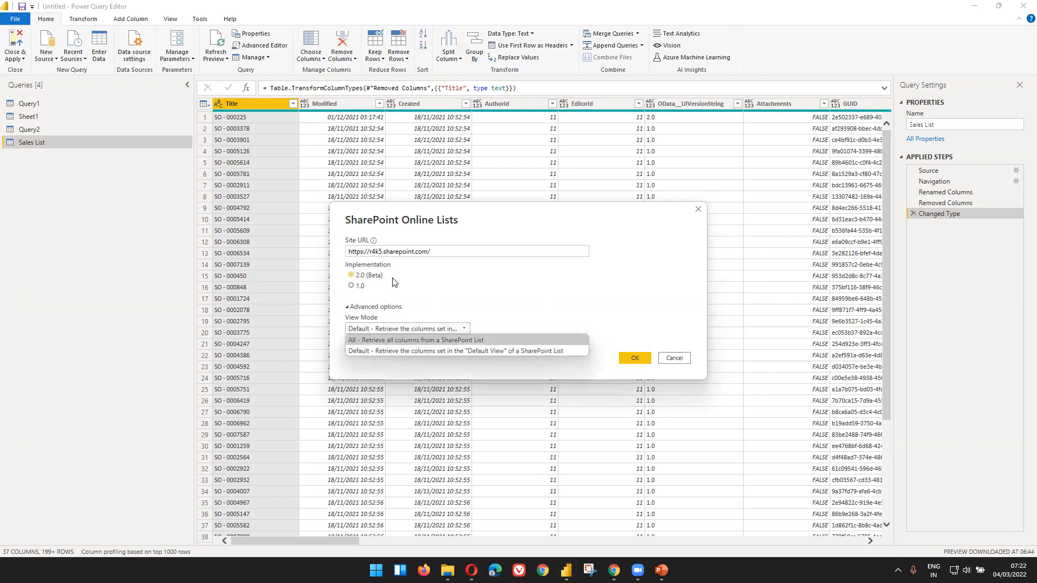
click(392, 342)
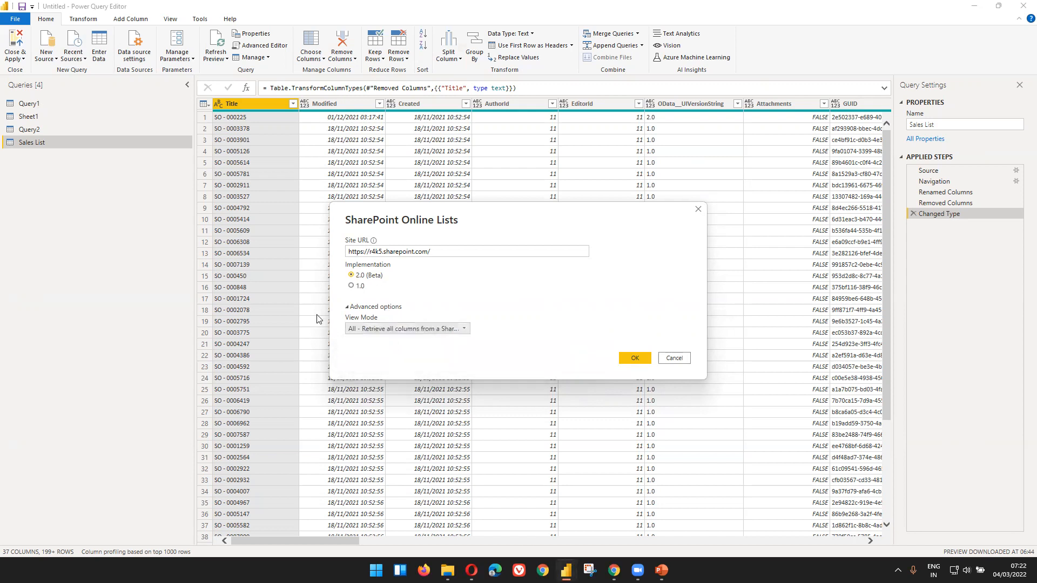
Connect to the SharePoint site and import its Sales List table as a new query.
click(629, 358)
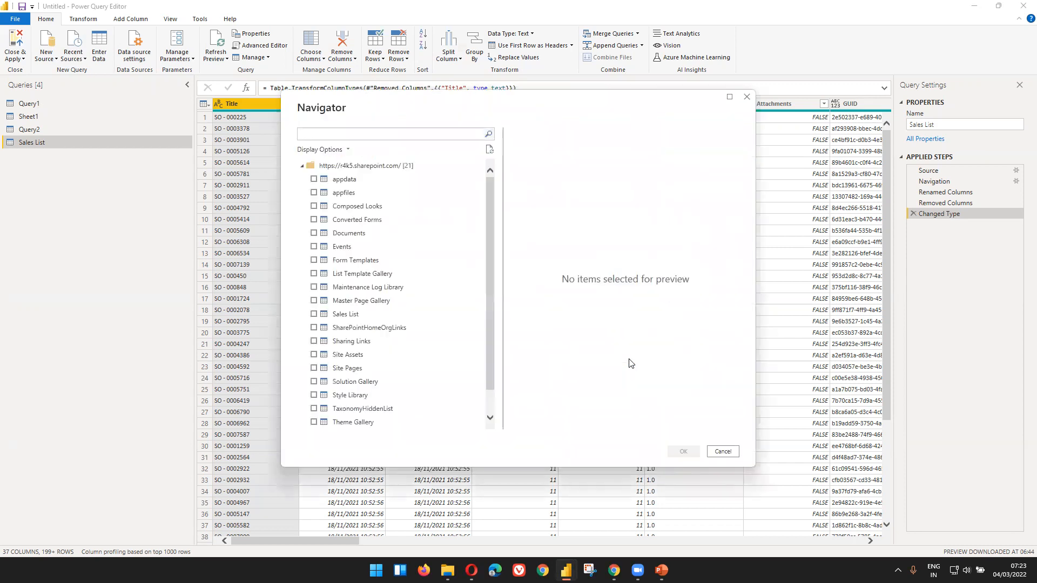
click(345, 313)
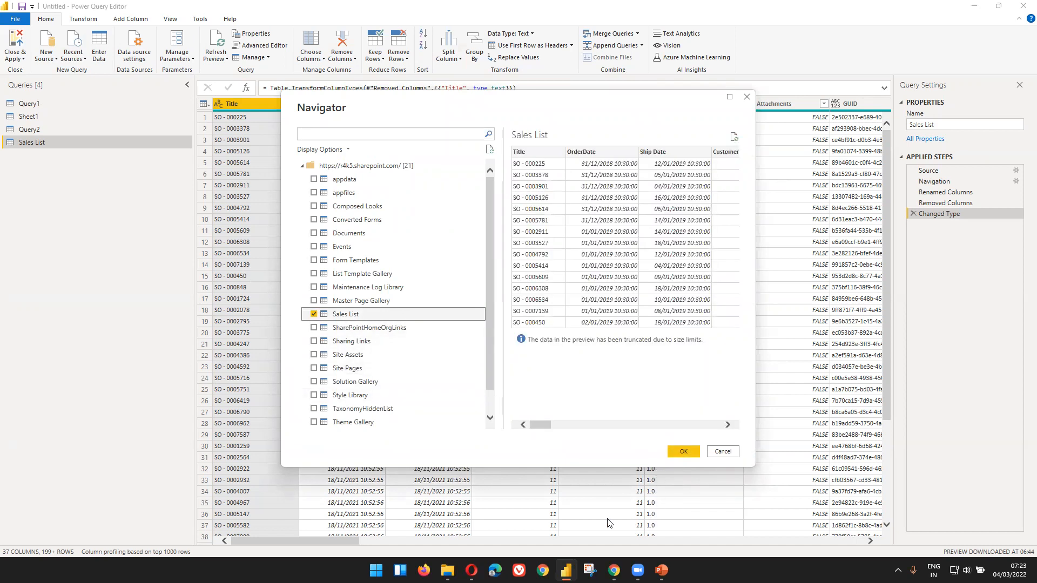
click(692, 452)
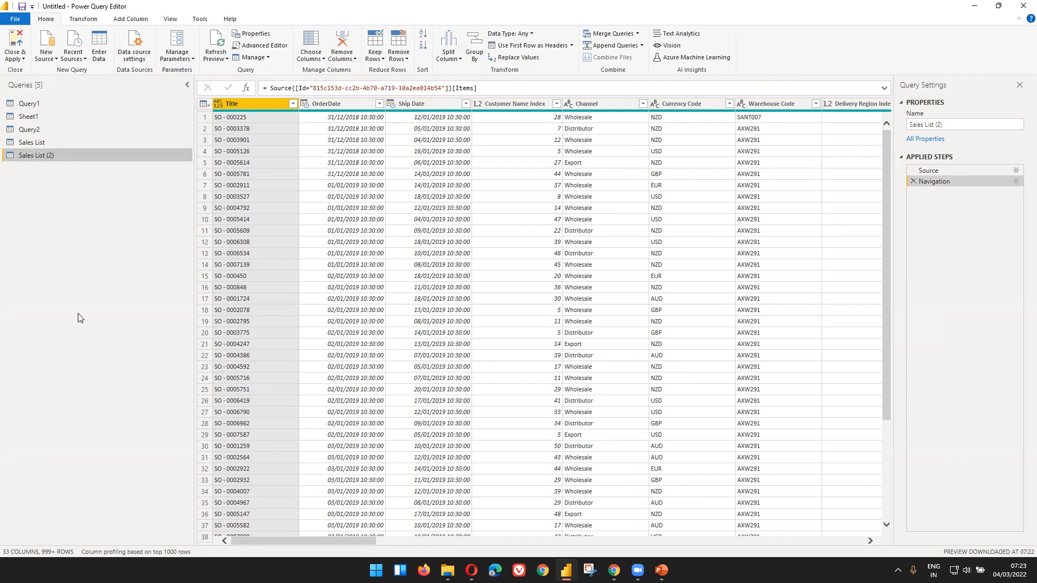
Compare the original Sales List columns at the Removed Columns and Renamed Columns steps with all columns of Sales List (2).
click(51, 142)
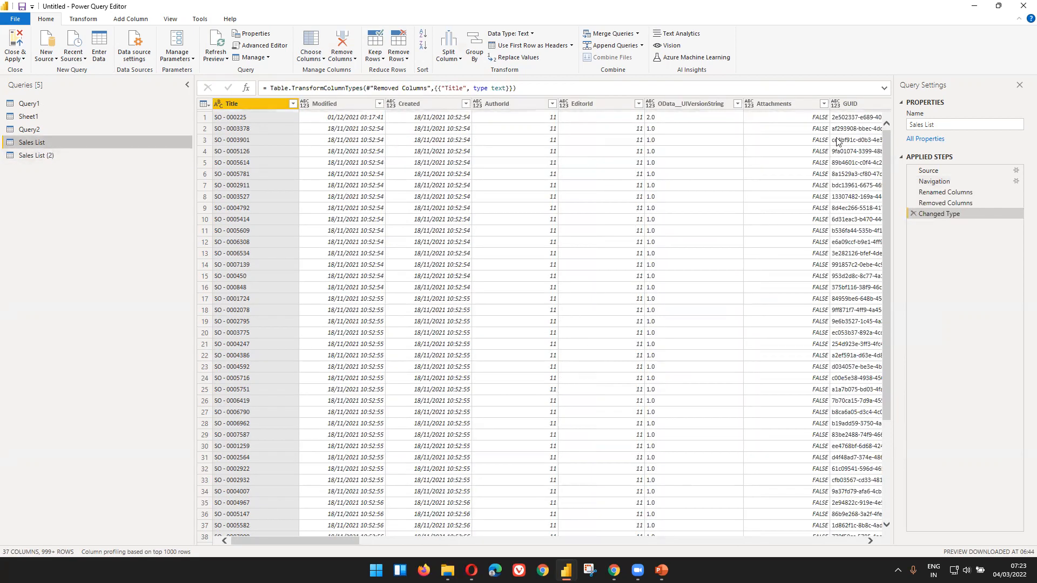
click(945, 204)
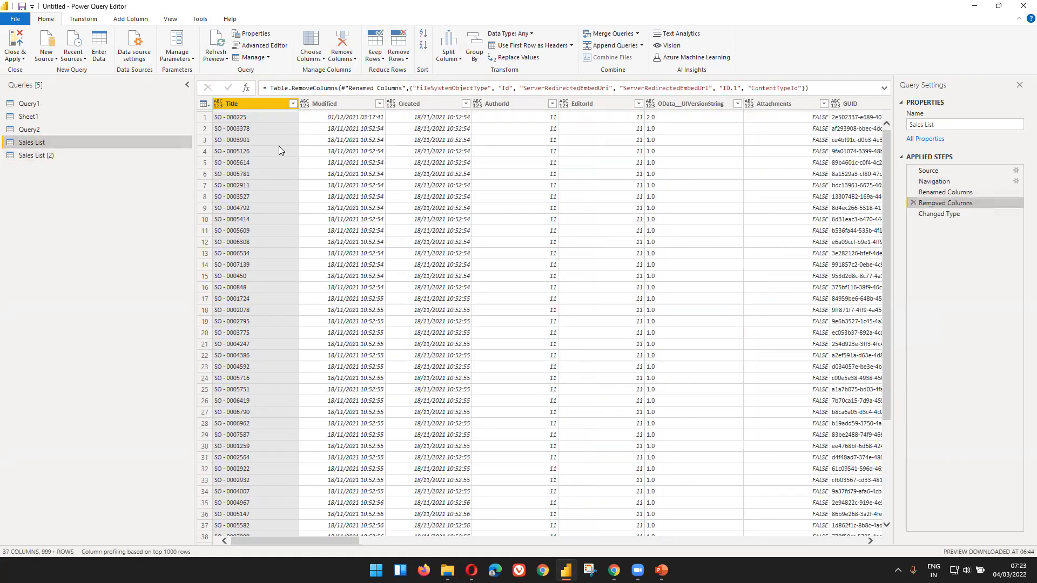
click(938, 195)
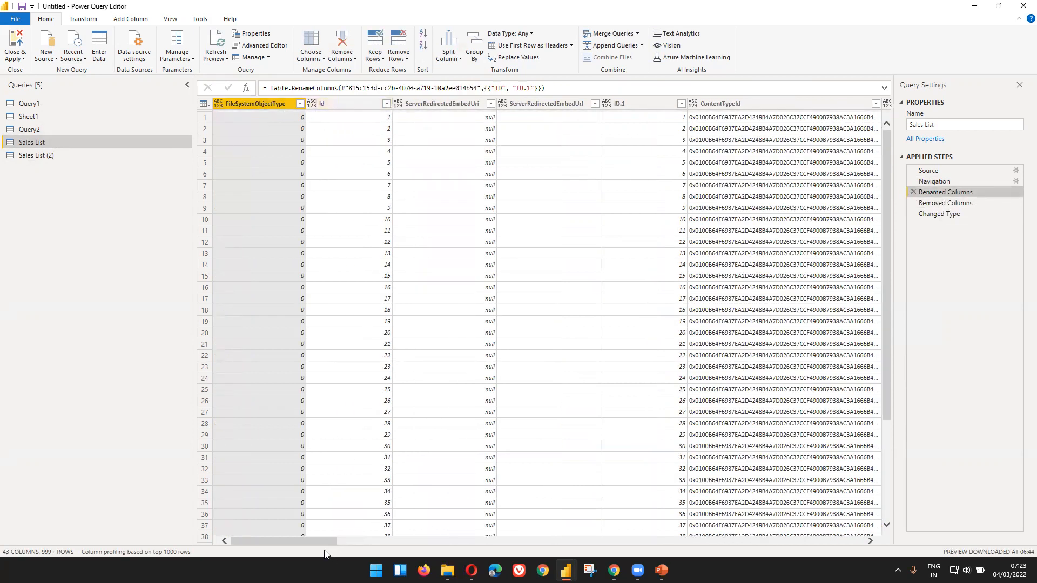
drag(319, 542, 805, 542)
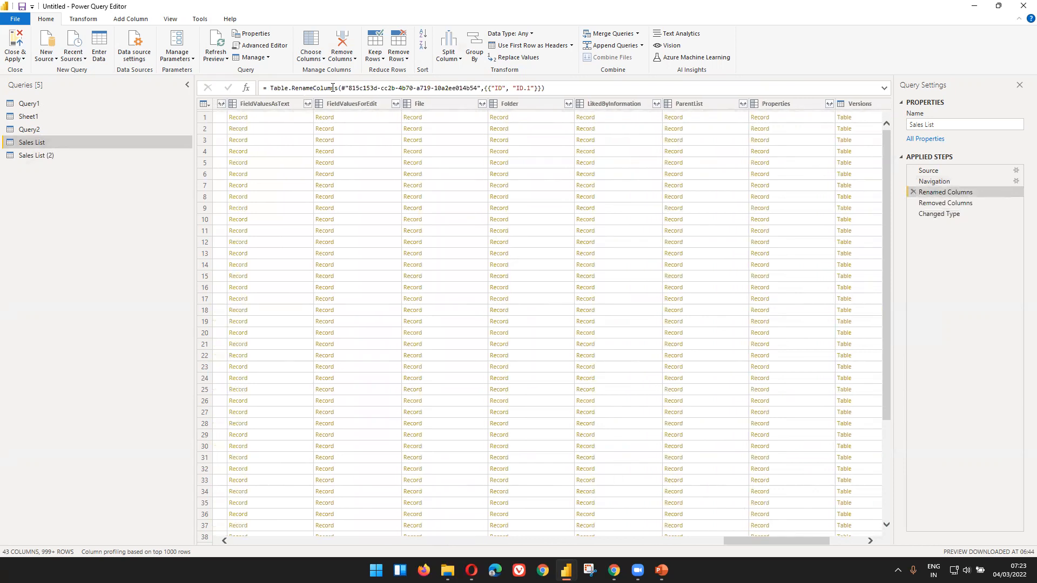
click(91, 155)
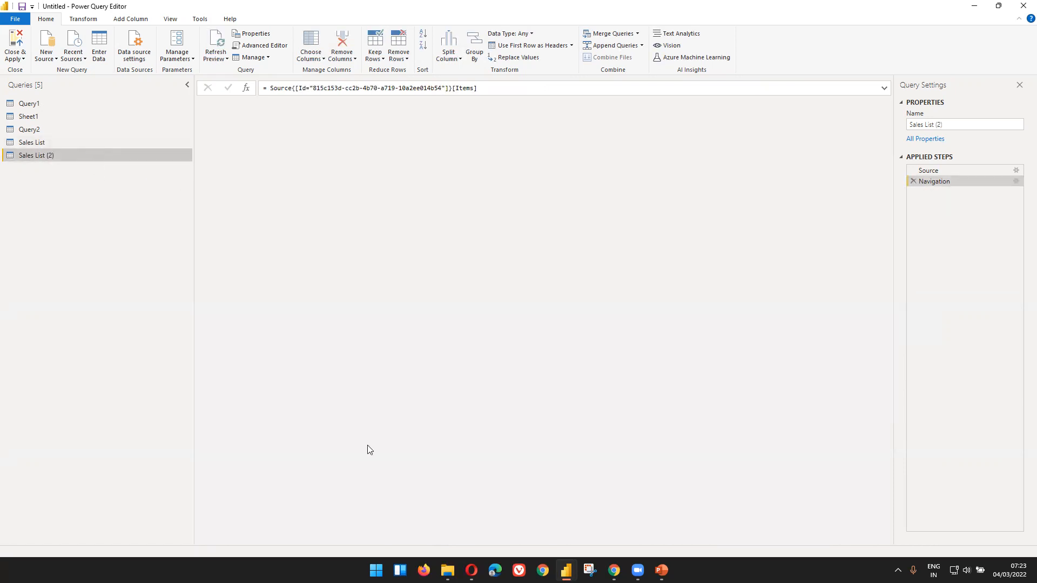
drag(341, 542, 985, 541)
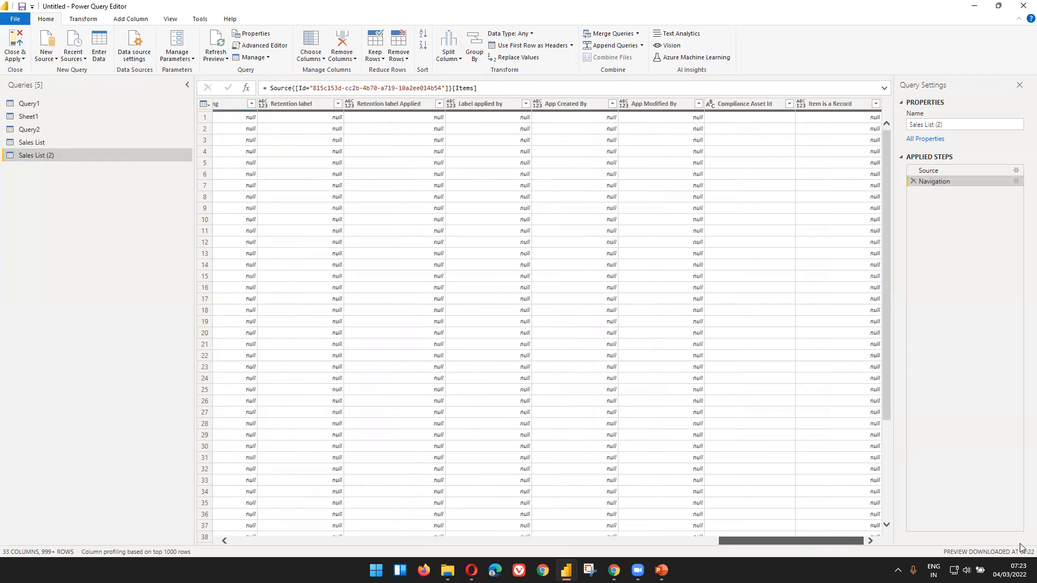
drag(794, 541, 296, 560)
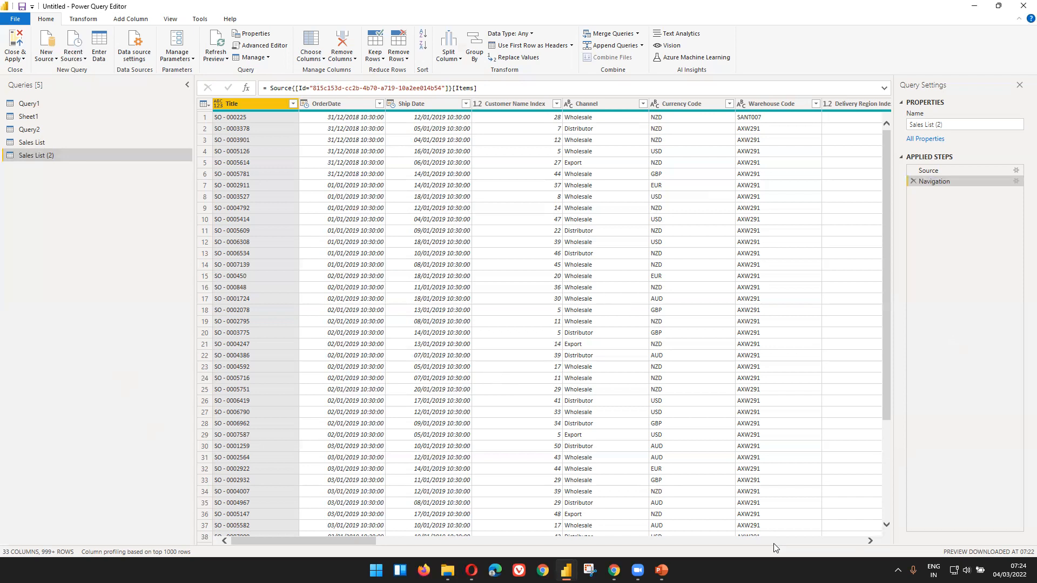
Switch to PowerPoint to review the SharePoint, CSV and Excel items on the demo slide, and return to the Power Query Editor.
click(661, 570)
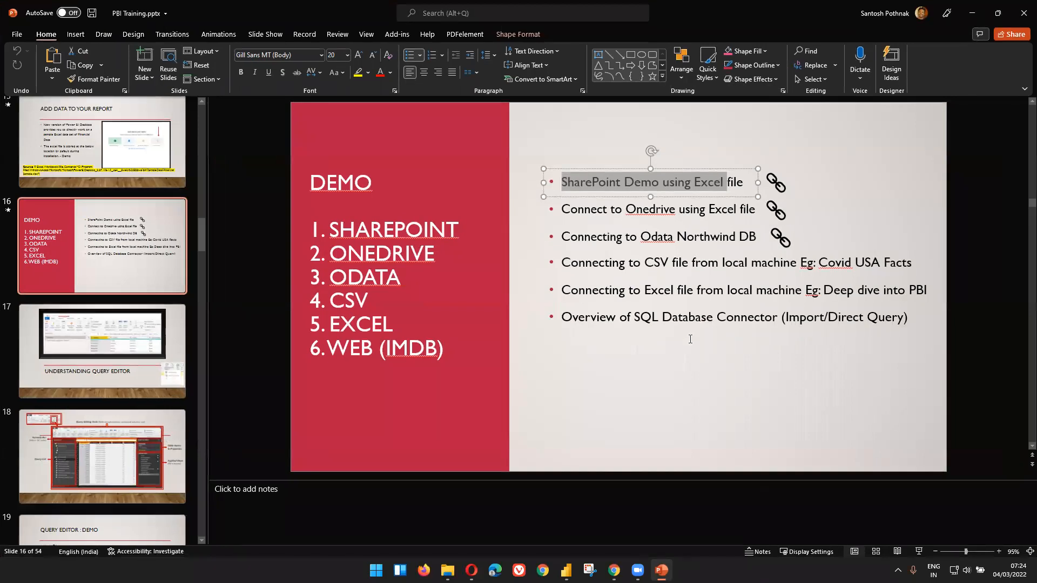
double_click(391, 233)
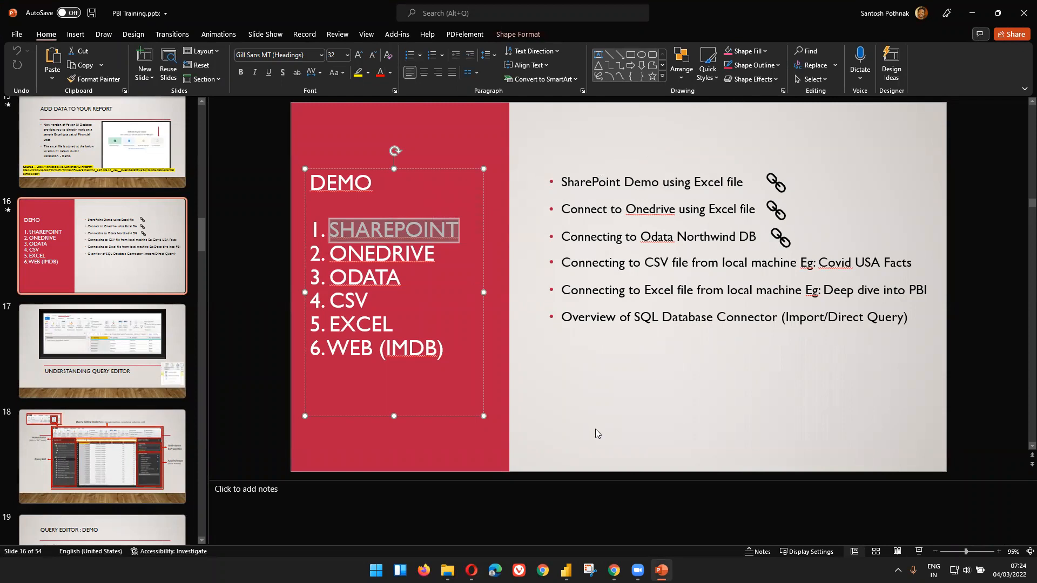
double_click(359, 326)
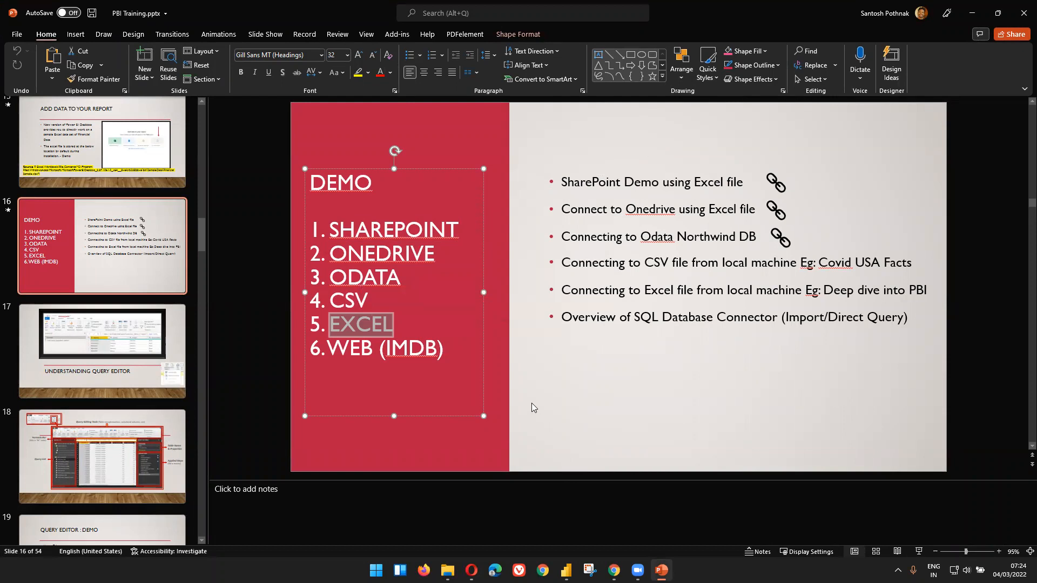
click(365, 297)
double_click(366, 326)
click(973, 13)
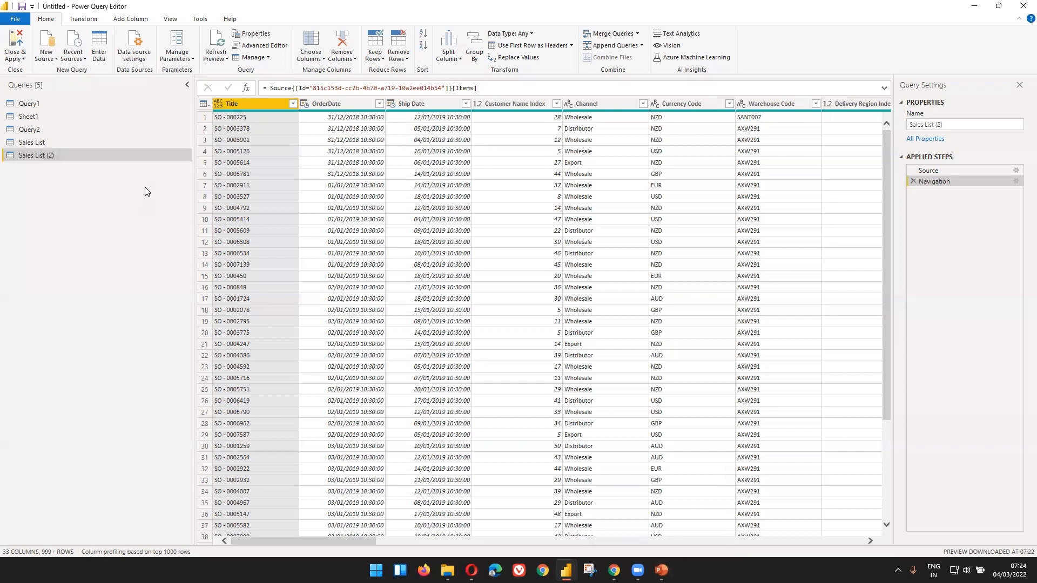
Close the Sales List Power Query Editor without applying its pending changes, and close its untitled Power BI Desktop file.
click(15, 57)
click(117, 241)
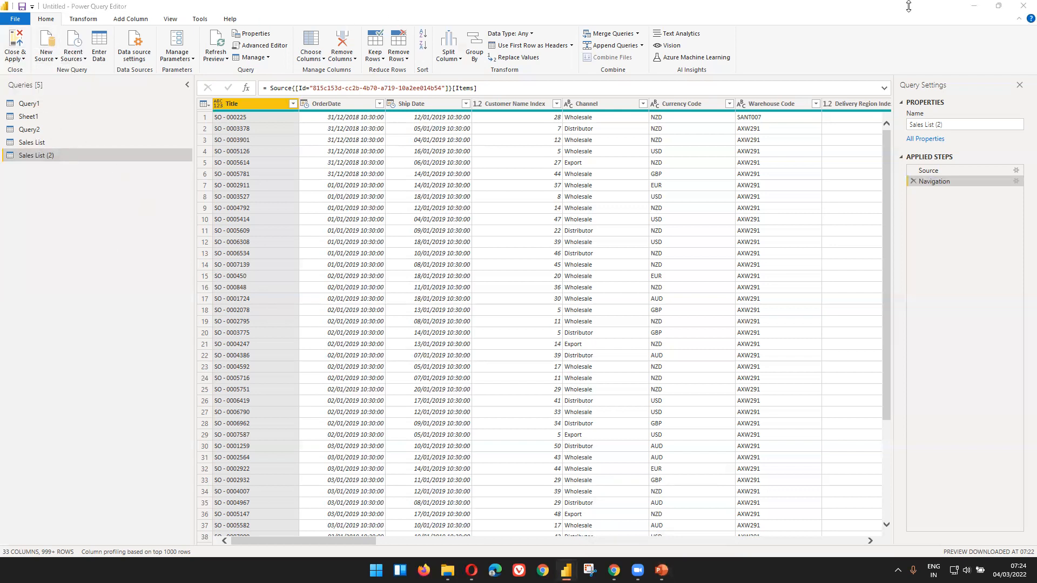
click(1022, 7)
click(572, 301)
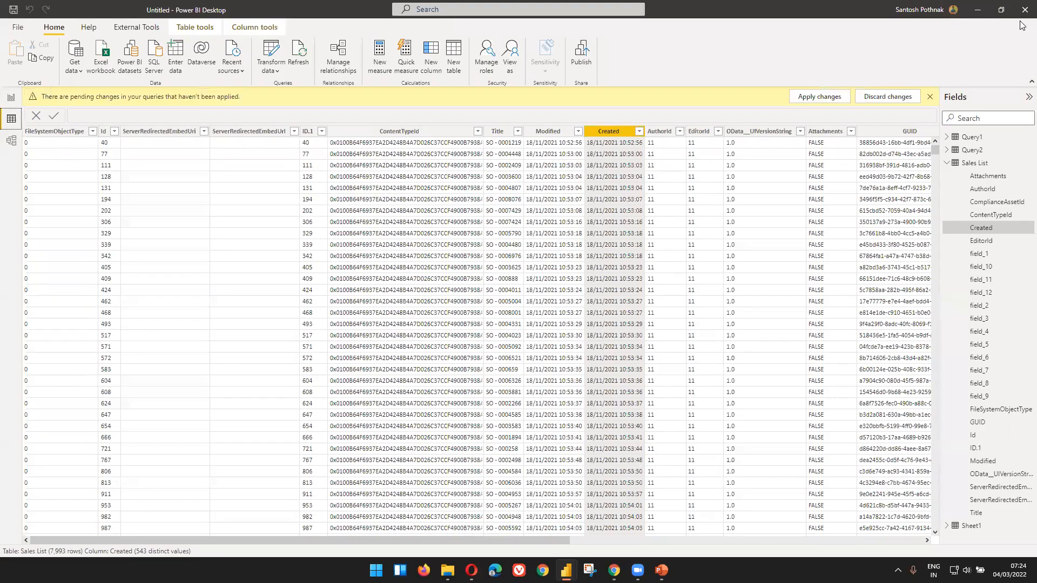
click(1023, 14)
click(571, 300)
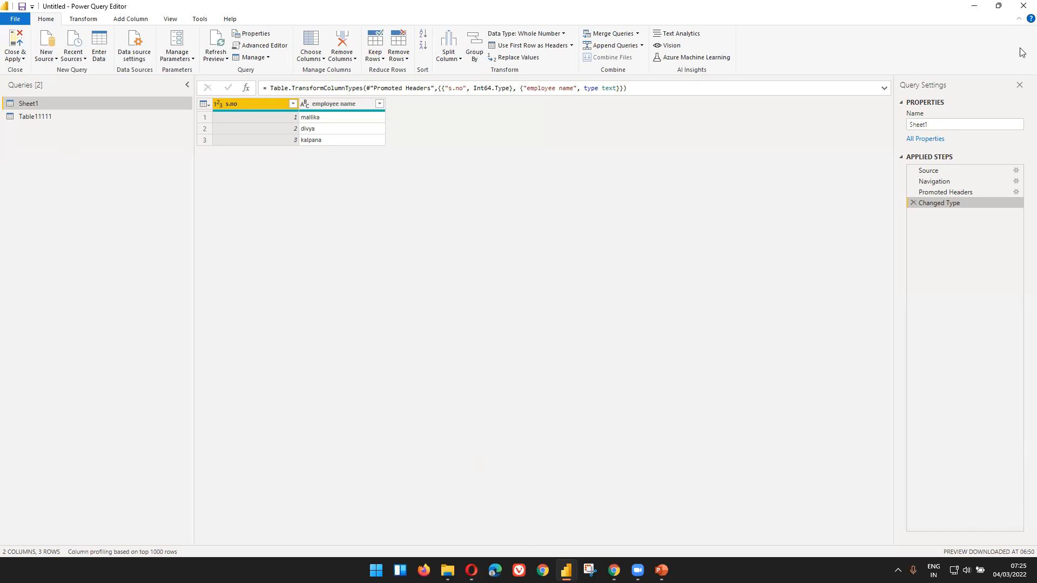
Close the Power Query Editor holding Sheet1 and Table11111, and show that file's empty report page.
click(1023, 5)
click(574, 301)
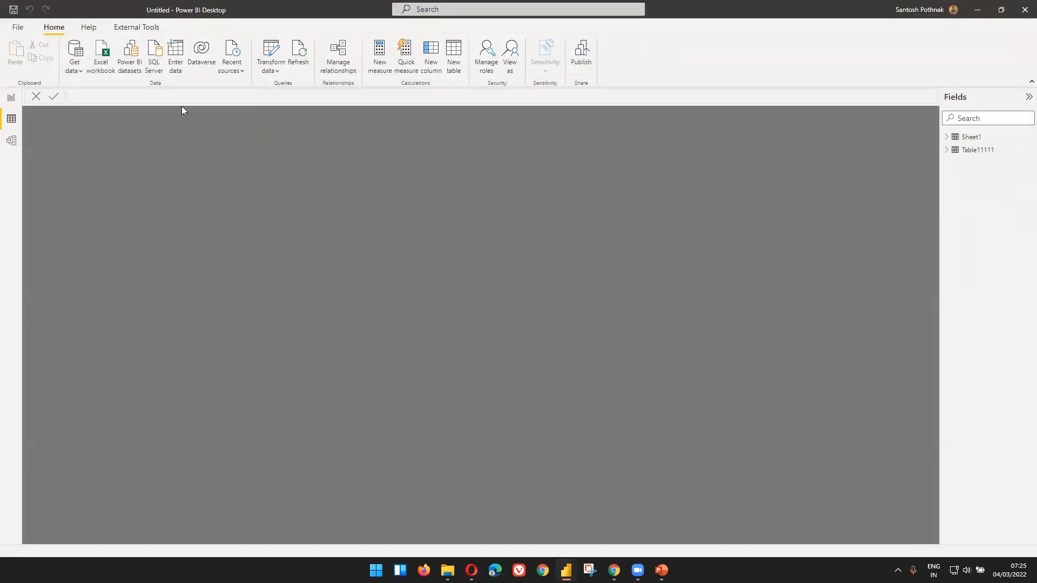
click(13, 98)
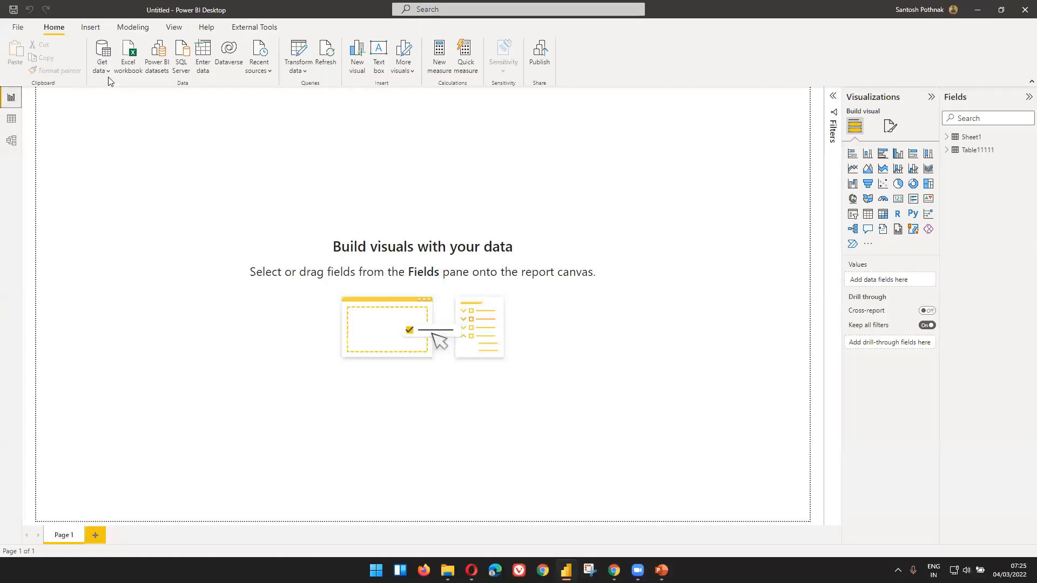
Search the full list of data connectors for csv and select the Text/CSV connector.
click(109, 73)
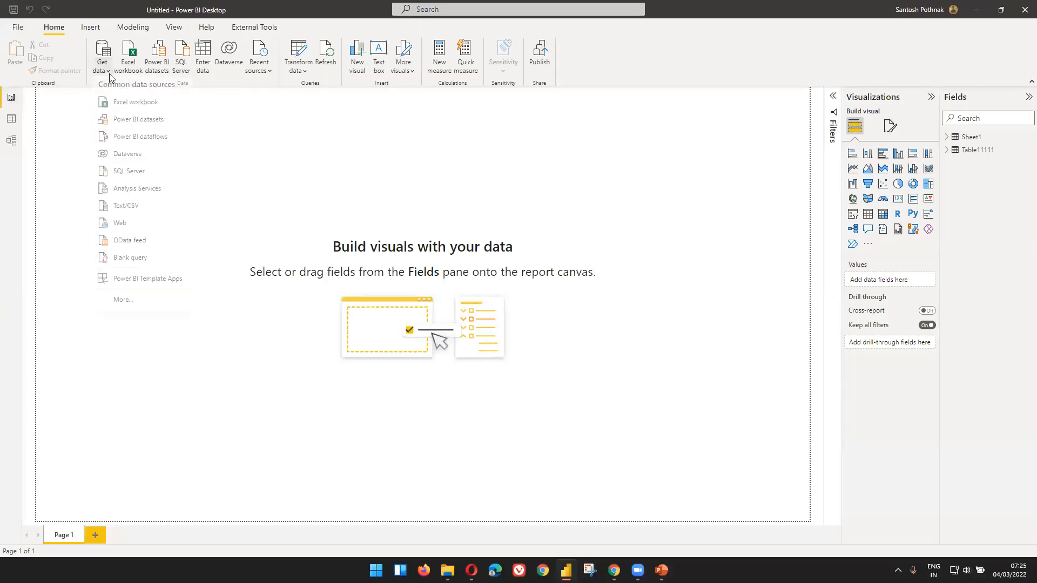
click(121, 309)
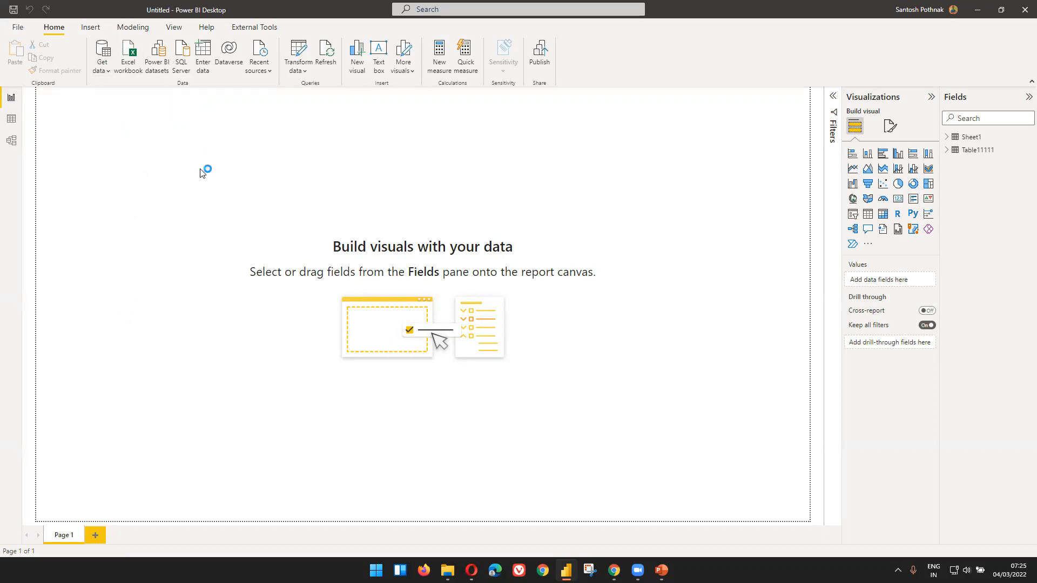
click(398, 148)
text(csv)
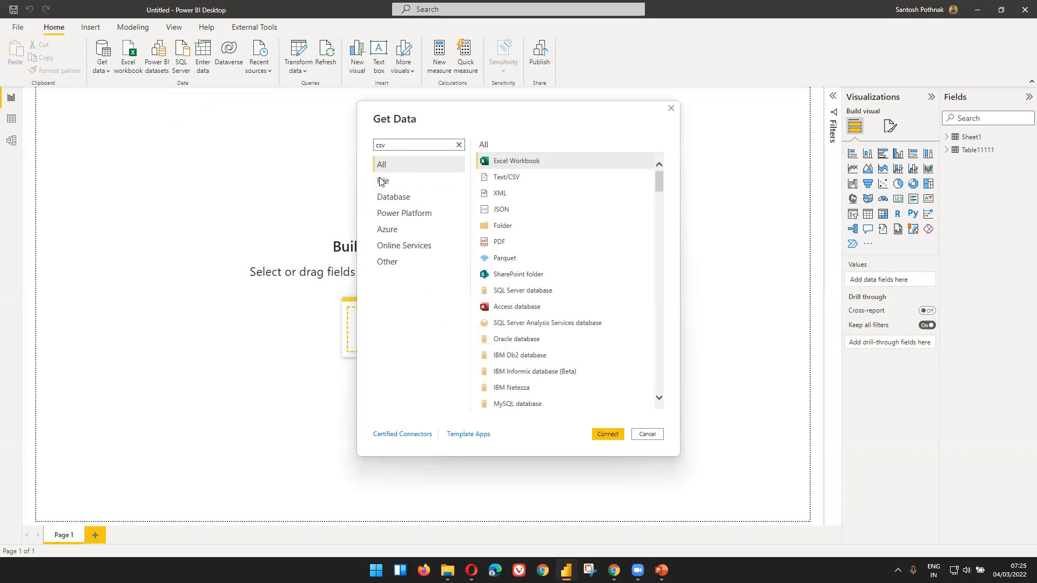
click(522, 162)
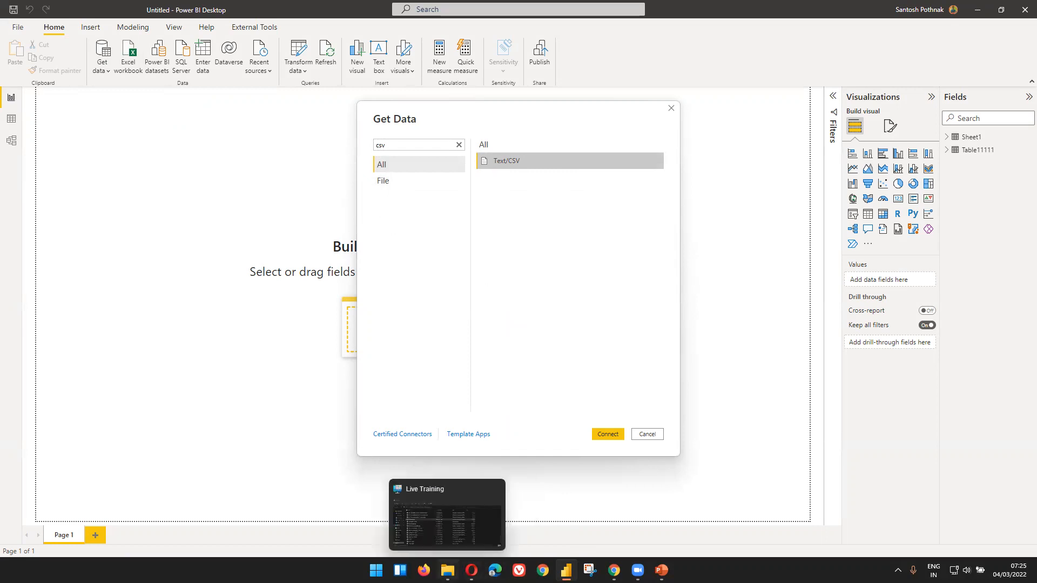
Switch to File Explorer, search the Live Training folder for csv, and copy AdventureWorks_Sales_2017.csv to the desktop.
click(448, 570)
click(842, 81)
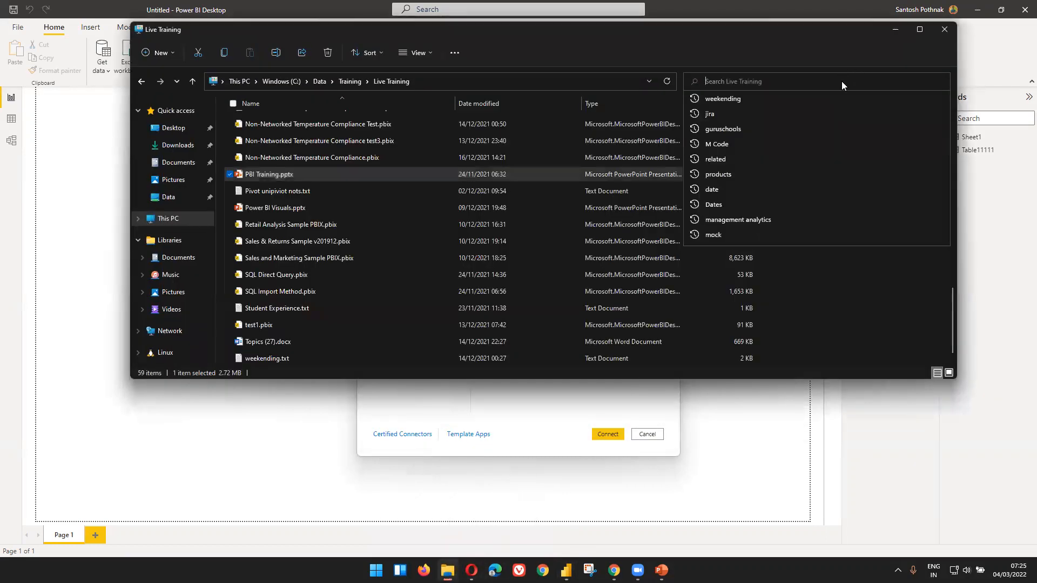
text(csv)
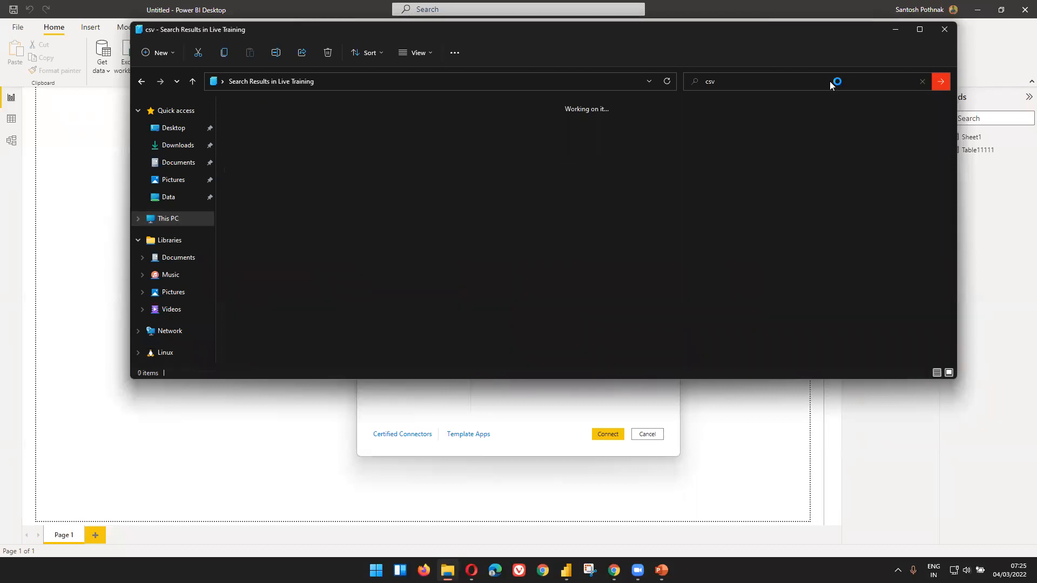
scroll(603, 153, down, 5)
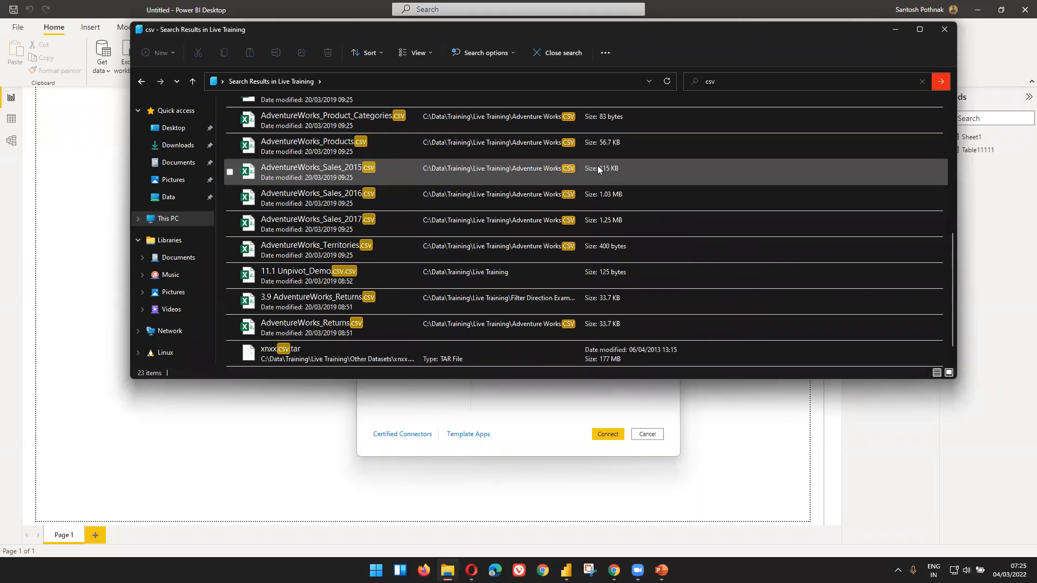
scroll(332, 338, up, 2)
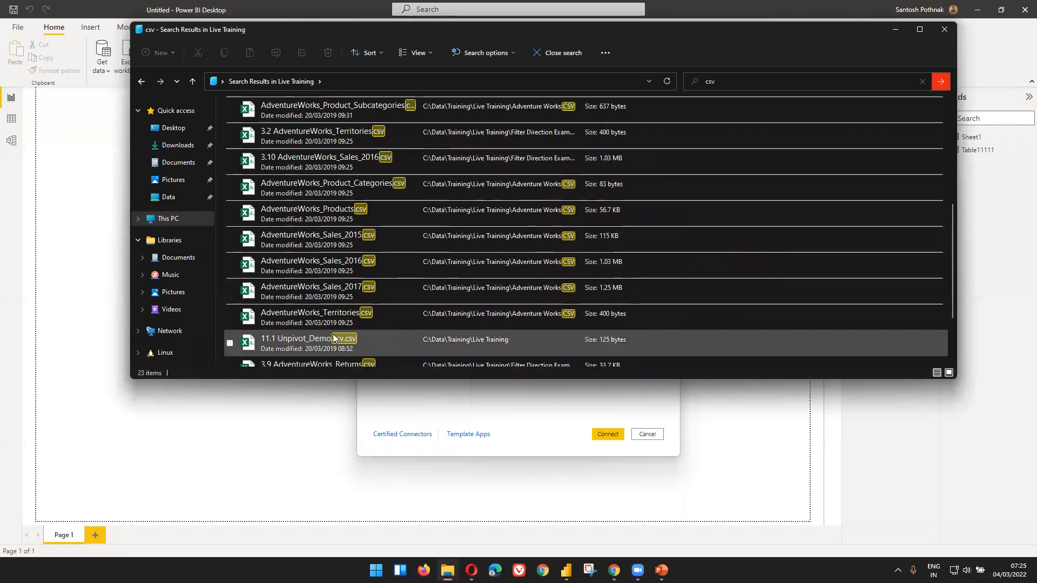
click(334, 298)
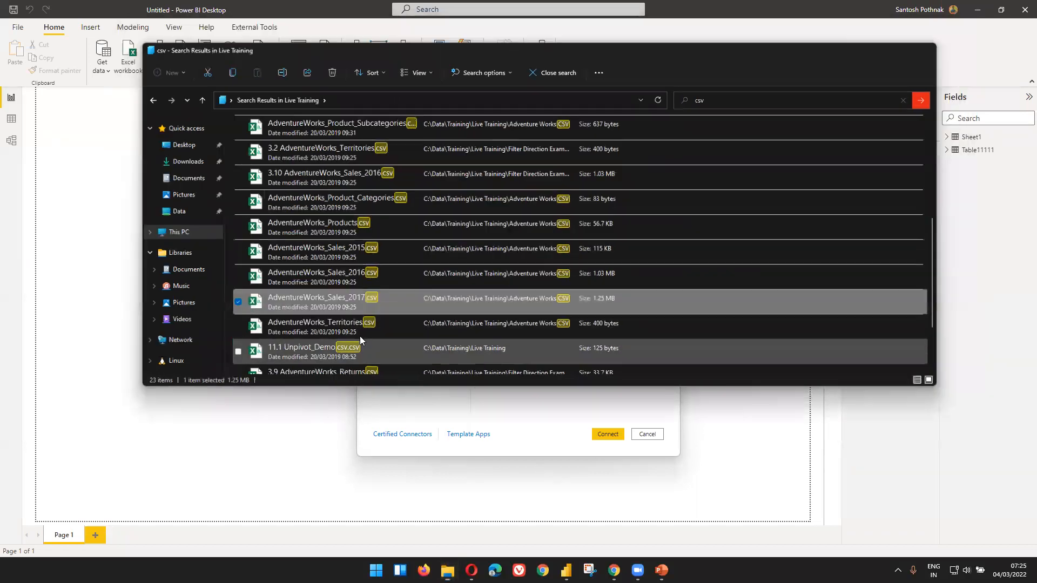
key(super+d)
key(ctrl+v)
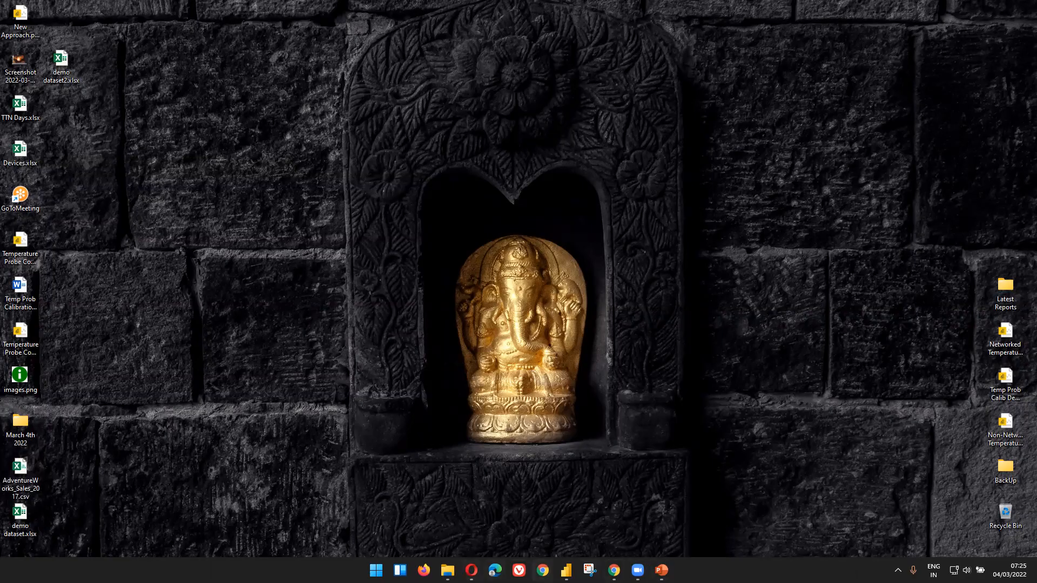
Return to Power BI Desktop and import AdventureWorks_Sales_2017.csv from the desktop into the Power Query Editor for transformation.
click(567, 570)
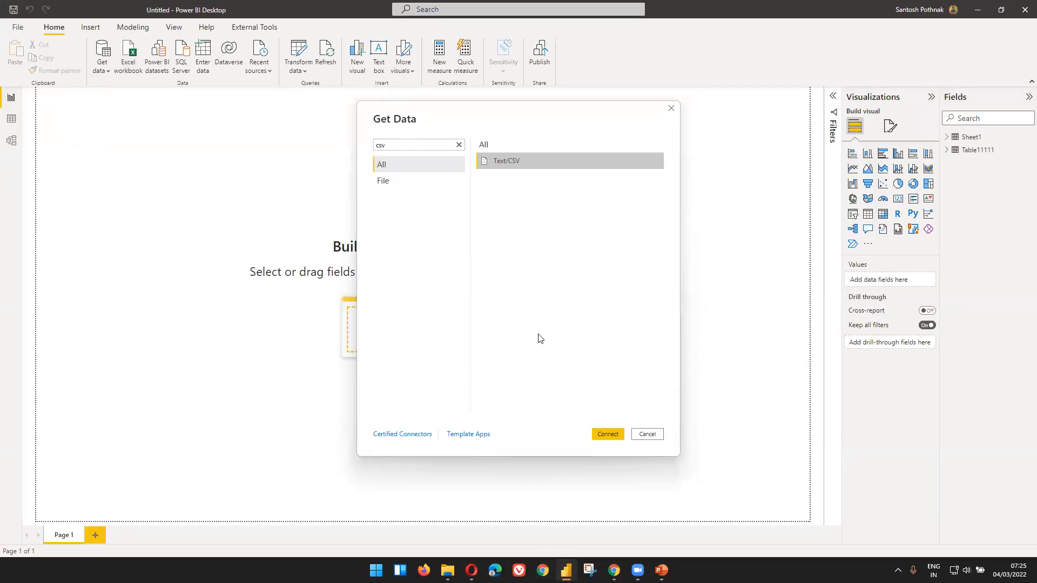
click(599, 440)
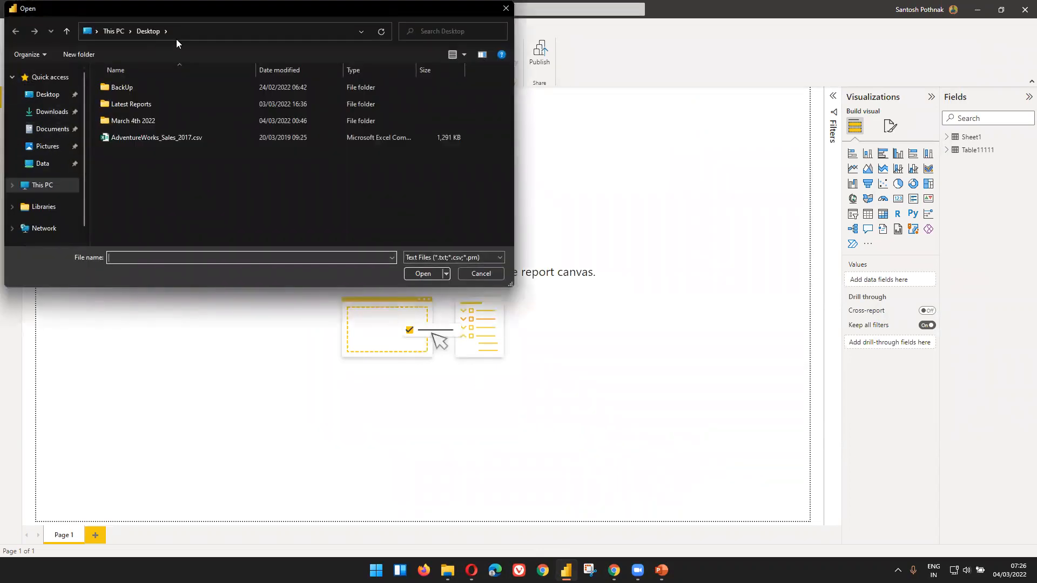
click(157, 139)
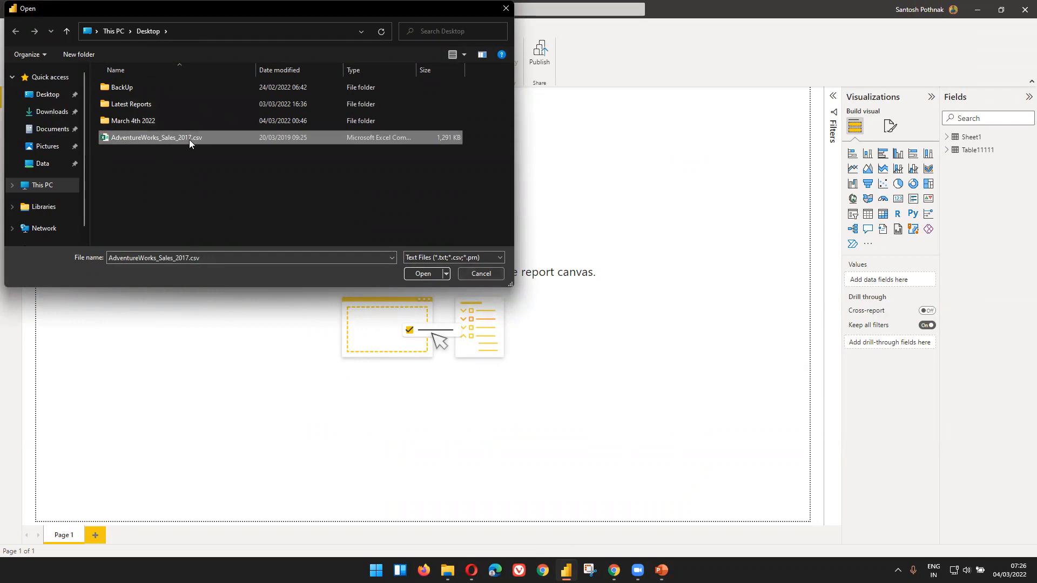
click(422, 274)
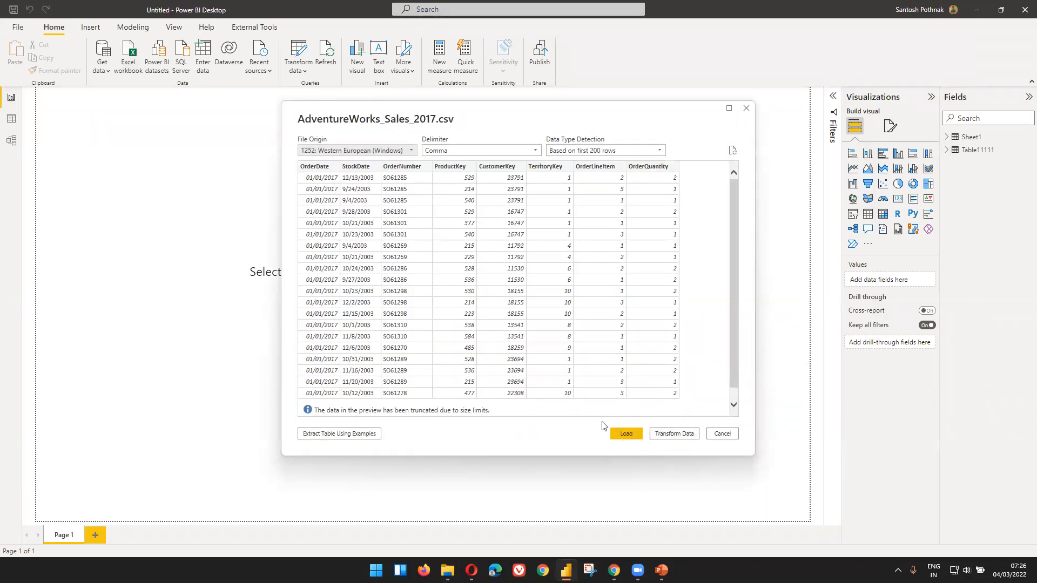
click(673, 435)
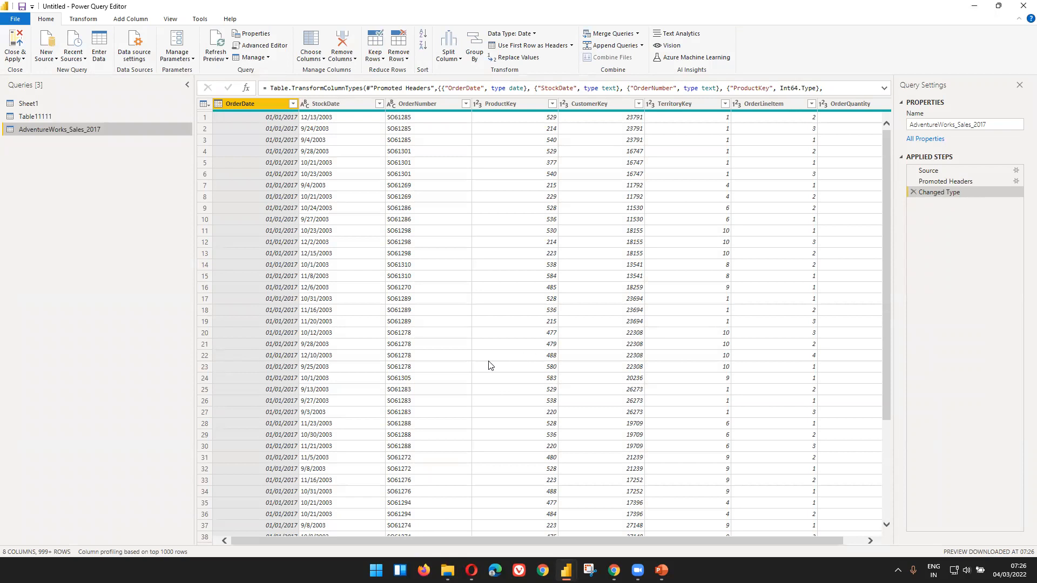
Compare the AdventureWorks_Sales_2017 columns at the Promoted Headers and Changed Type steps, checking the data types of all columns.
click(954, 181)
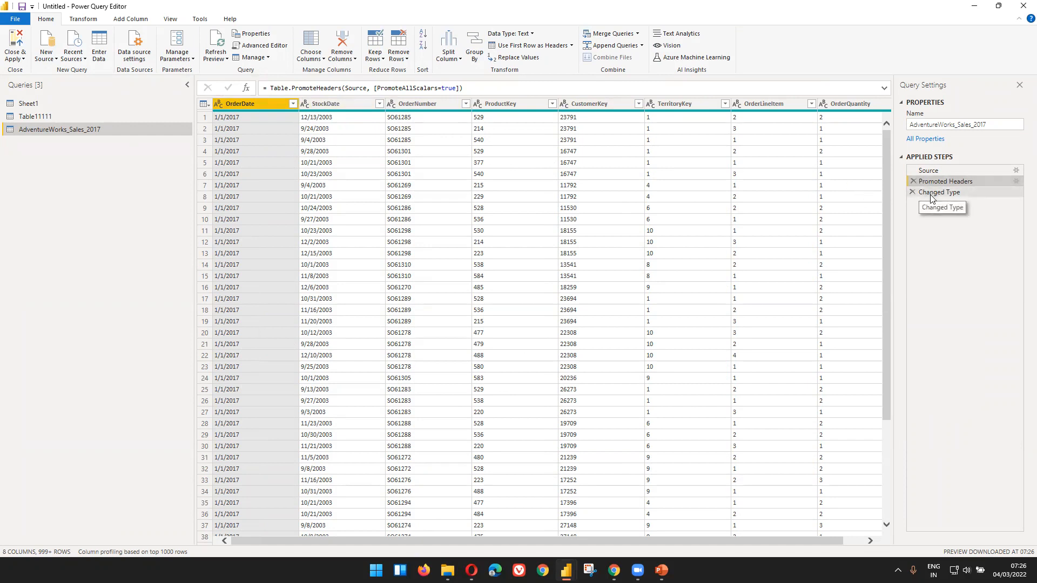
click(930, 197)
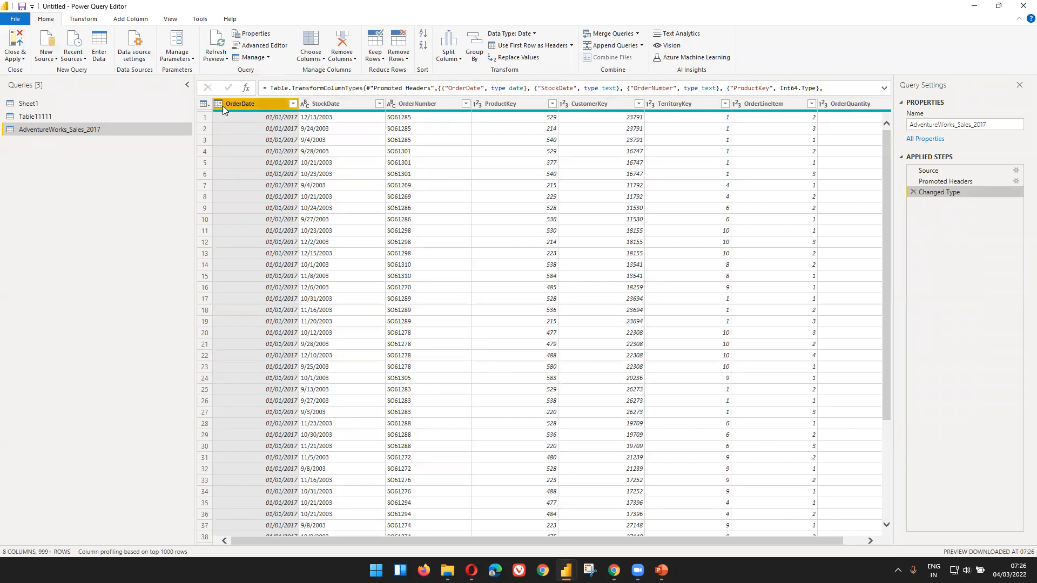
ctrl+click(314, 105)
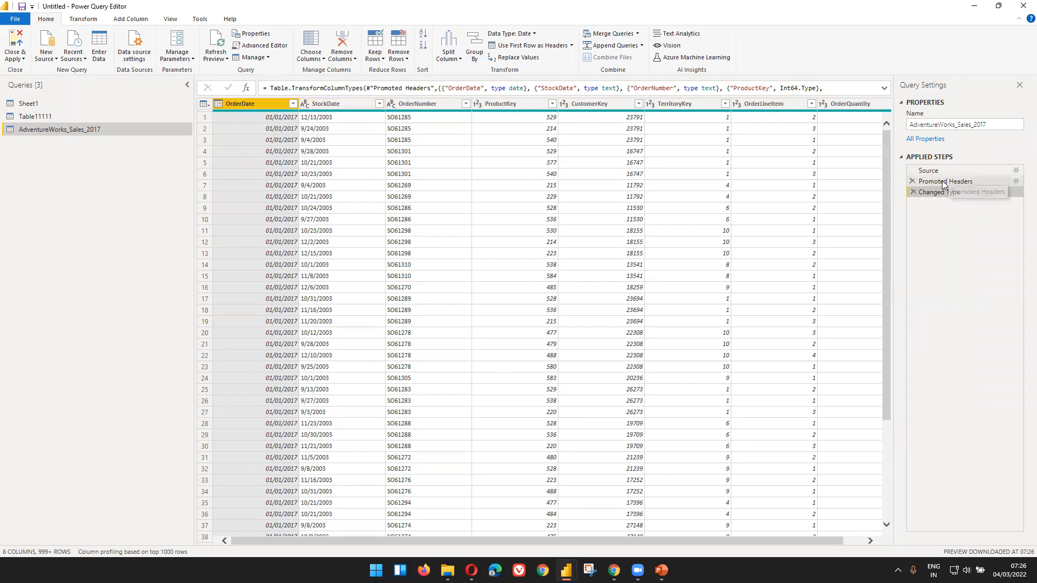
scroll(438, 543, right, 2)
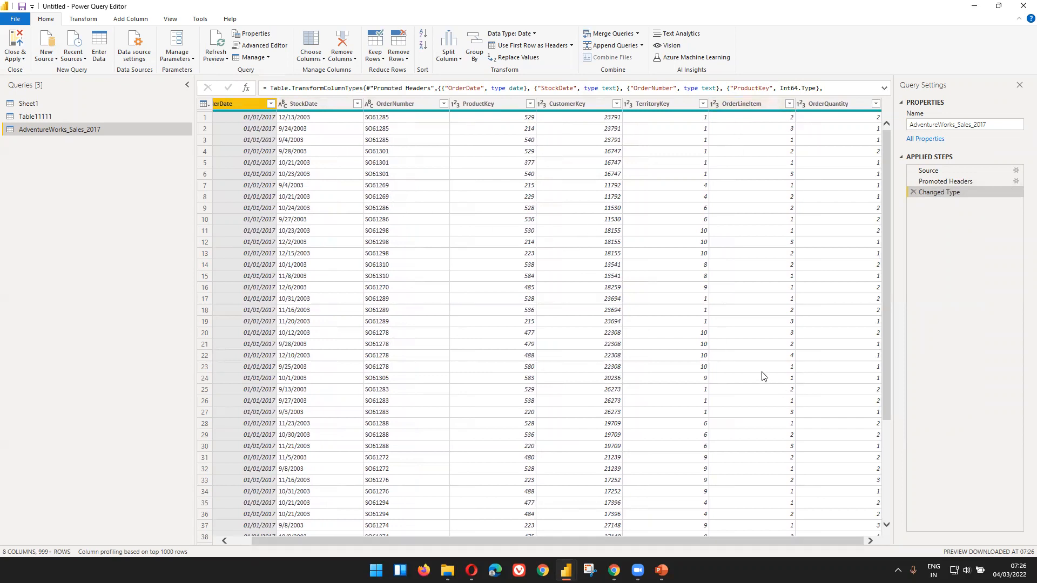
scroll(653, 538, left, 2)
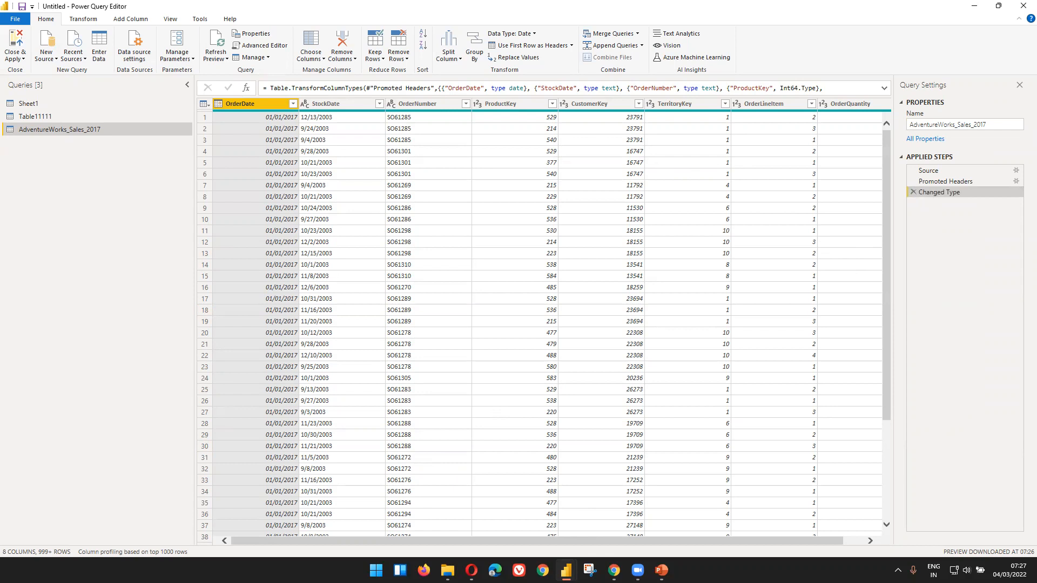
Look over the common source types for a new query, and switch to PowerPoint to review the demo slide.
click(49, 62)
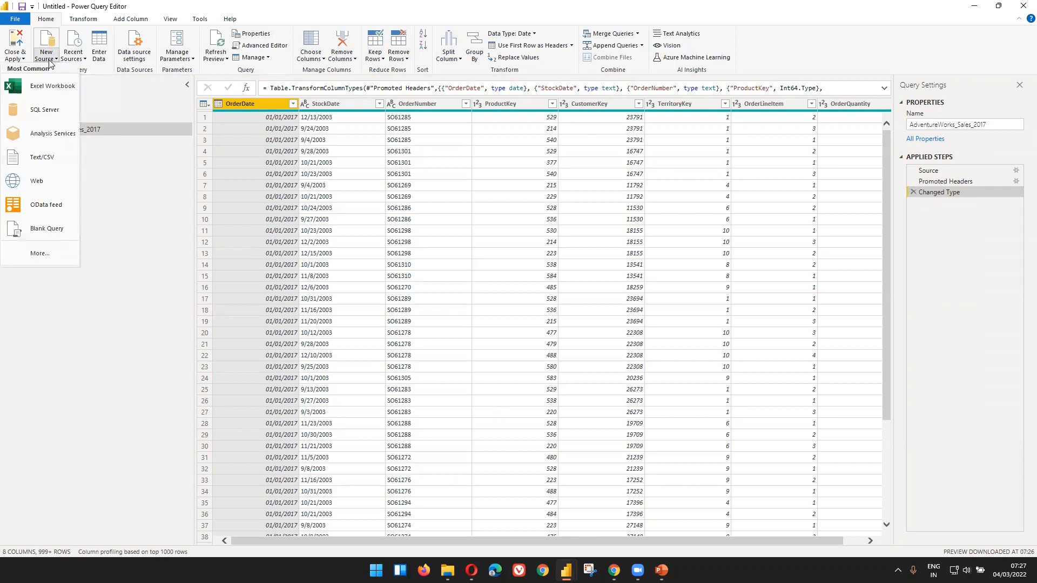
click(165, 252)
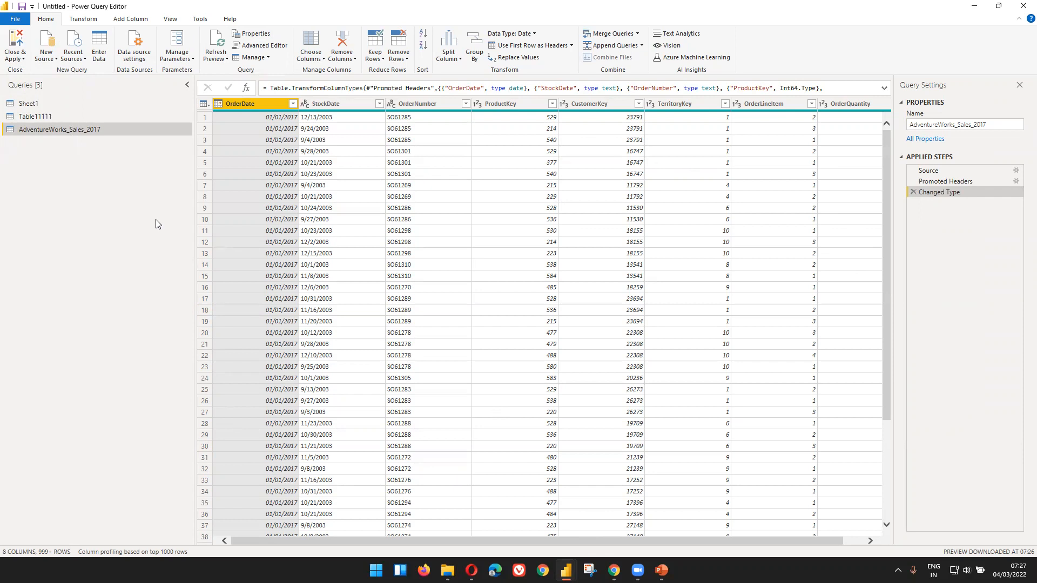
click(661, 570)
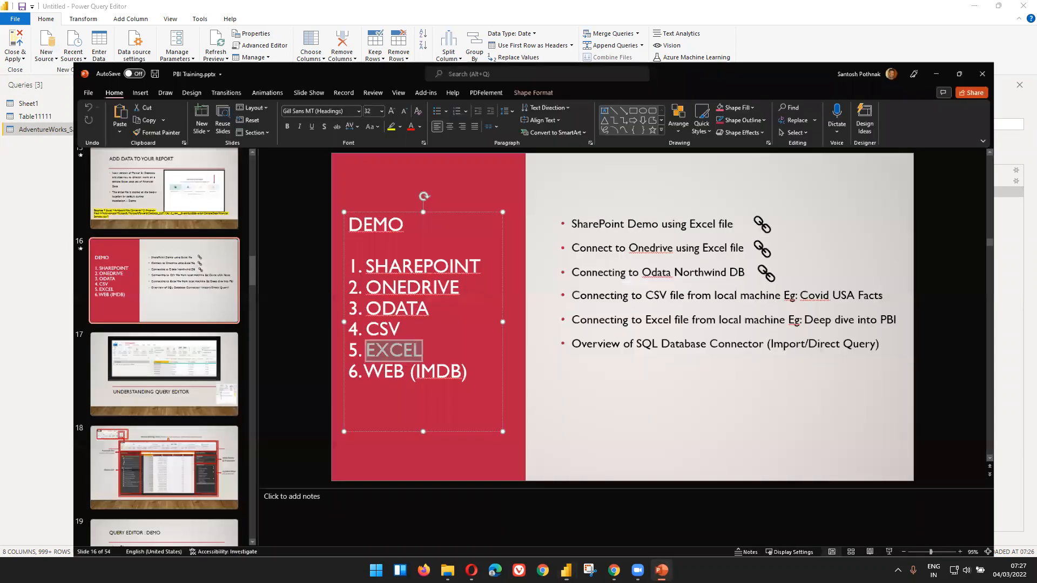
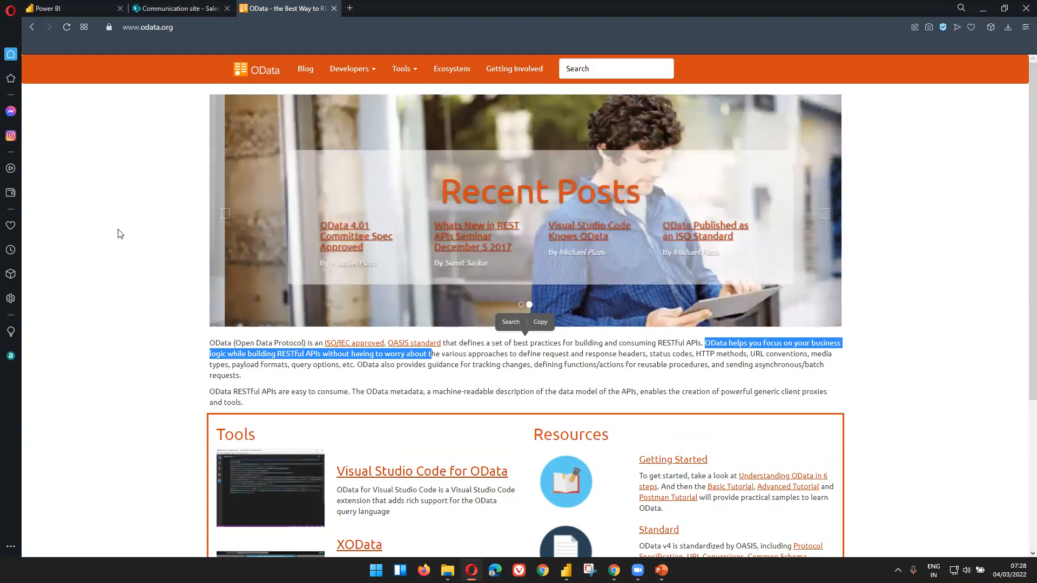
Review the OData homepage in the browser, open a blank tab beside it, and return to the Power Query Editor.
scroll(119, 233, down, 3)
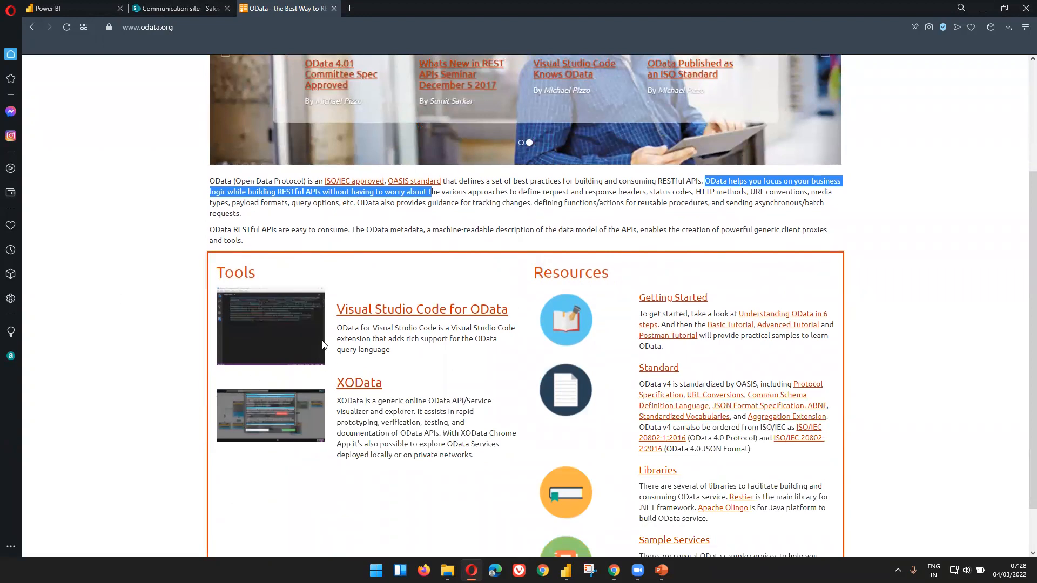
scroll(139, 347, up, 3)
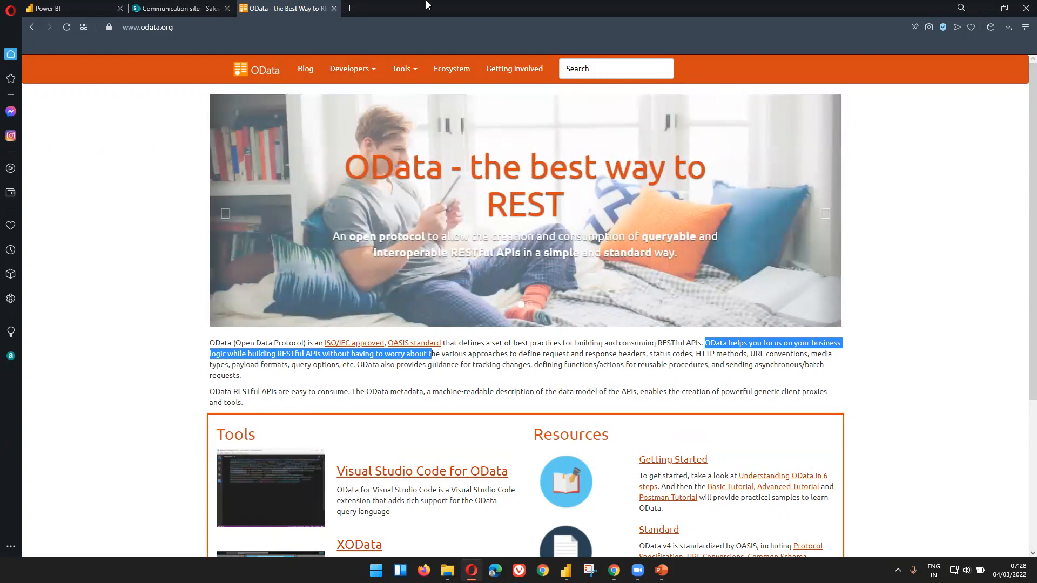
click(350, 8)
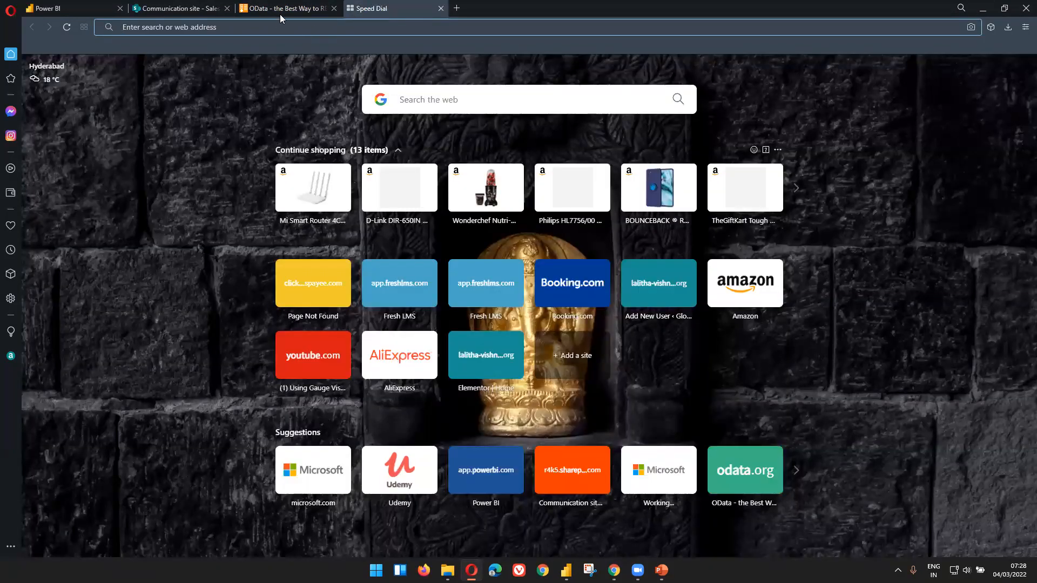
click(284, 8)
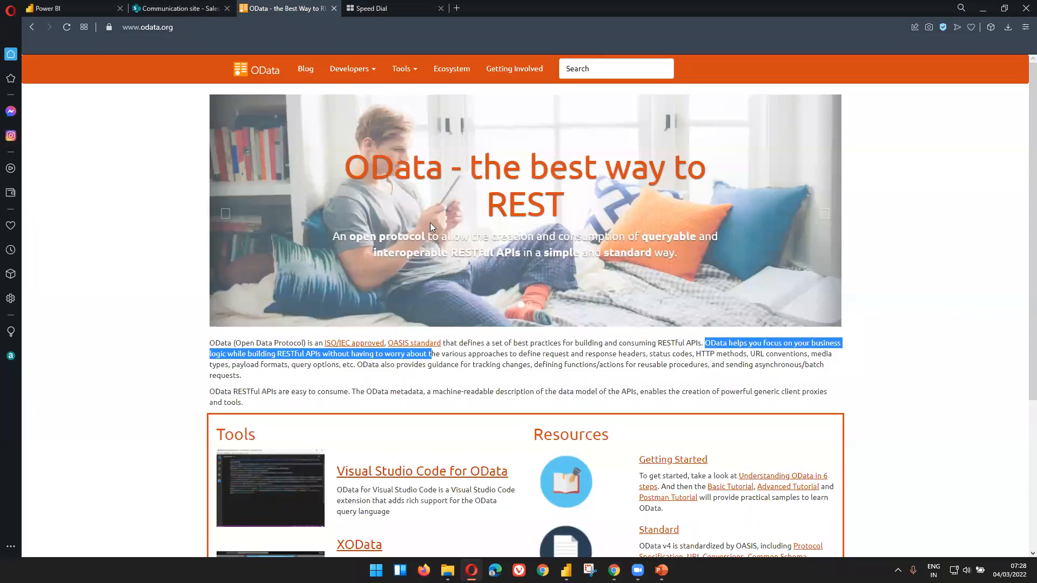
click(381, 8)
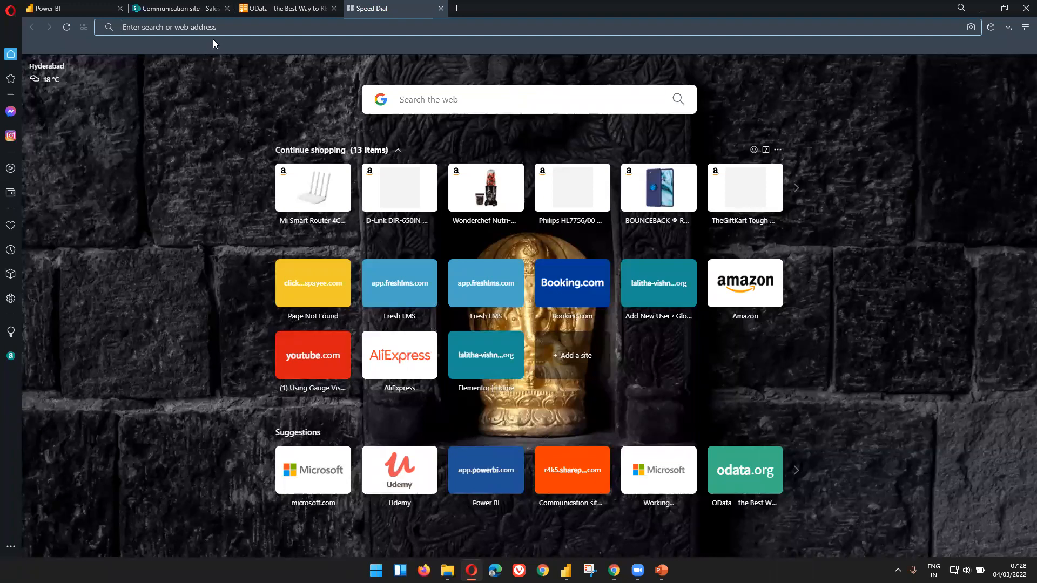
key(alt+Tab)
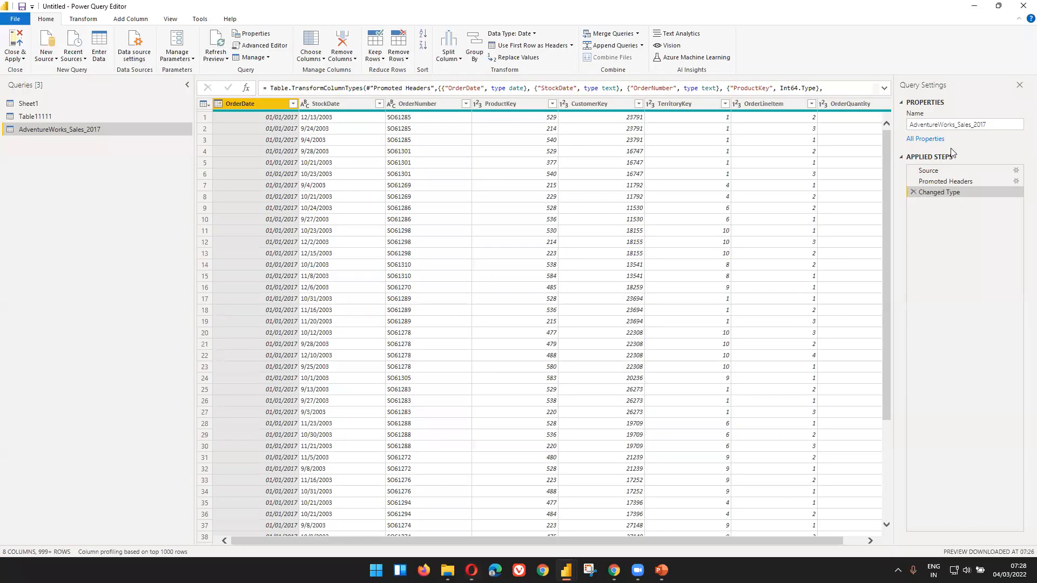
Check the Odata Northwind DB link on the PowerPoint demo slide, and switch to the blank tab in Opera.
key(alt+Tab)
key(Tab)
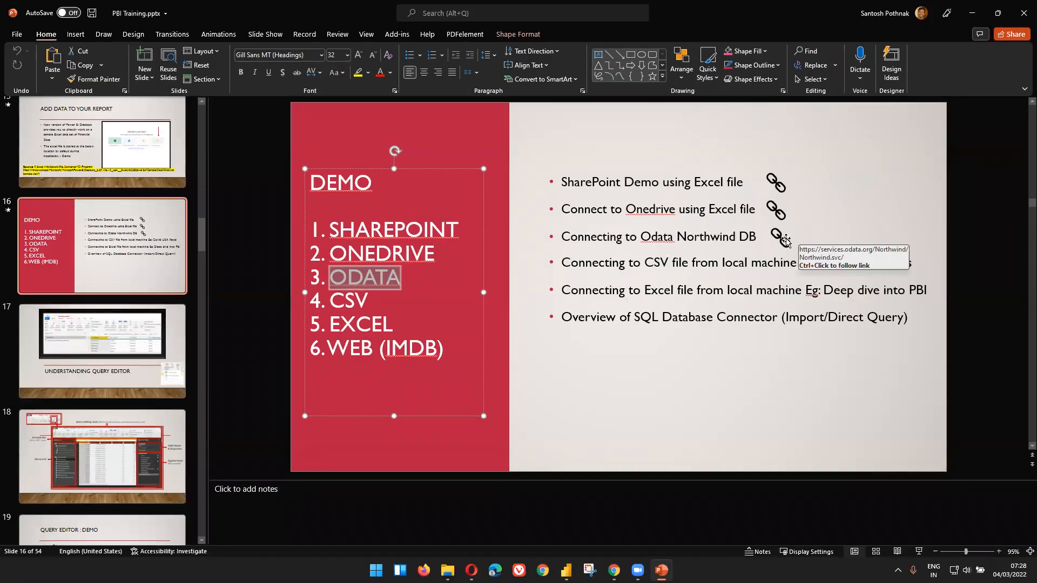
right_click(784, 239)
key(Escape)
key(alt+Tab)
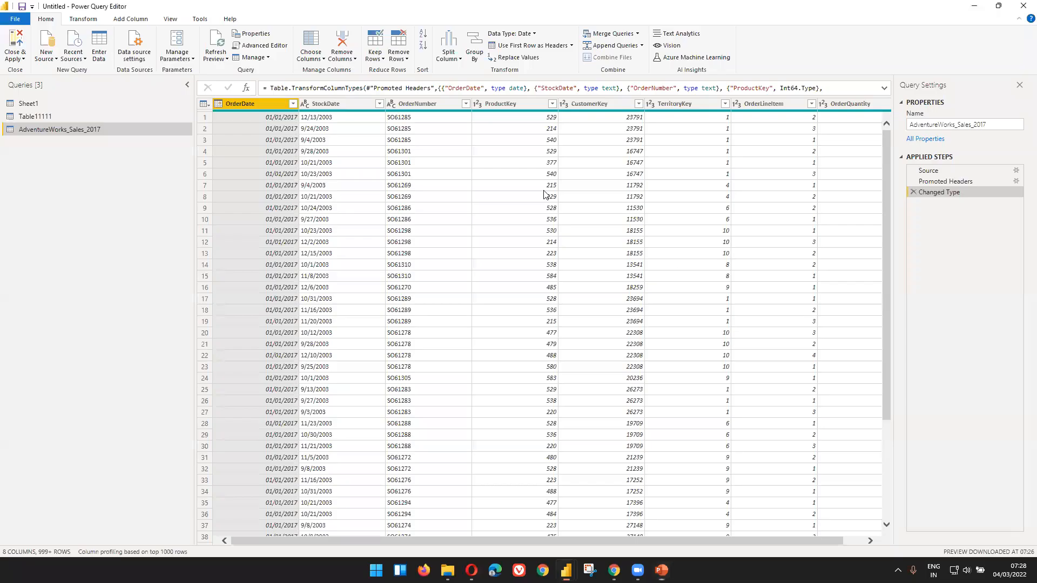
key(alt+Tab)
key(Tab)
key(Tab)
key(alt+Tab)
key(alt+Tab)
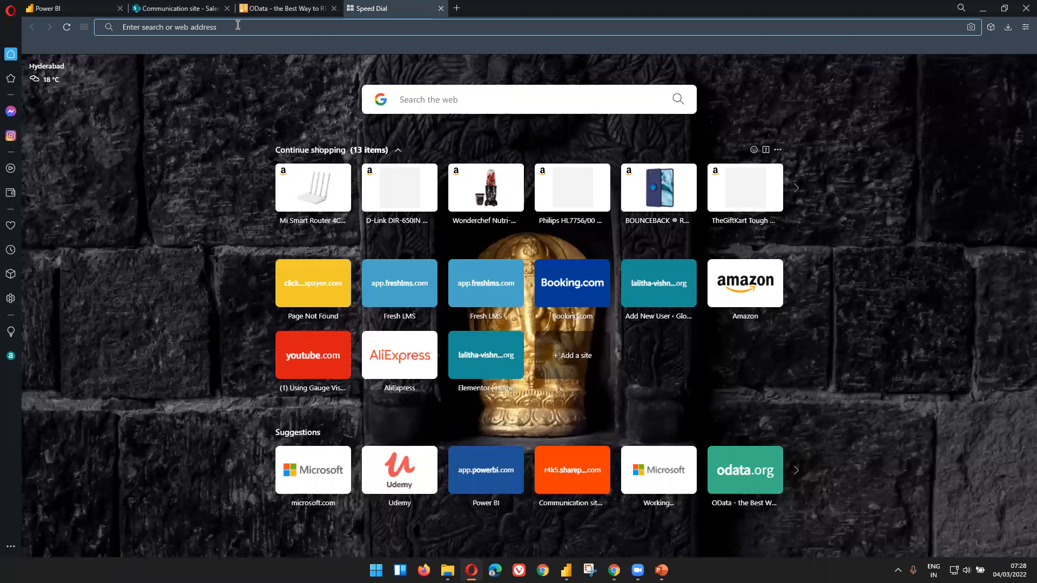
Search Google for "northwind database odata" and open the Northwind OData service result.
text(google.com)
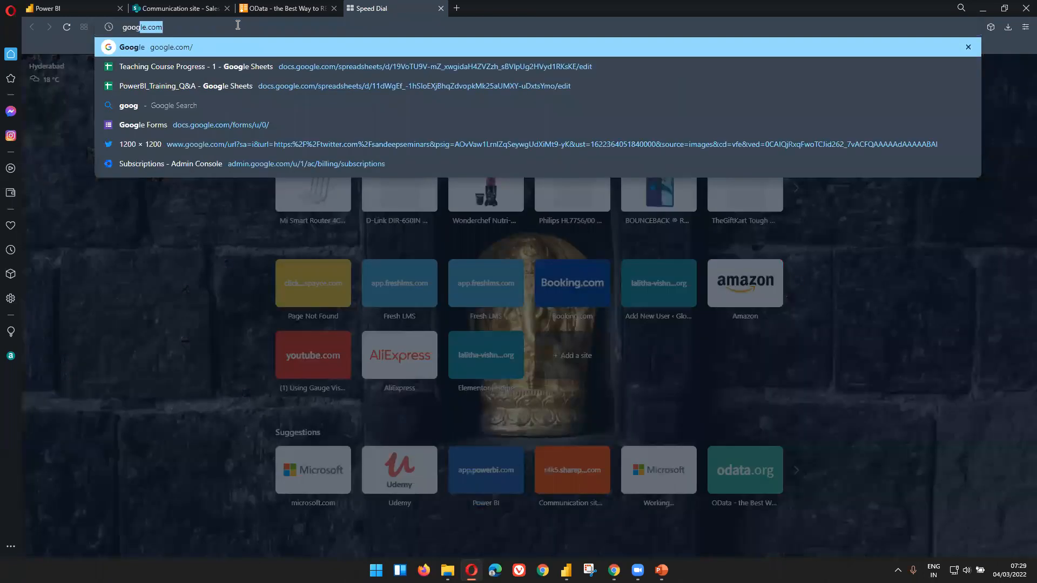
key(Return)
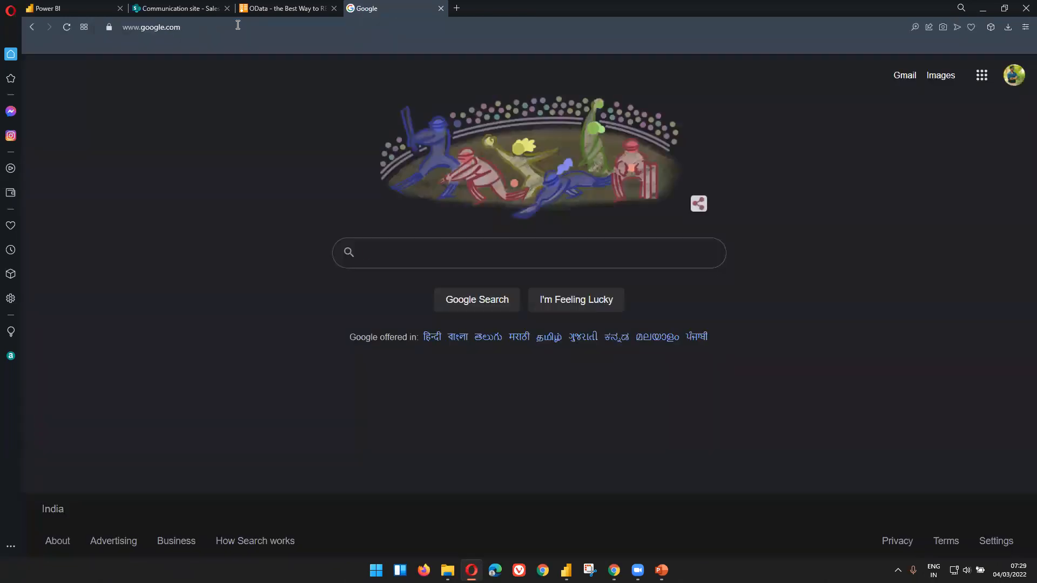
text(northwi)
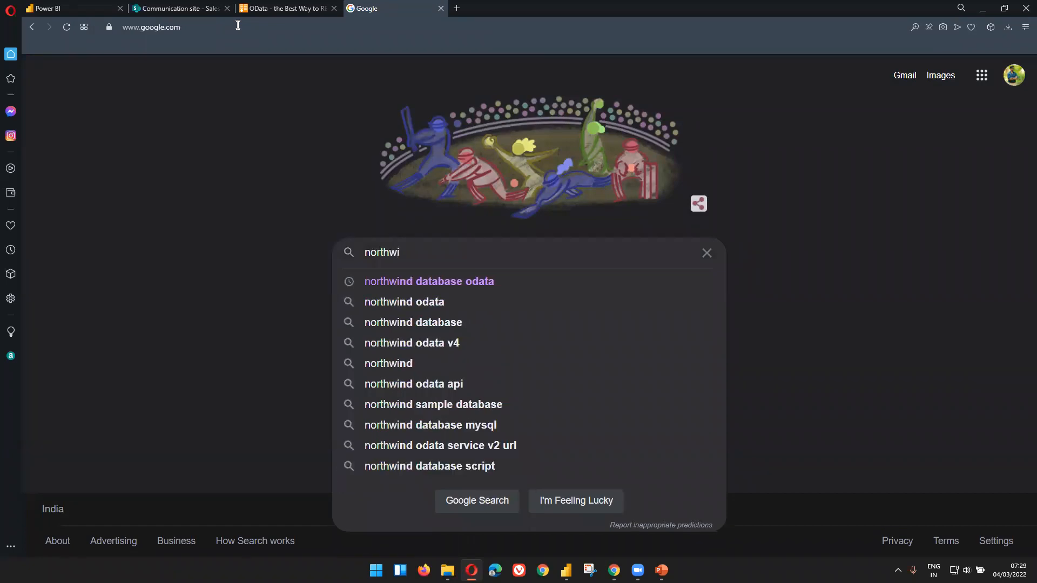
key(Down)
key(Return)
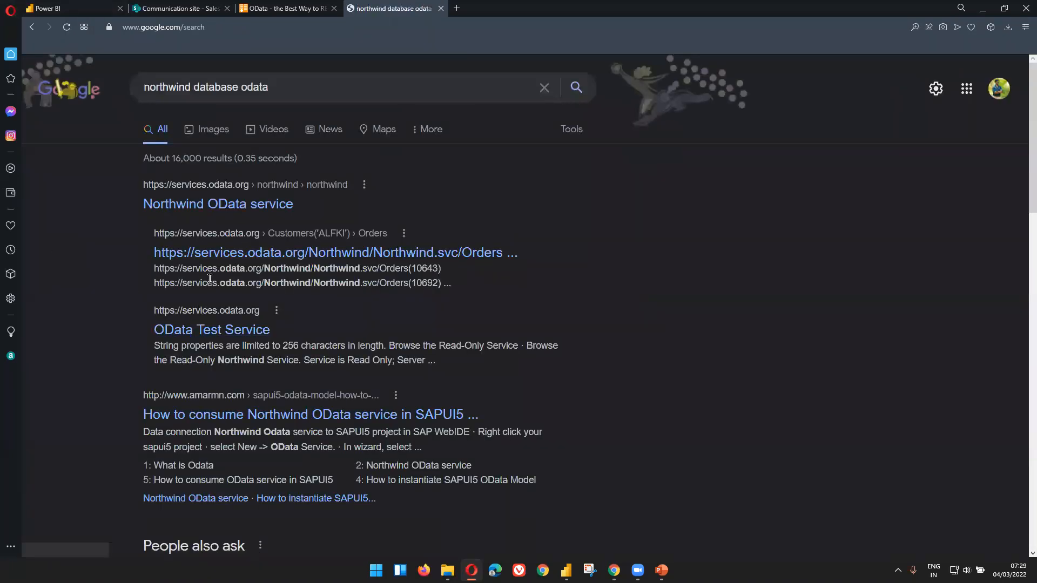
click(207, 265)
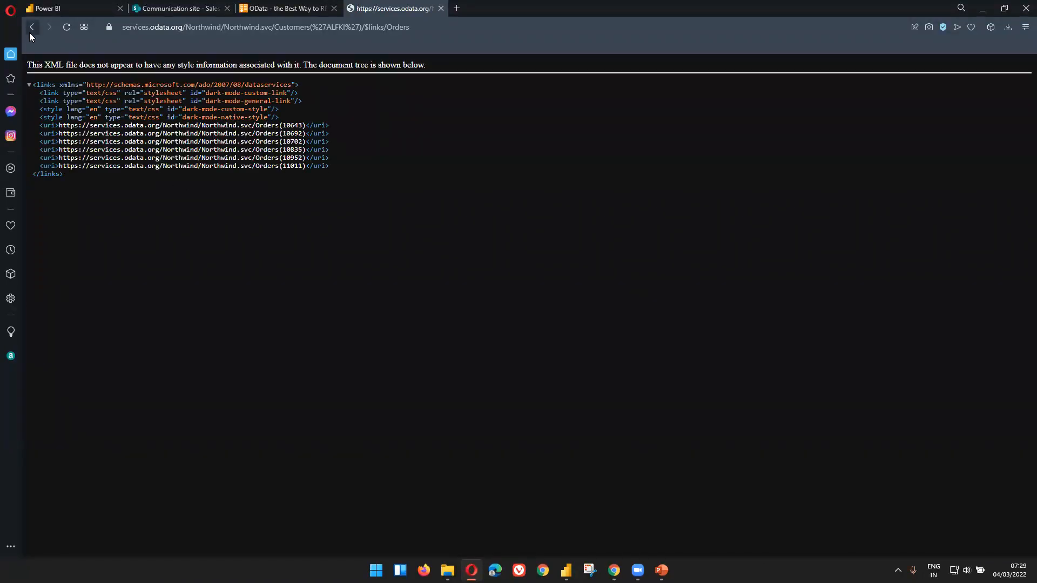
click(31, 28)
click(208, 205)
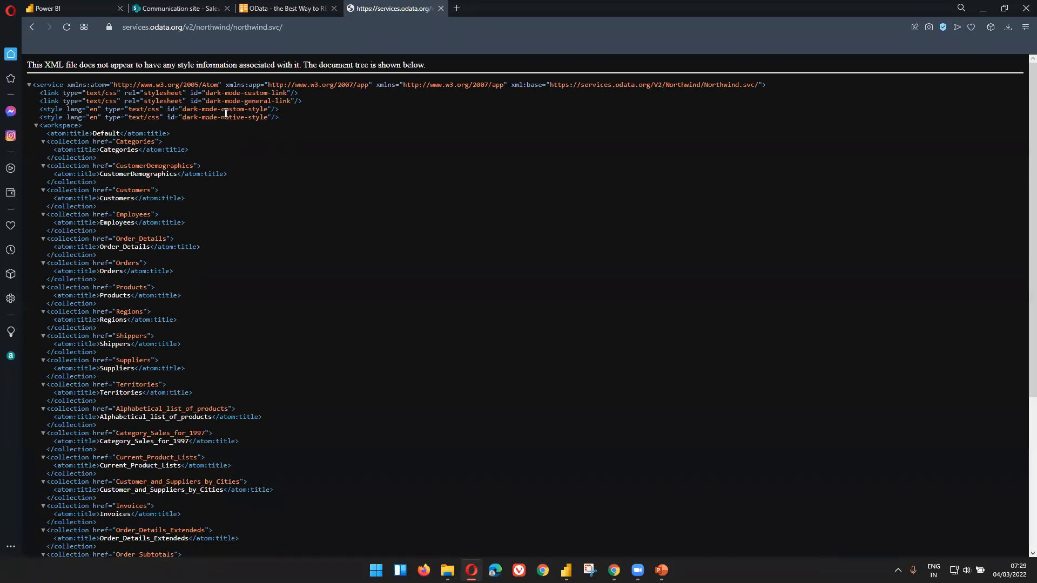
Examine the collections offered by the Northwind service, including Categories, Customers, Employees, Order_Details and Orders.
scroll(251, 241, down, 4)
scroll(251, 241, up, 4)
double_click(144, 141)
double_click(125, 190)
double_click(135, 215)
double_click(138, 239)
click(127, 270)
Select the Northwind service address, switch to Power BI Desktop and start a new OData feed connection.
click(238, 32)
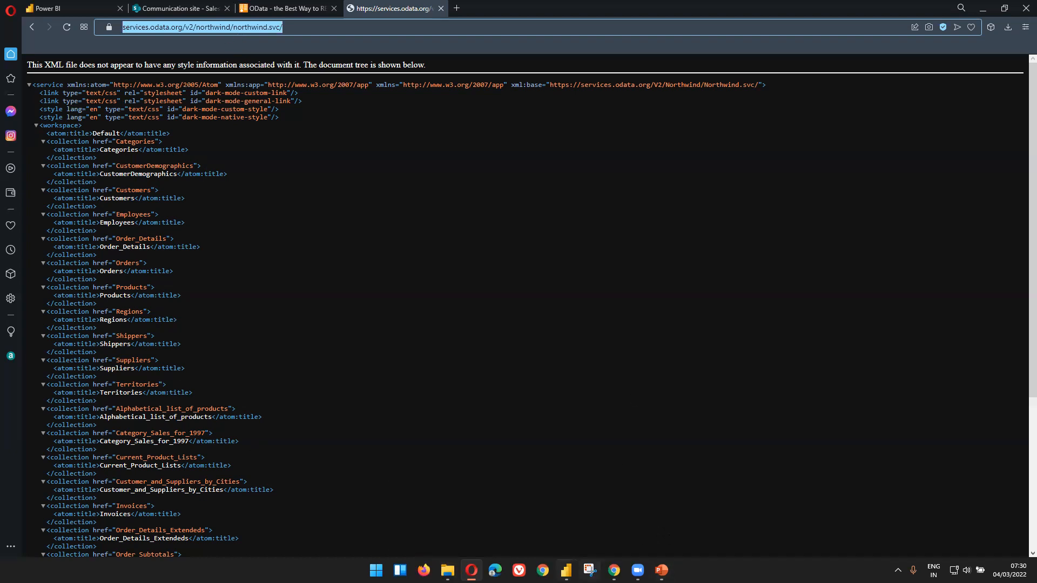
click(566, 571)
click(533, 526)
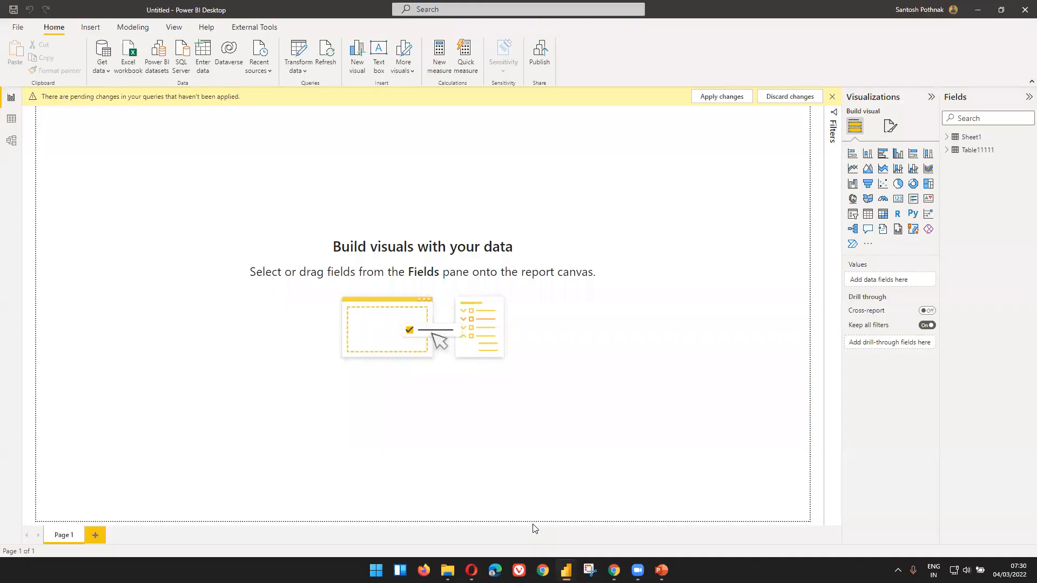
click(99, 71)
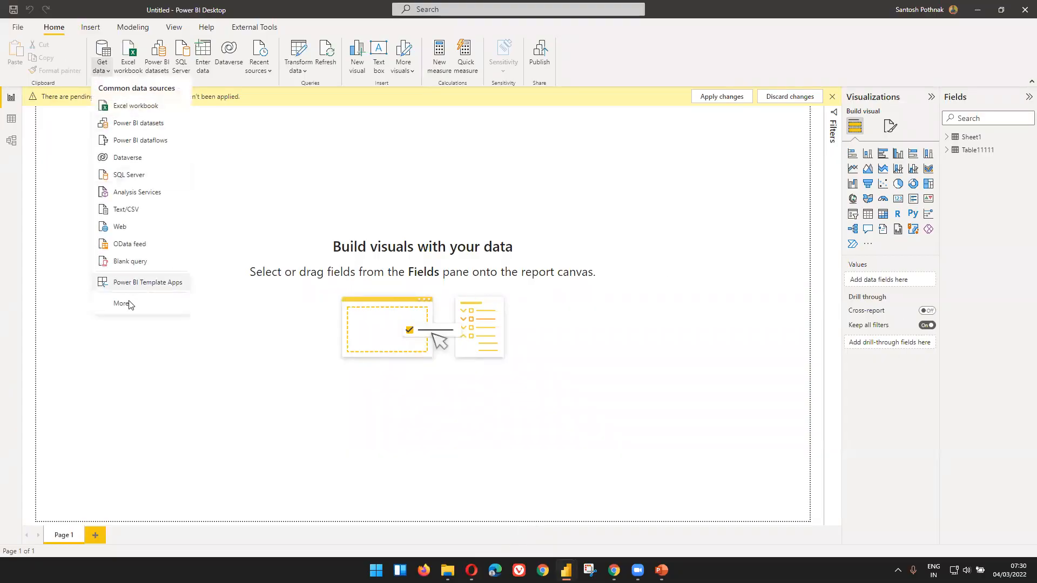
click(140, 242)
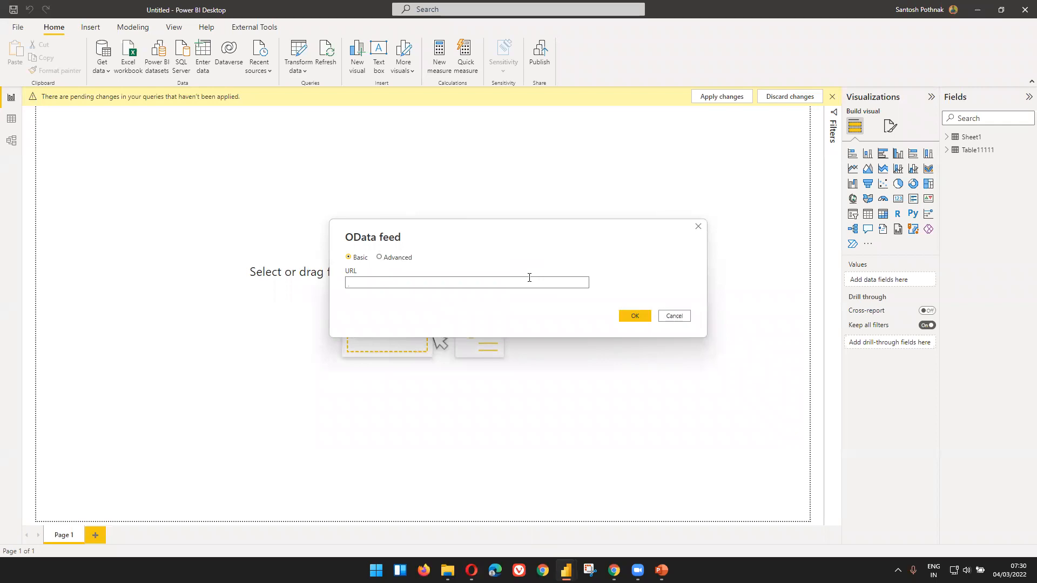
key(alt+Tab)
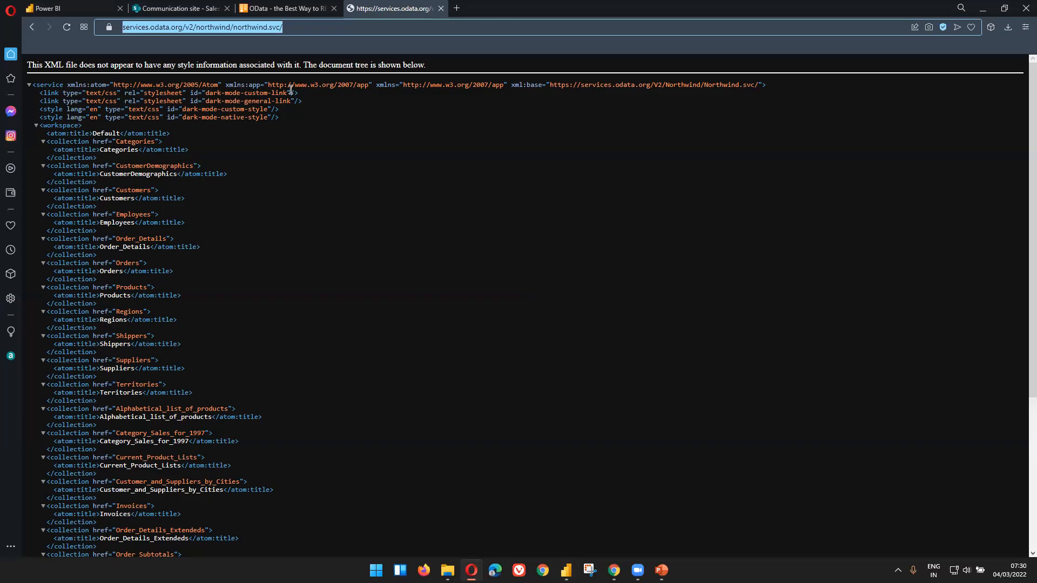
key(ctrl+x)
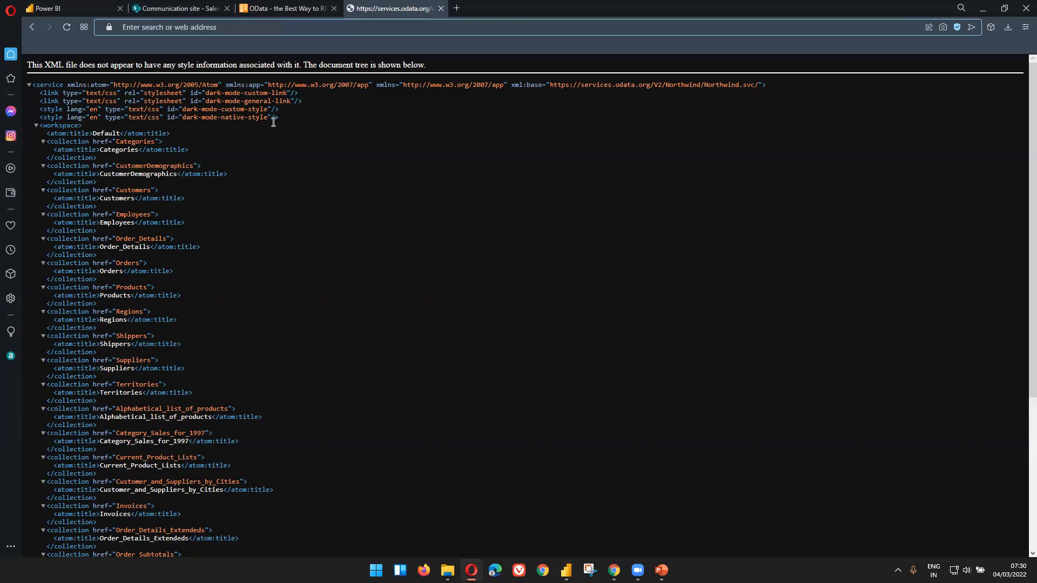
key(alt+Tab)
key(ctrl+v)
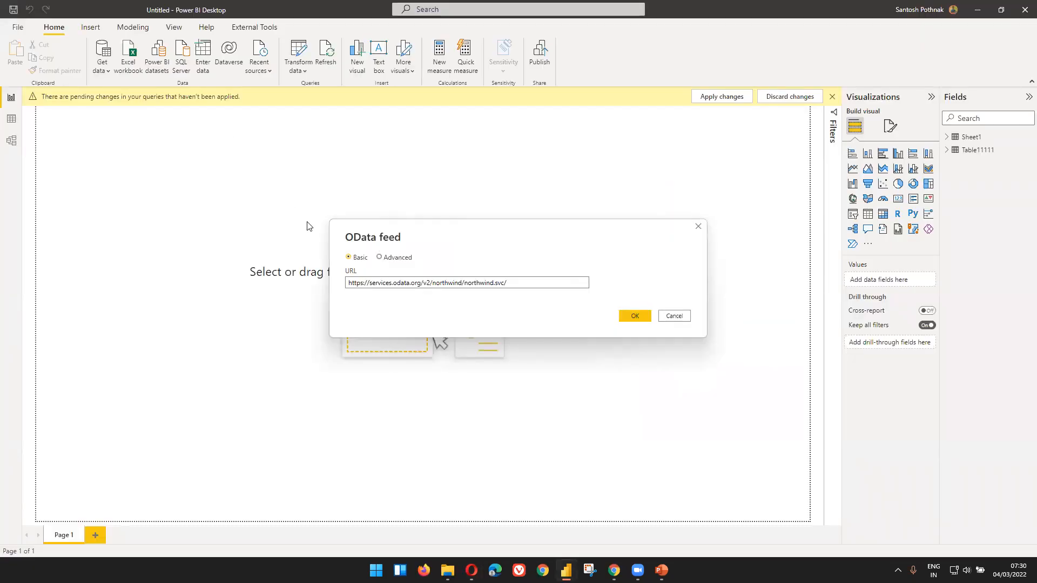
click(635, 318)
click(538, 284)
click(628, 317)
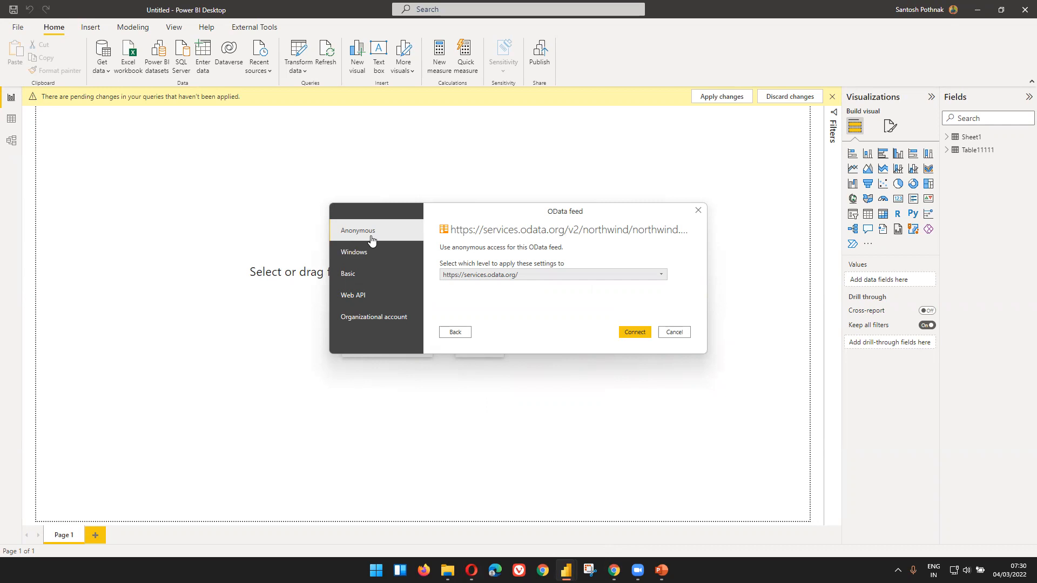
Review the Basic and Organizational account authentication options, and connect to the OData feed with Anonymous access.
click(369, 280)
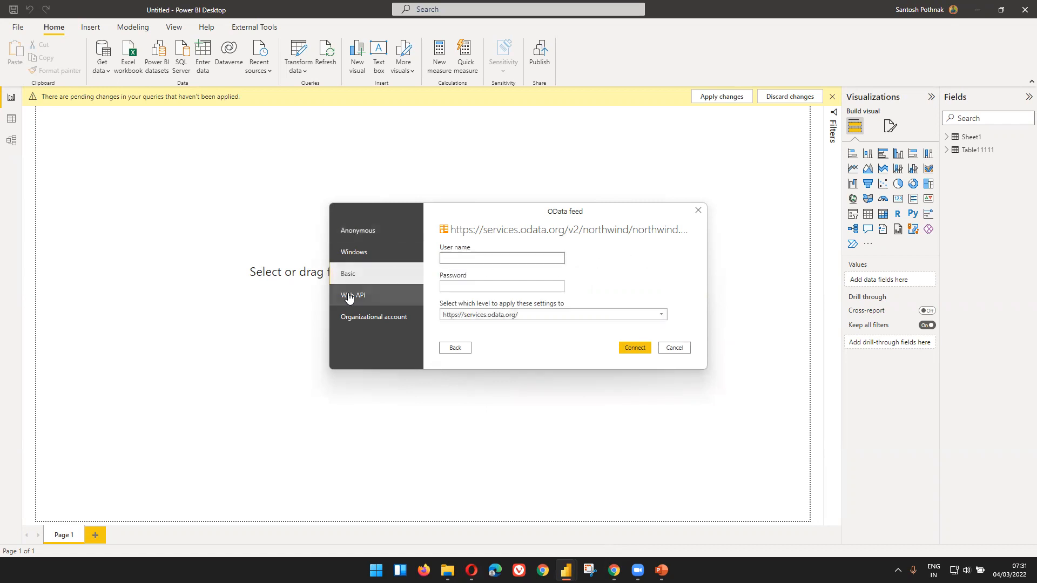
click(368, 328)
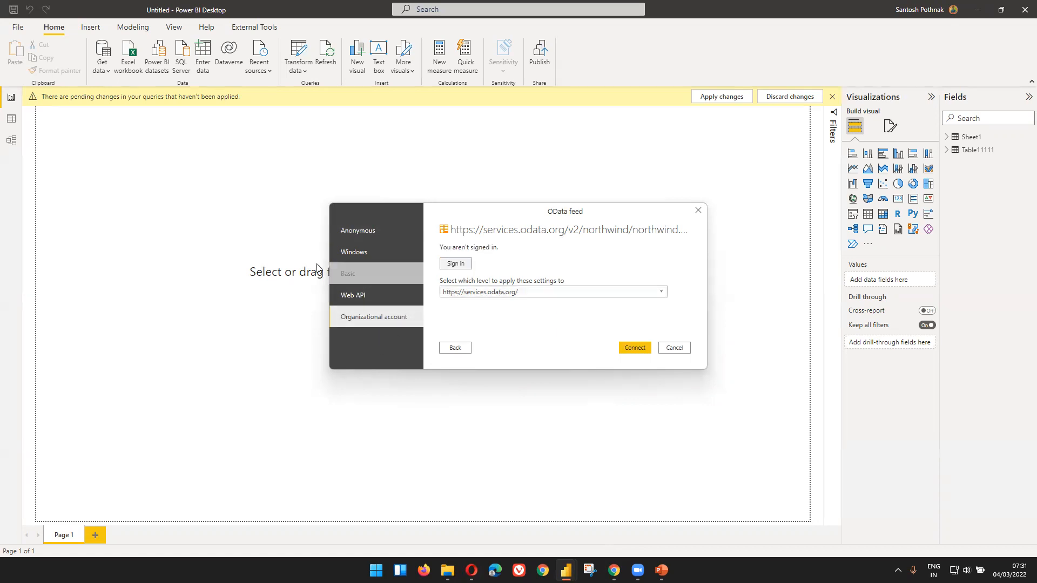
click(368, 232)
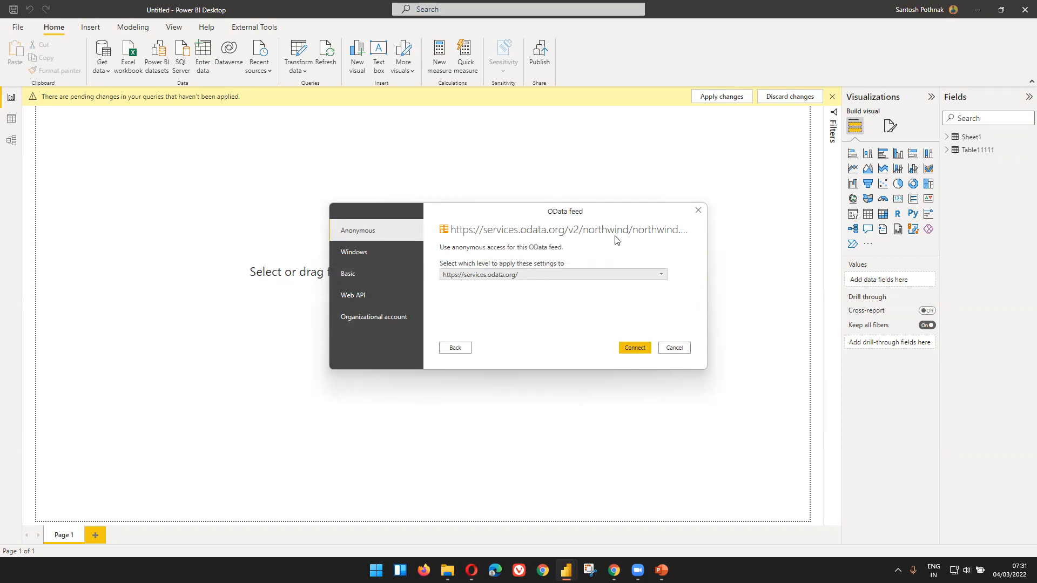
click(631, 349)
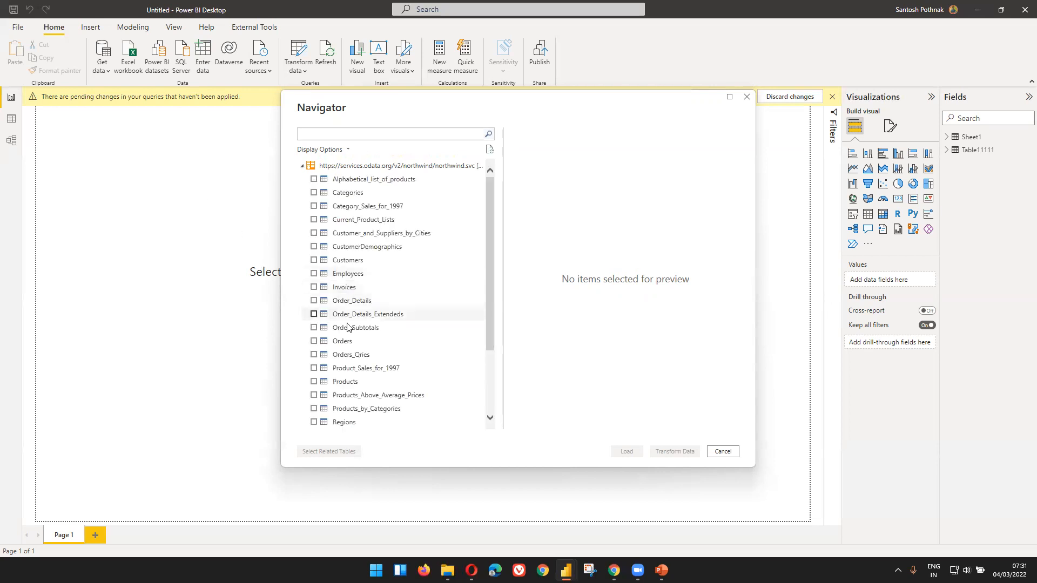
Select only the Employees table from the Northwind feed and open it in the Power Query Editor for transformation.
click(314, 341)
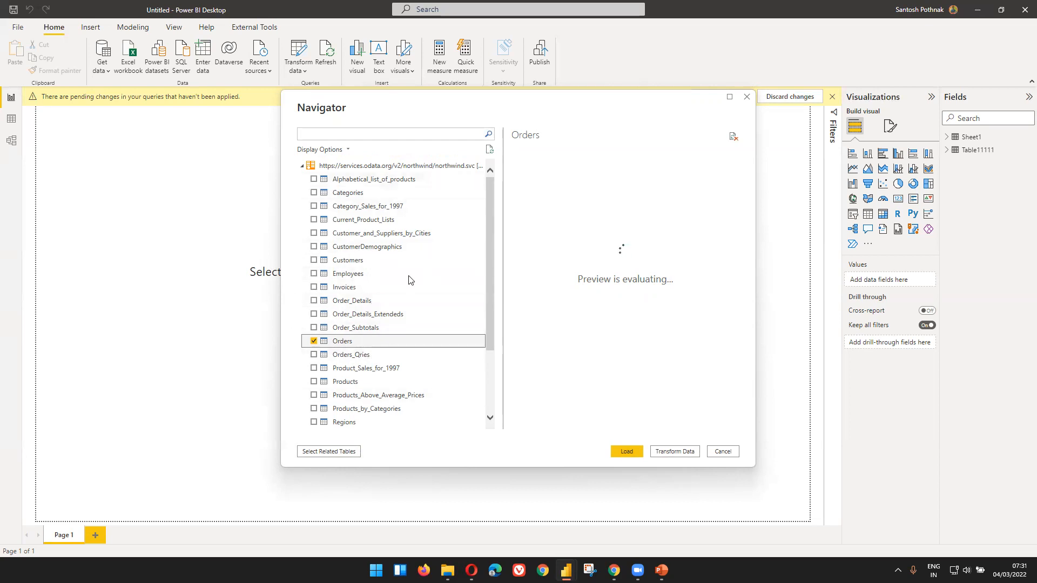
click(314, 274)
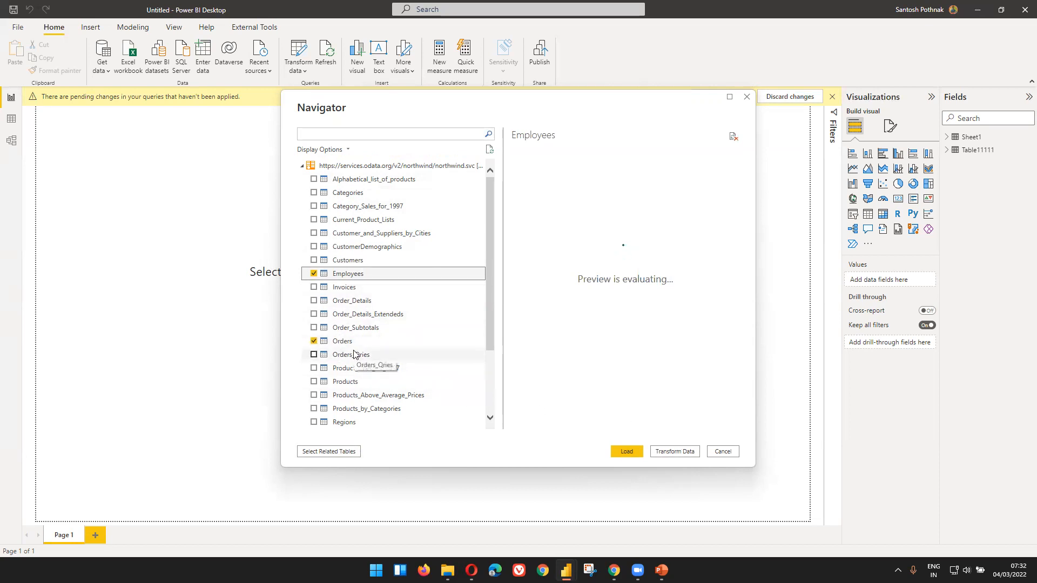
click(314, 341)
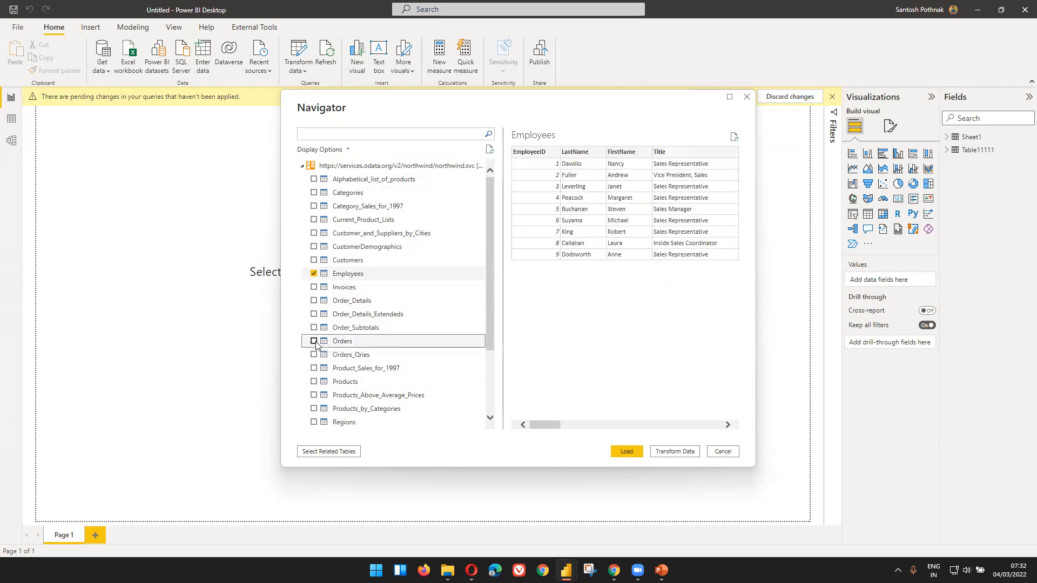
click(675, 452)
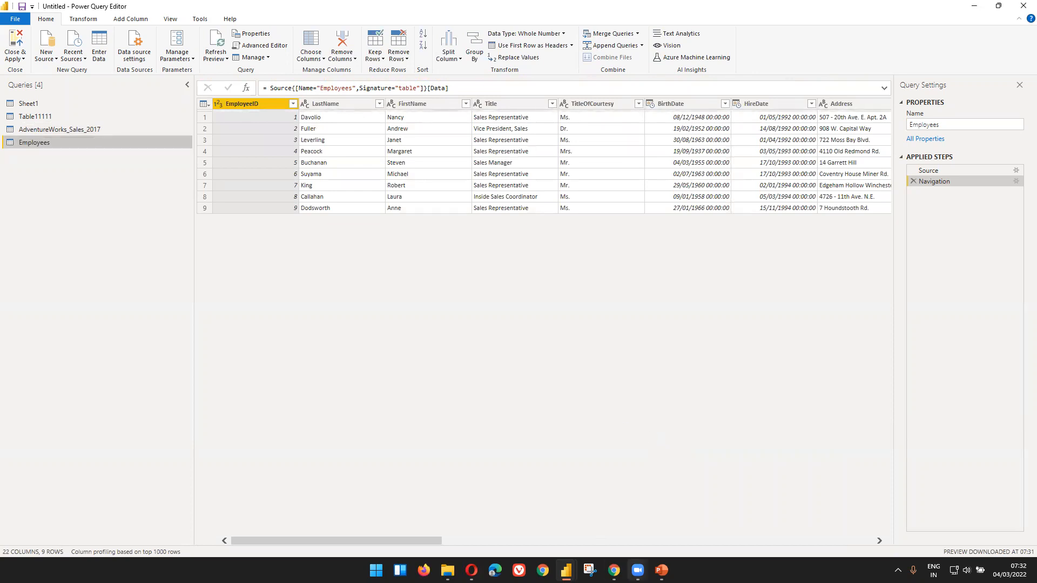
click(661, 571)
click(661, 571)
click(614, 570)
click(614, 570)
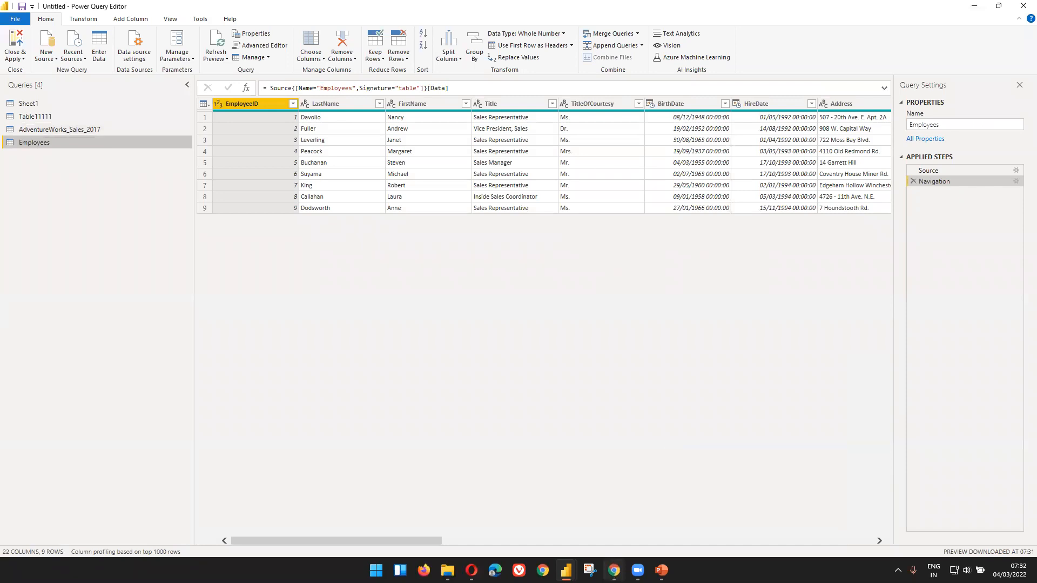
Switch to Opera and search for "imdb odata" in a new tab.
click(471, 571)
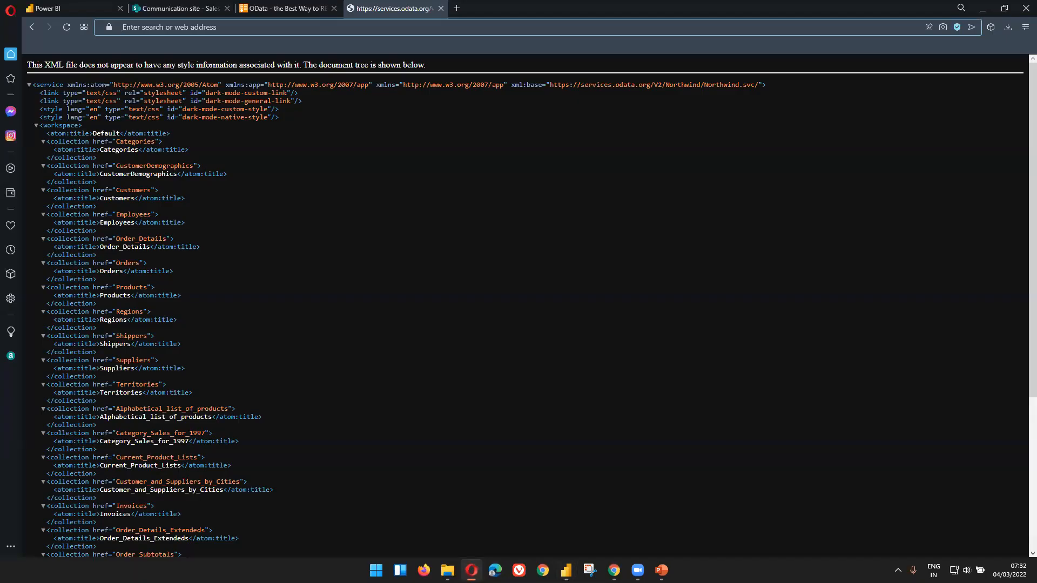
key(ctrl+t)
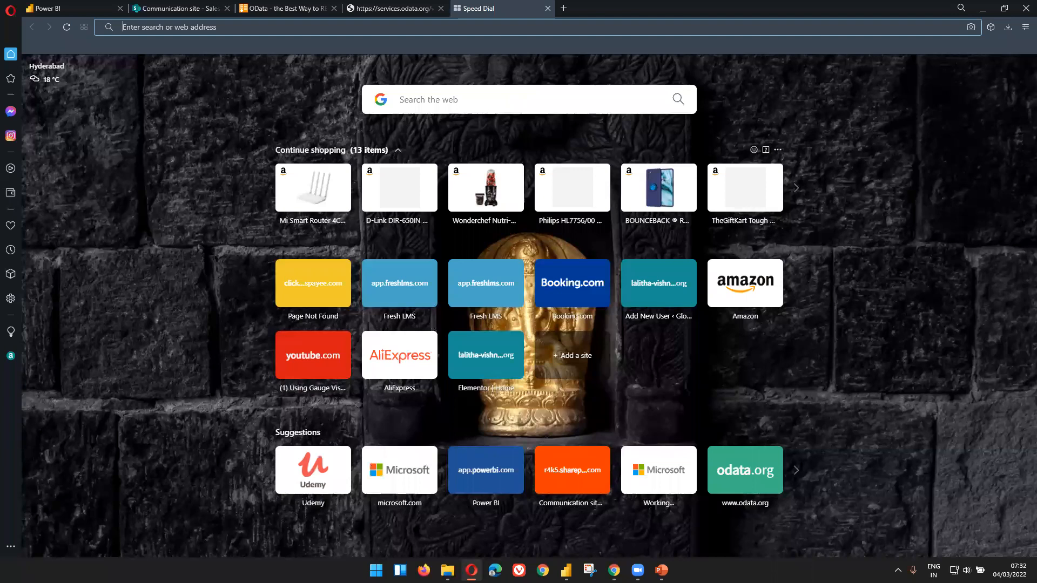
text(imd)
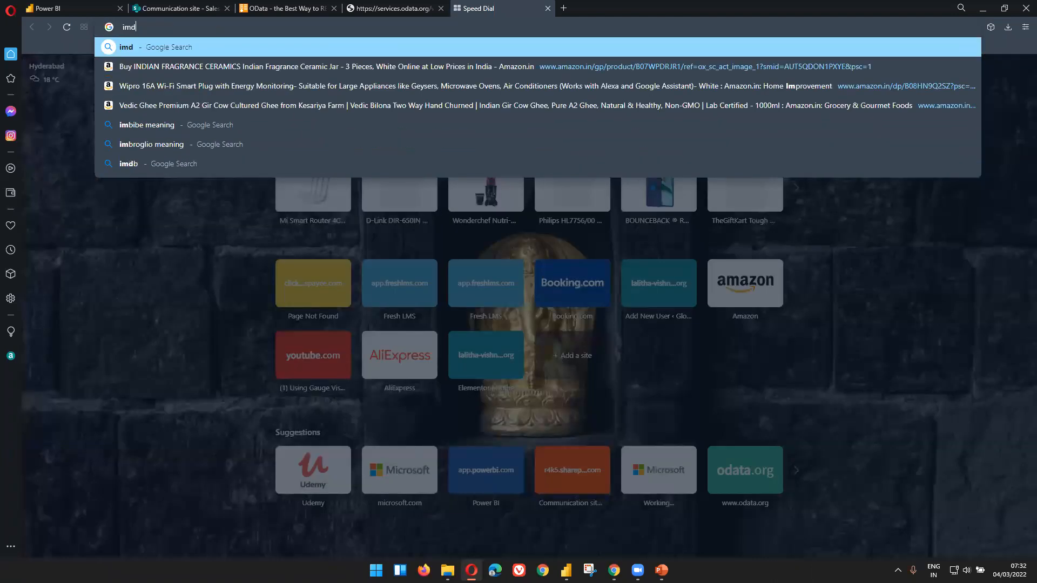
text(b odata)
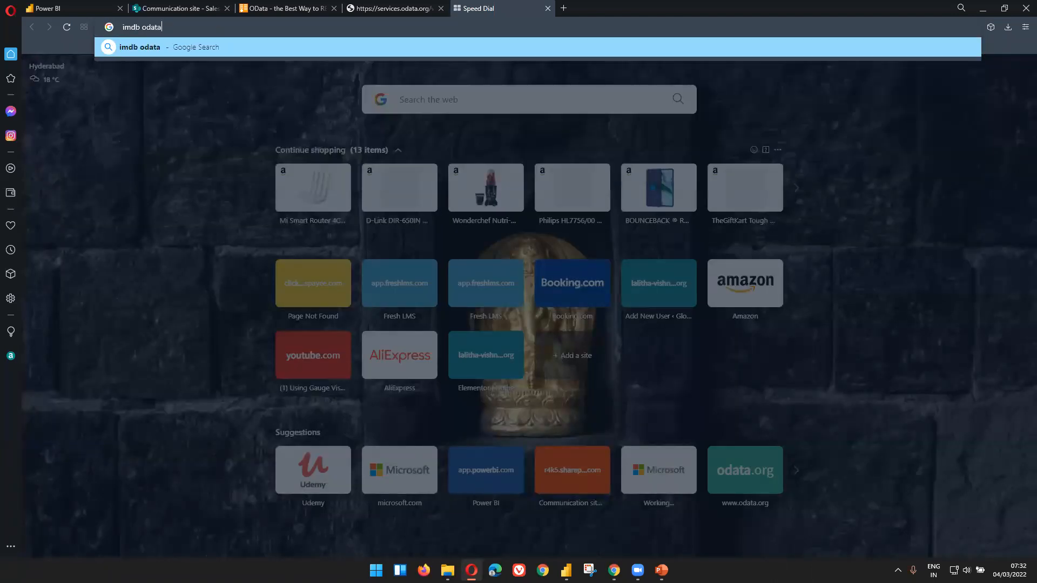
key(Return)
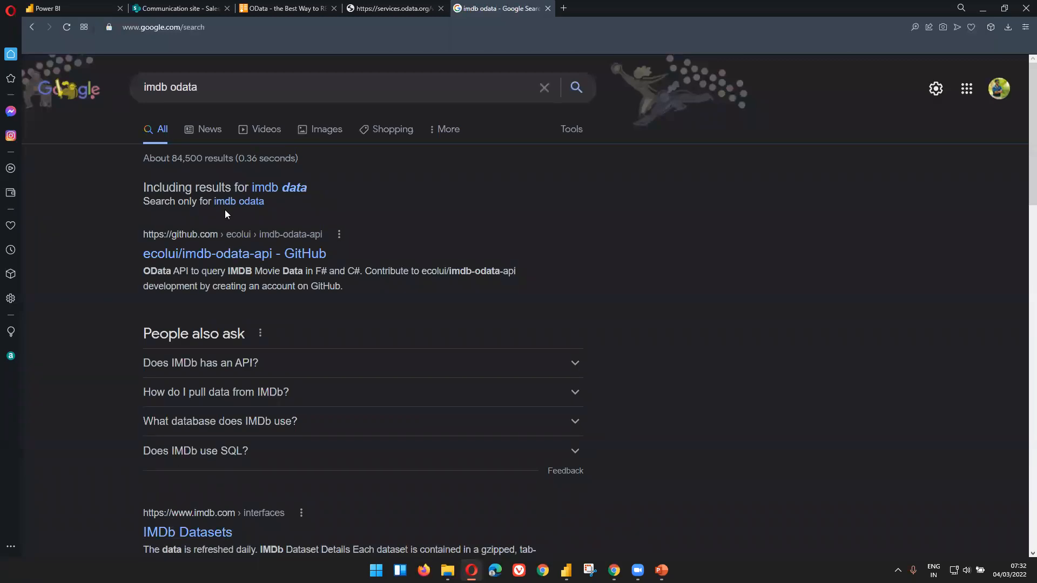
scroll(313, 252, down, 3)
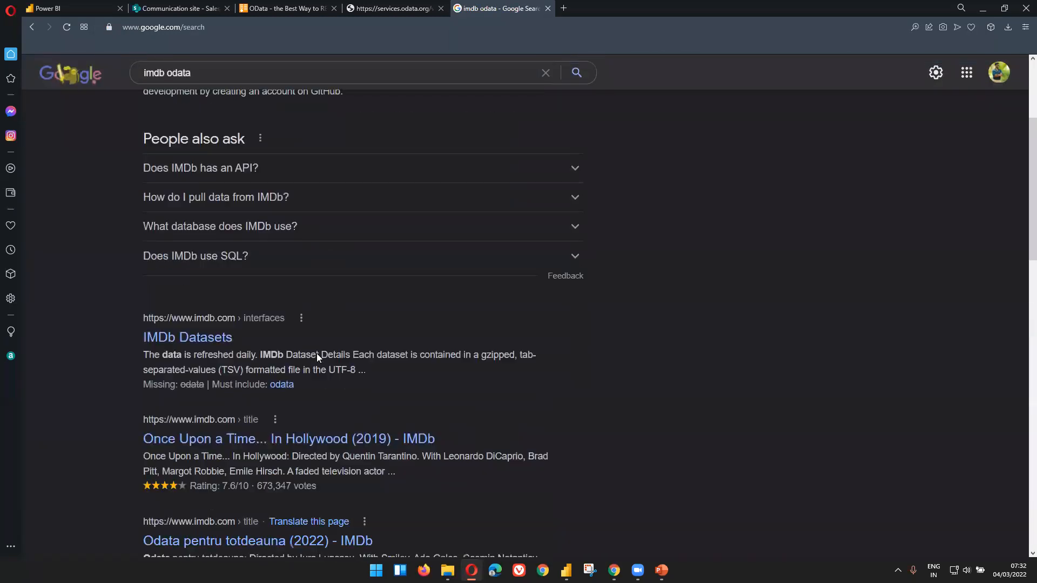
scroll(273, 407, up, 1)
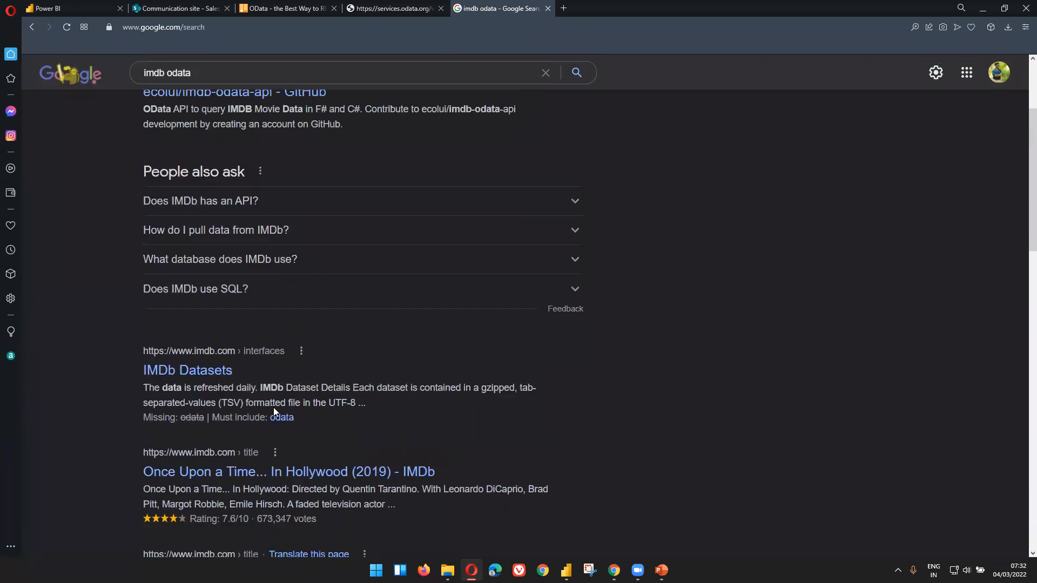
click(218, 373)
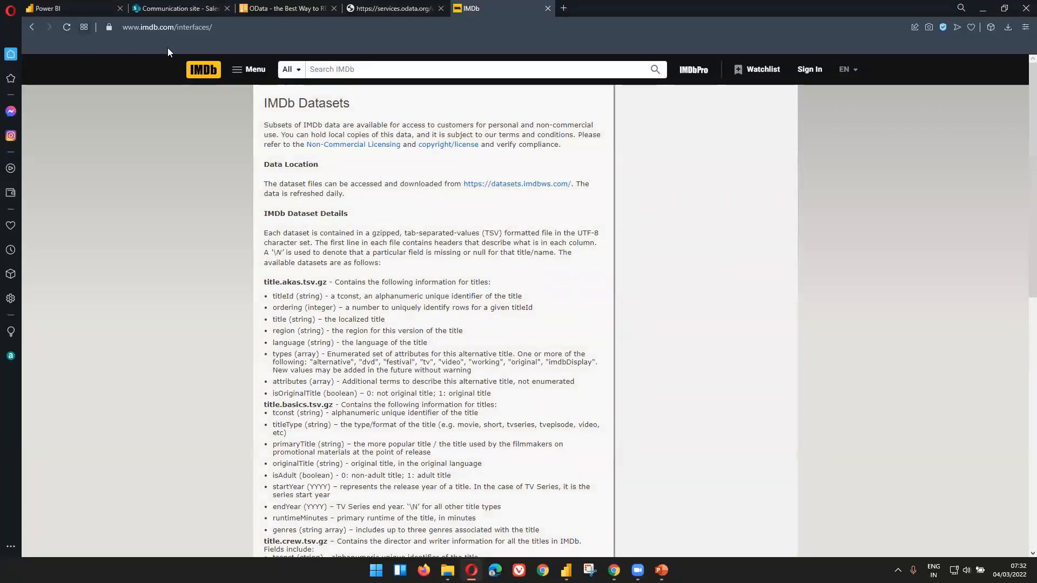
click(225, 28)
key(ctrl+c)
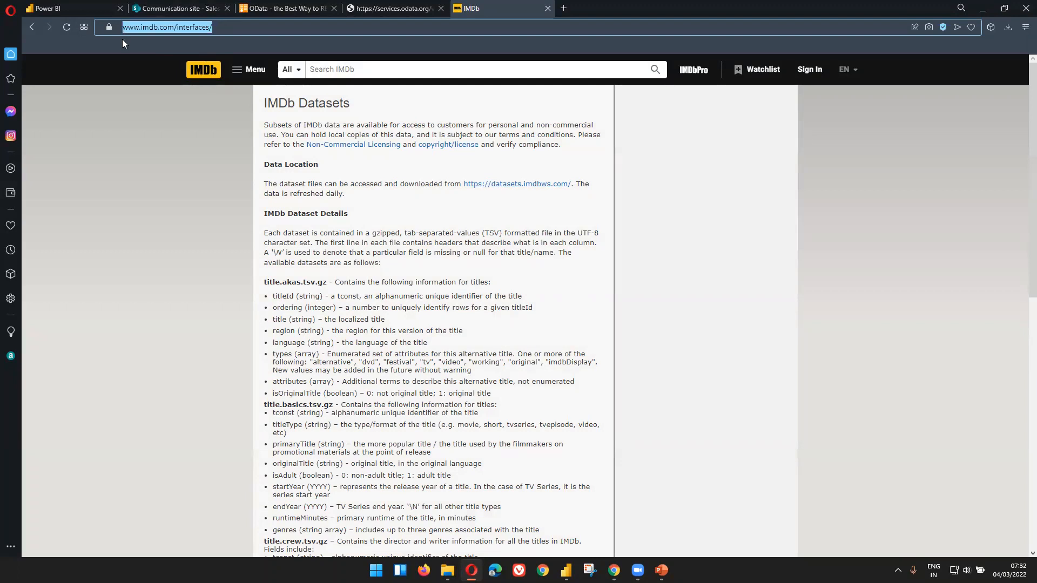
Search Google in a new tab for "imdb top 250 movies odata" and open the IMDb Top 250 Movies result.
key(ctrl+t)
text(goo)
key(Return)
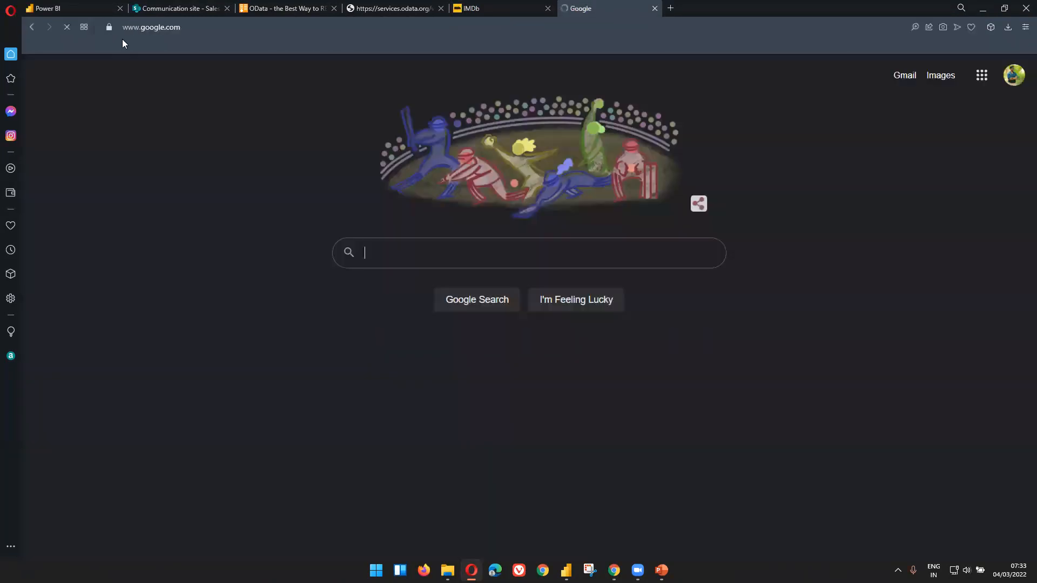
text(imdb top)
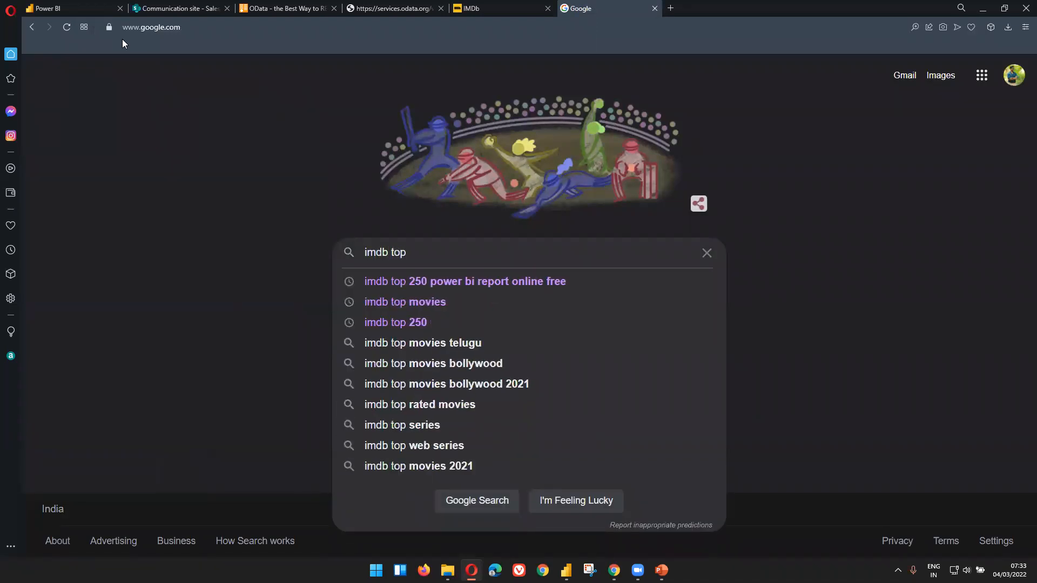
key(Down)
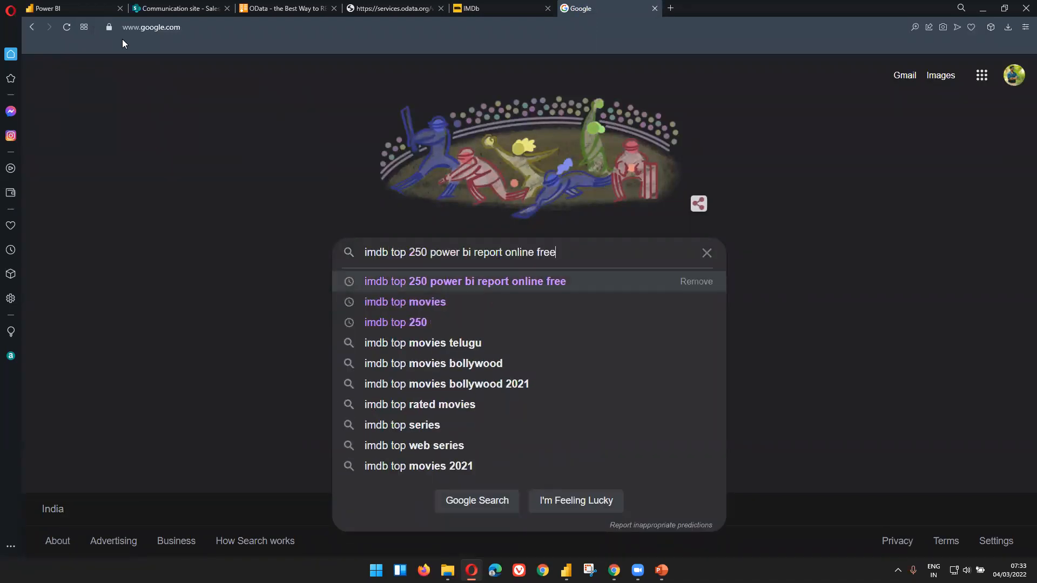
key(BackSpace)
key(BackSpace)
key(BackSpace)
key(BackSpace)
key(BackSpace)
key(BackSpace)
key(BackSpace)
key(BackSpace)
key(BackSpace)
key(BackSpace)
key(BackSpace)
key(BackSpace)
key(BackSpace)
key(BackSpace)
key(BackSpace)
key(BackSpace)
key(BackSpace)
key(BackSpace)
key(BackSpace)
key(BackSpace)
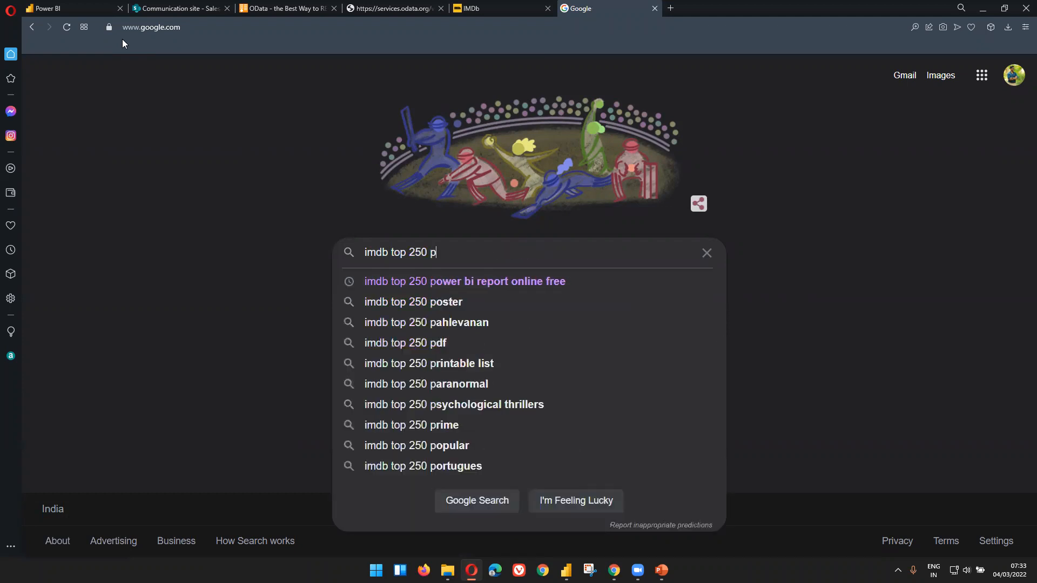
text(movies)
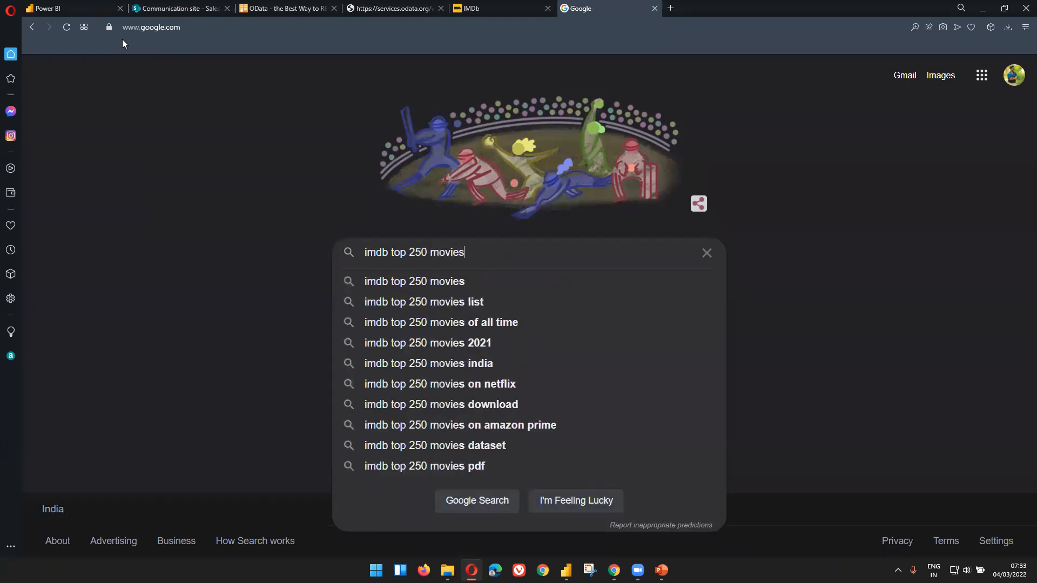
text( odata)
key(Return)
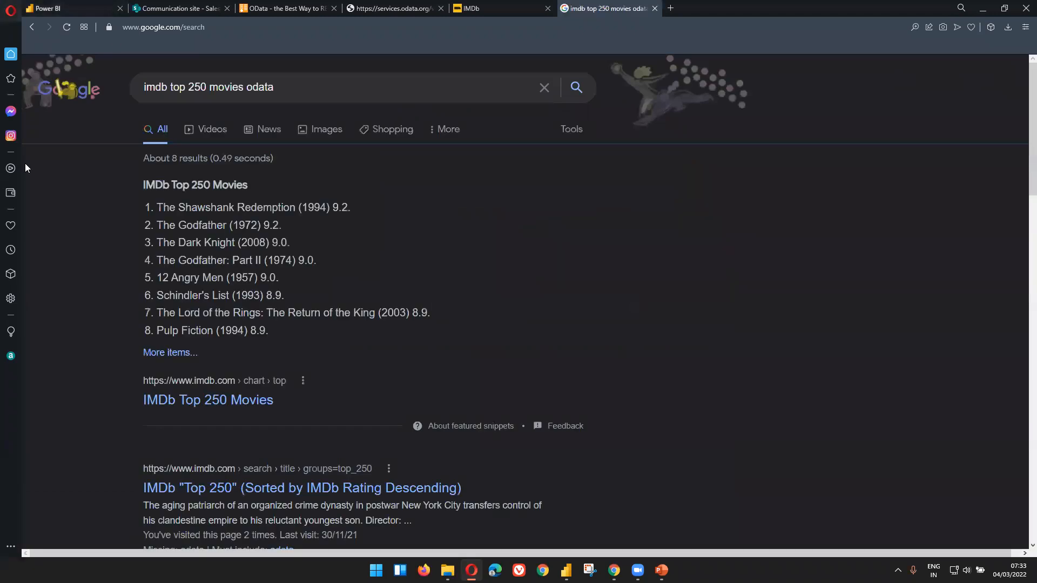
click(245, 406)
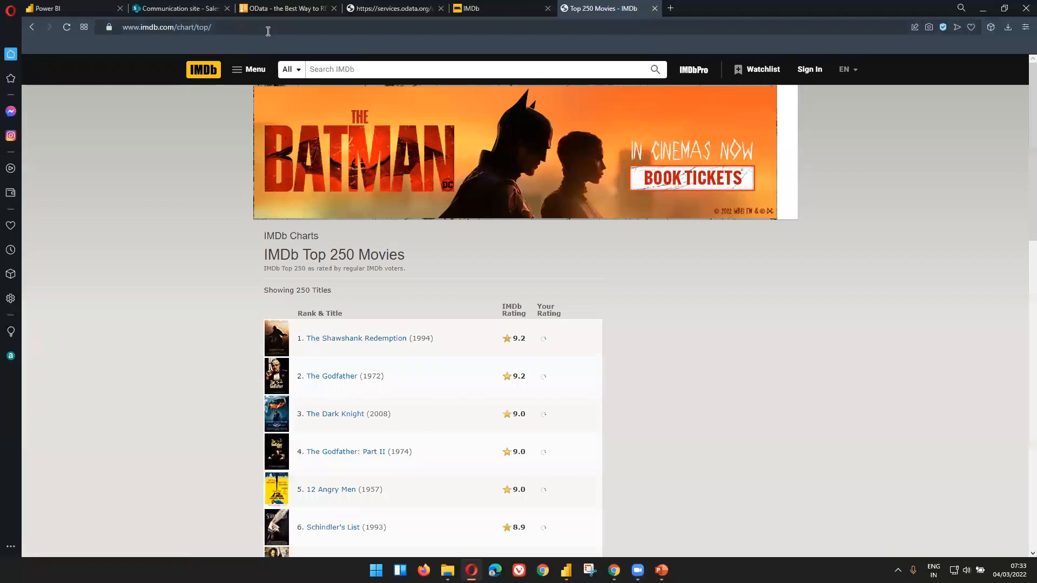
click(268, 31)
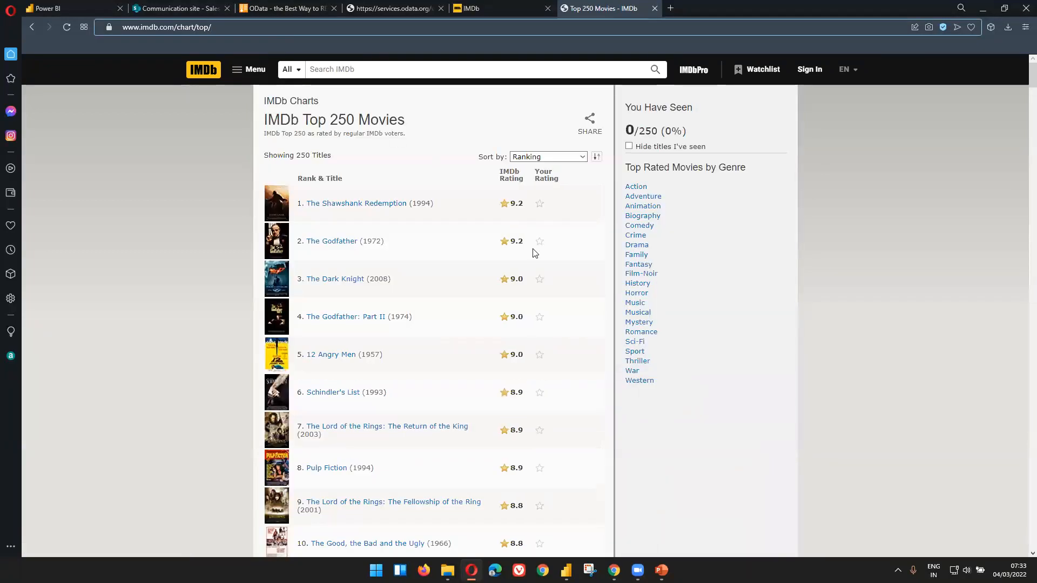
key(alt+Tab)
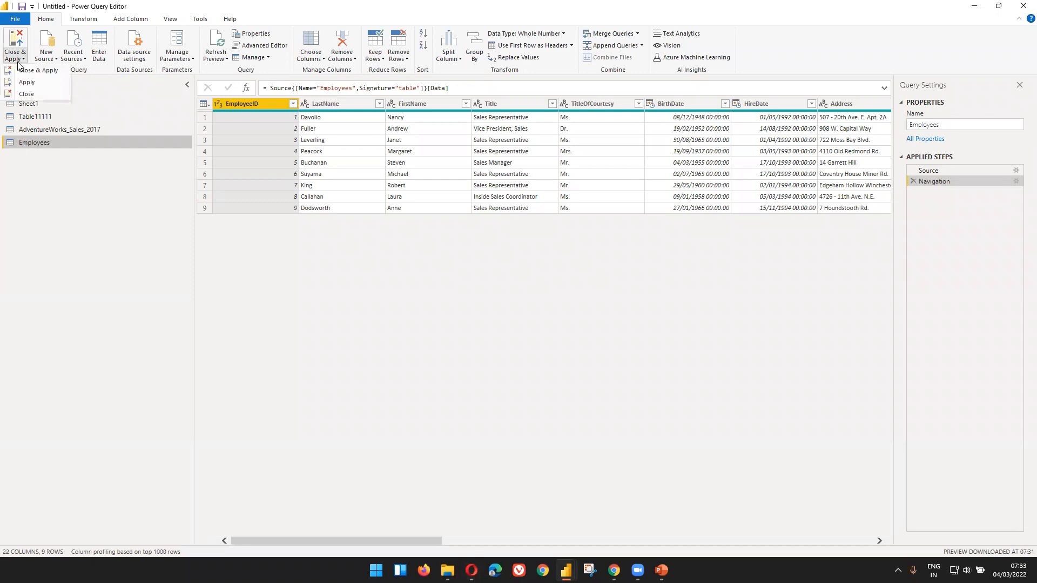
click(49, 60)
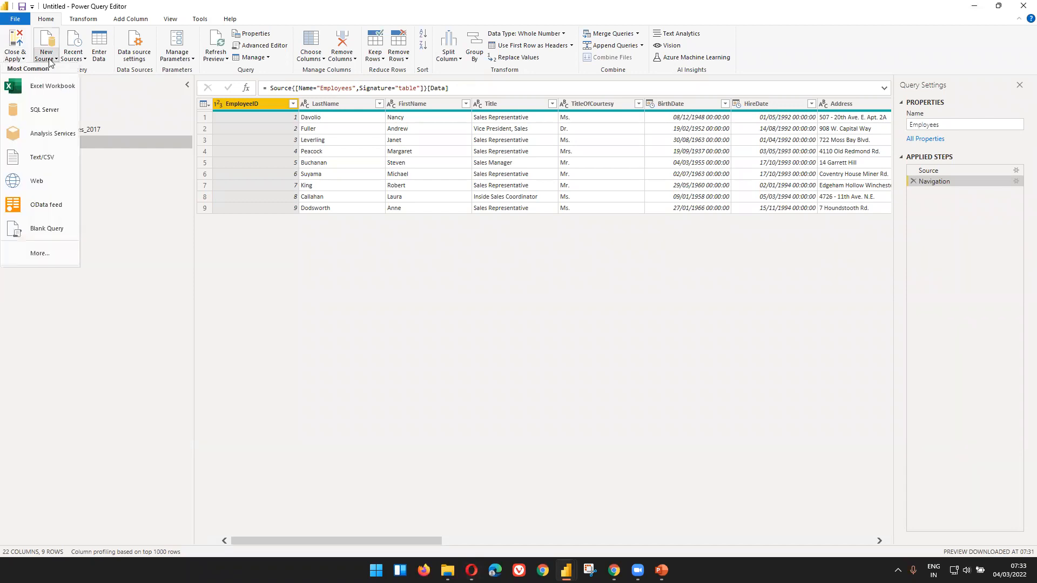
click(71, 206)
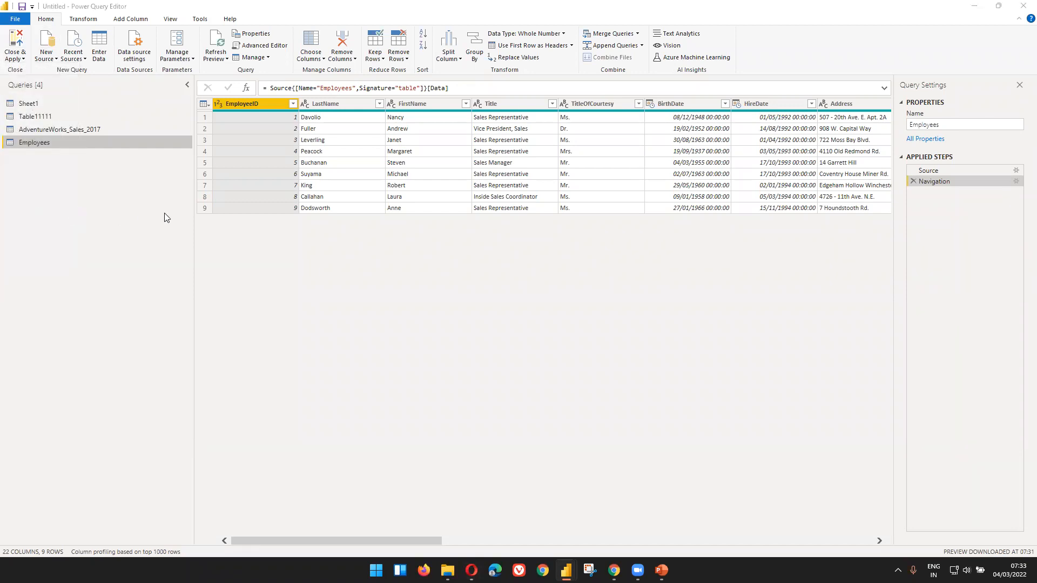
key(ctrl+v)
click(632, 319)
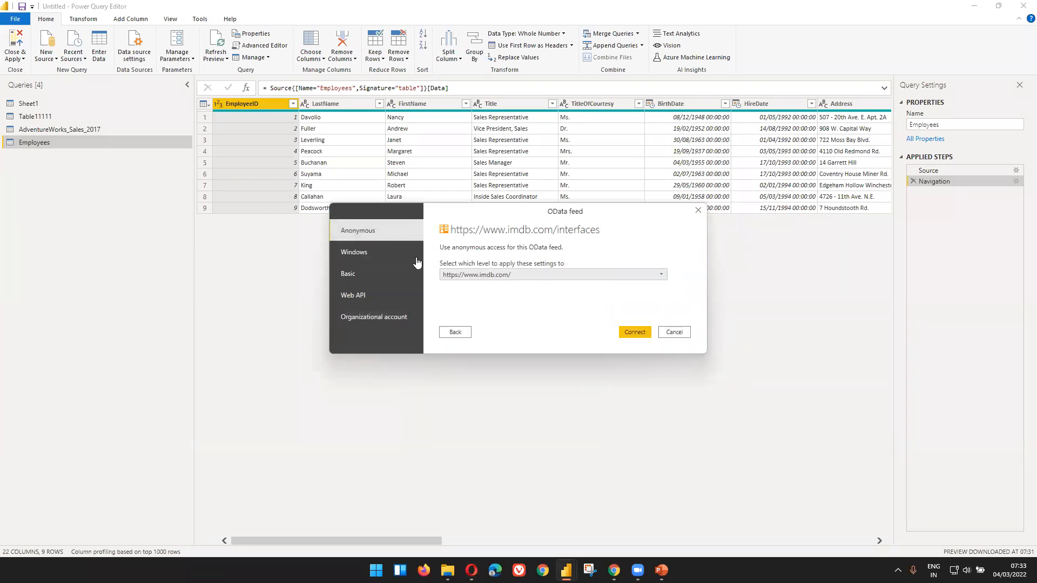
click(631, 332)
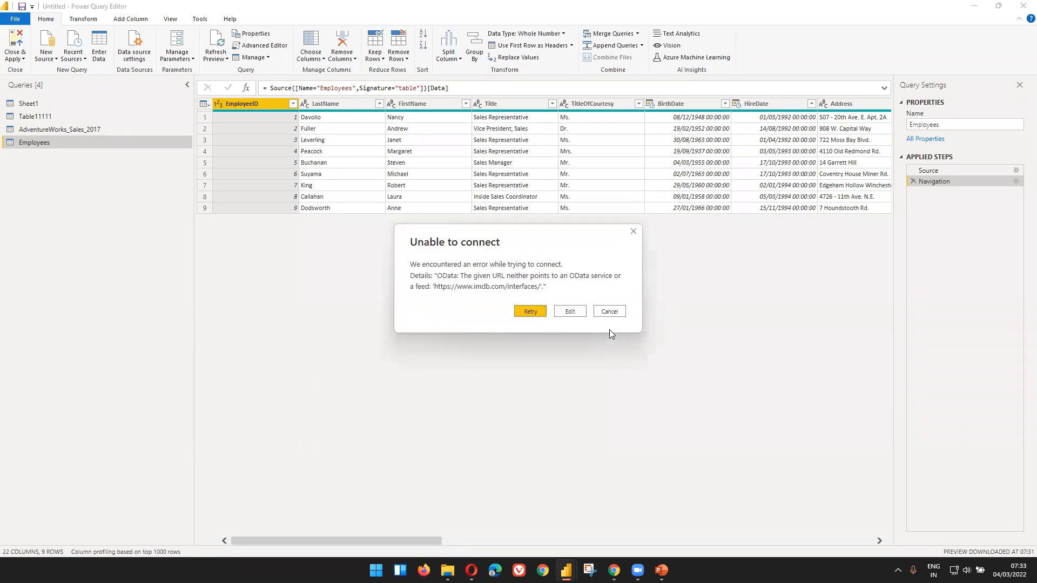
click(567, 312)
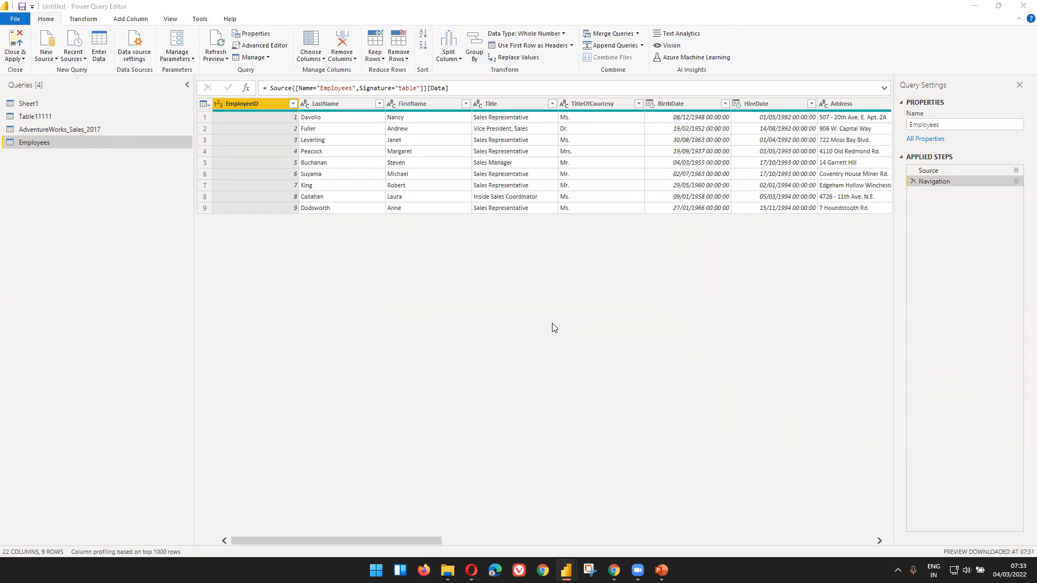
Return to the search results in Opera, open the IMDb "Top 250" (Sorted by IMDb Rating Descending) page and copy its address.
key(alt+Tab)
click(31, 27)
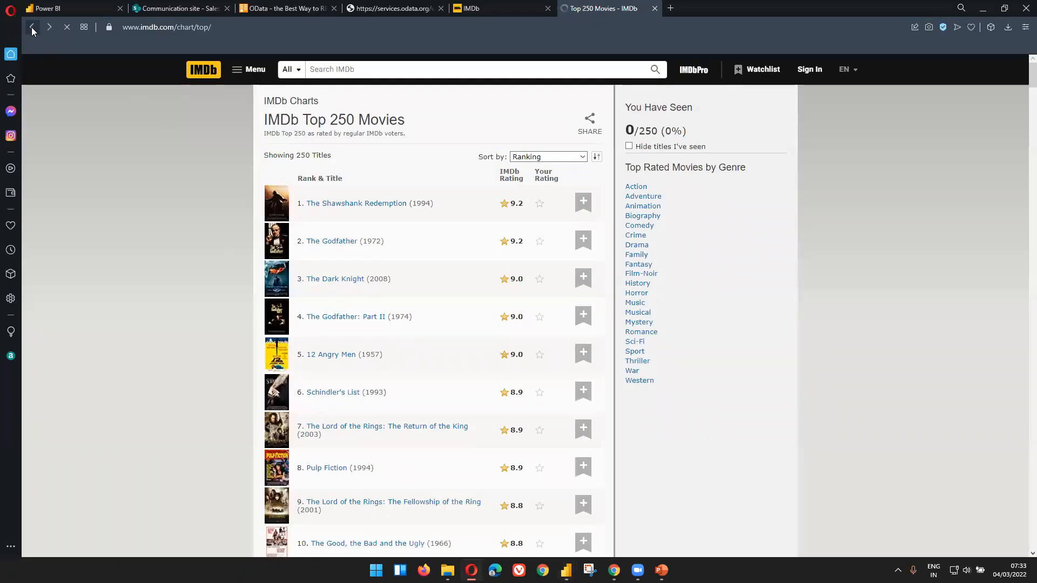
scroll(244, 445, down, 1)
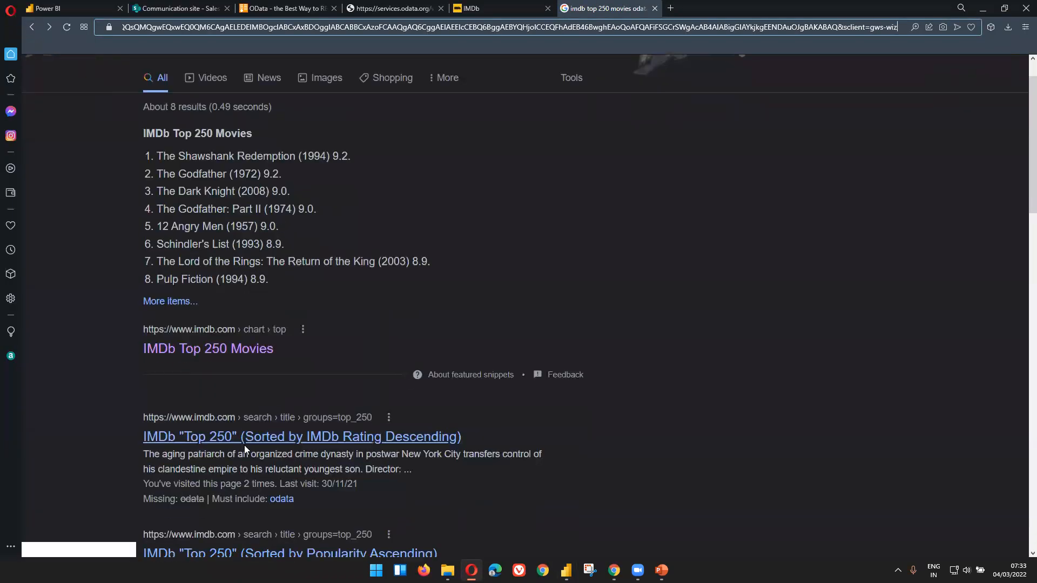
click(292, 436)
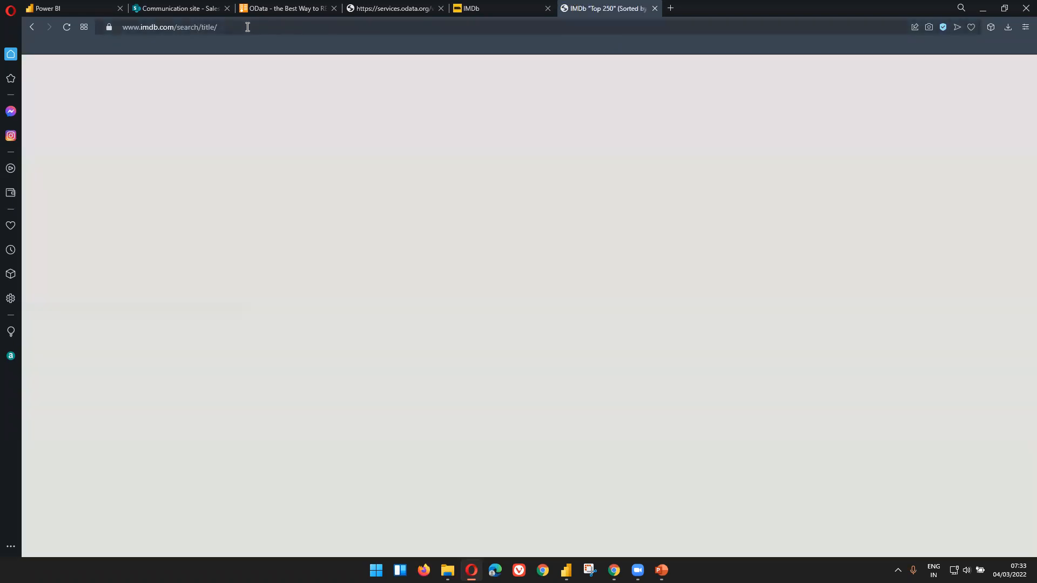
click(247, 27)
key(ctrl+c)
key(alt+Tab)
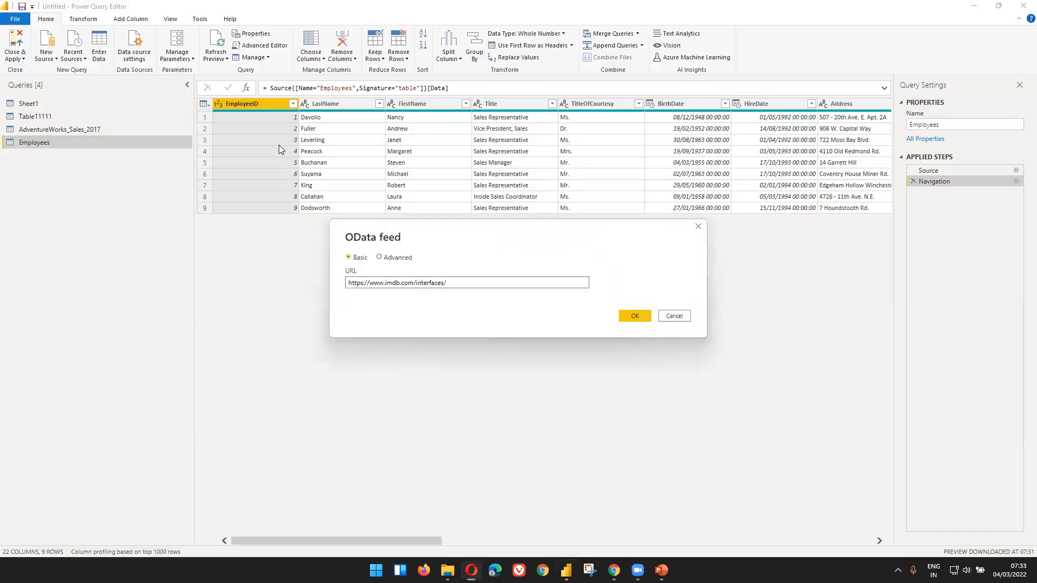
triple_click(476, 282)
key(ctrl+v)
click(628, 315)
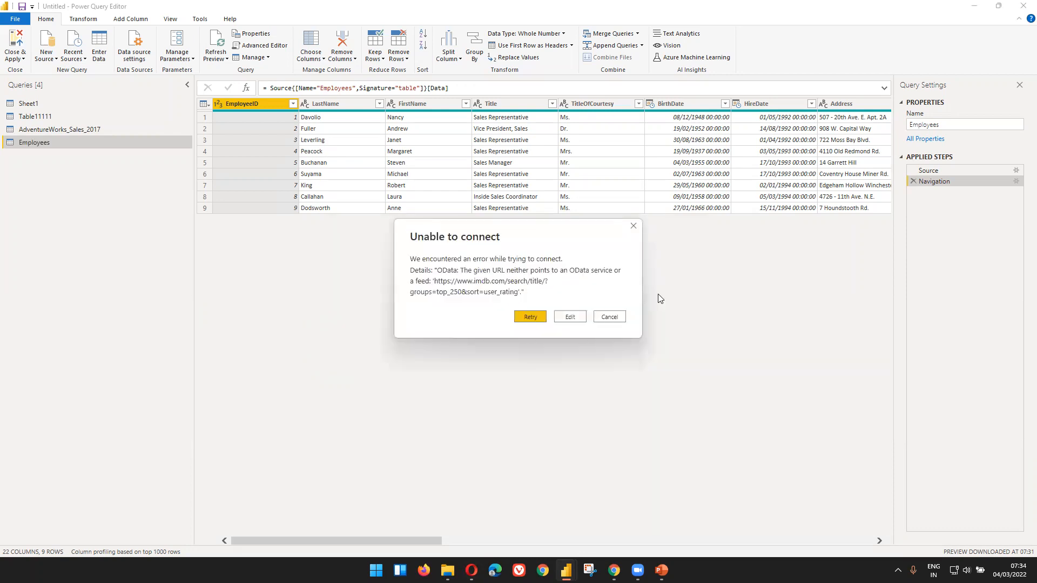
click(582, 322)
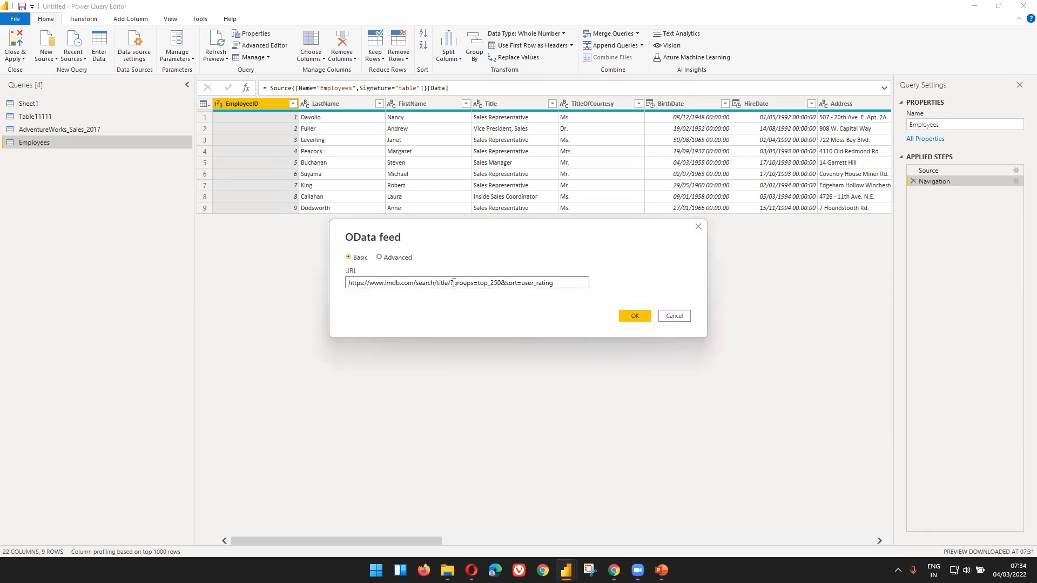
drag(452, 283, 695, 294)
key(BackSpace)
click(630, 318)
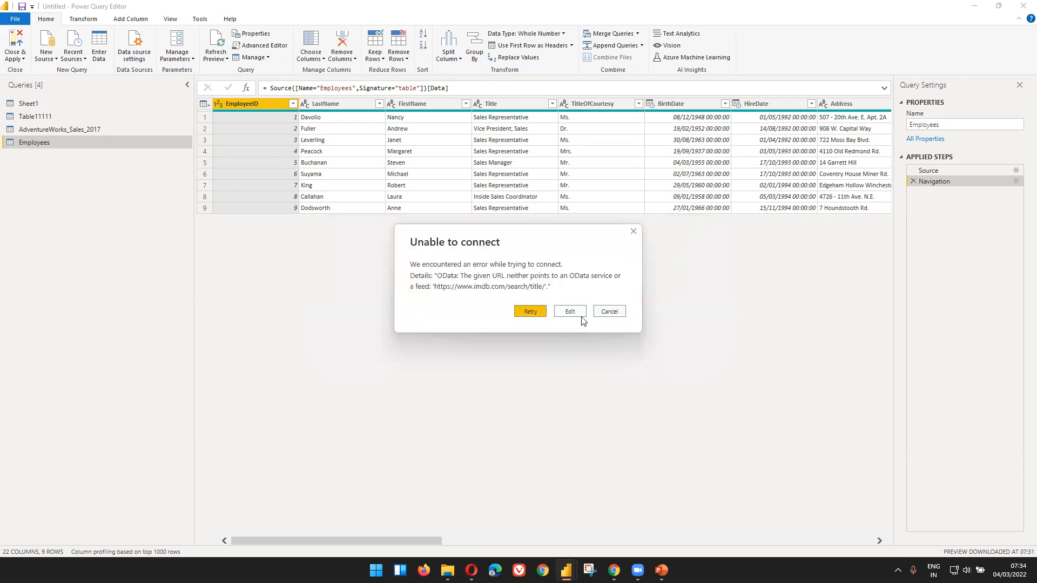
click(580, 315)
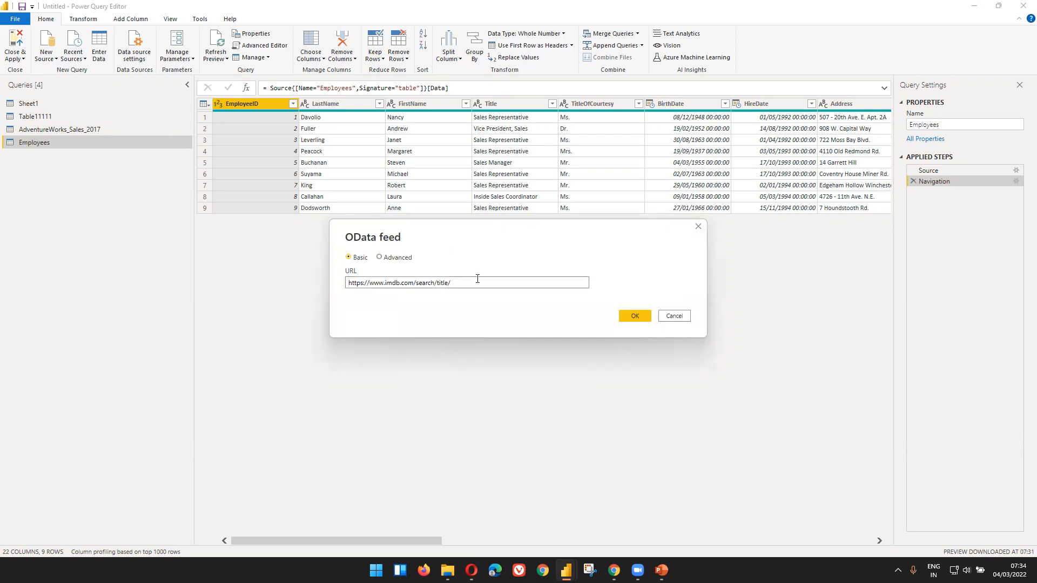
click(635, 319)
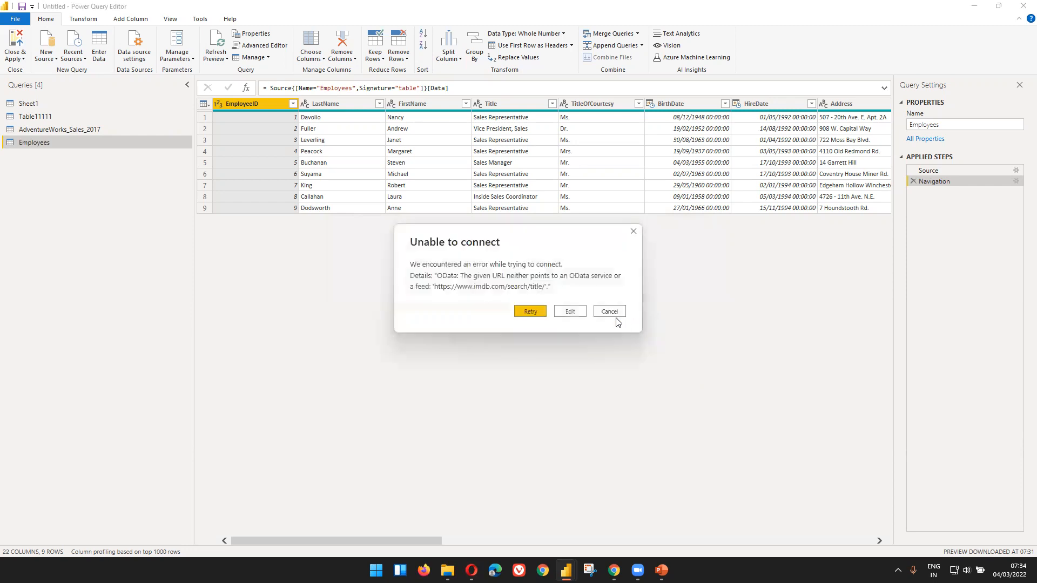
click(584, 312)
Switch to Opera, go back to the Google results and look through the other IMDb Top 250 listings.
key(alt+Tab)
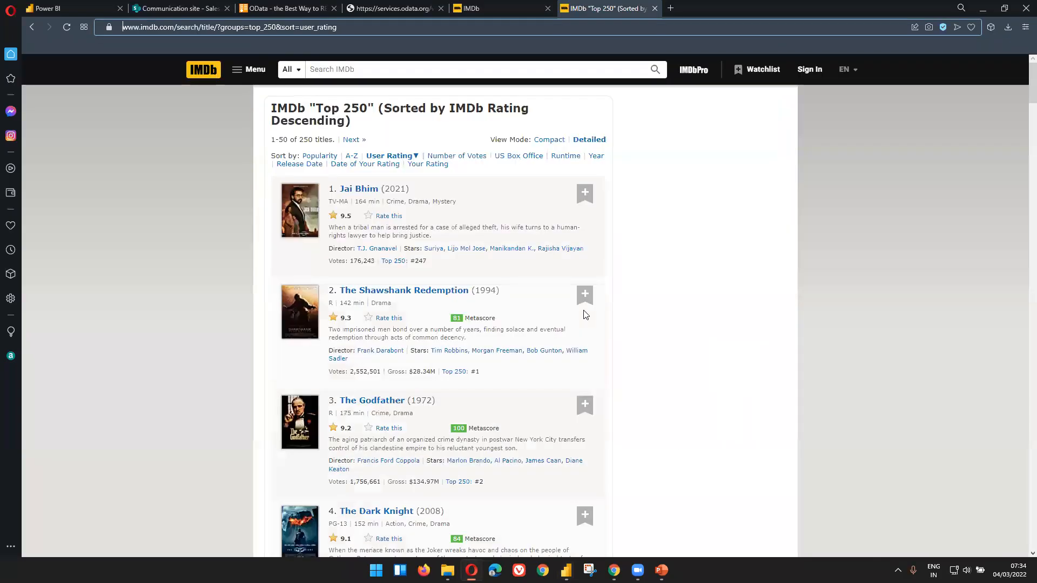
click(427, 233)
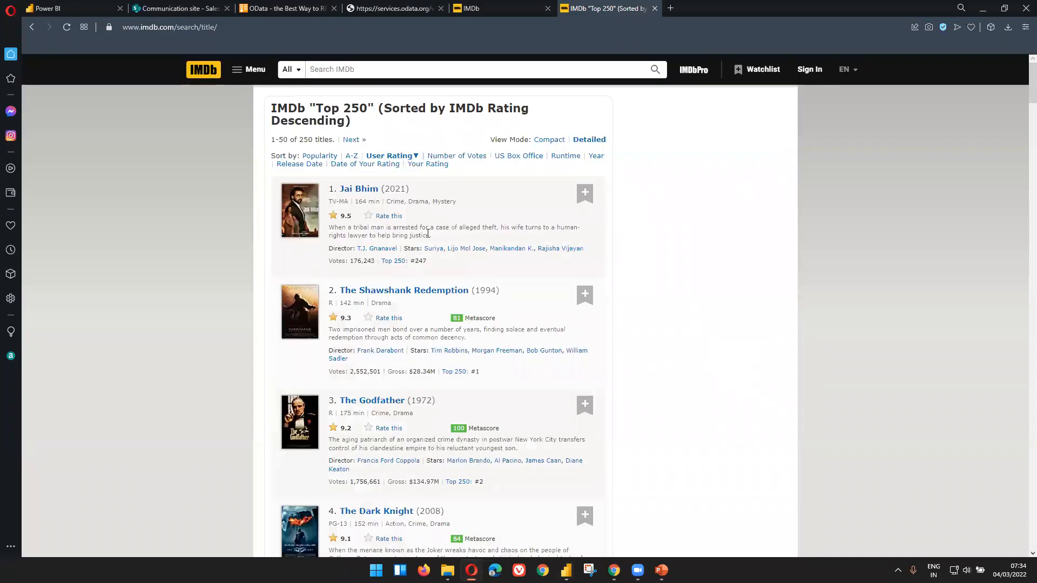
click(28, 34)
scroll(324, 351, down, 3)
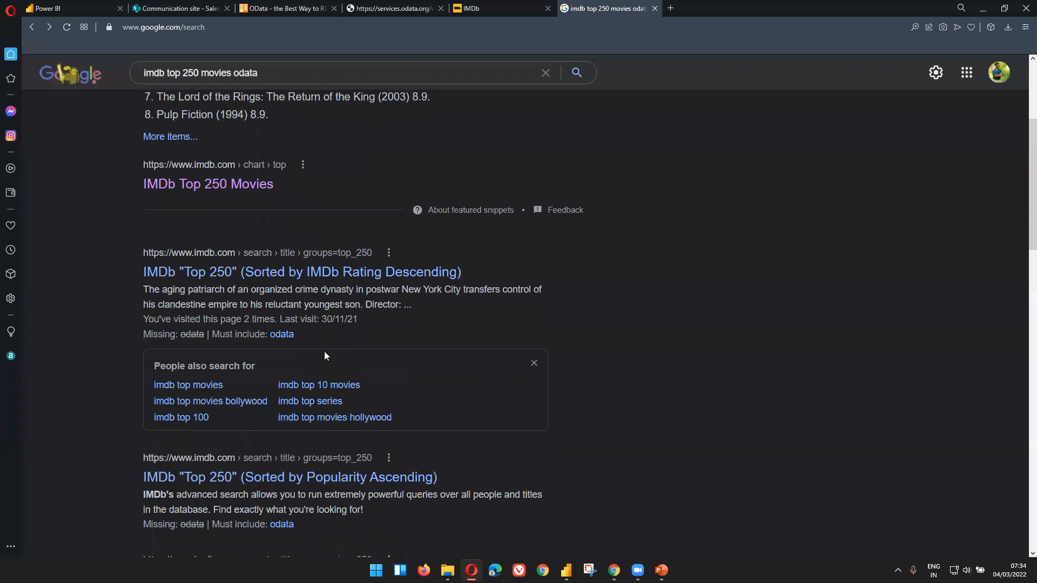
scroll(324, 356, down, 3)
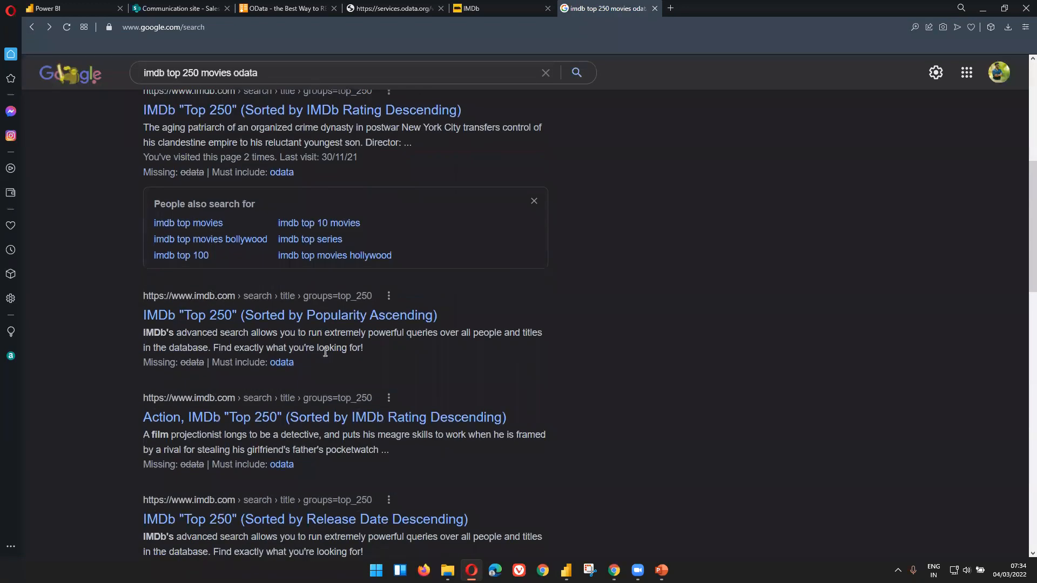
scroll(325, 324, up, 7)
Extend the Google search to "imdb top 250 movies odata link" and look through the results for an OData source.
click(301, 88)
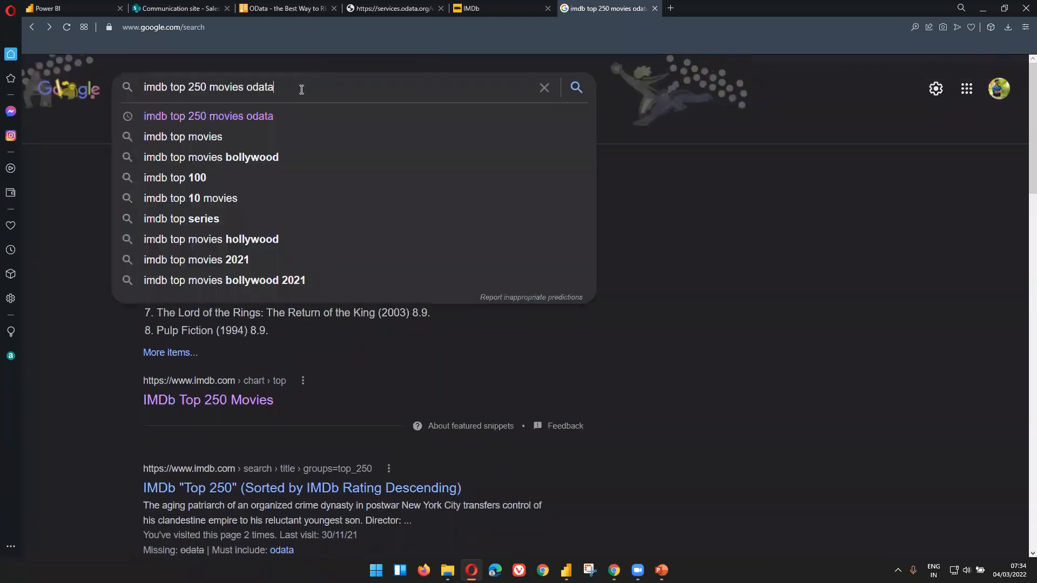
text(link)
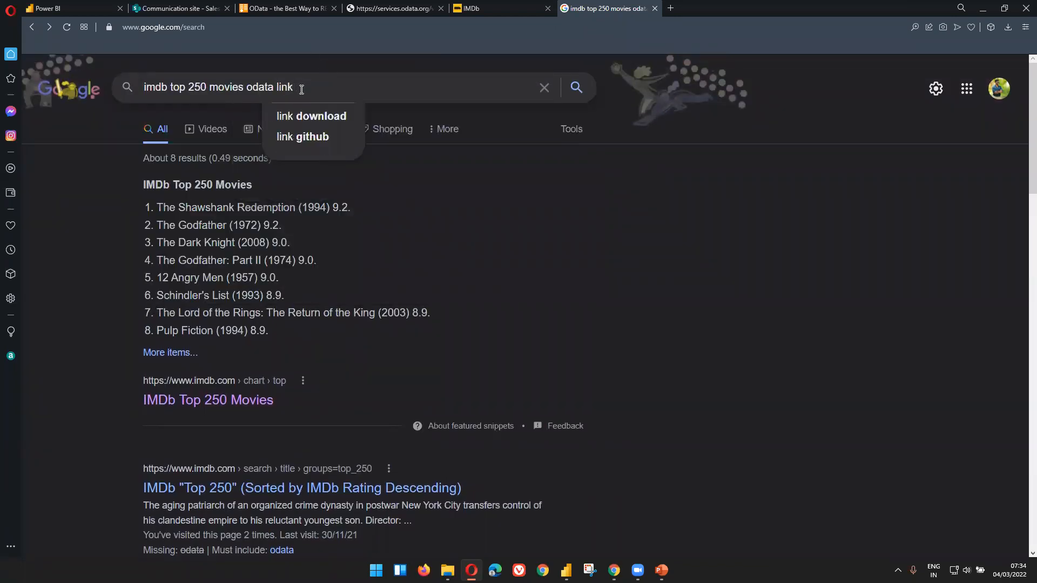
key(Return)
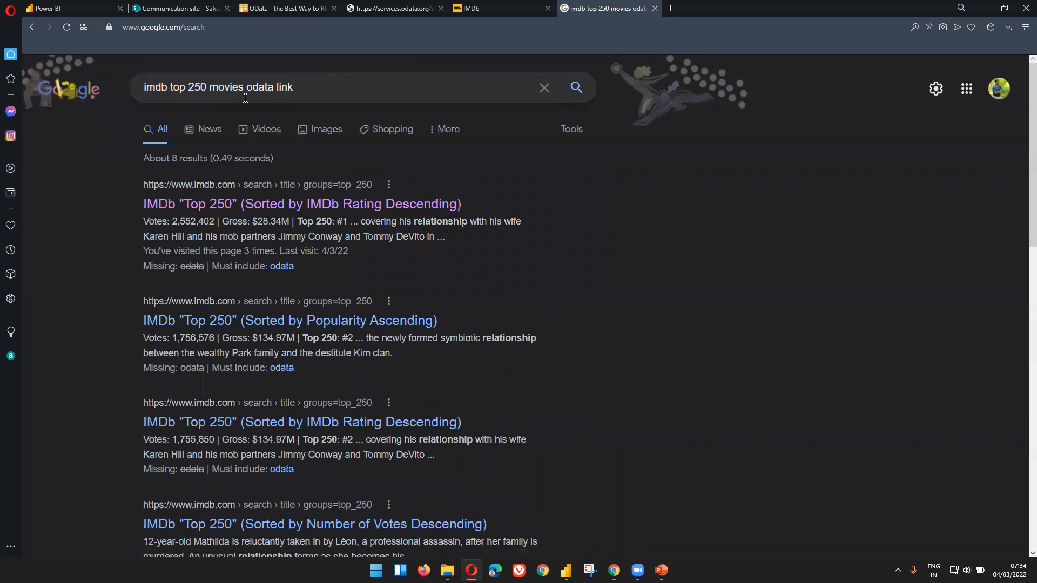
scroll(278, 281, down, 3)
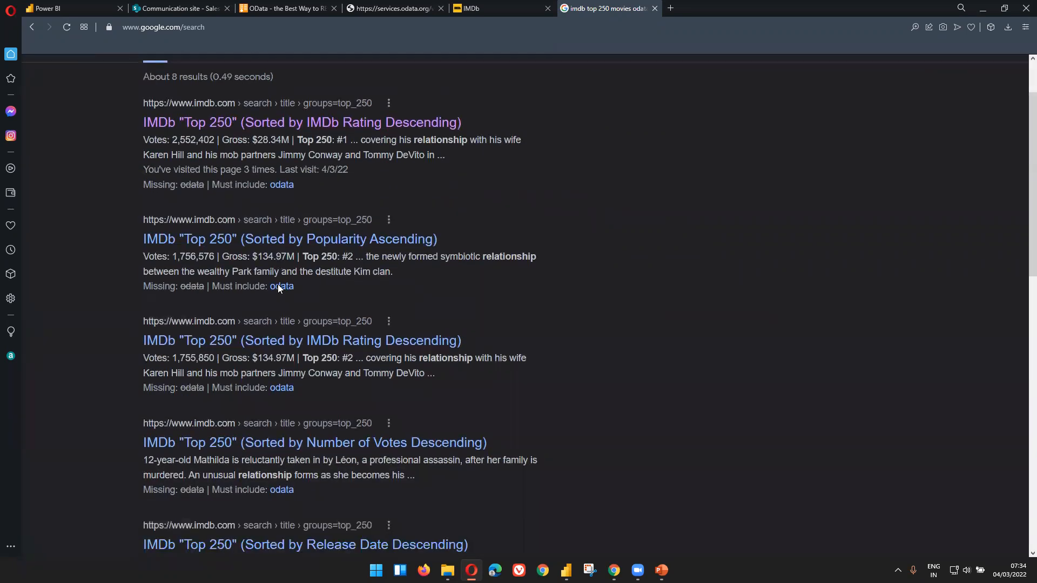
scroll(278, 292, down, 6)
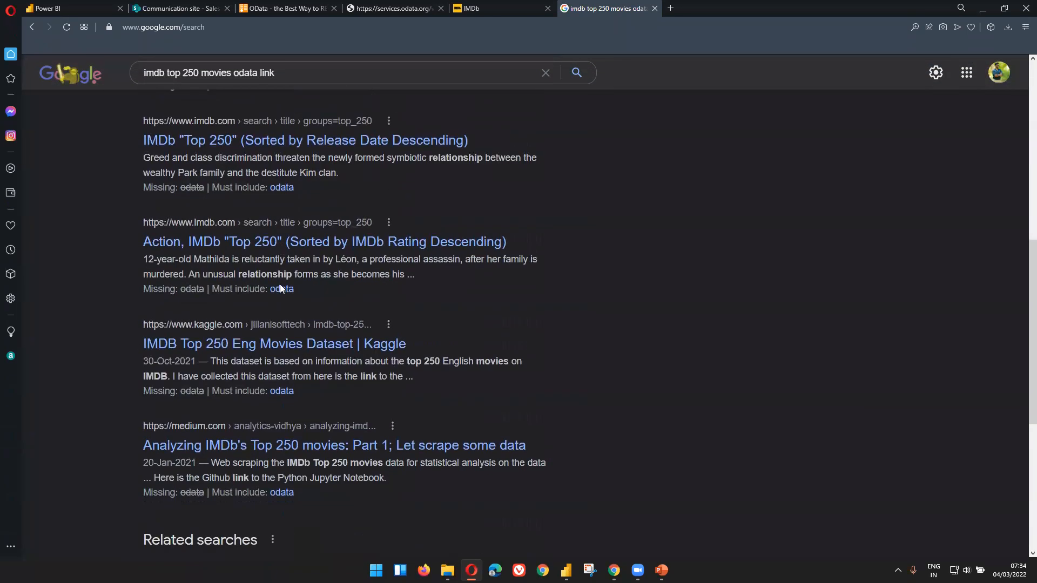
scroll(331, 281, up, 2)
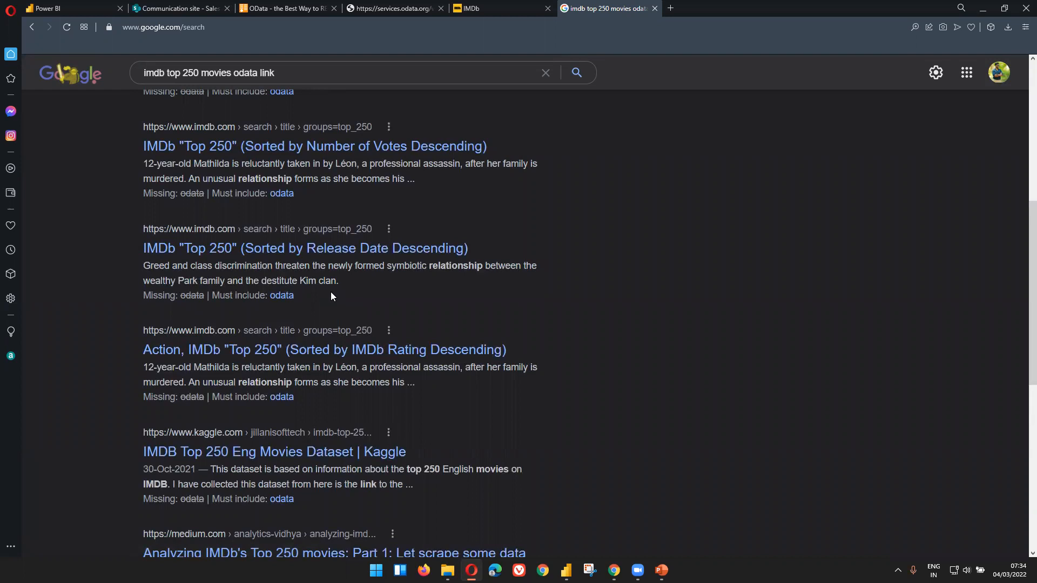
scroll(330, 296, up, 4)
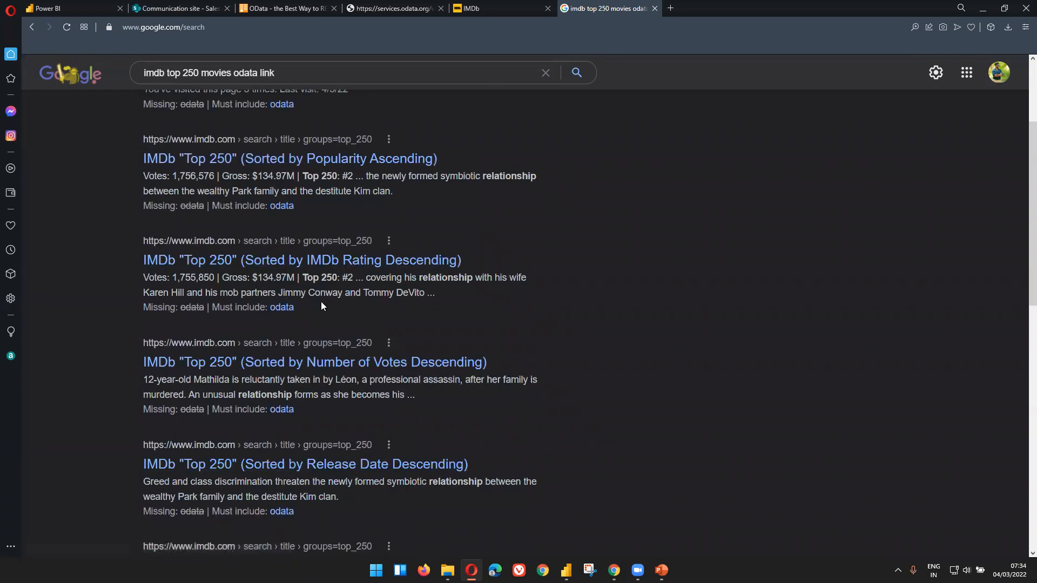
scroll(321, 301, up, 3)
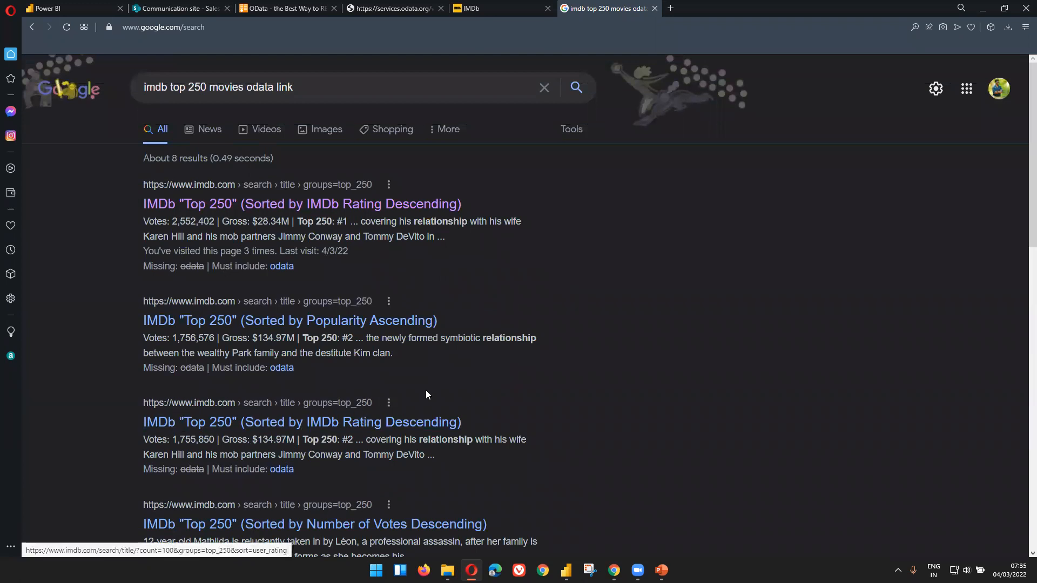
Switch to the PBI Training.pptx slides, highlight the "Overview of SQL Database Connector (Import/Direct Query)" bullet on the demo slide, and return to the Power Query Editor.
mouse_move(661, 570)
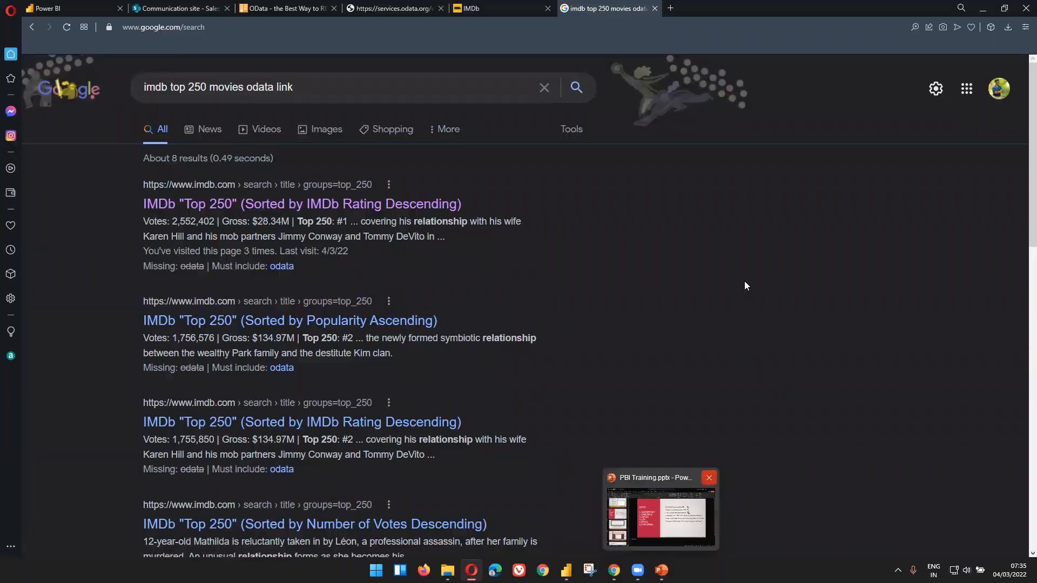
key(alt+Tab)
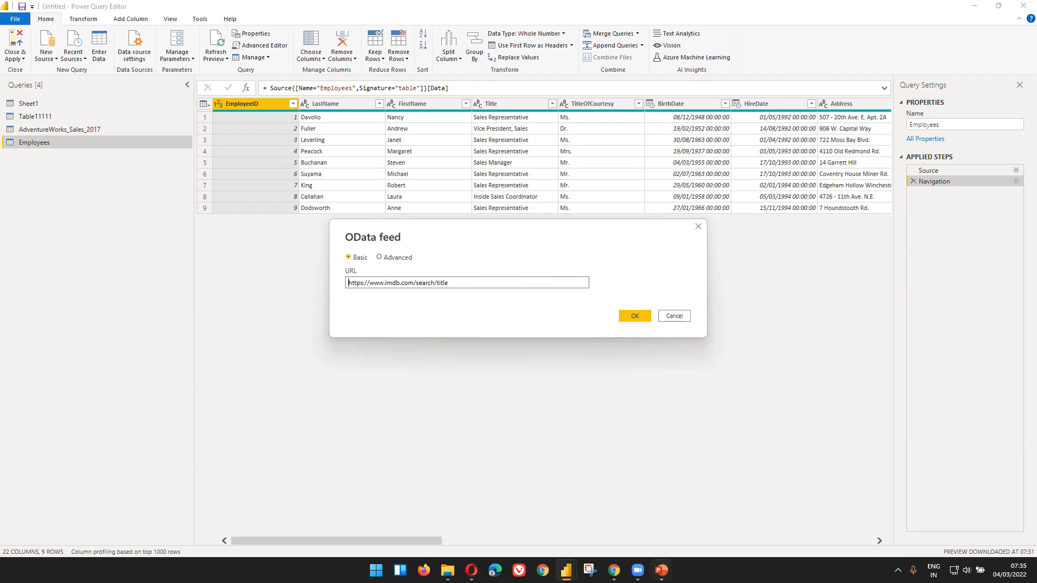
click(662, 570)
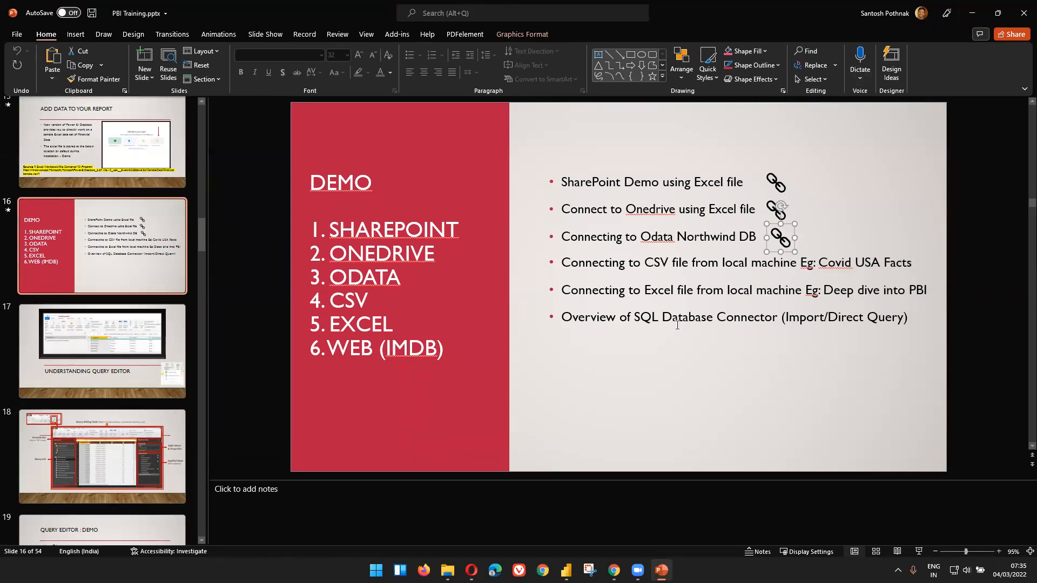
click(653, 317)
drag(653, 317, 921, 319)
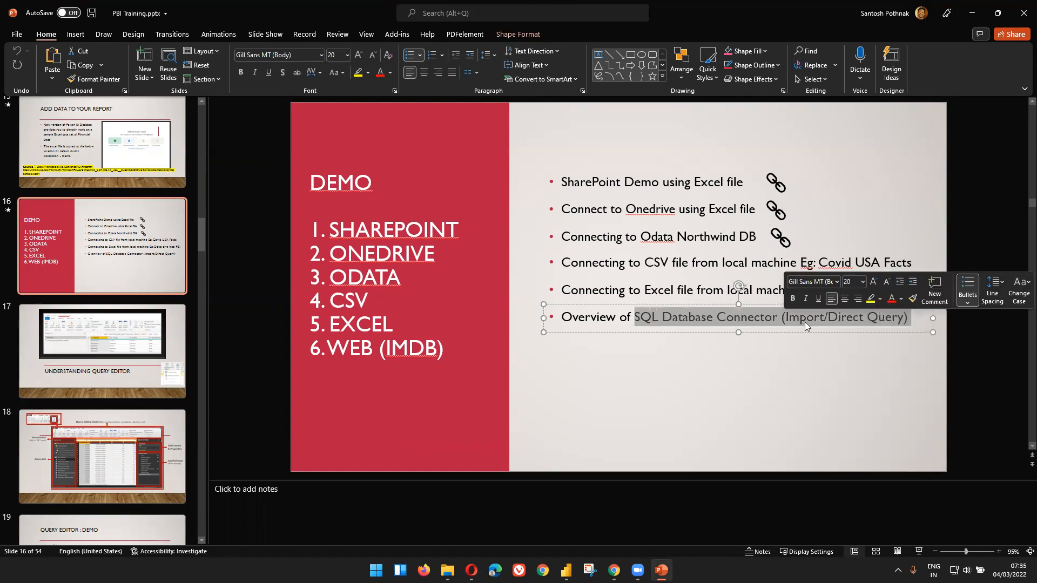
triple_click(623, 319)
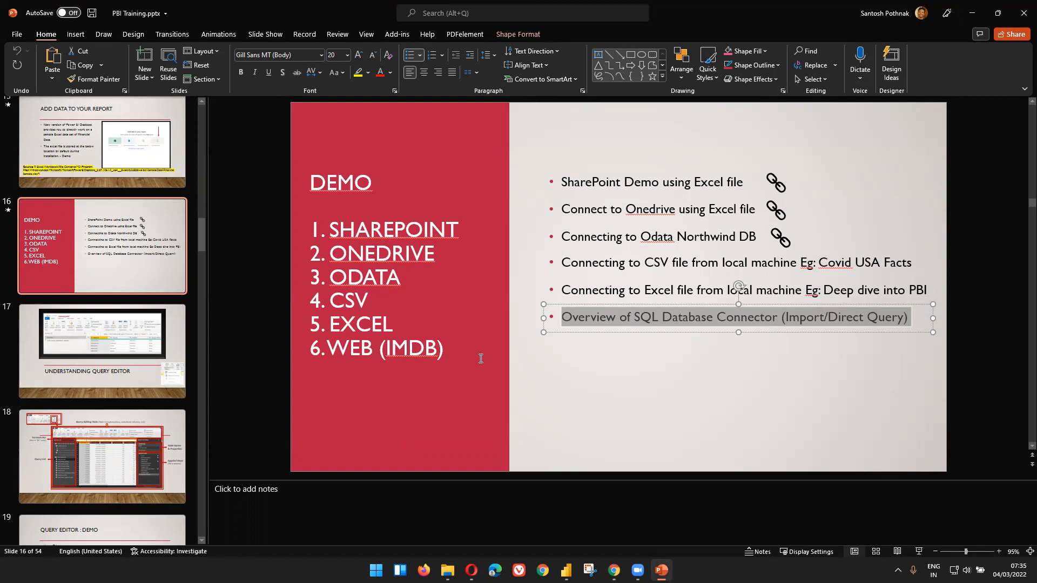
click(971, 18)
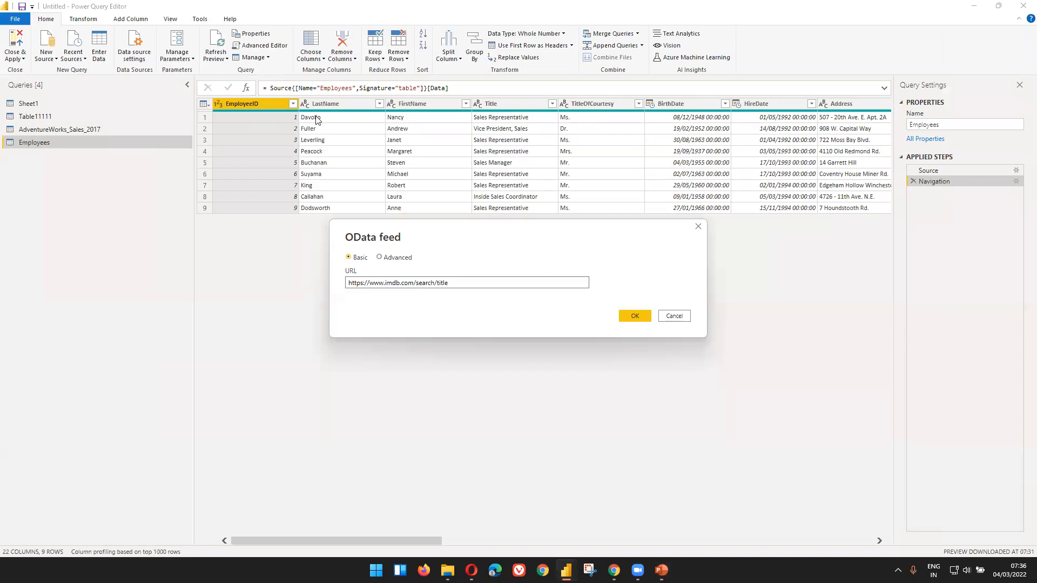